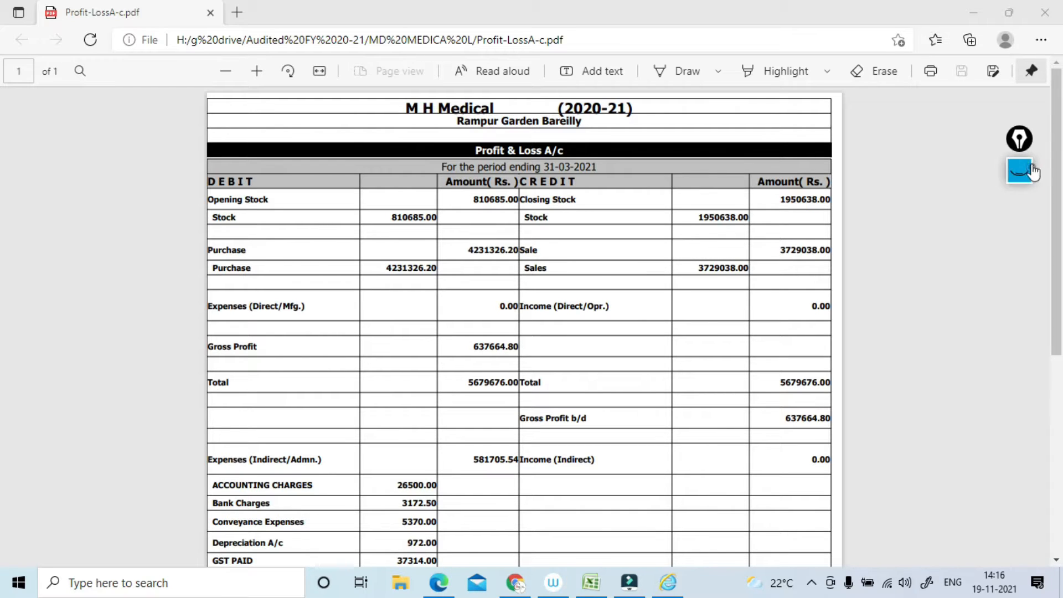
Annotate the Profit & Loss A/c PDF with freehand pen notes, including a circled "Audit", boxed abbreviations and tick marks.
click(1019, 173)
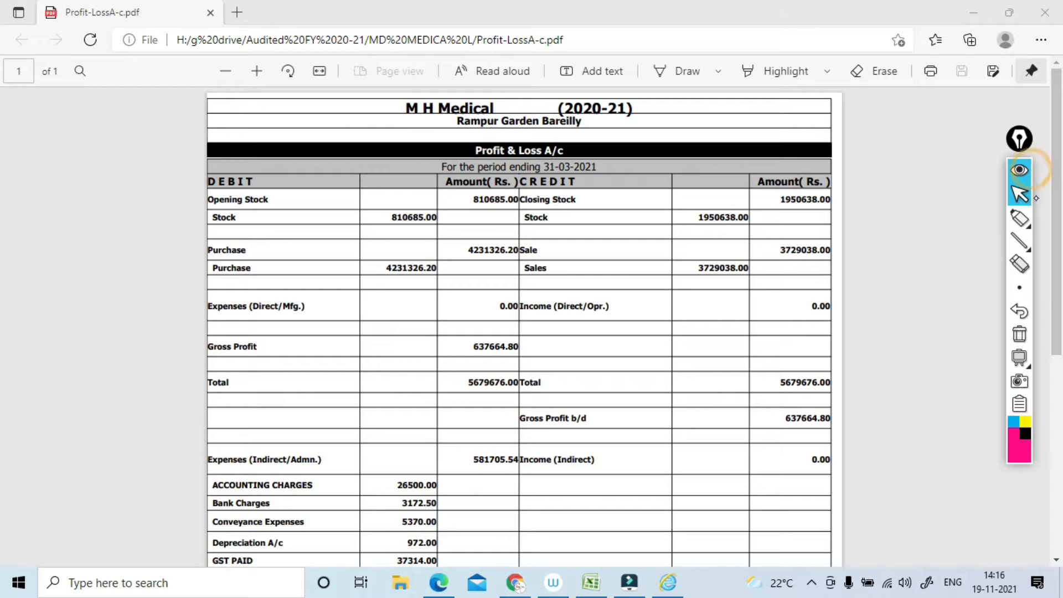
click(1020, 218)
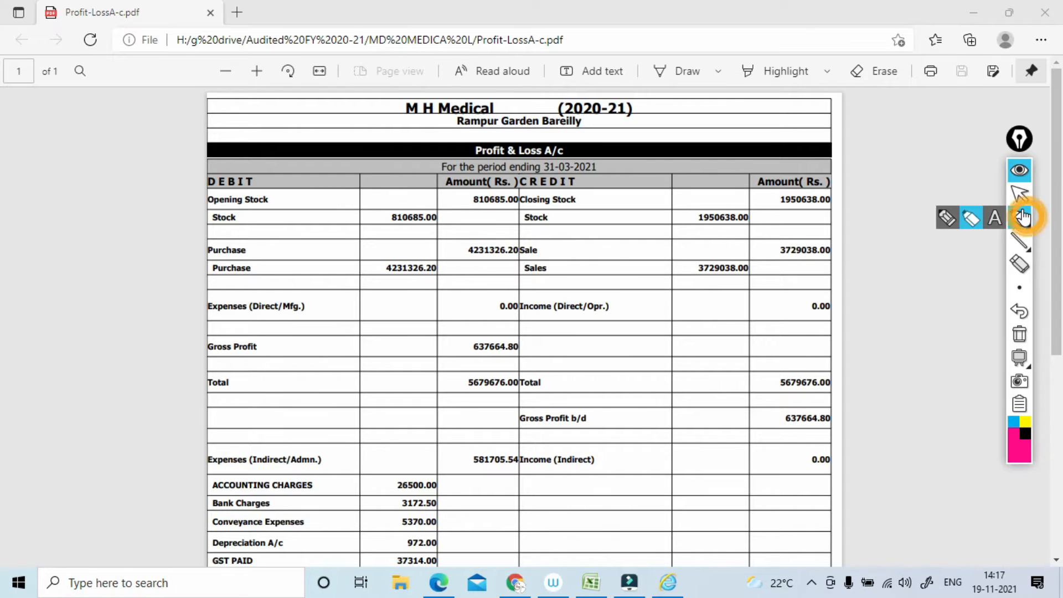
mouse_move(419, 199)
mouse_down()
mouse_move(431, 220)
mouse_move(434, 195)
mouse_move(467, 177)
mouse_up()
mouse_move(456, 164)
mouse_down()
mouse_move(498, 162)
mouse_move(412, 224)
mouse_move(499, 205)
mouse_move(540, 164)
mouse_move(534, 155)
mouse_move(483, 188)
mouse_move(463, 254)
mouse_move(586, 138)
mouse_move(593, 119)
mouse_move(633, 111)
mouse_move(587, 136)
mouse_move(656, 116)
mouse_move(608, 140)
mouse_up()
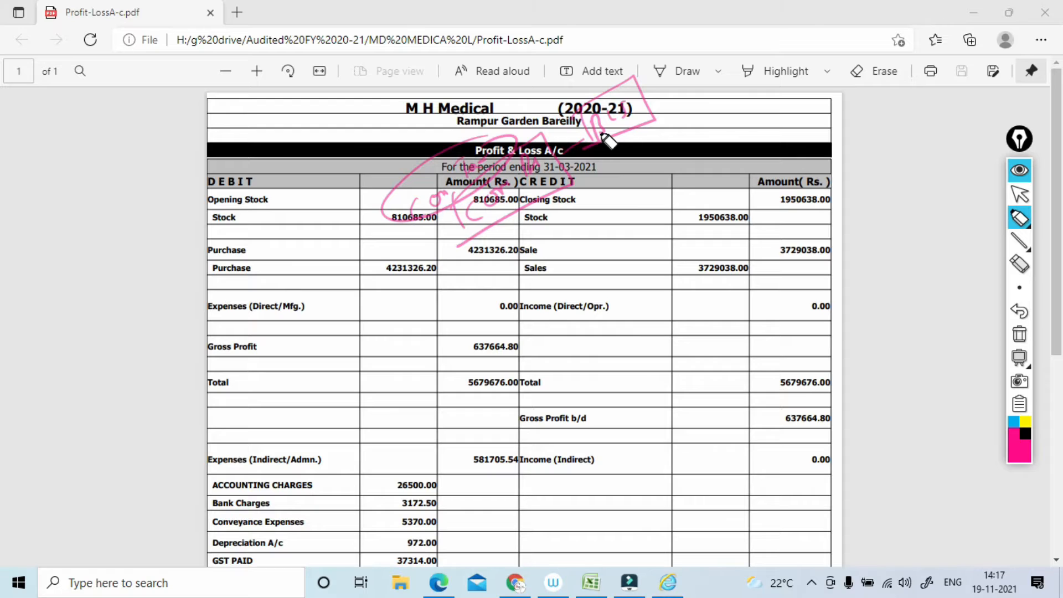
drag(532, 210, 557, 208)
drag(604, 230, 682, 185)
mouse_move(711, 147)
mouse_down()
mouse_move(705, 124)
mouse_move(735, 136)
mouse_up()
mouse_move(736, 171)
mouse_down()
mouse_move(743, 201)
mouse_move(767, 166)
mouse_up()
mouse_move(723, 202)
mouse_down()
mouse_move(707, 172)
mouse_move(785, 92)
mouse_move(746, 183)
mouse_up()
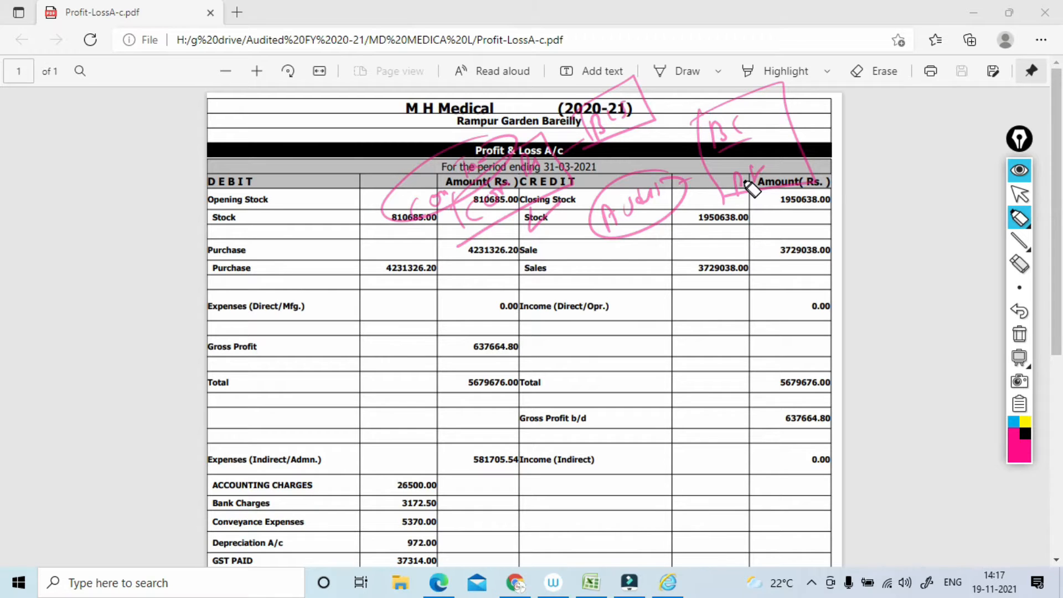
mouse_move(402, 240)
mouse_down()
mouse_move(410, 257)
mouse_move(443, 223)
mouse_up()
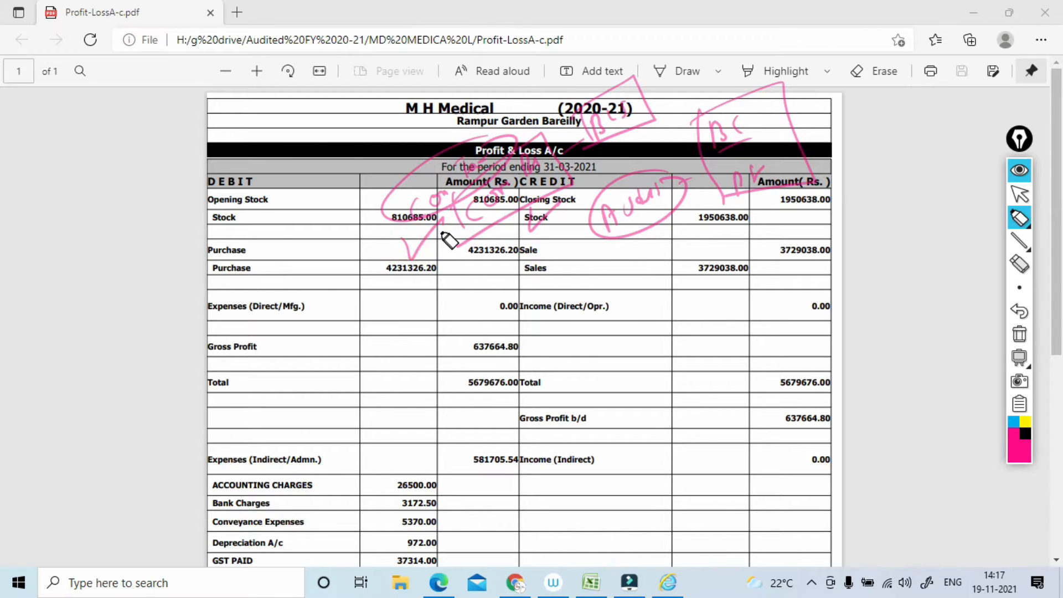
Switch to the CompuOffice Balance Sheet party list in Internet Explorer and clear all pen annotations.
click(1019, 194)
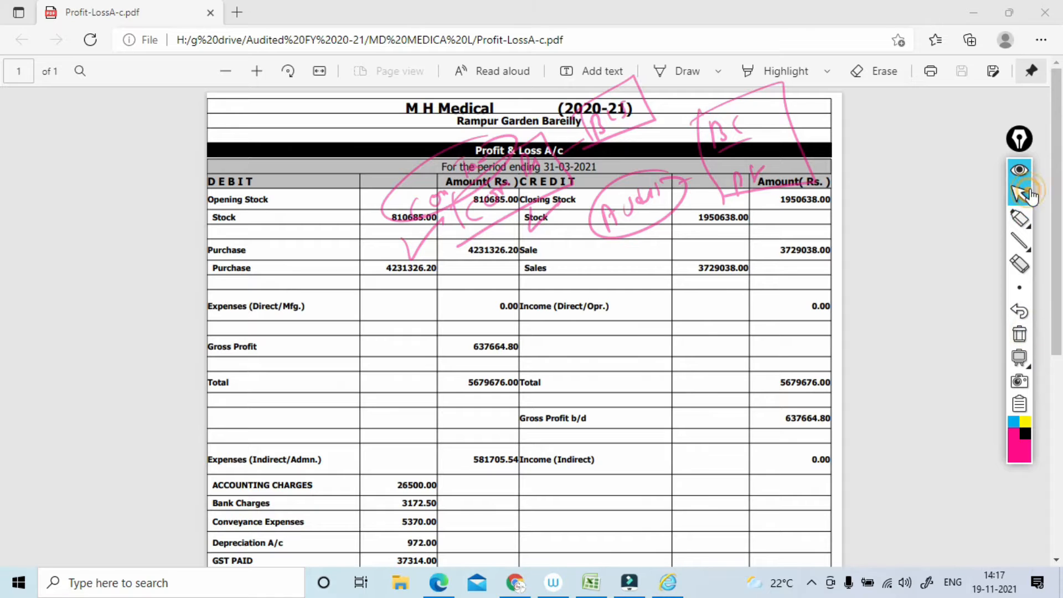
click(668, 593)
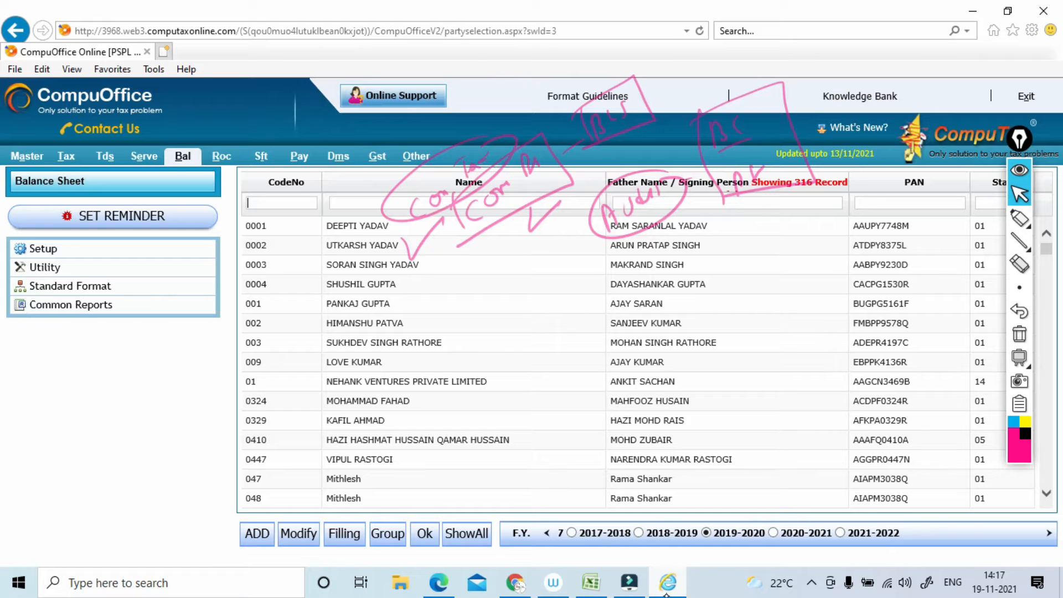
click(1020, 334)
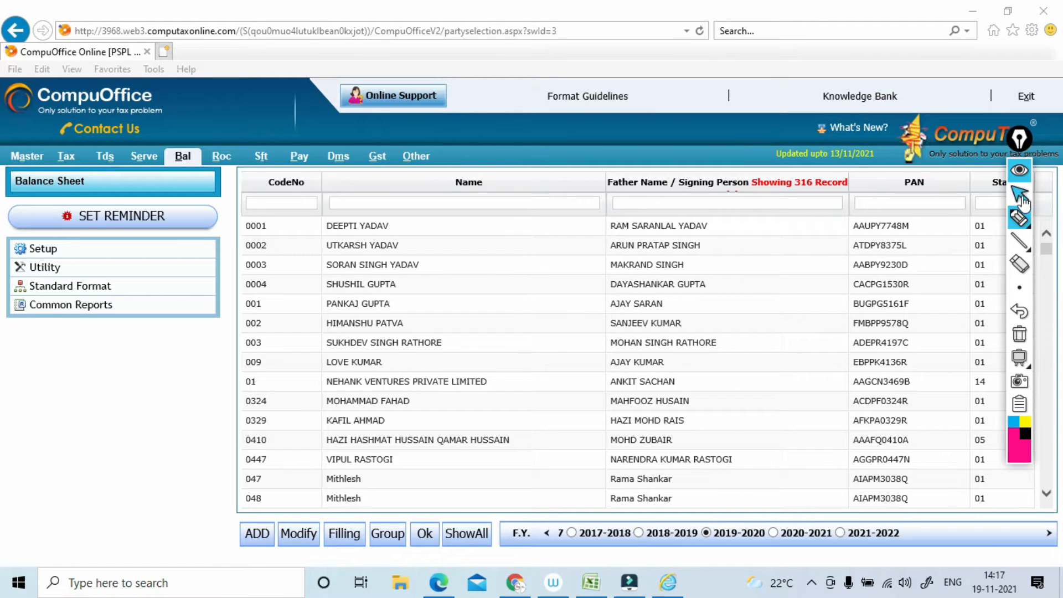
Circle the CompuOffice logo and the Bal module with the pen, and add tick marks beside the other modules.
mouse_move(142, 66)
mouse_down()
mouse_move(72, 57)
mouse_move(120, 71)
mouse_up()
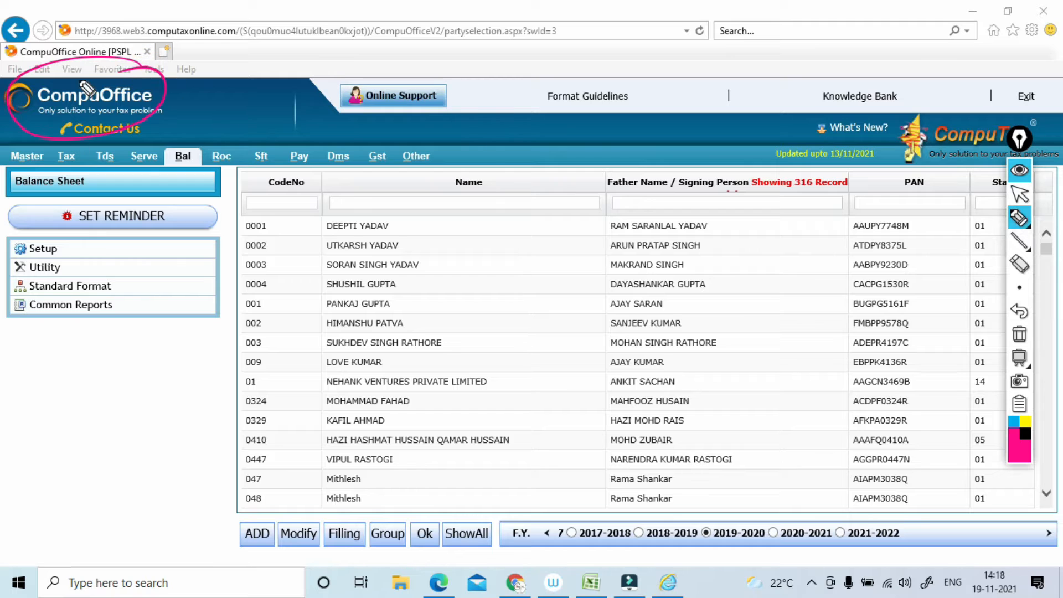
drag(194, 130, 186, 135)
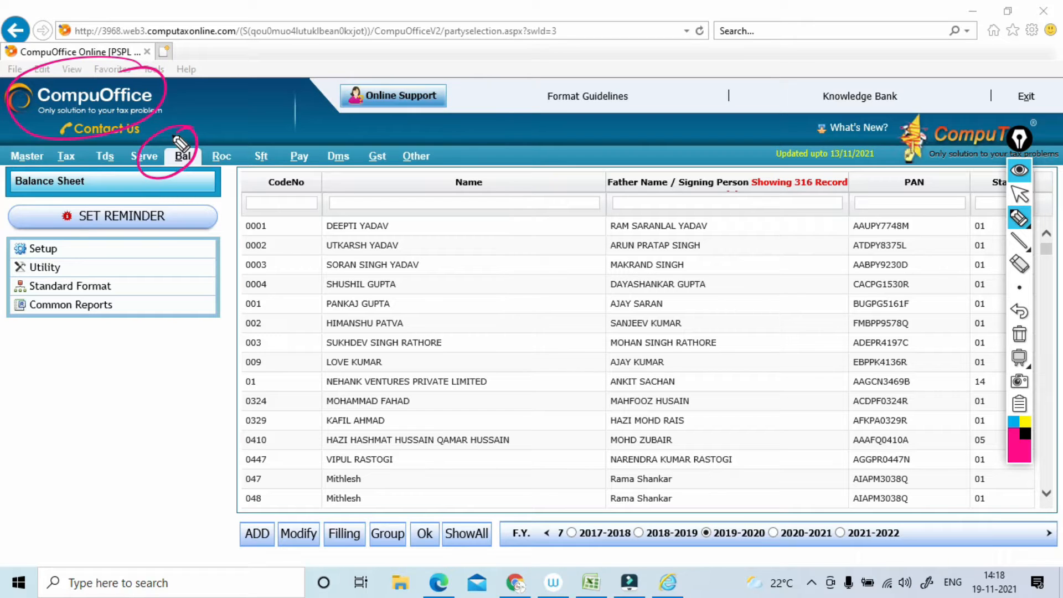
drag(46, 129, 213, 88)
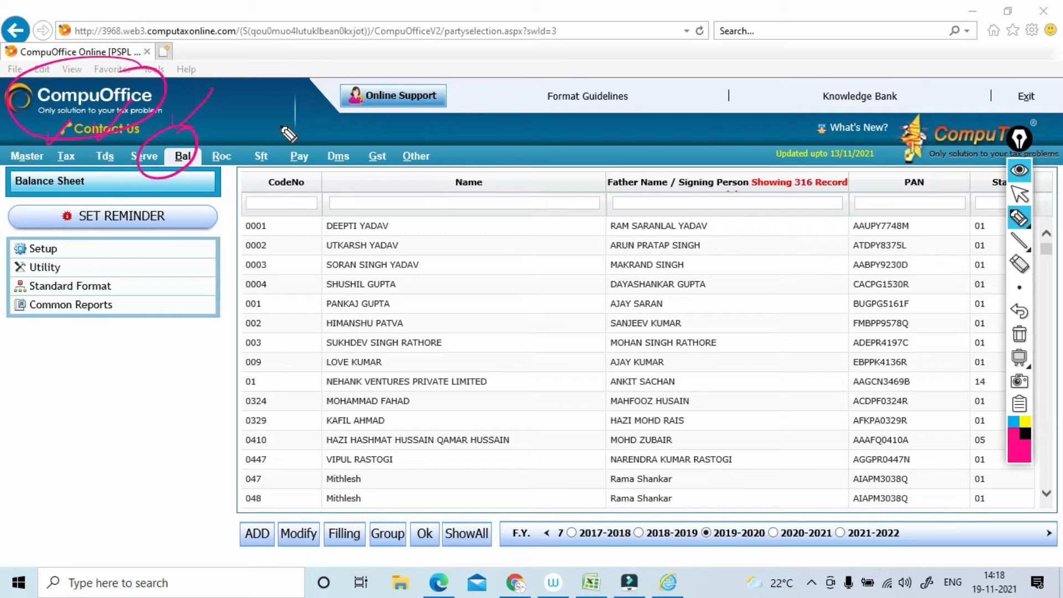
drag(206, 138, 262, 97)
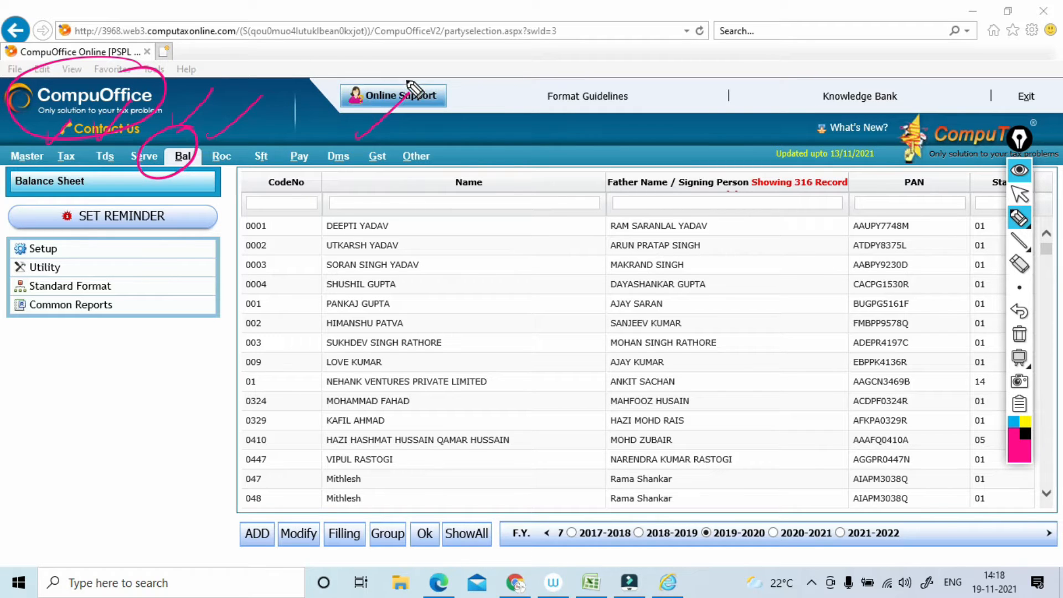
drag(197, 122, 150, 149)
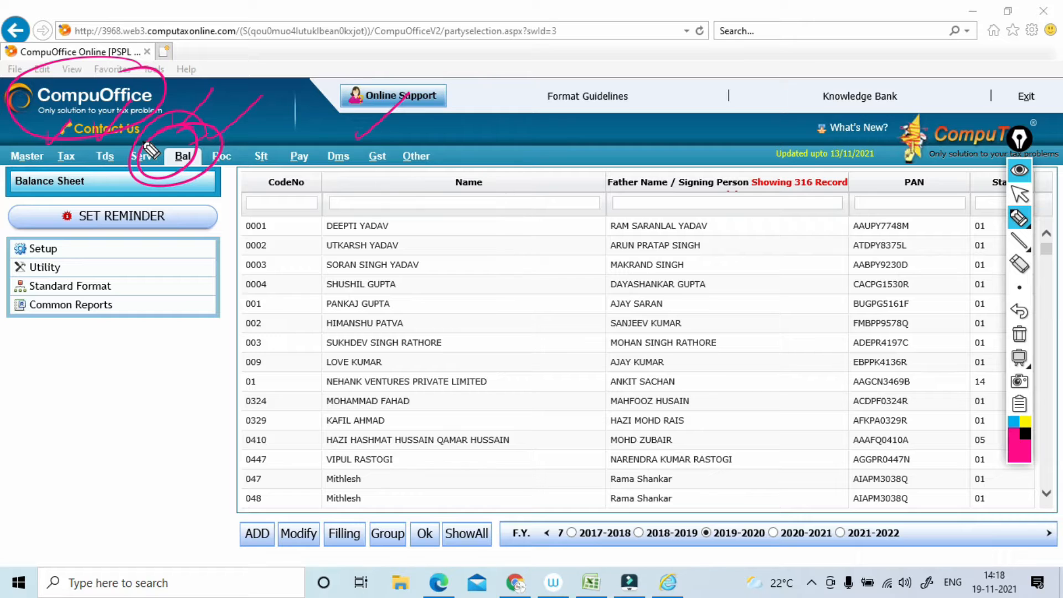
Handwrite notes including a boxed "Master" over the page header, and clear all pen annotations.
mouse_move(145, 48)
mouse_down()
mouse_move(34, 59)
mouse_move(194, 62)
mouse_move(283, 22)
mouse_up()
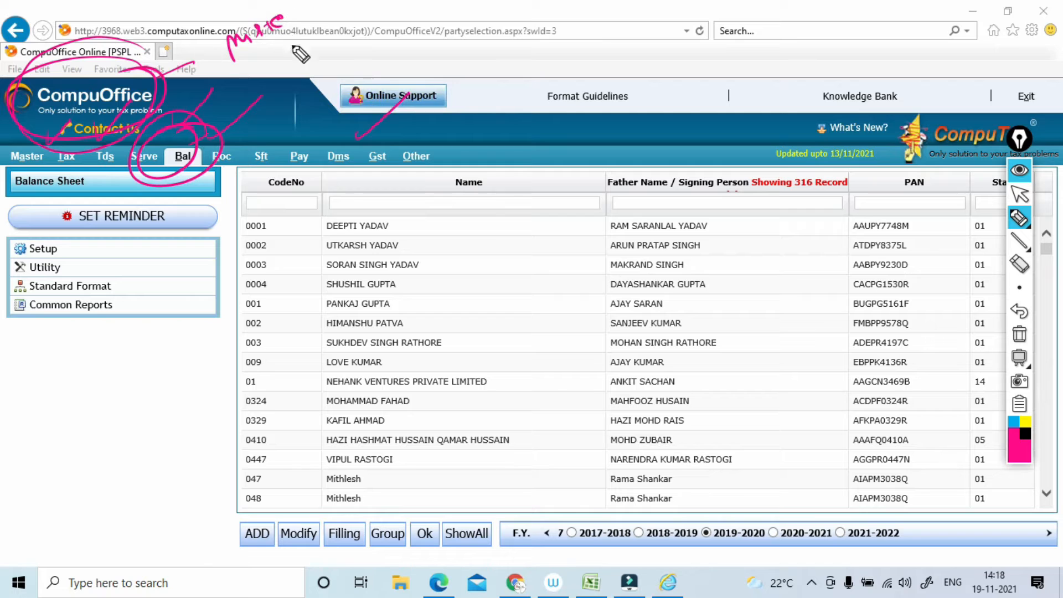
mouse_move(397, 102)
mouse_down()
mouse_move(411, 118)
mouse_move(401, 134)
mouse_up()
mouse_move(515, 117)
mouse_down()
mouse_move(516, 95)
mouse_move(605, 69)
mouse_move(483, 89)
mouse_move(625, 106)
mouse_move(515, 136)
mouse_up()
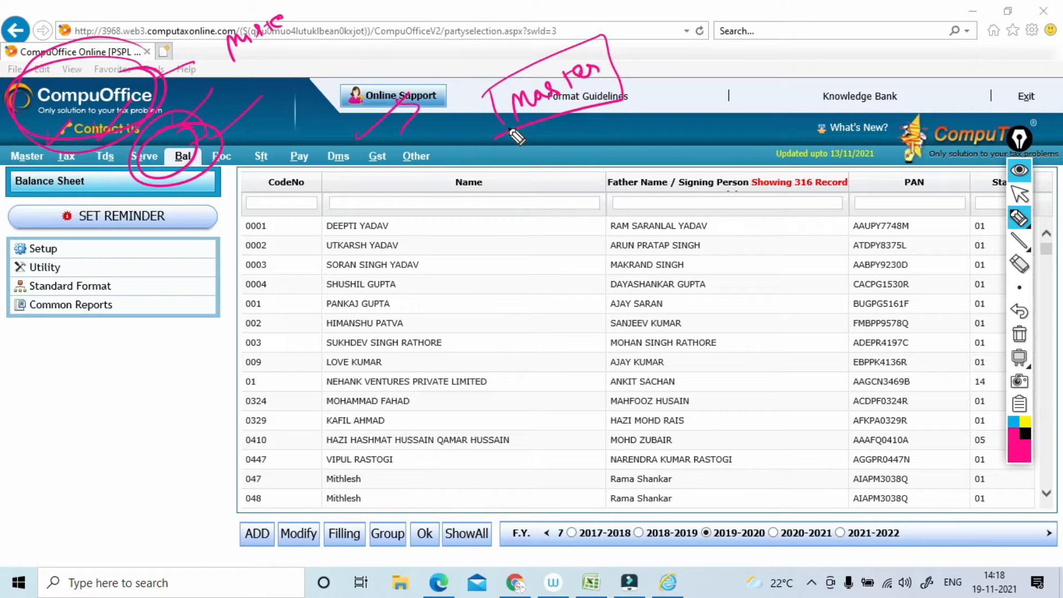
click(1021, 335)
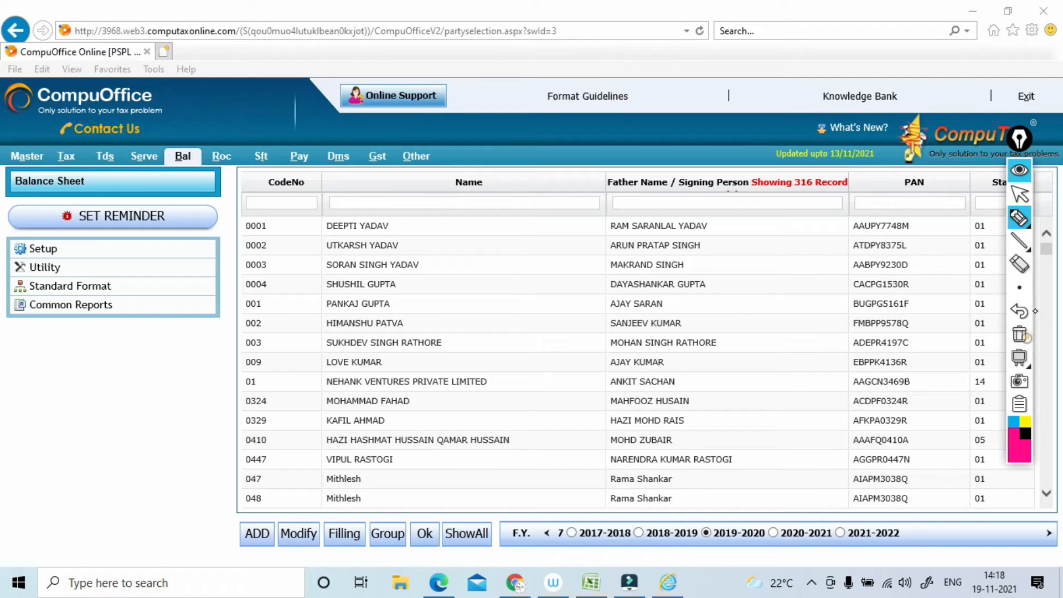
click(1020, 194)
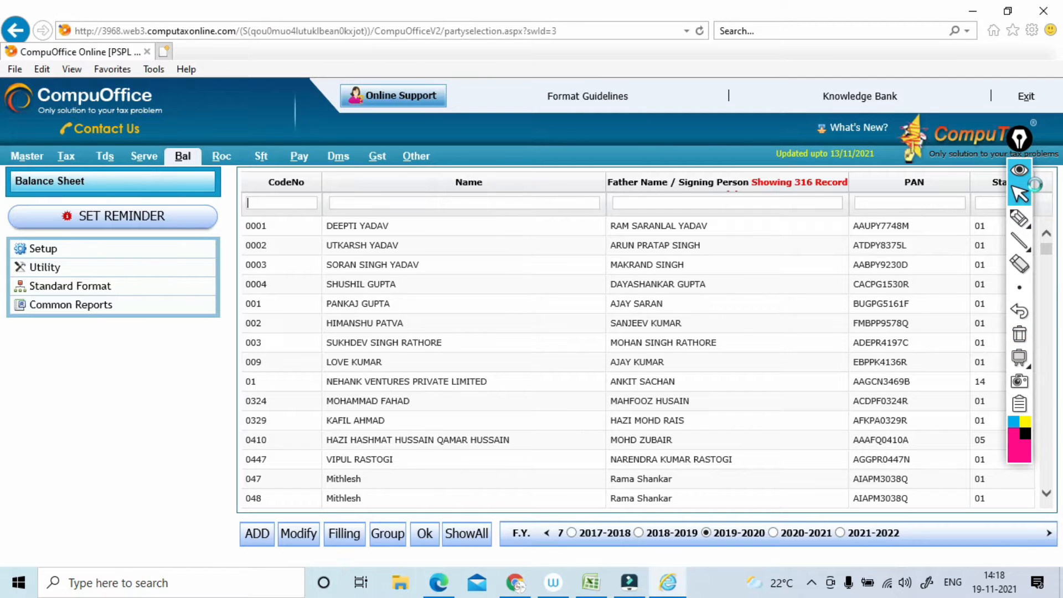
Filter the party list by the client's code and open M H MEDICAL, accepting the code access confirmation.
text(22)
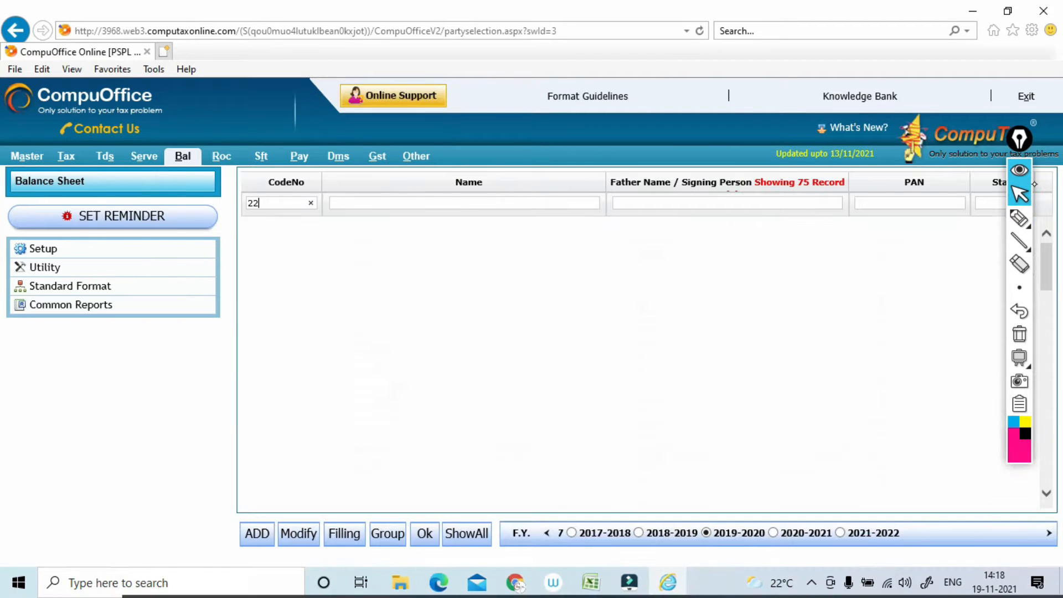
text(5)
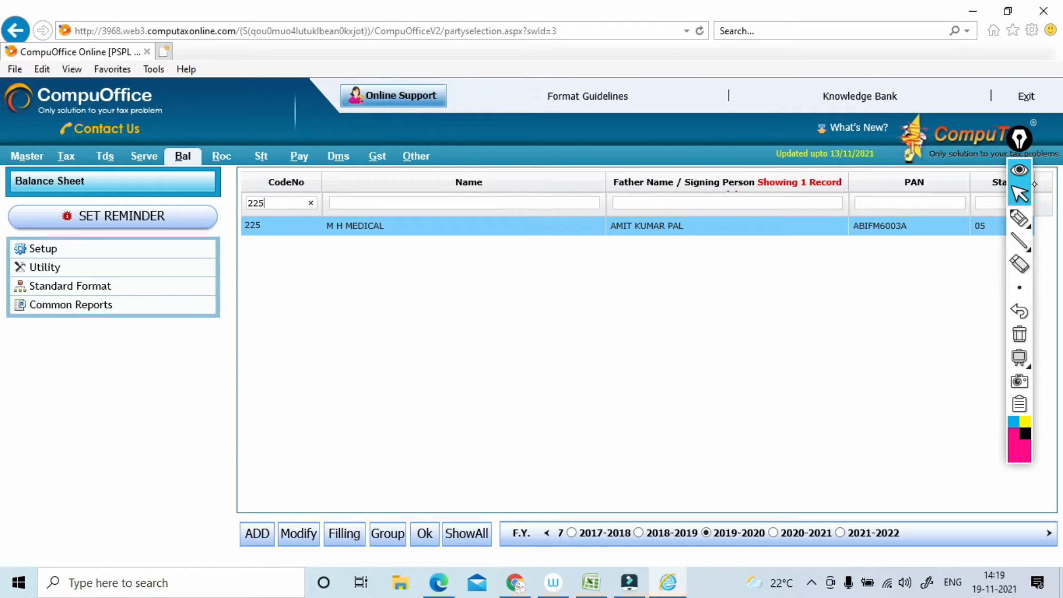
key(Return)
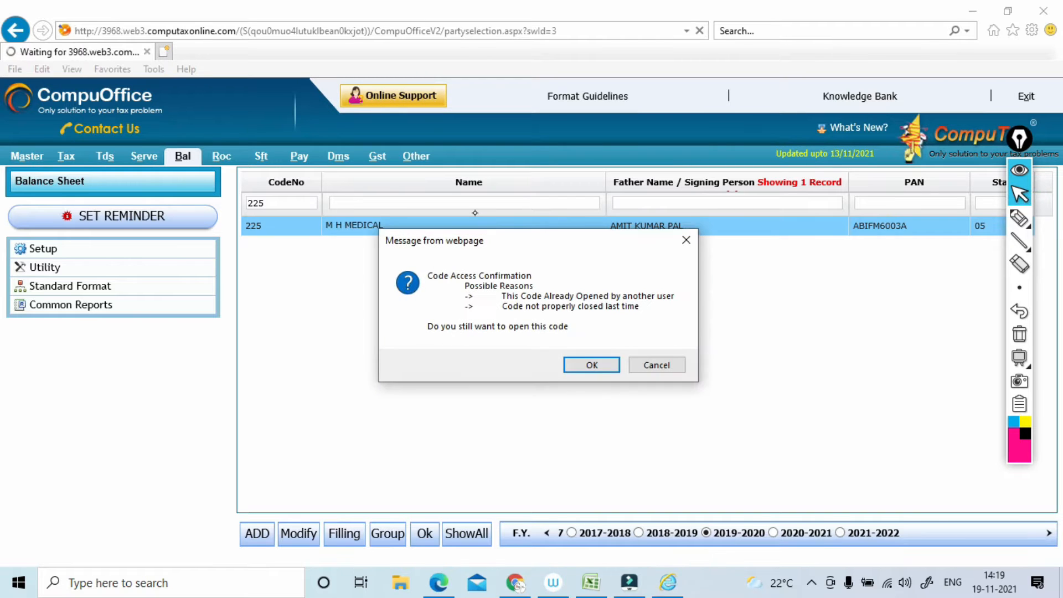
click(592, 365)
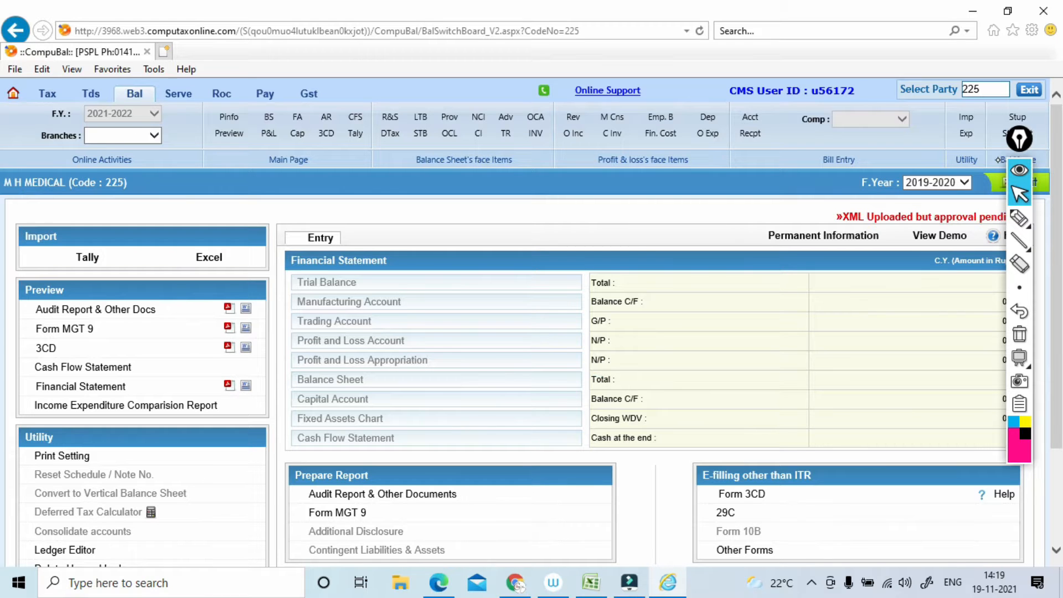
Set M H MEDICAL's financial year to 2020-2021 and open its Permanent Information.
click(967, 182)
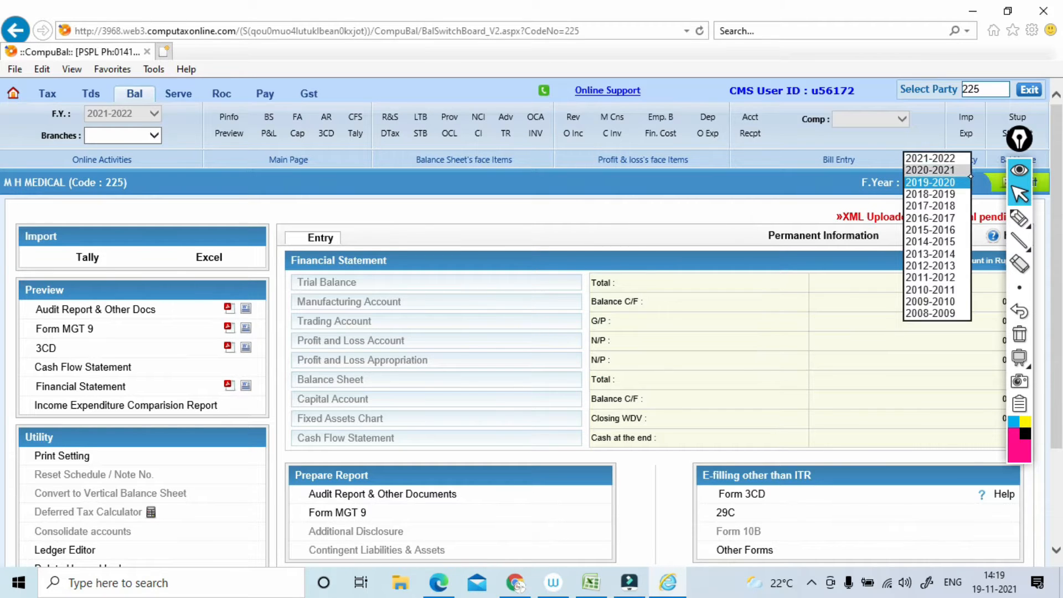
click(935, 171)
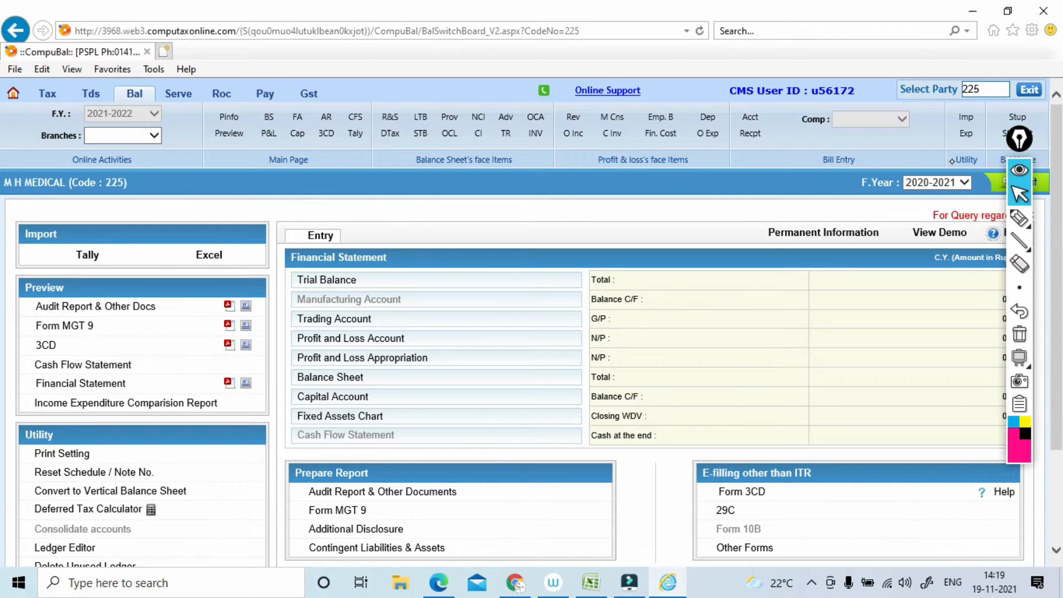
click(823, 232)
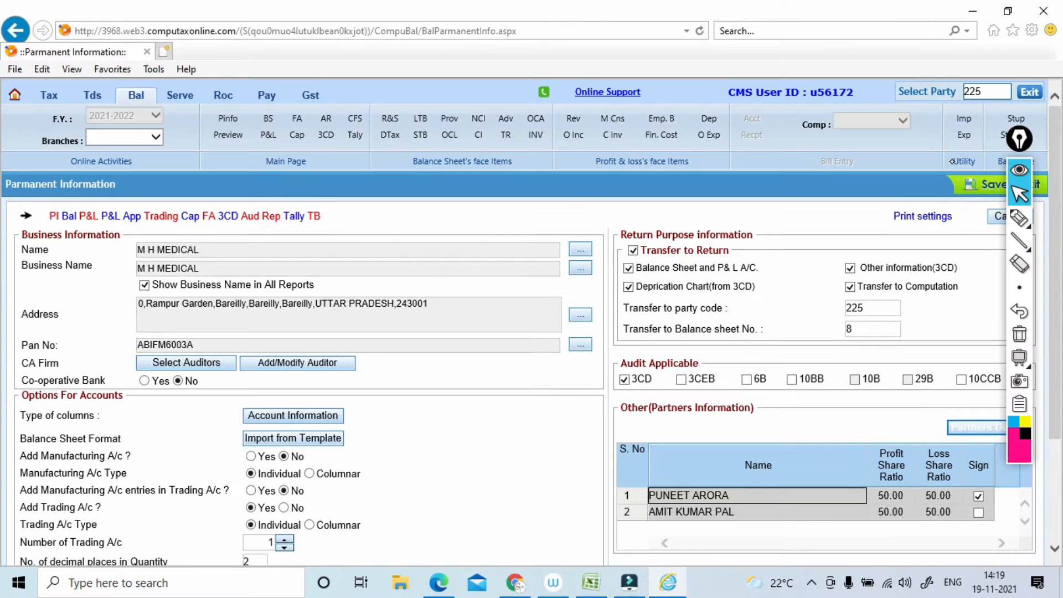
Draw two circled handwritten notes above the Business Information section, and clear the pen annotations.
click(1019, 217)
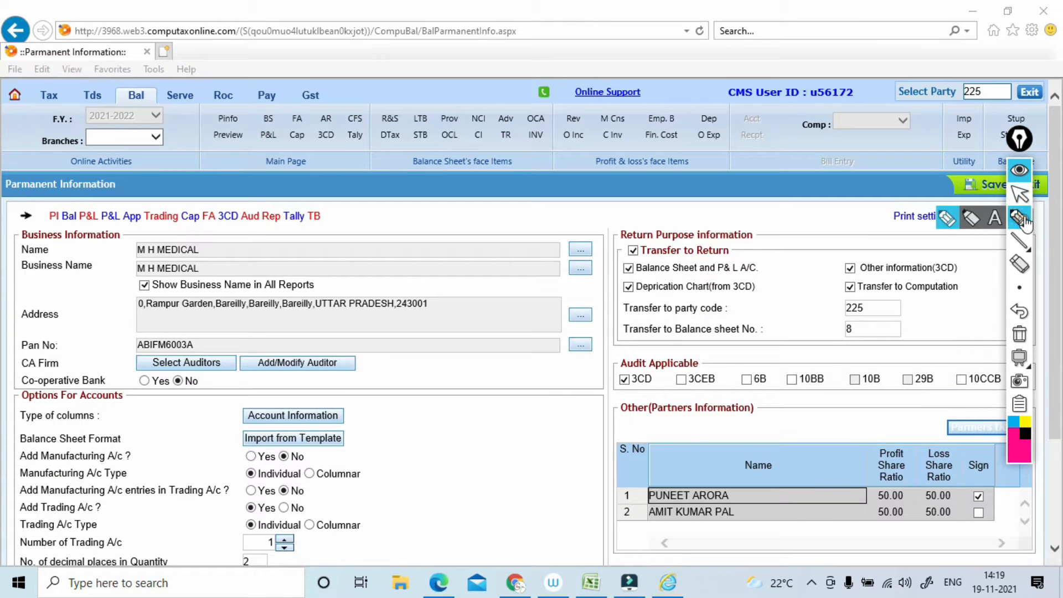
mouse_move(490, 219)
mouse_down()
mouse_move(505, 178)
mouse_move(583, 134)
mouse_move(550, 130)
mouse_up()
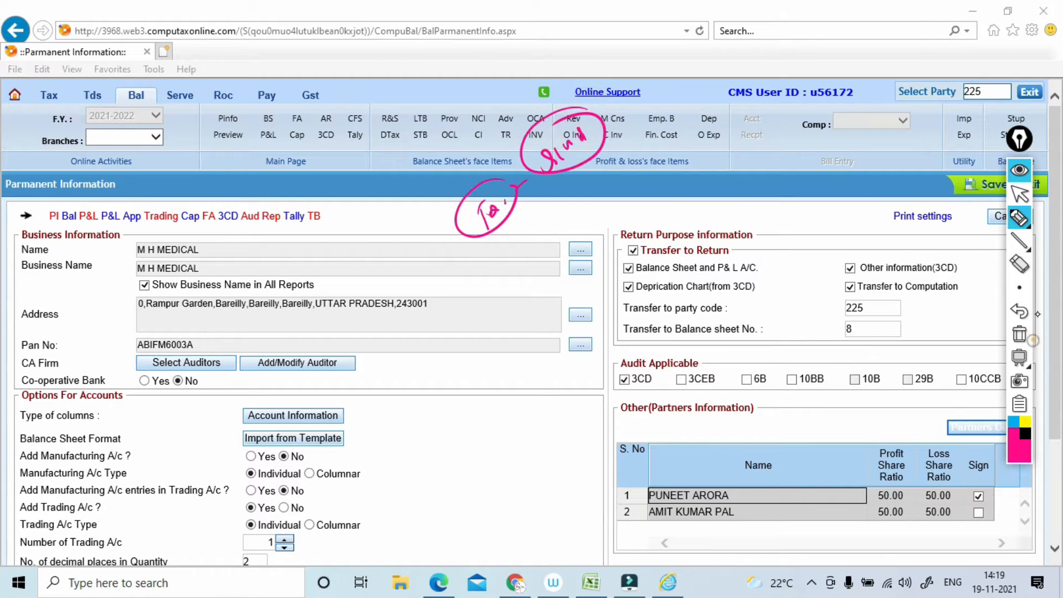
click(1020, 332)
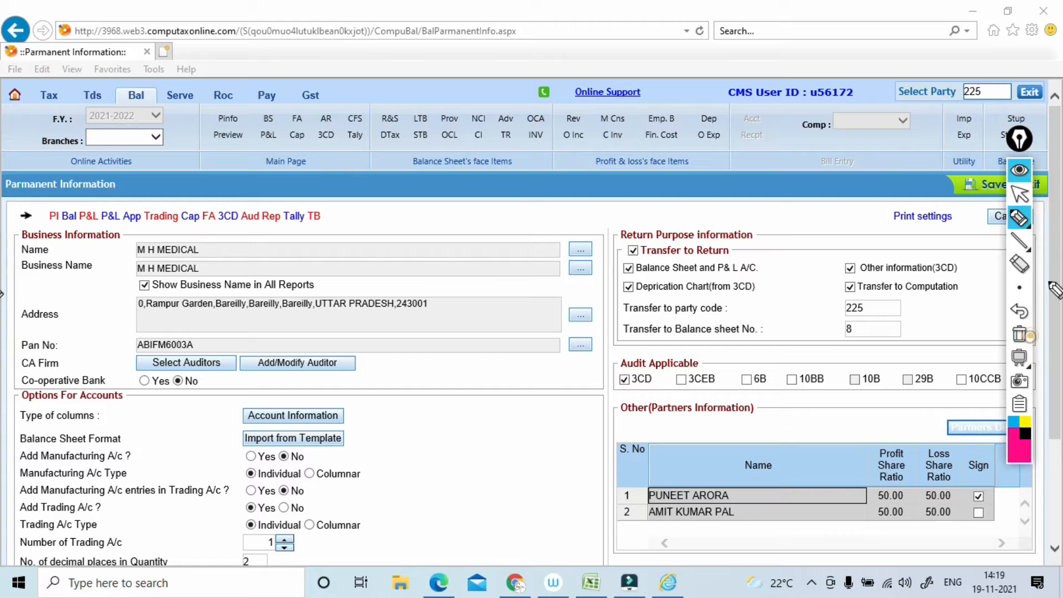
click(1027, 193)
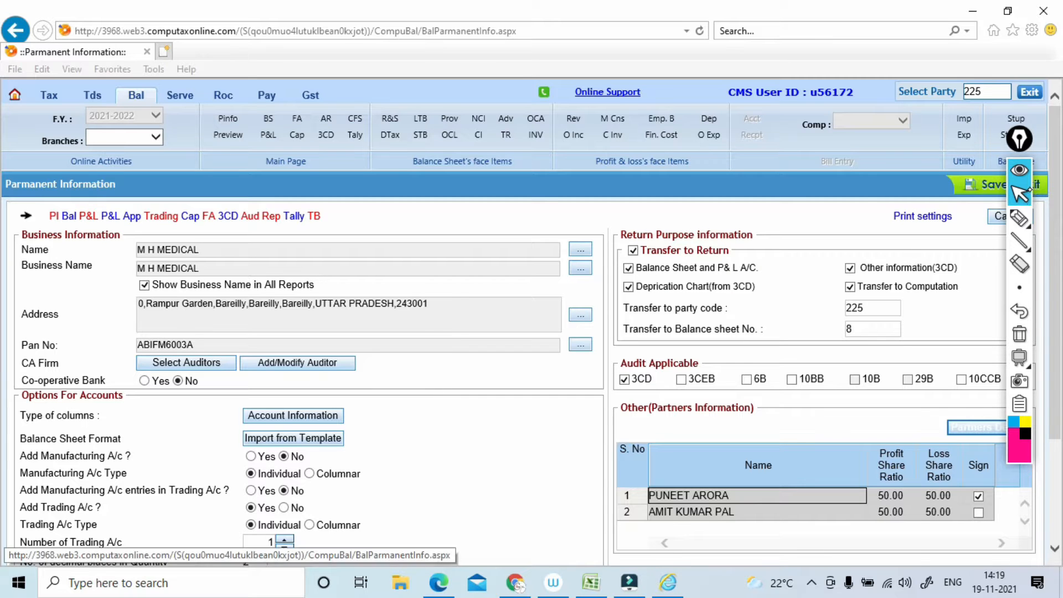
Open the form-wise auditor selection and examine the auditors available for the financial statement and the audit forms.
click(1033, 191)
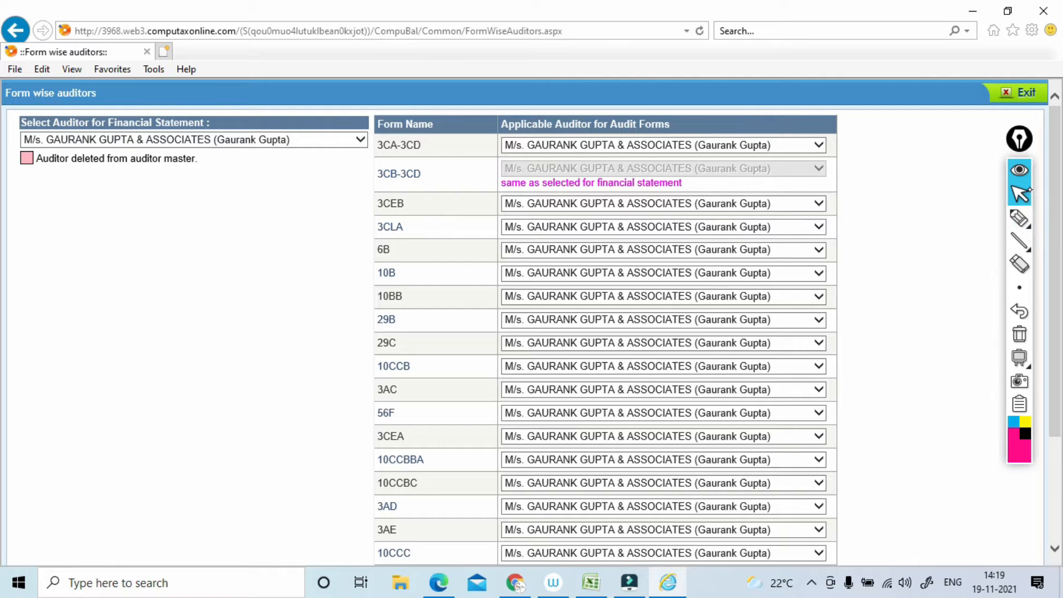
click(360, 139)
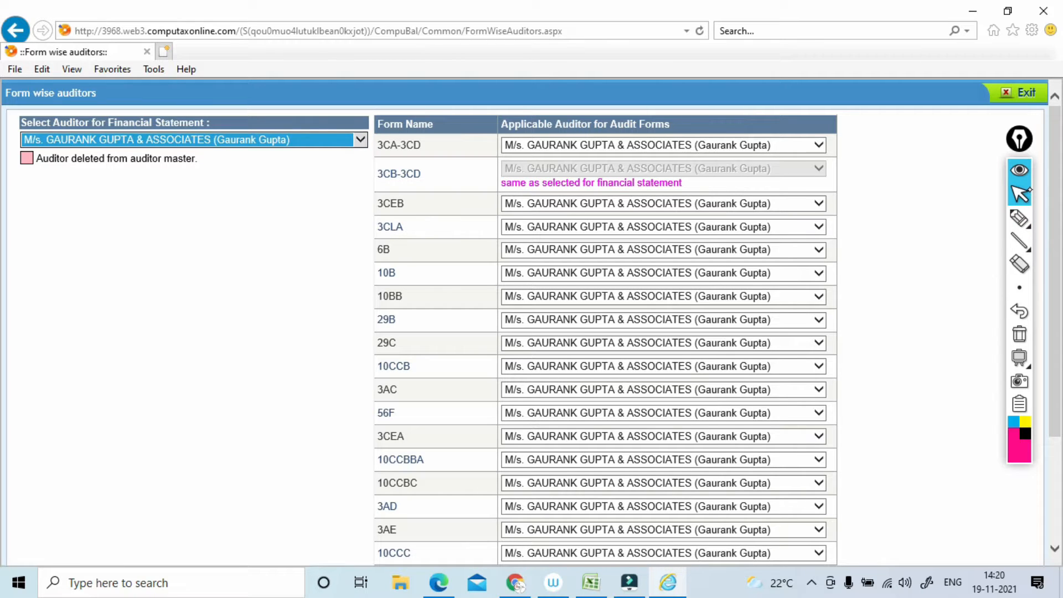
click(360, 140)
click(361, 139)
click(363, 139)
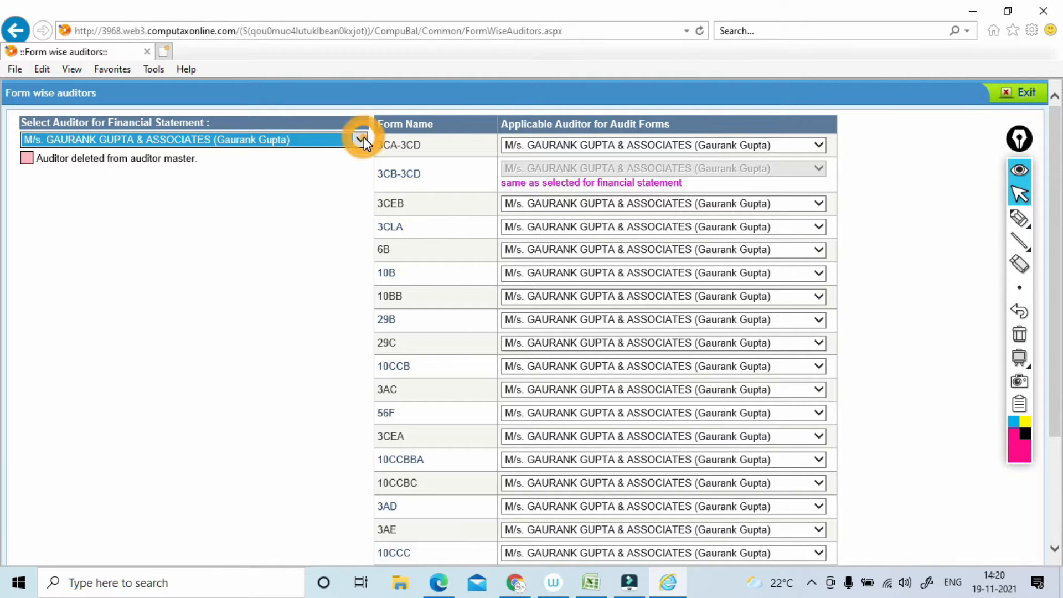
click(361, 140)
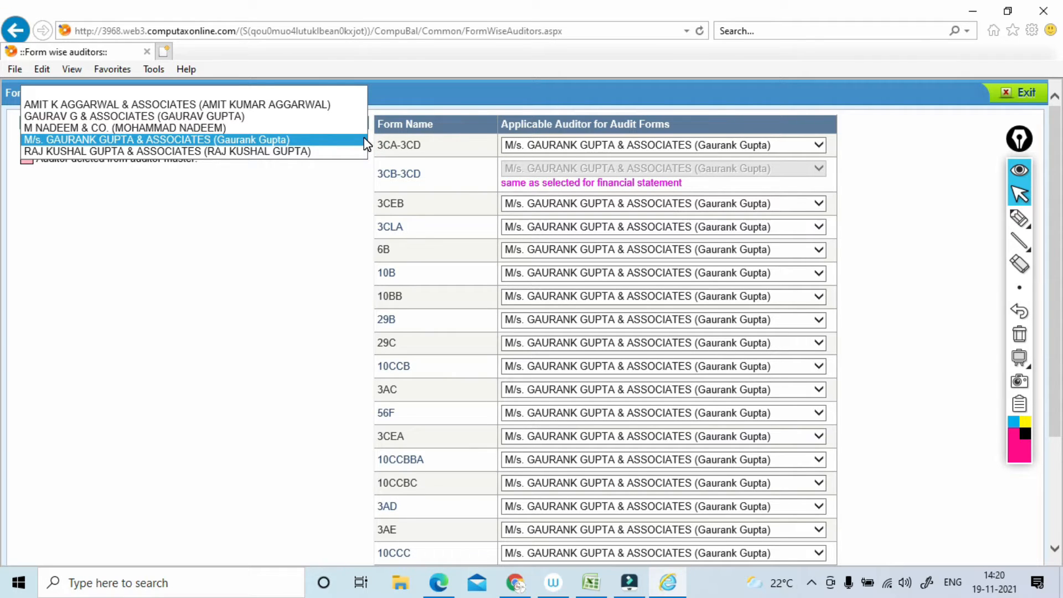
click(362, 141)
scroll(191, 133, down, 3)
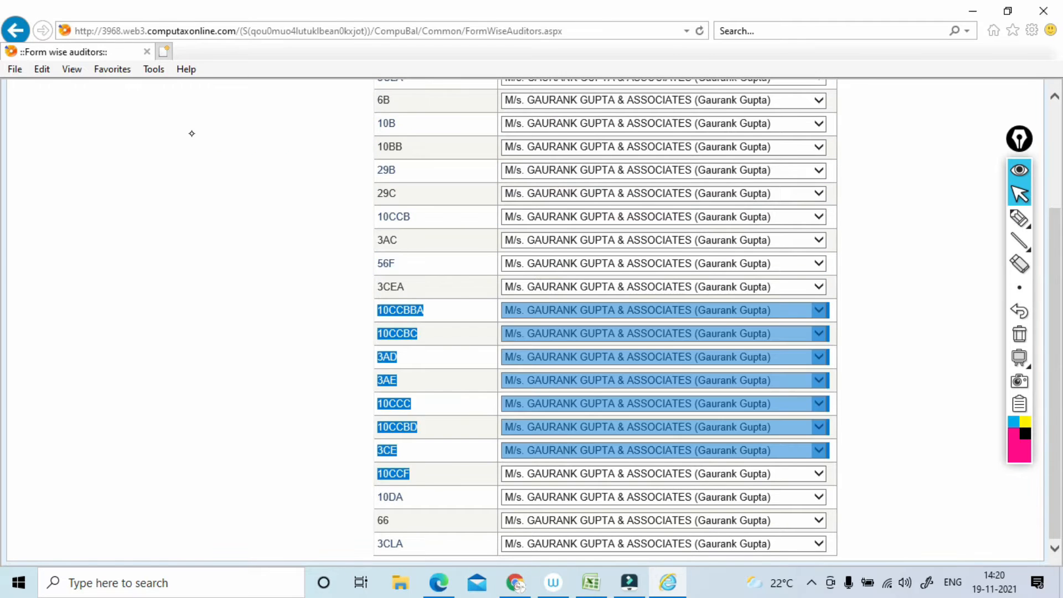
scroll(192, 133, up, 3)
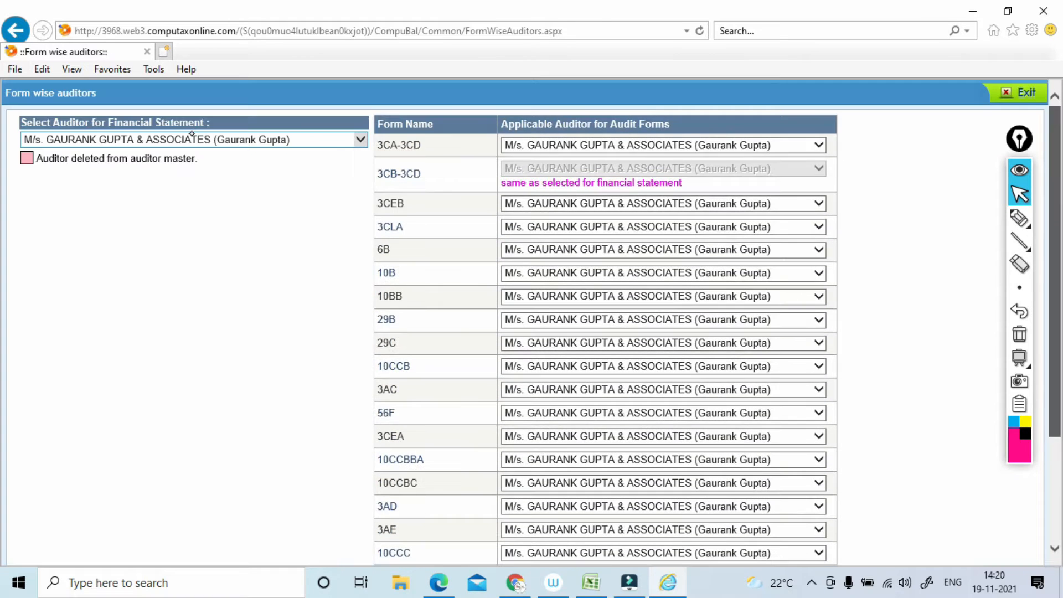
Circle form 3CB-3CD and its applicable auditor with the pen, and draw a line down the form names below.
click(1022, 219)
mouse_move(428, 176)
mouse_down()
mouse_move(380, 200)
mouse_move(431, 166)
mouse_up()
mouse_move(465, 183)
mouse_down()
mouse_move(790, 169)
mouse_move(484, 178)
mouse_move(426, 199)
mouse_move(417, 400)
mouse_up()
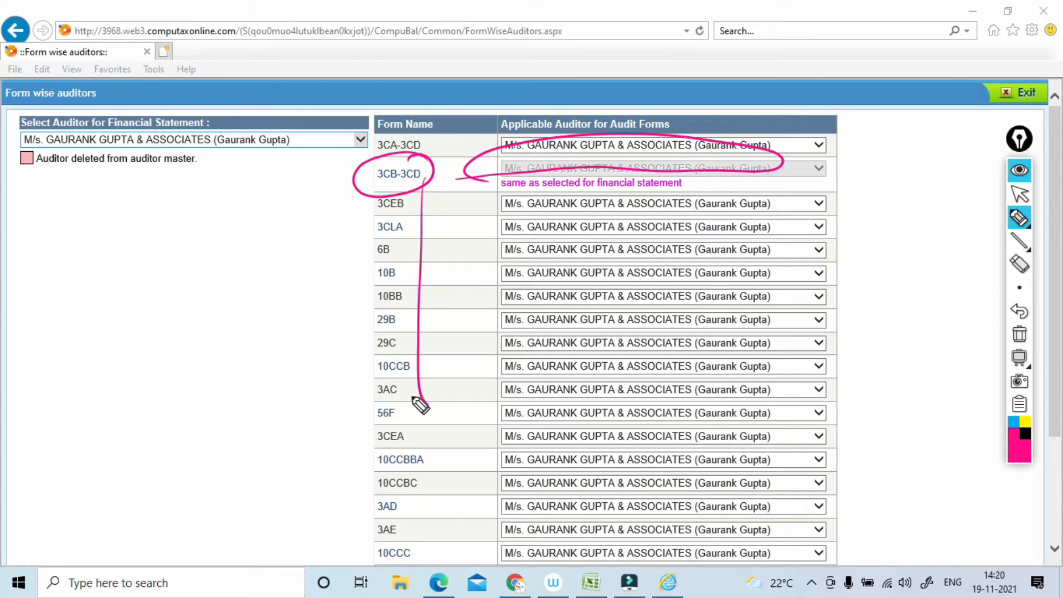
Mark forms 3CB-3CD and 3CA-3CD with the pen beside a boxed handwritten note, and clear the annotations.
mouse_move(357, 166)
mouse_down()
mouse_move(400, 149)
mouse_move(383, 196)
mouse_move(315, 213)
mouse_up()
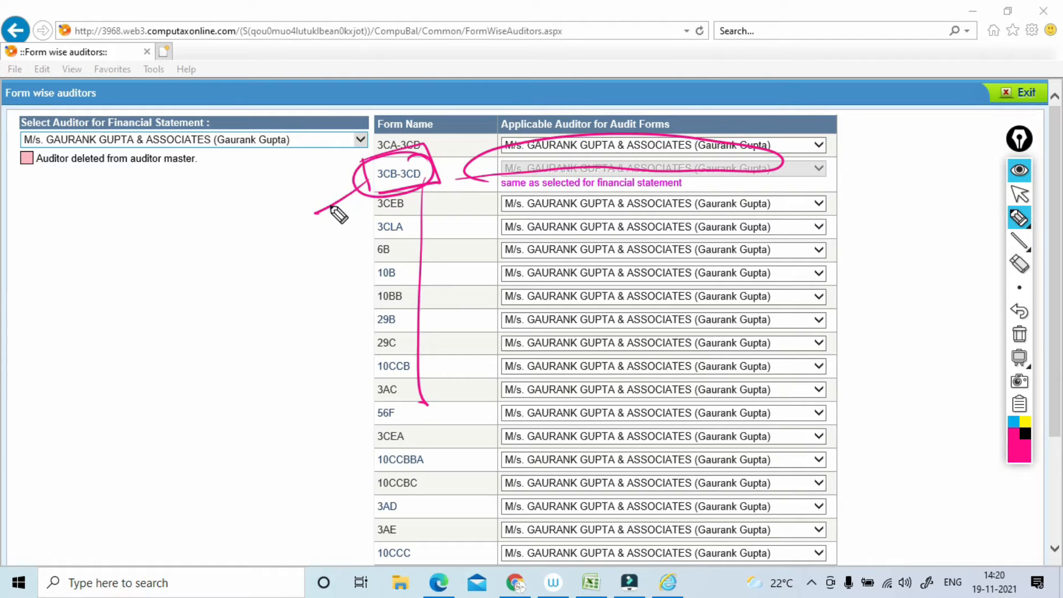
mouse_move(193, 231)
mouse_down()
mouse_move(196, 242)
mouse_move(213, 220)
mouse_move(185, 258)
mouse_up()
mouse_move(156, 242)
mouse_down()
mouse_move(210, 185)
mouse_move(189, 260)
mouse_up()
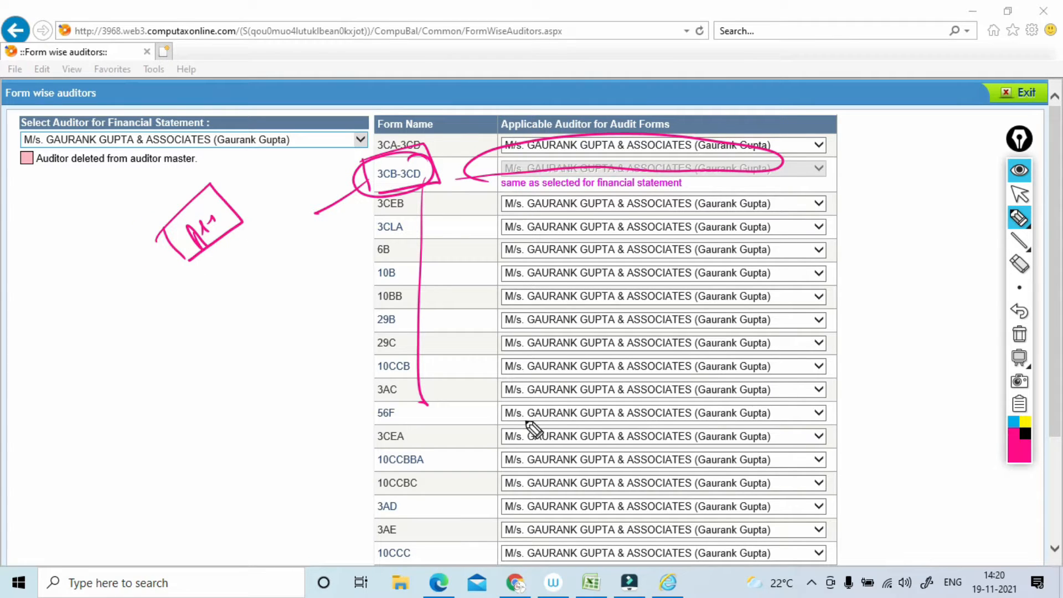
mouse_move(367, 118)
mouse_down()
mouse_move(379, 114)
mouse_move(355, 150)
mouse_up()
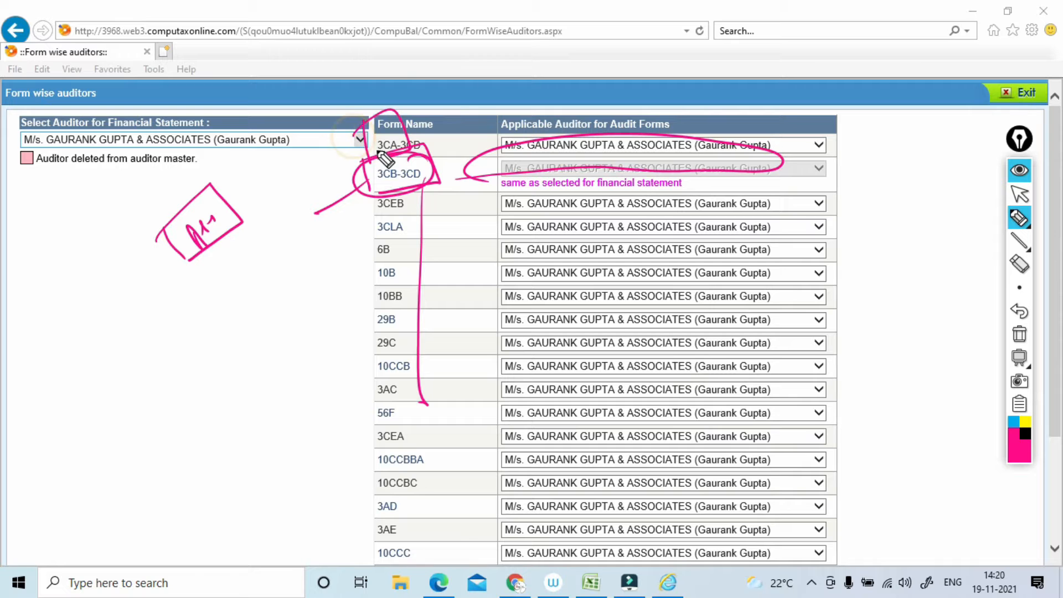
click(1019, 333)
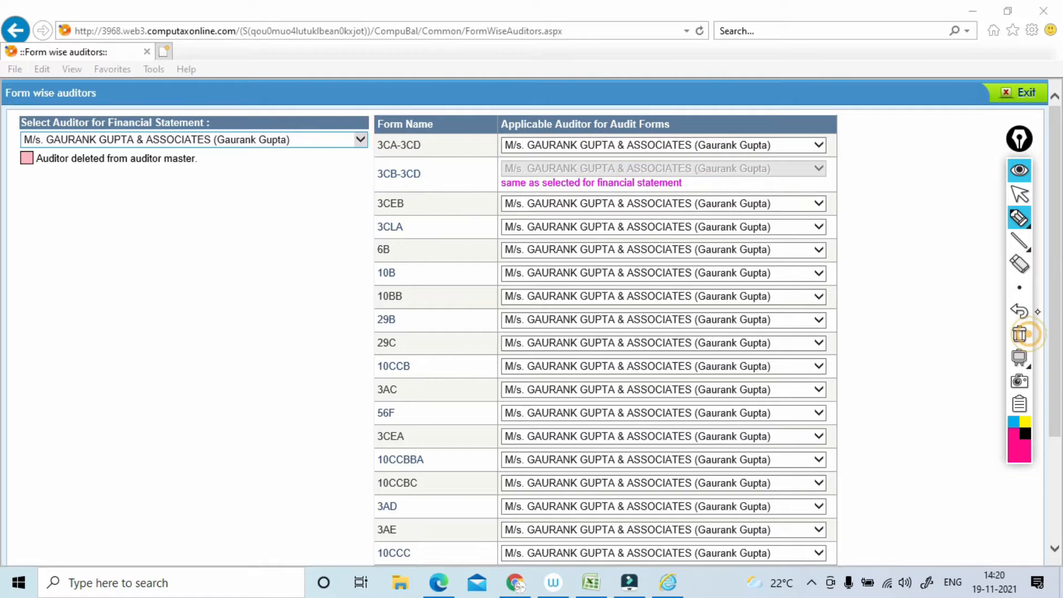
Leave the form-wise auditor selection, and save and exit M H MEDICAL's Permanent Information.
click(1021, 194)
click(1024, 93)
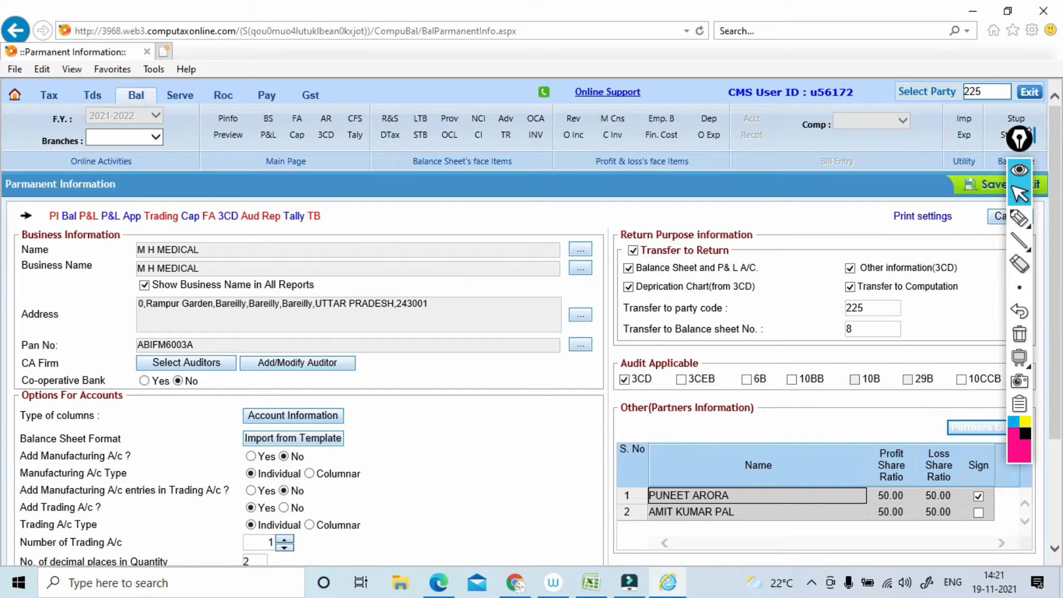
click(988, 184)
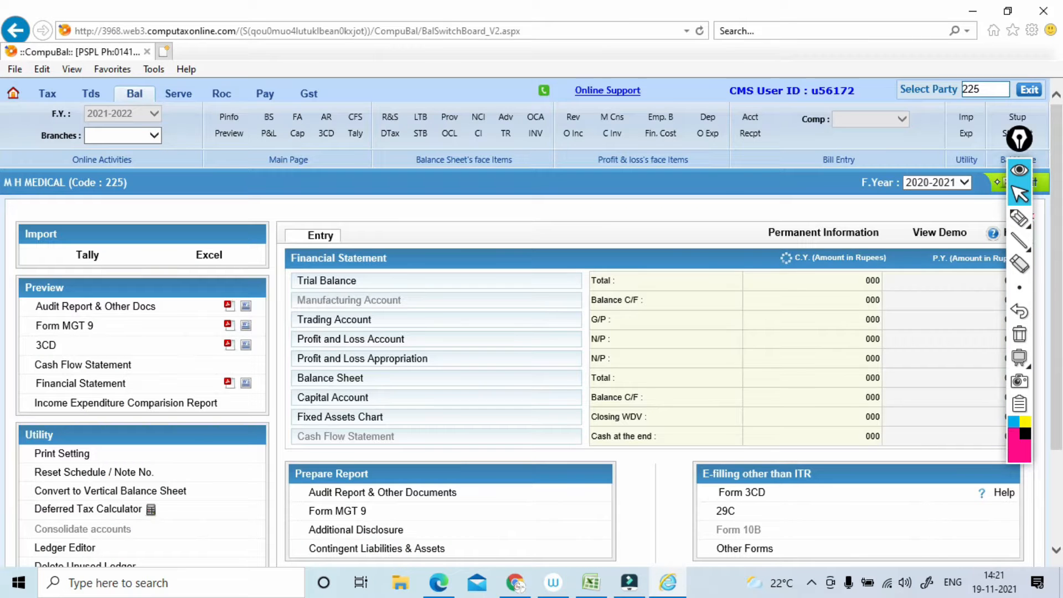
Draw a pen mark around the Trading Account entry of the Financial Statement list, and clear it.
click(1020, 218)
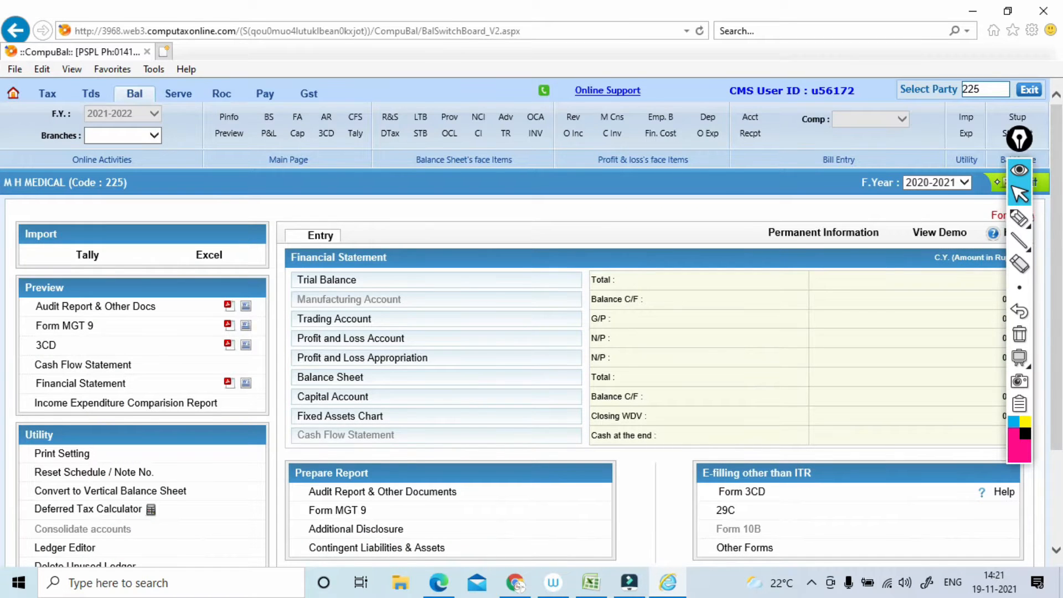
mouse_move(344, 296)
mouse_down()
mouse_move(385, 327)
mouse_move(357, 292)
mouse_up()
click(1027, 336)
click(1027, 193)
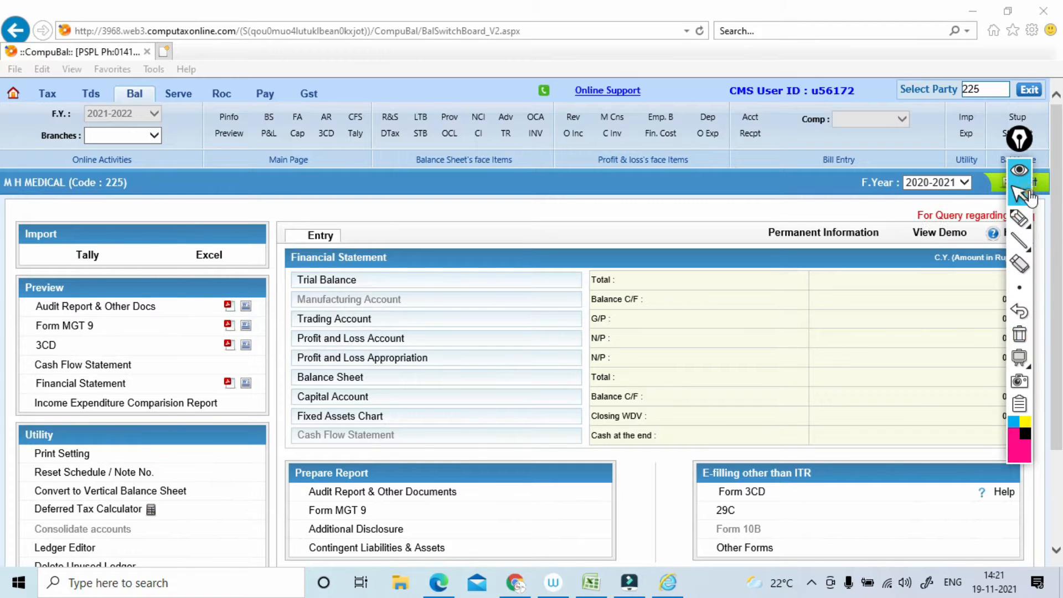
Open the Trading Account and enter "Openi" as the search text in the first debit particulars row.
click(354, 320)
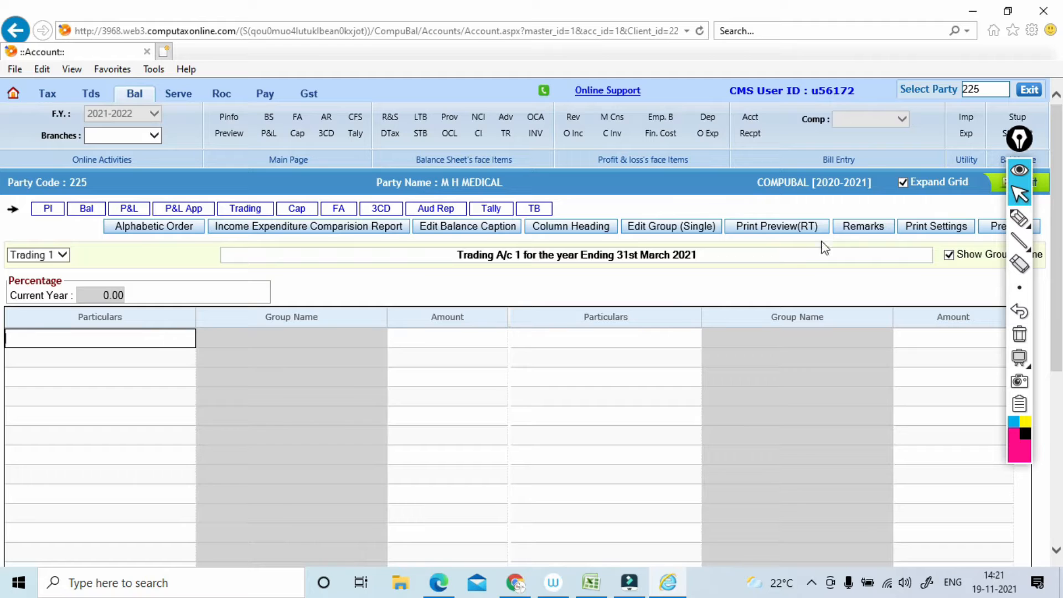
click(129, 333)
text(Openi)
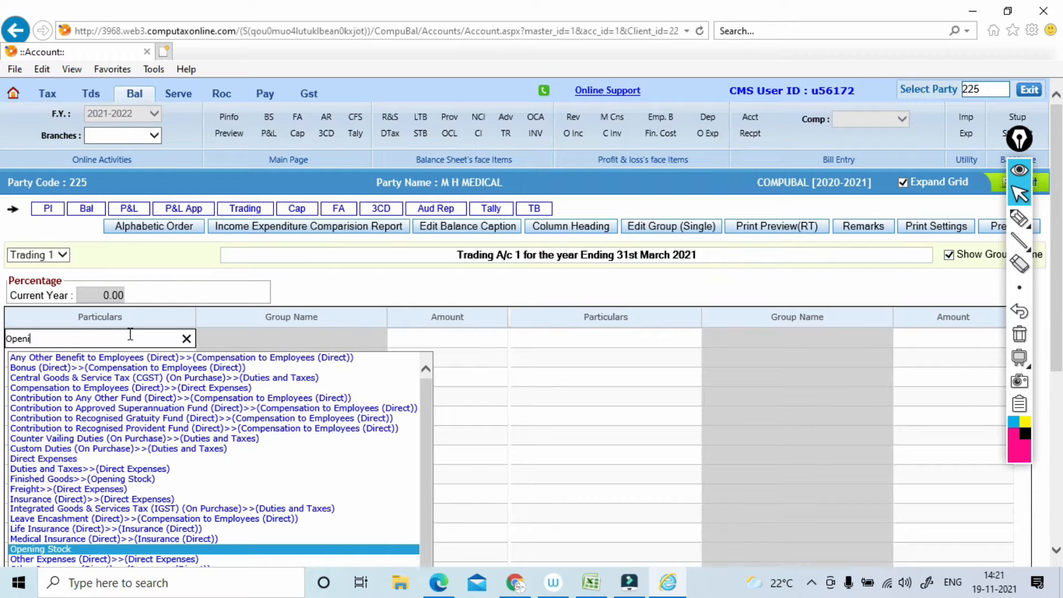
Draw a circled and boxed handwritten note over the area above the trading account grid, and clear the annotations.
click(1019, 218)
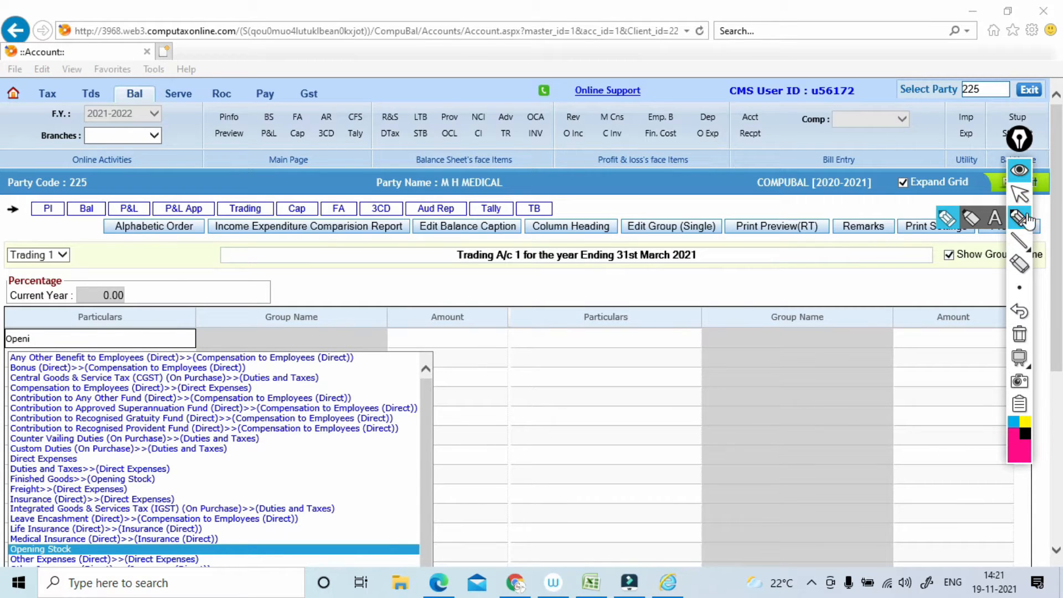
mouse_move(576, 247)
mouse_down()
mouse_move(594, 251)
mouse_move(587, 238)
mouse_move(645, 176)
mouse_move(588, 181)
mouse_move(636, 168)
mouse_up()
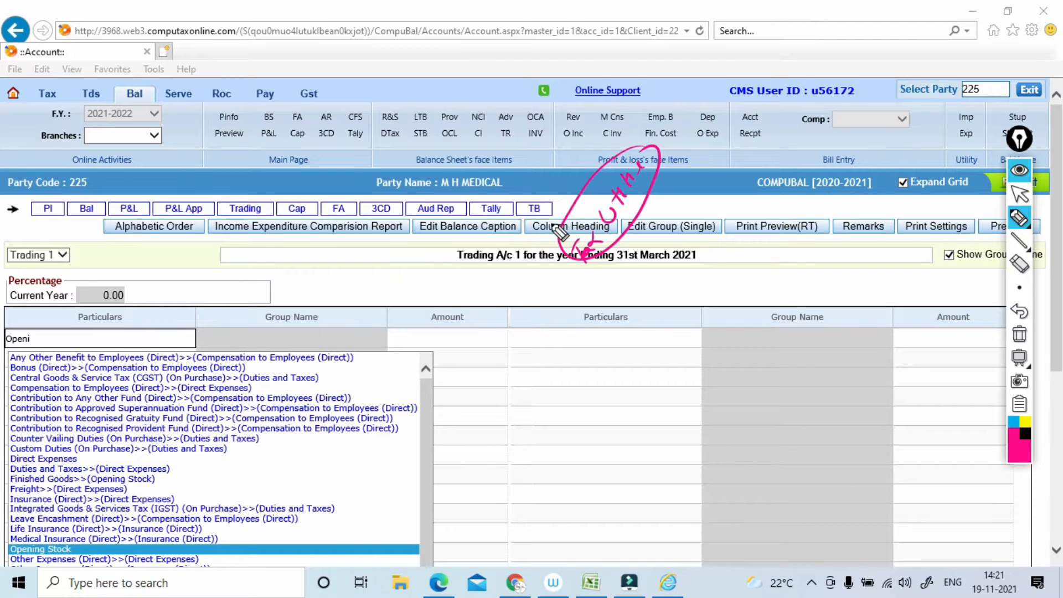
mouse_move(555, 225)
mouse_down()
mouse_move(718, 166)
mouse_move(591, 290)
mouse_up()
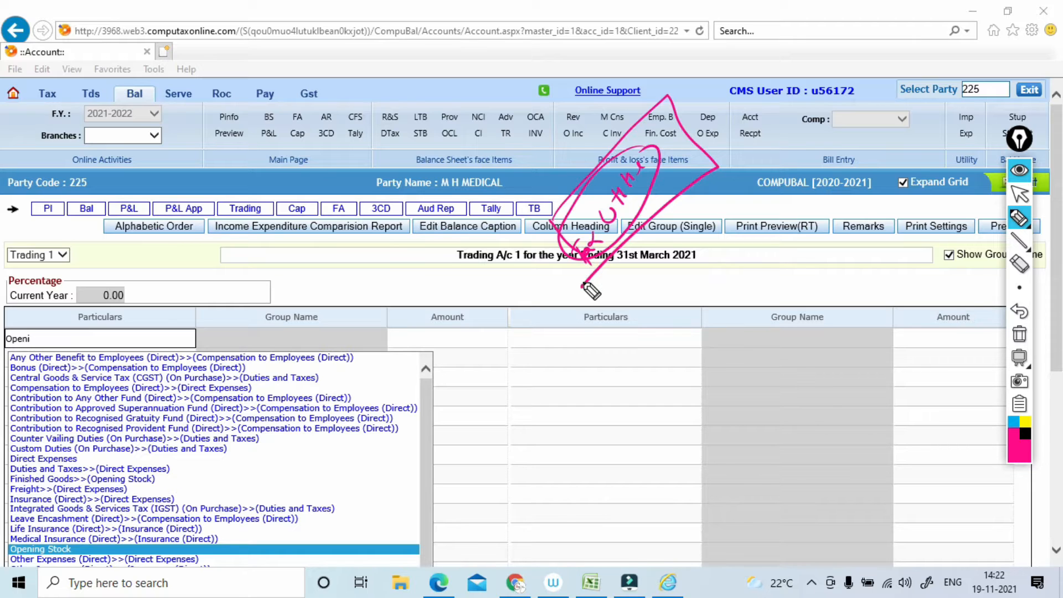
click(1019, 334)
click(1027, 195)
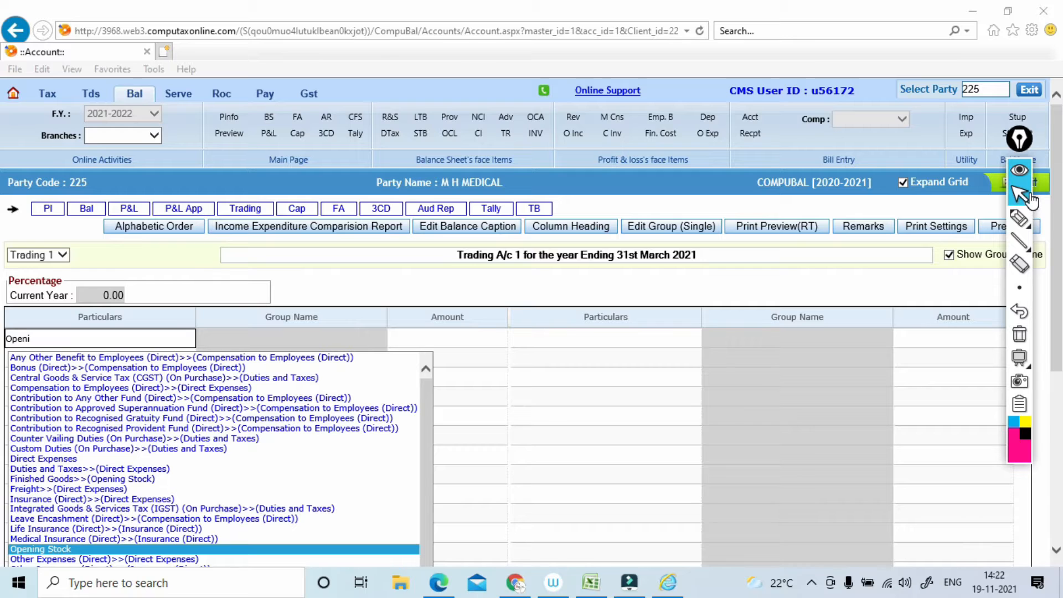
Shorten the search text to "Open" and accept Opening Stock as the first debit particular.
click(39, 553)
click(58, 338)
click(55, 336)
key(BackSpace)
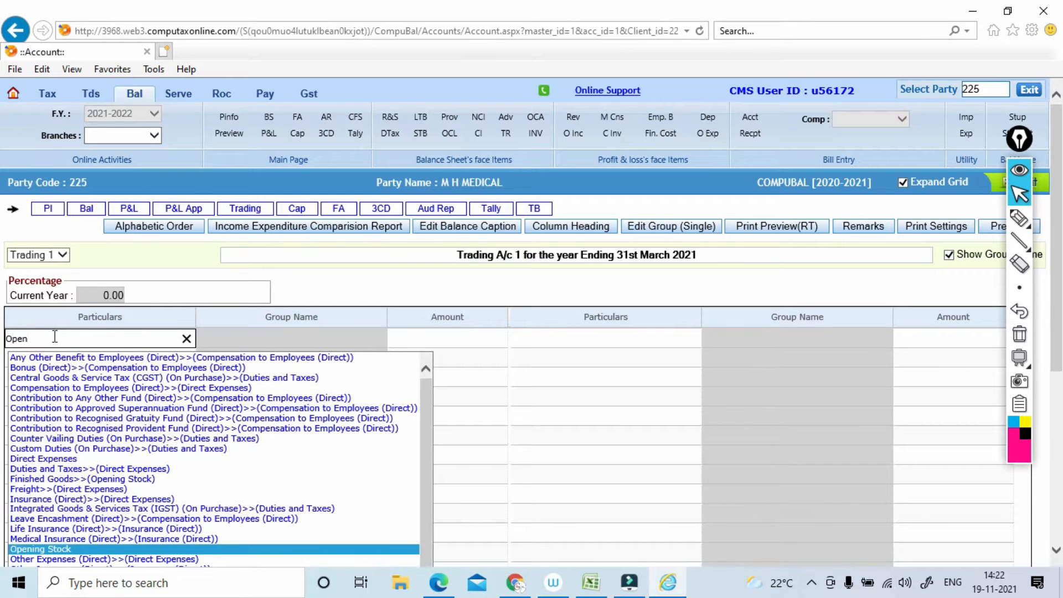
key(Return)
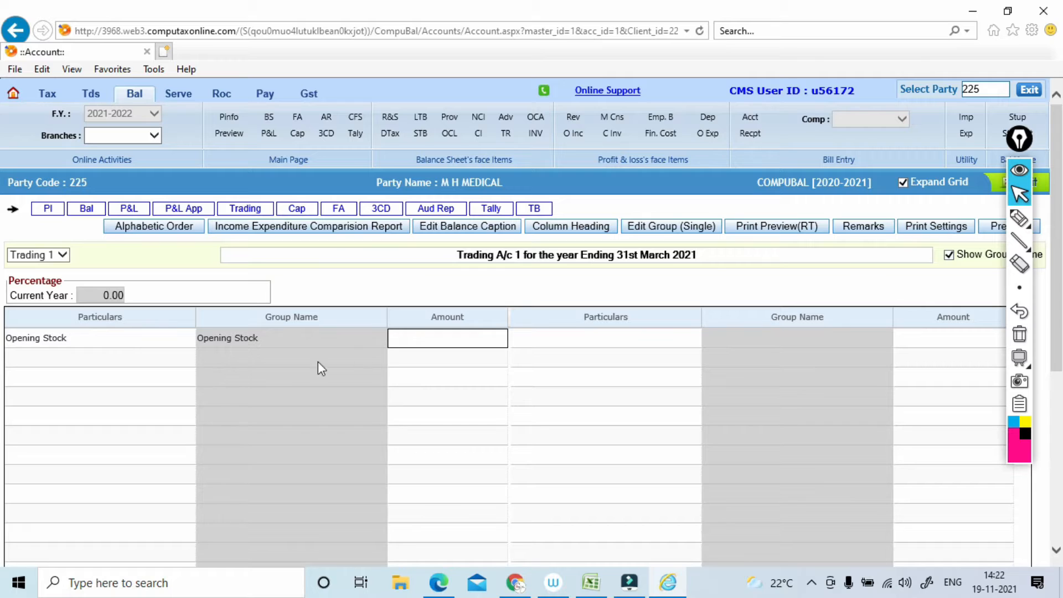
Check the opening stock amount in Profit-LossA-c.pdf, and open the annexure for the Opening Stock row.
click(420, 333)
key(alt+Tab)
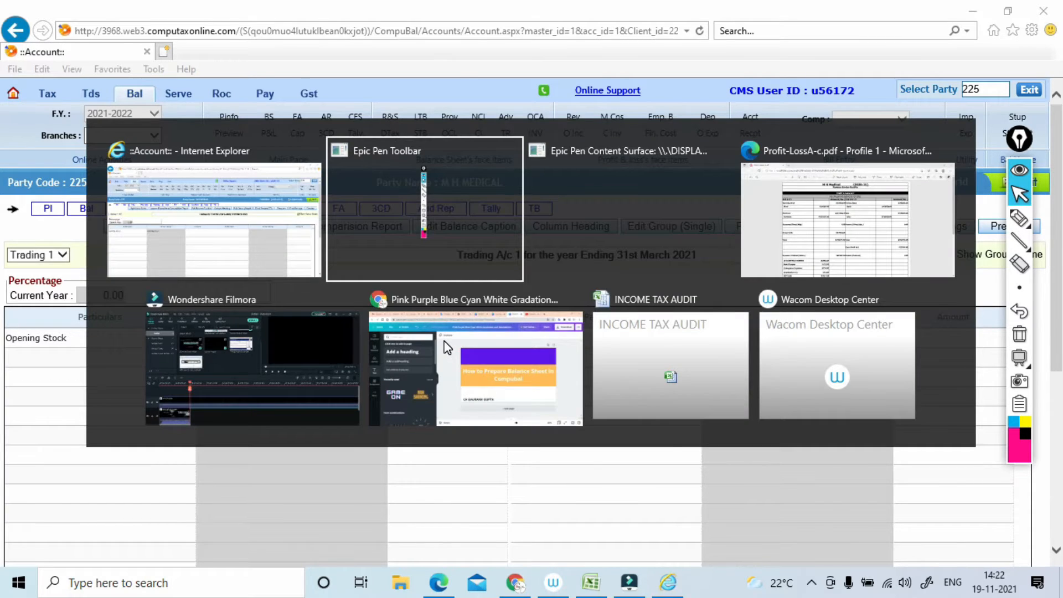
key(alt+Tab)
key(alt+Tab)
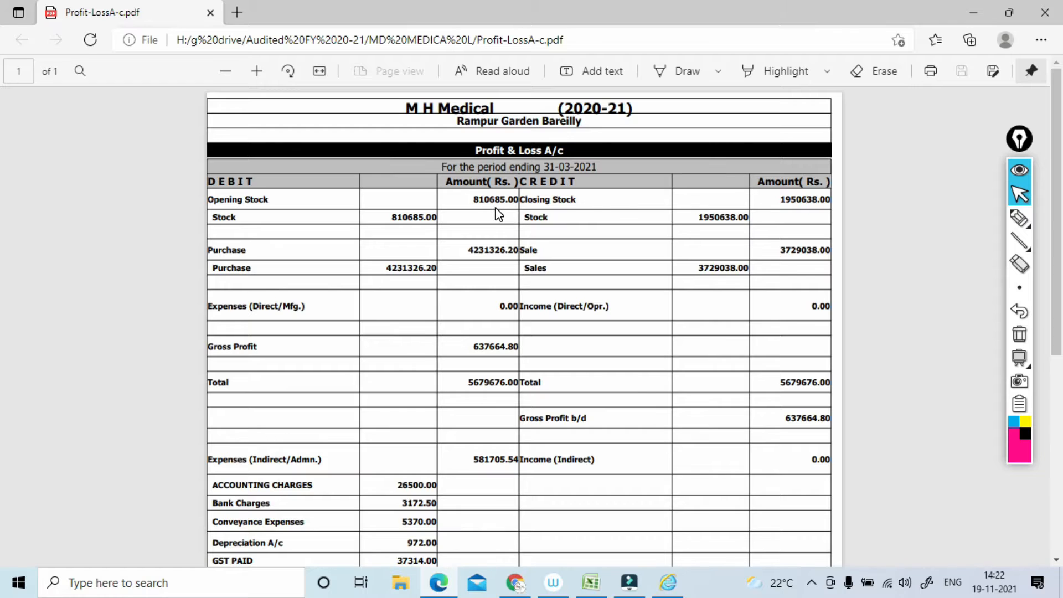
key(alt+Tab)
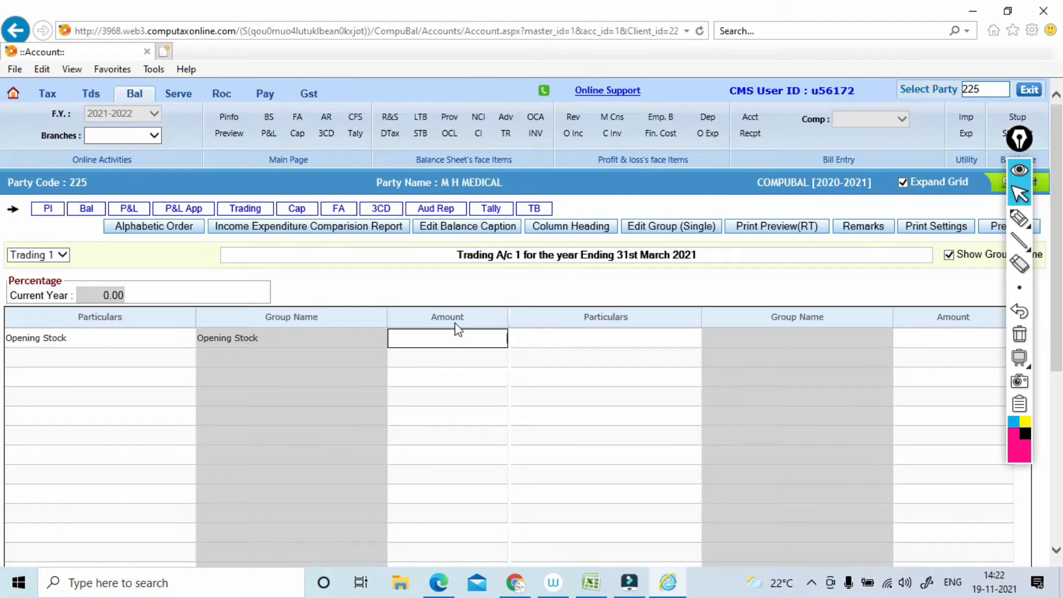
double_click(466, 333)
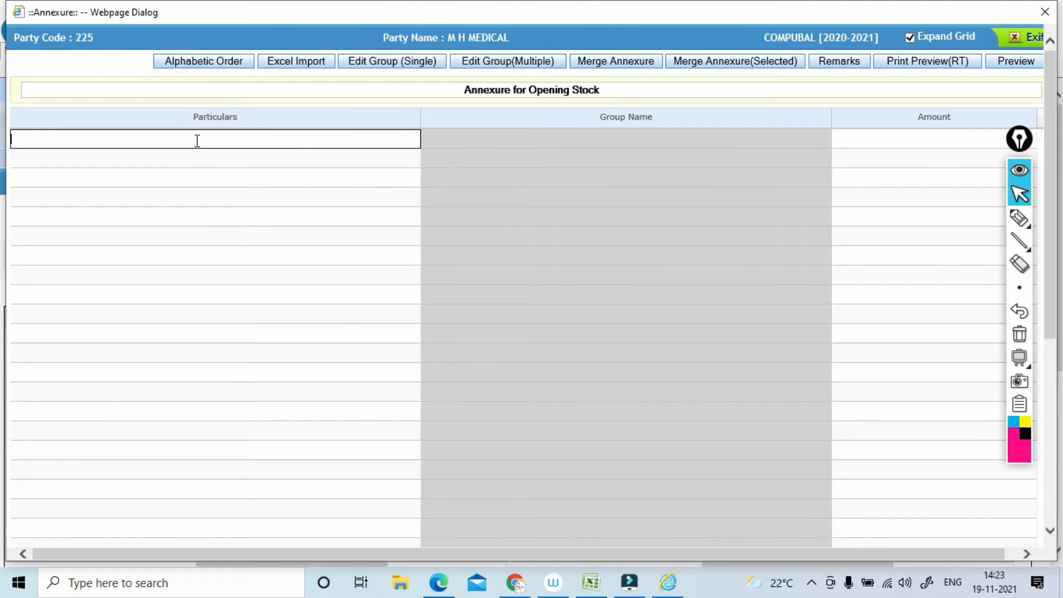
Add Traded Goods as the first particular in the Opening Stock annexure and assign it to the Finished Goods group.
click(196, 140)
text(tra)
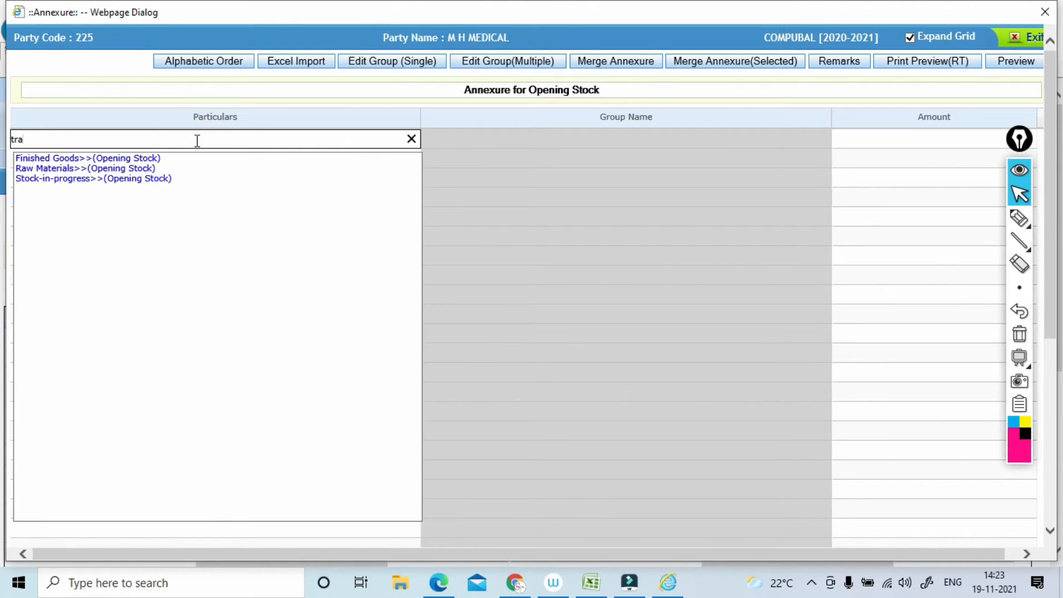
key(BackSpace)
key(BackSpace)
key(BackSpace)
text(TR)
key(BackSpace)
key(BackSpace)
text(Traded Goods)
key(Return)
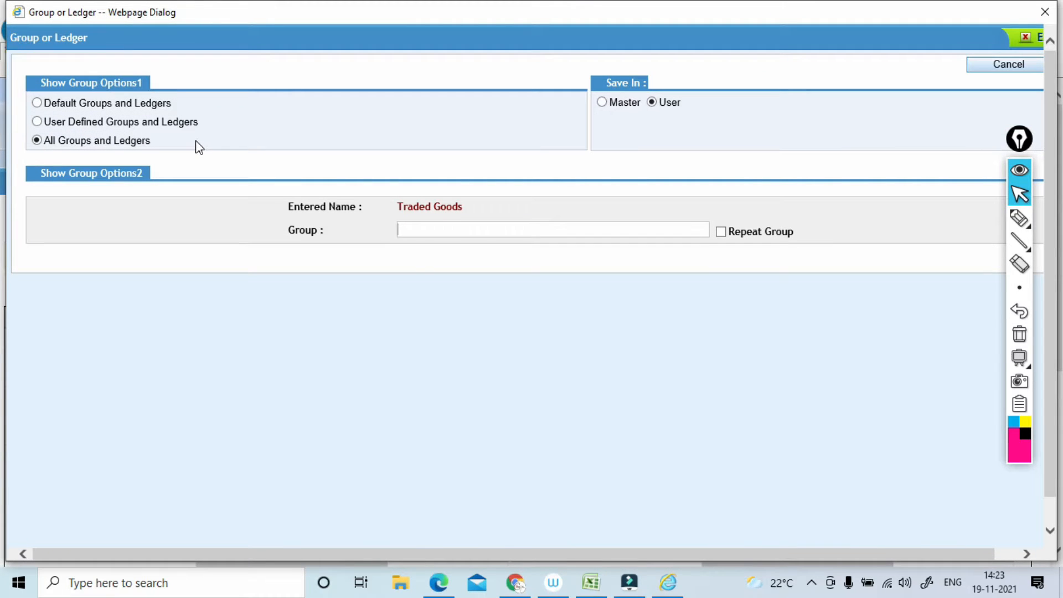
text(f)
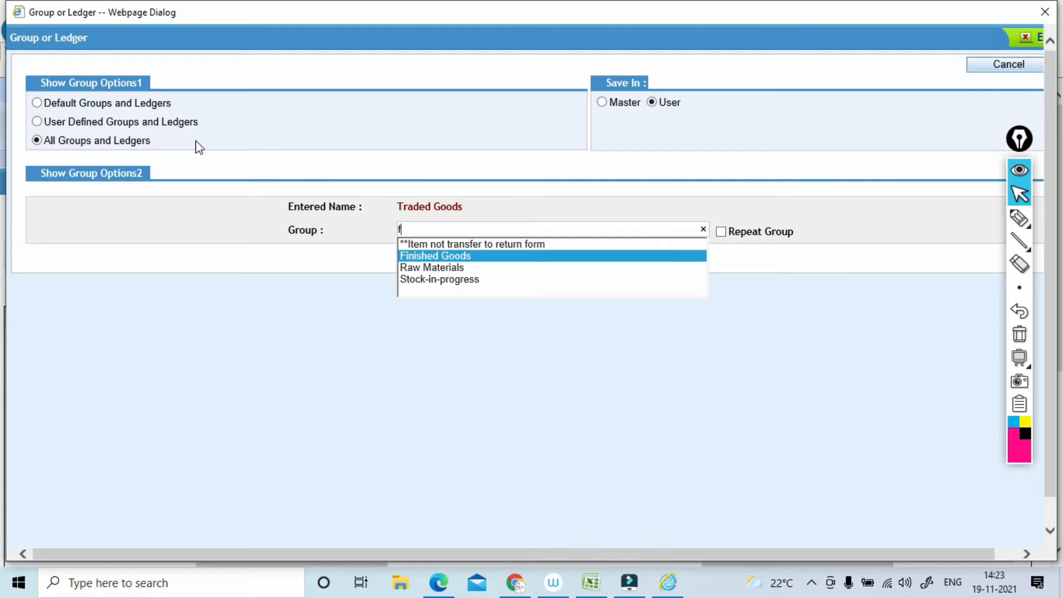
key(Return)
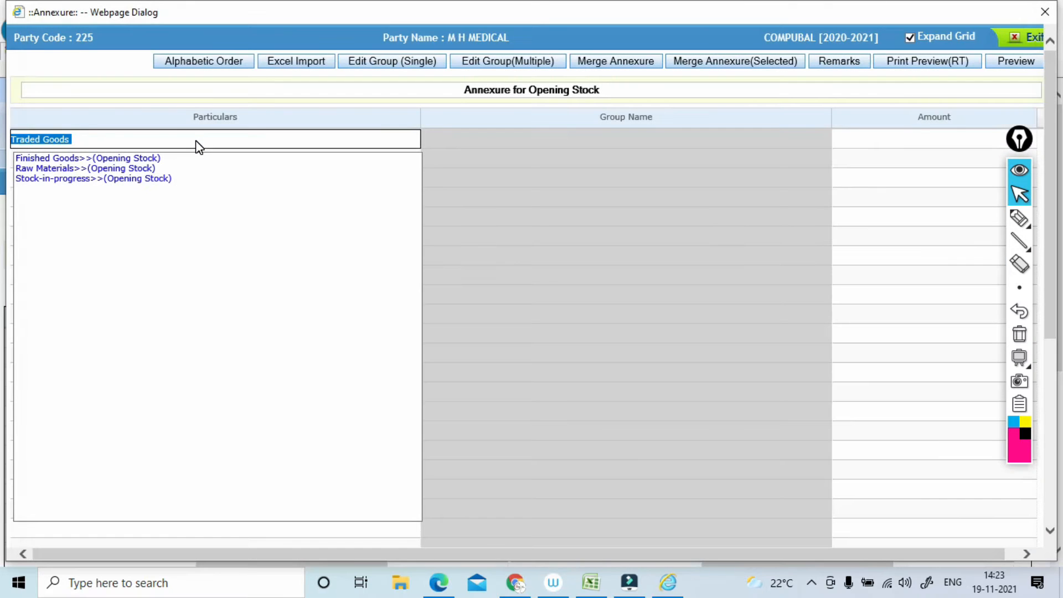
key(Return)
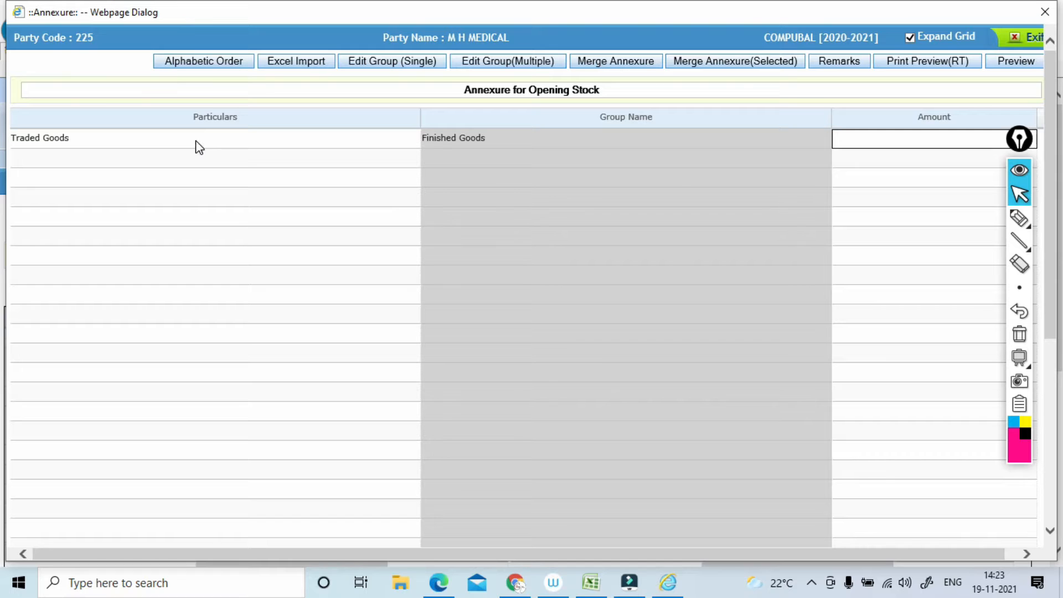
Set the Traded Goods amount to 810685 from the Profit & Loss PDF, and exit the Opening Stock annexure.
key(alt+Tab)
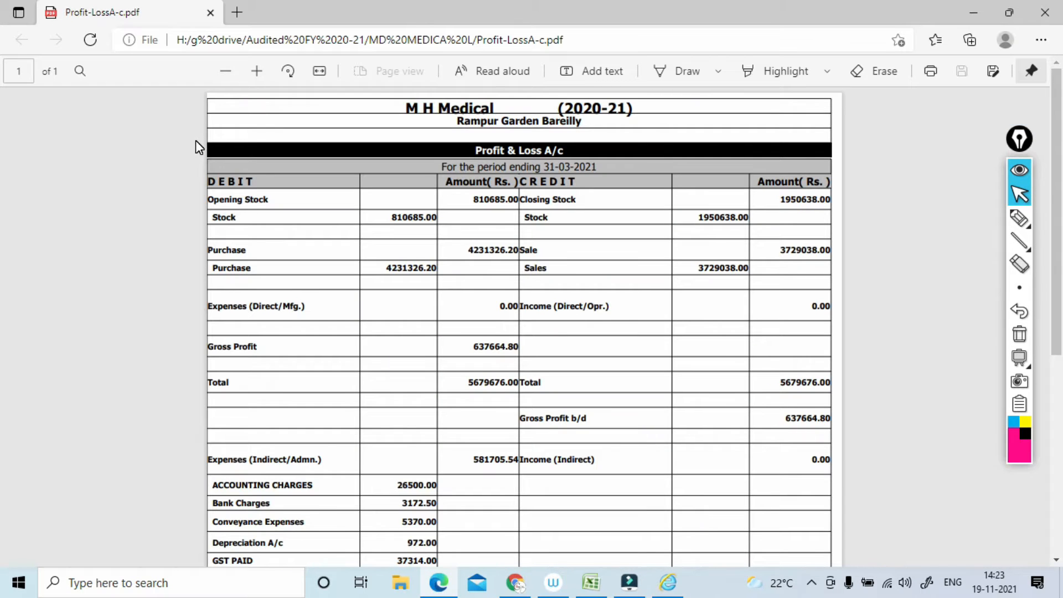
key(alt+Tab)
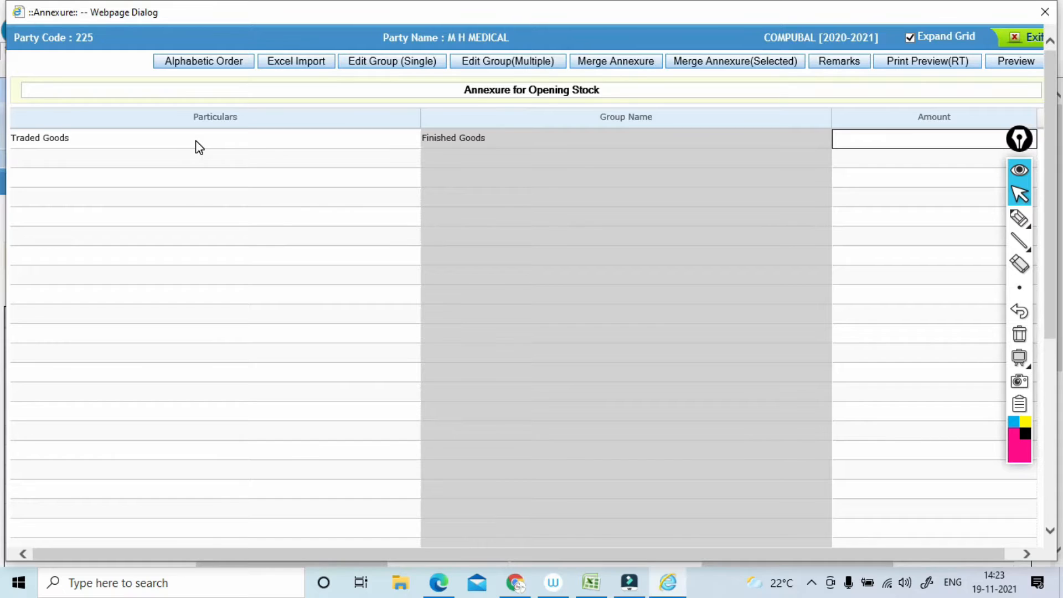
text(8106)
key(Return)
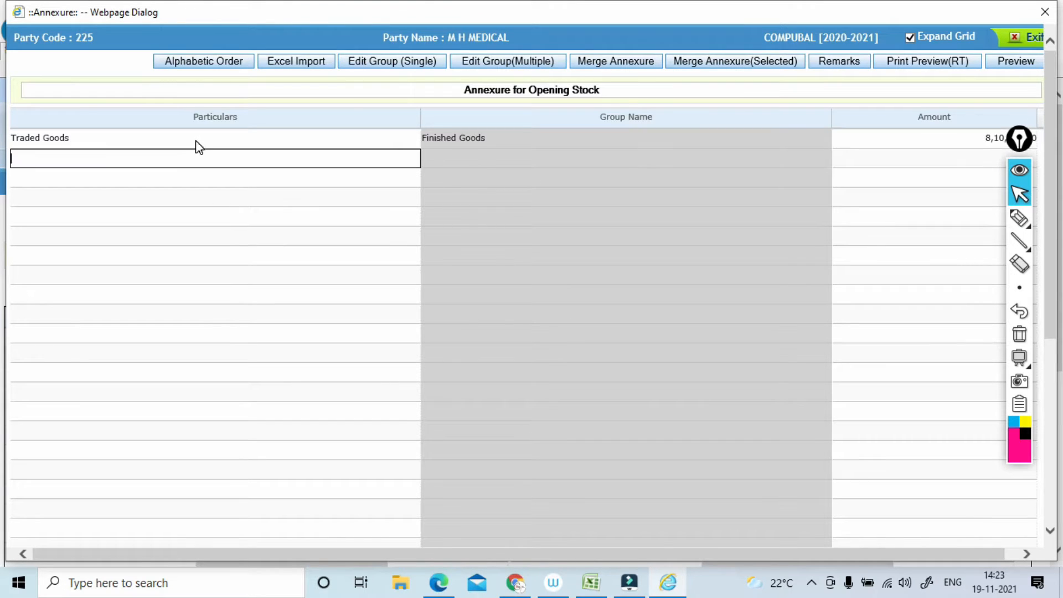
click(1028, 48)
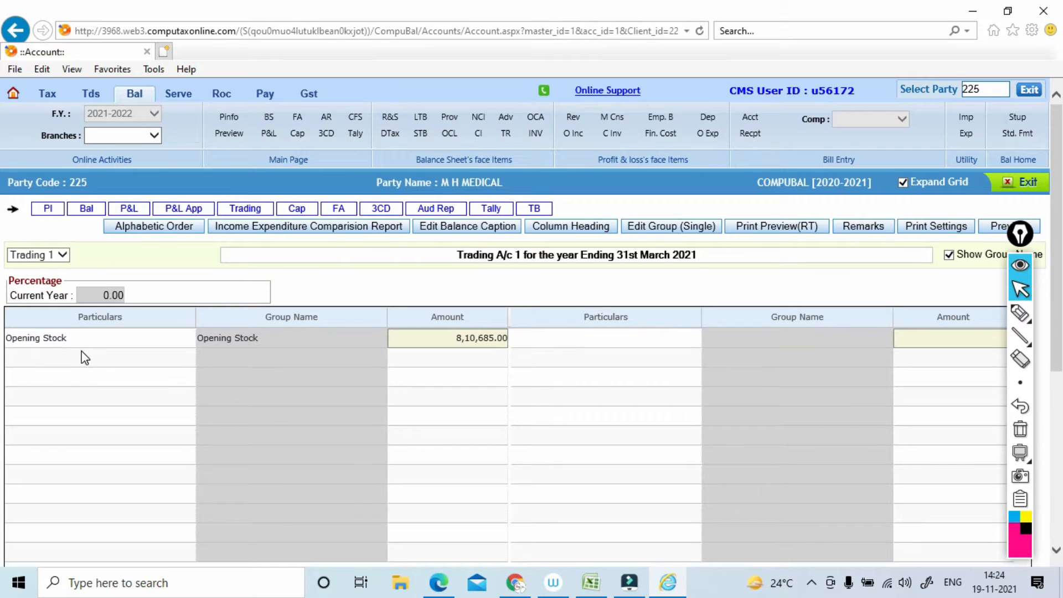
Try to add Purchase as the second debit particular using the Purchases entry in the suggested accounts.
click(50, 360)
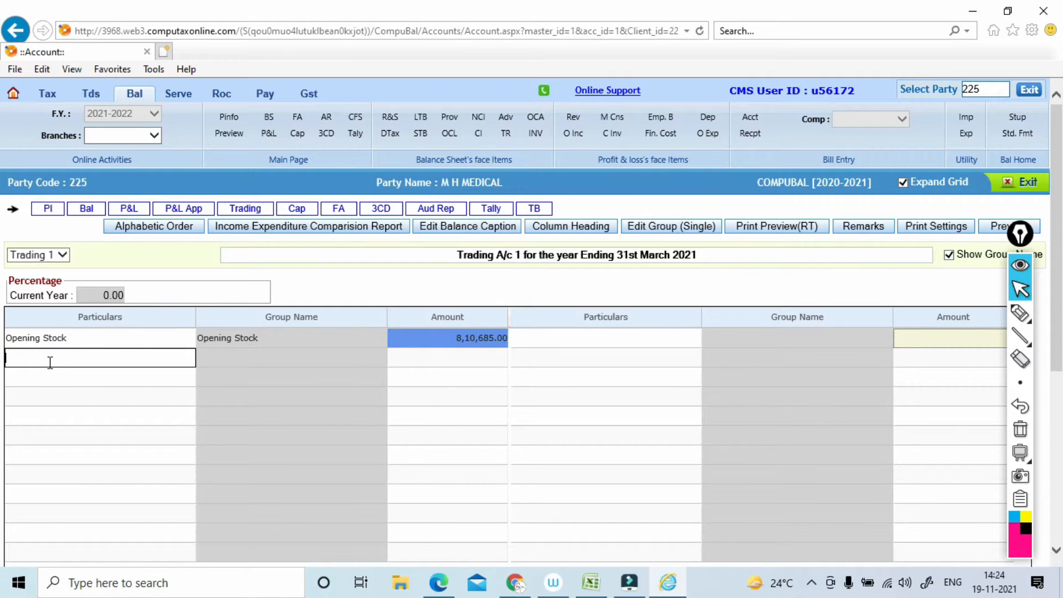
text(Purchase)
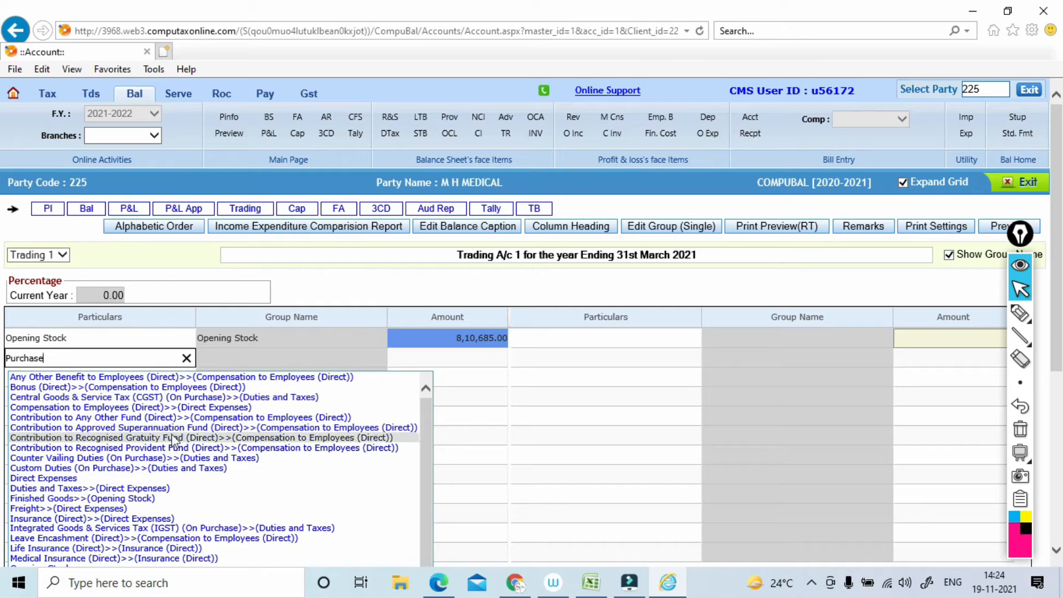
scroll(427, 441, down, 2)
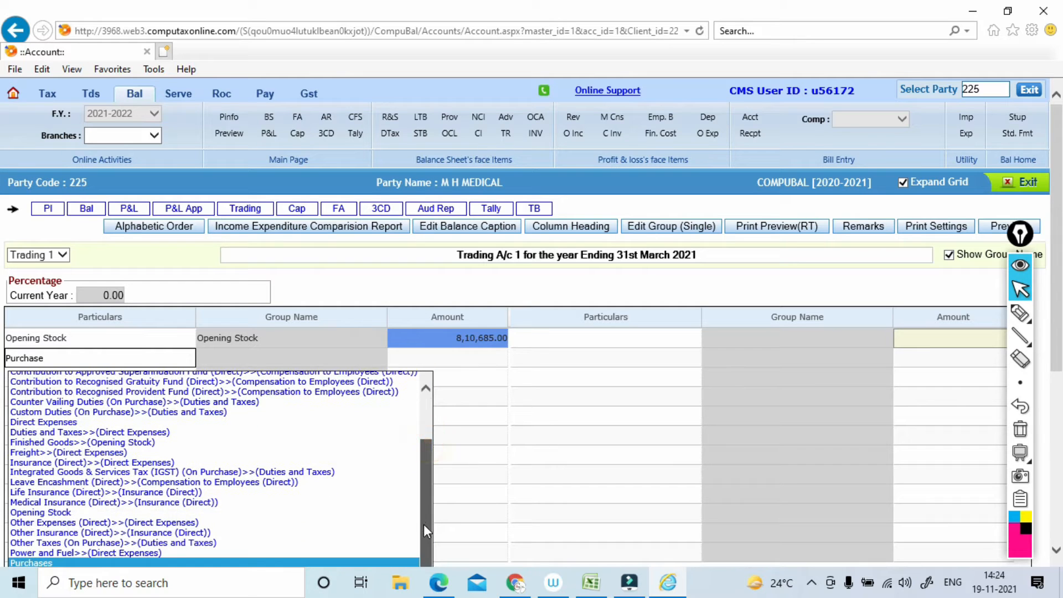
click(32, 565)
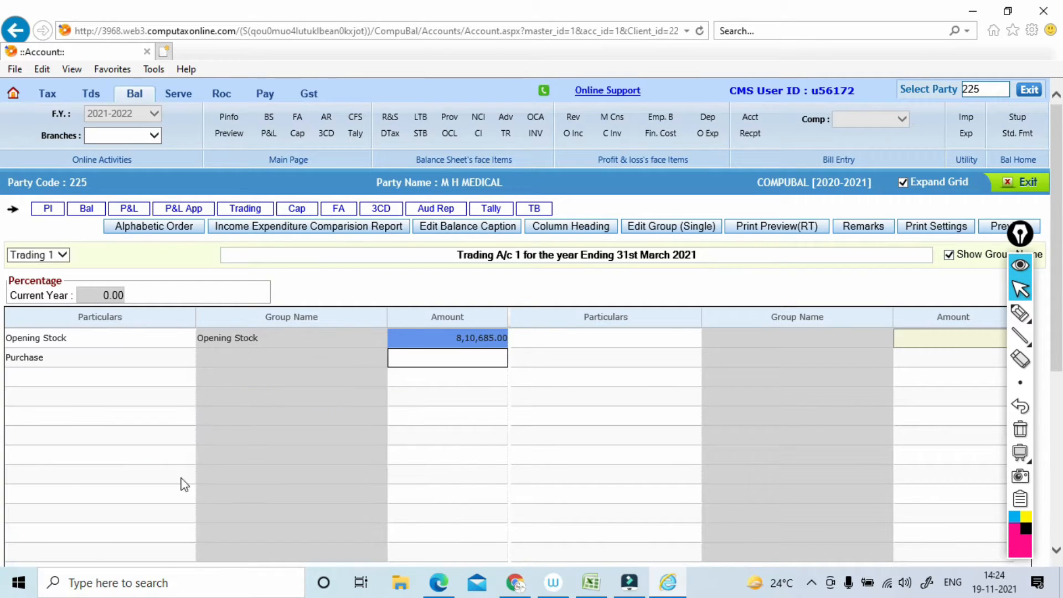
click(400, 356)
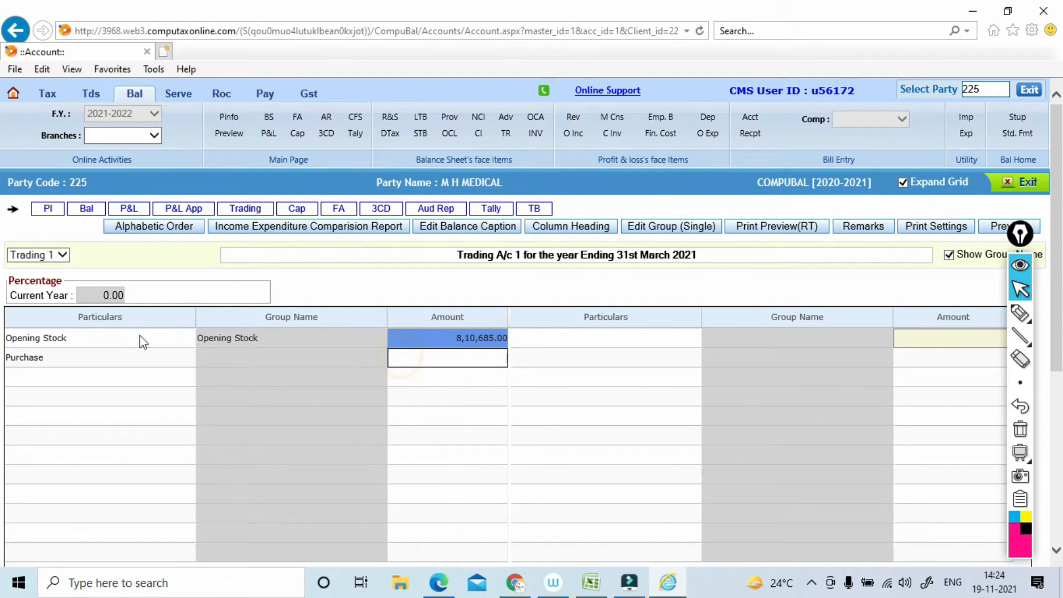
Replace the second debit particular with the predefined Purchases account so that it carries the Purchases group.
click(61, 356)
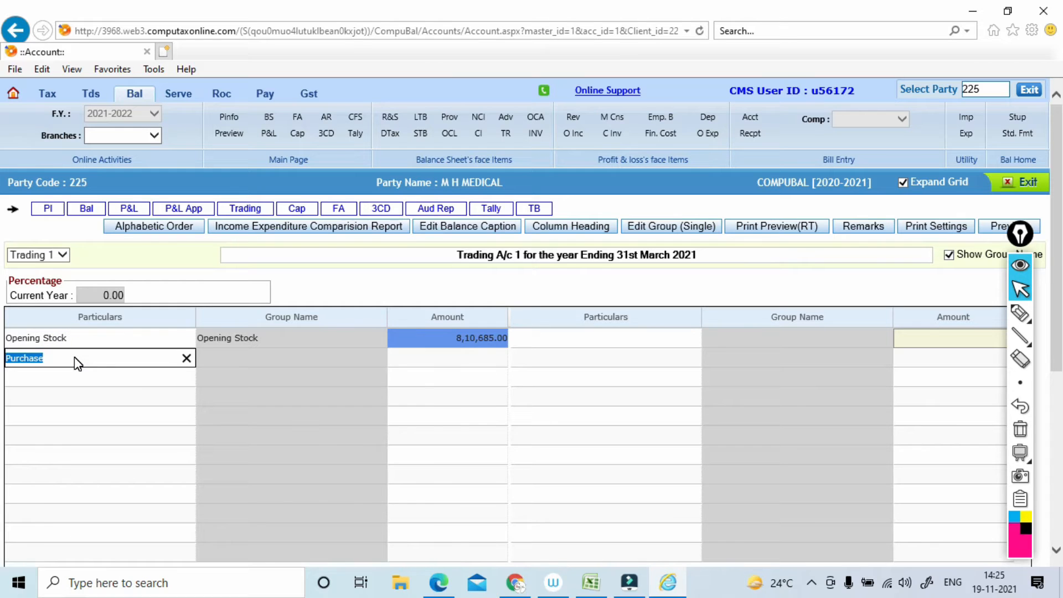
text(purchas)
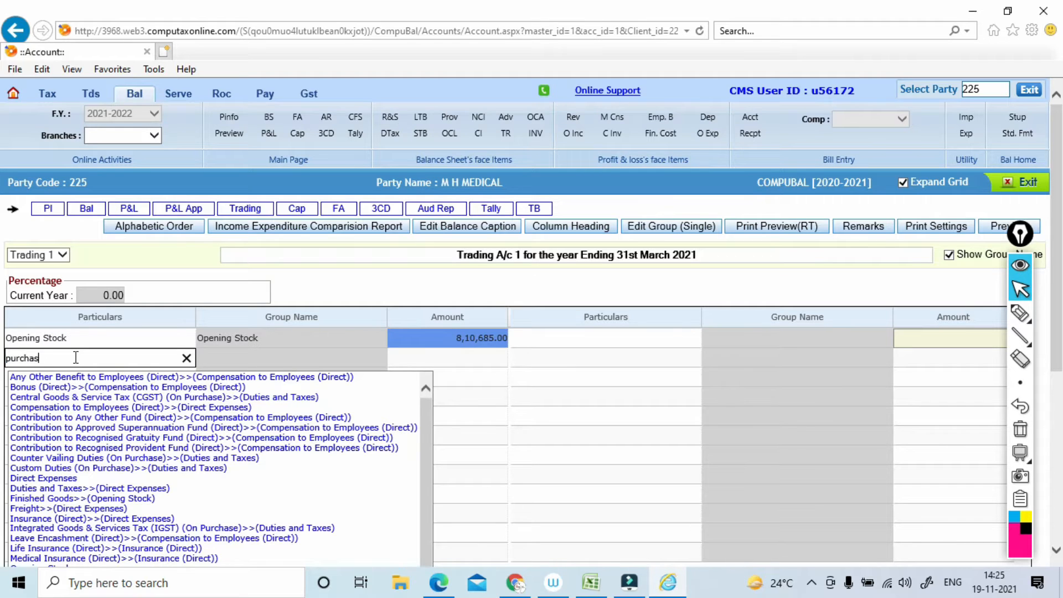
key(Return)
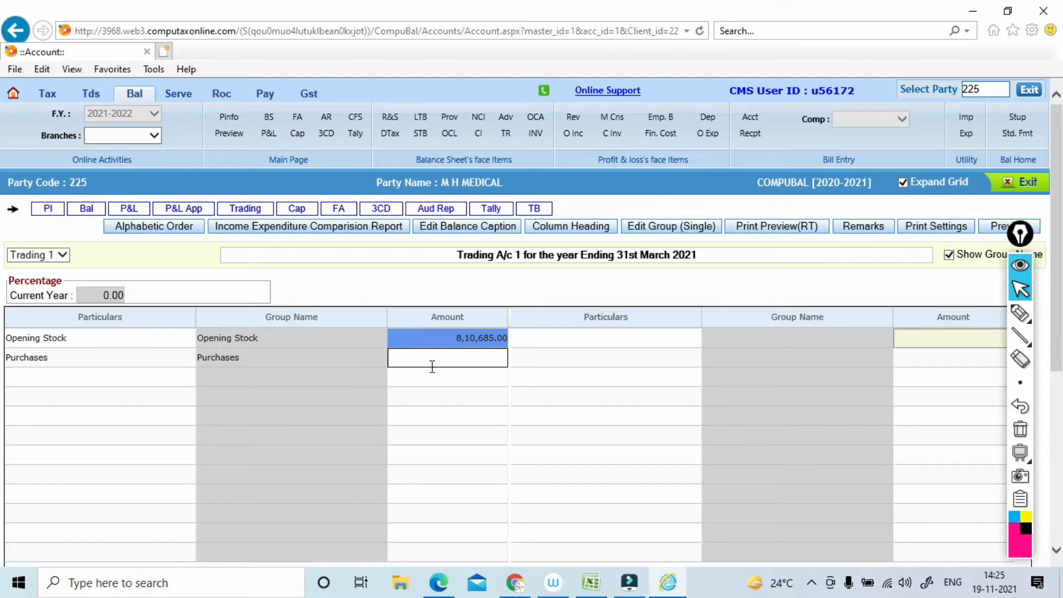
Look up the purchase figure in Profit-LossA-c.pdf and set the Purchases amount to 4231326 in the Trading Account.
key(alt+Tab)
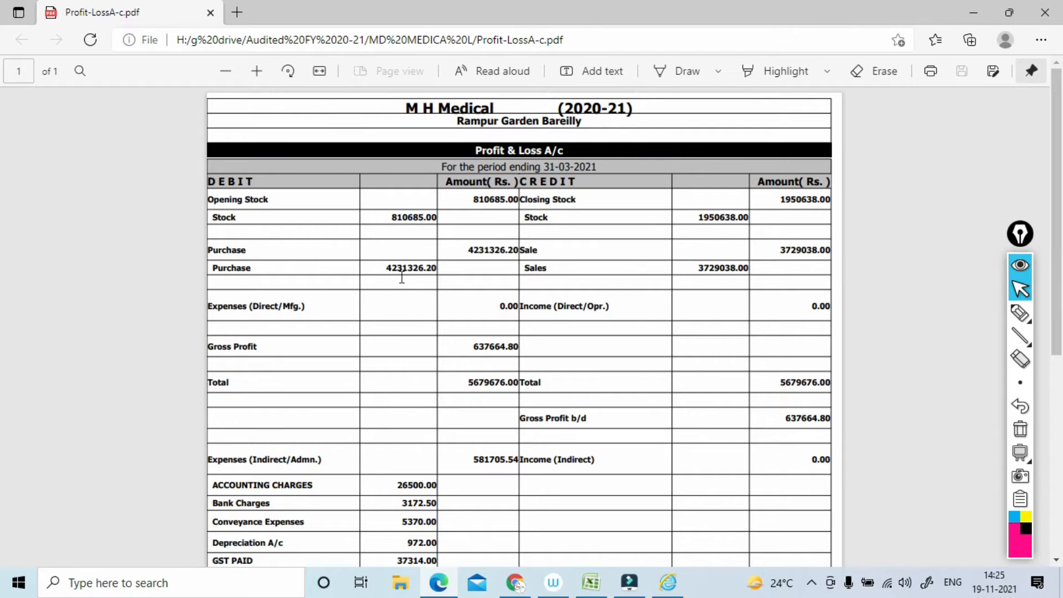
scroll(410, 278, up, 3)
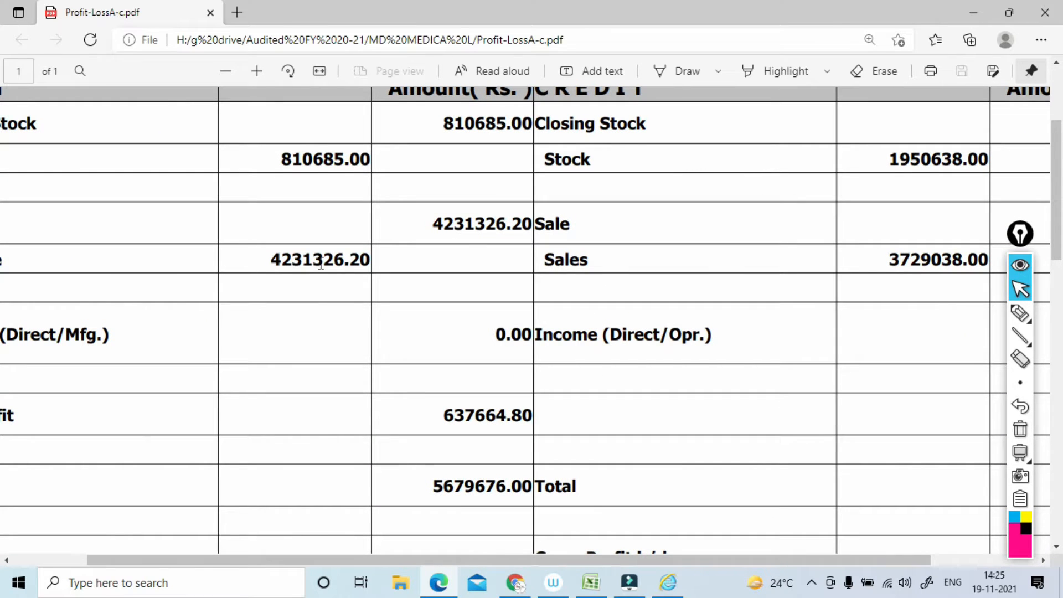
key(alt+Tab)
text(4231326)
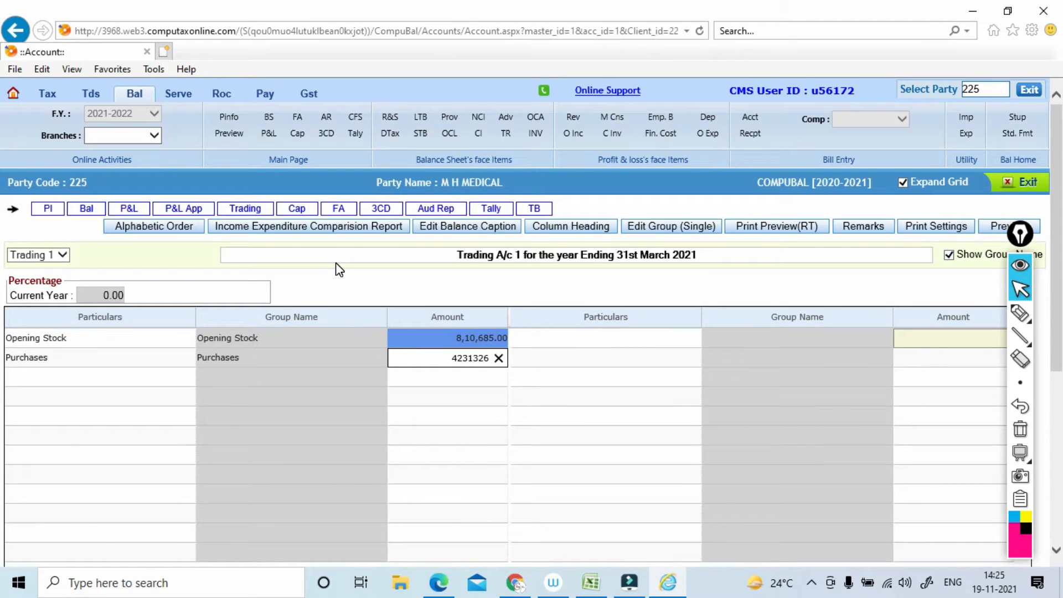
key(Return)
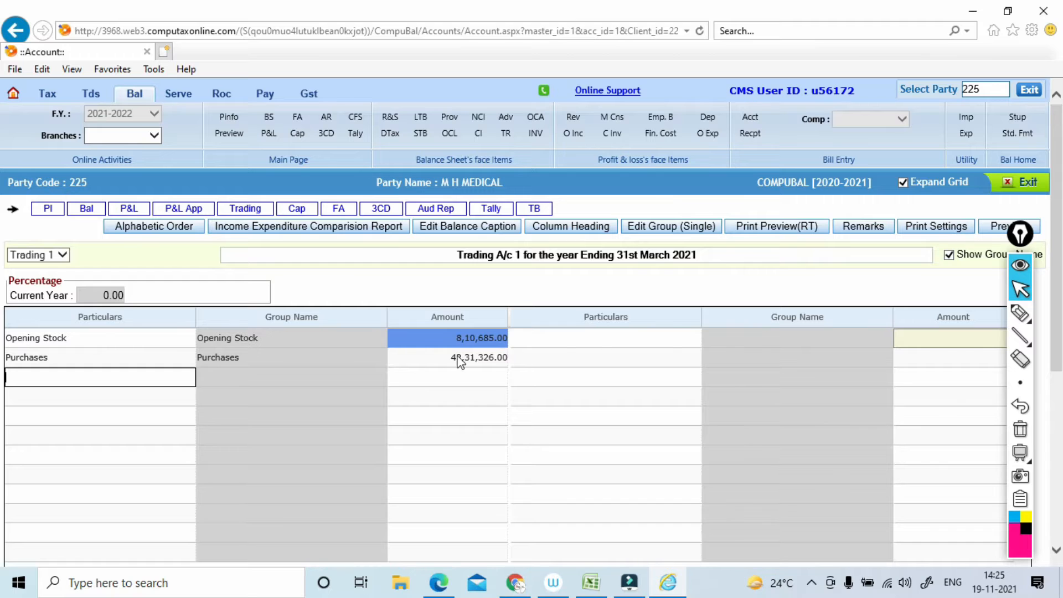
Check the credit side of Profit-LossA-c.pdf, and add Sales as the first credit particular of the Trading Account.
key(alt+Tab)
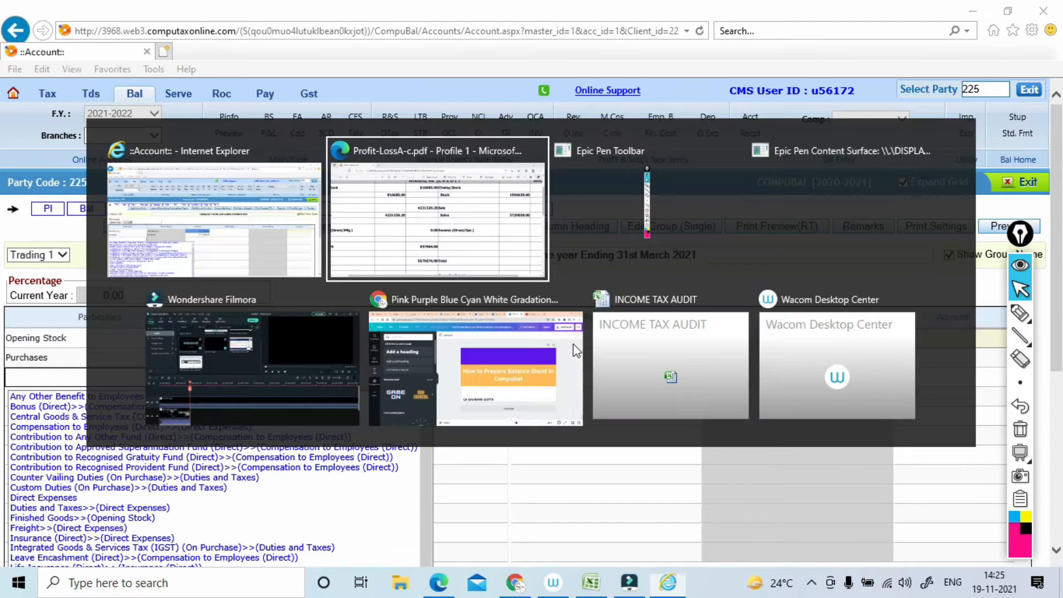
scroll(582, 324, down, 2)
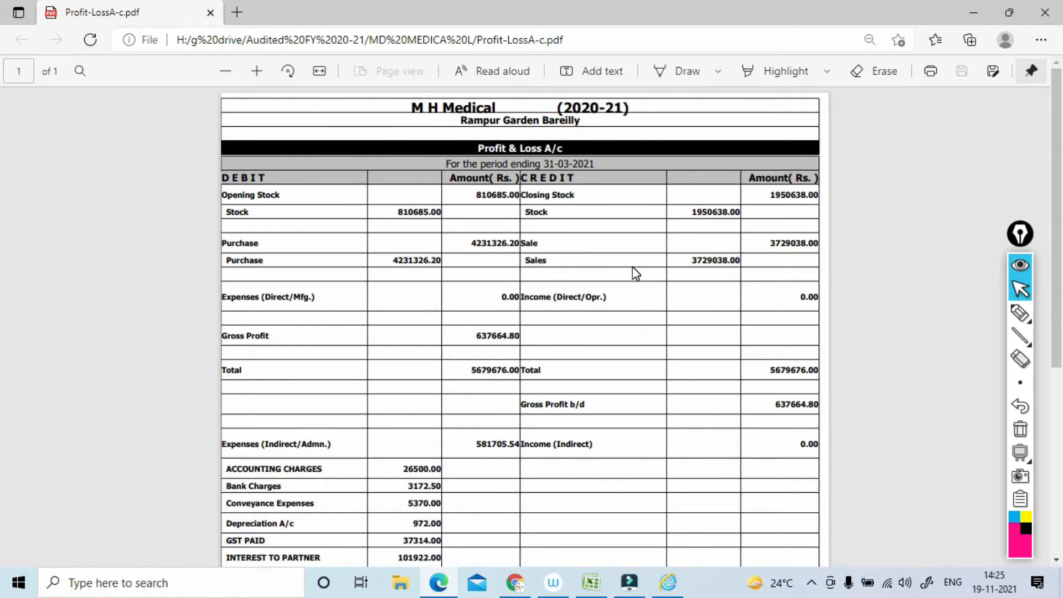
key(alt+Tab)
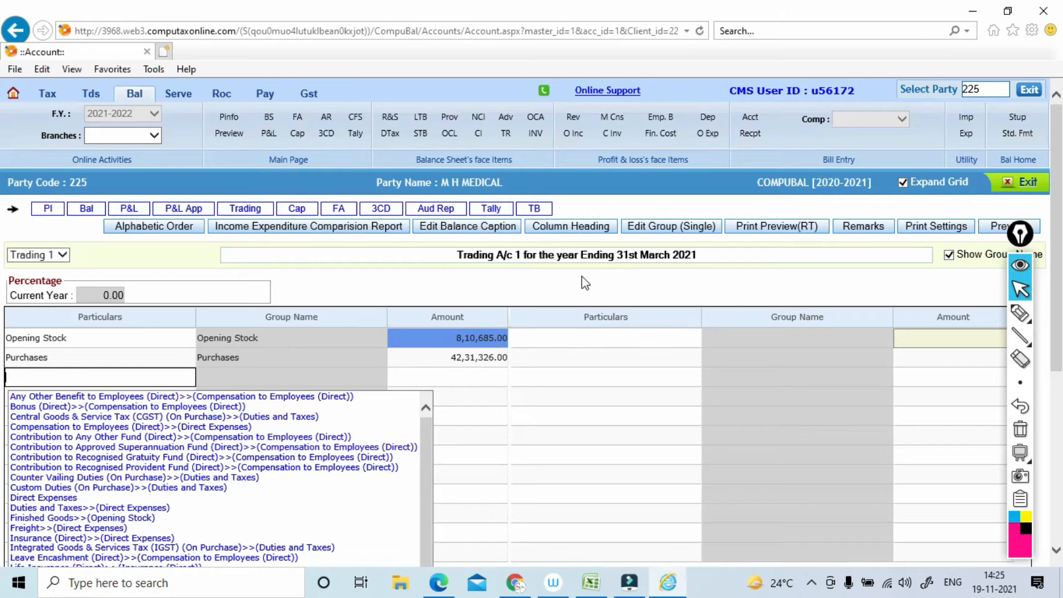
click(543, 349)
click(541, 337)
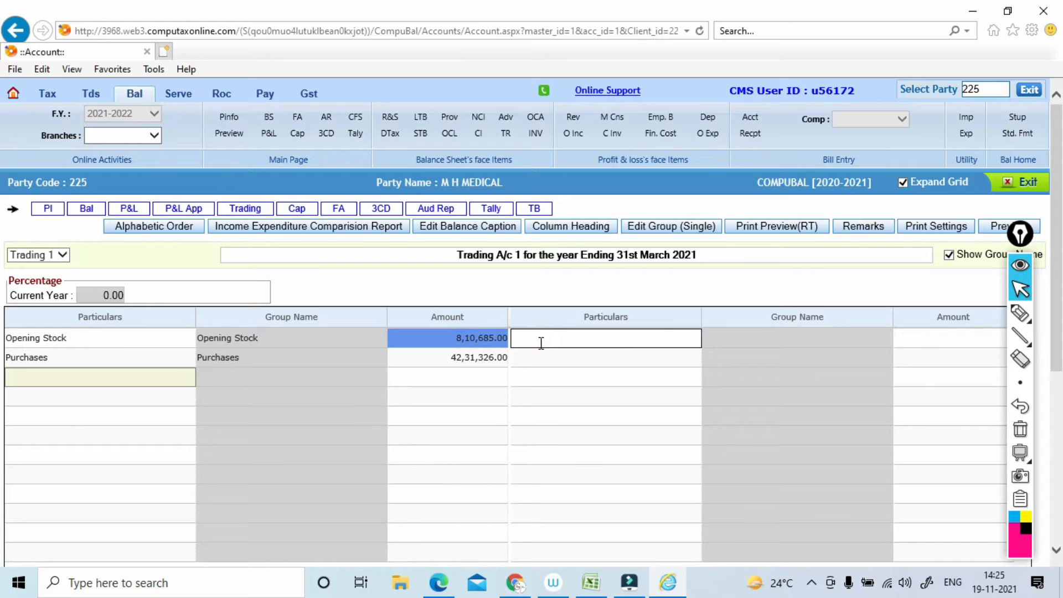
text(Sales)
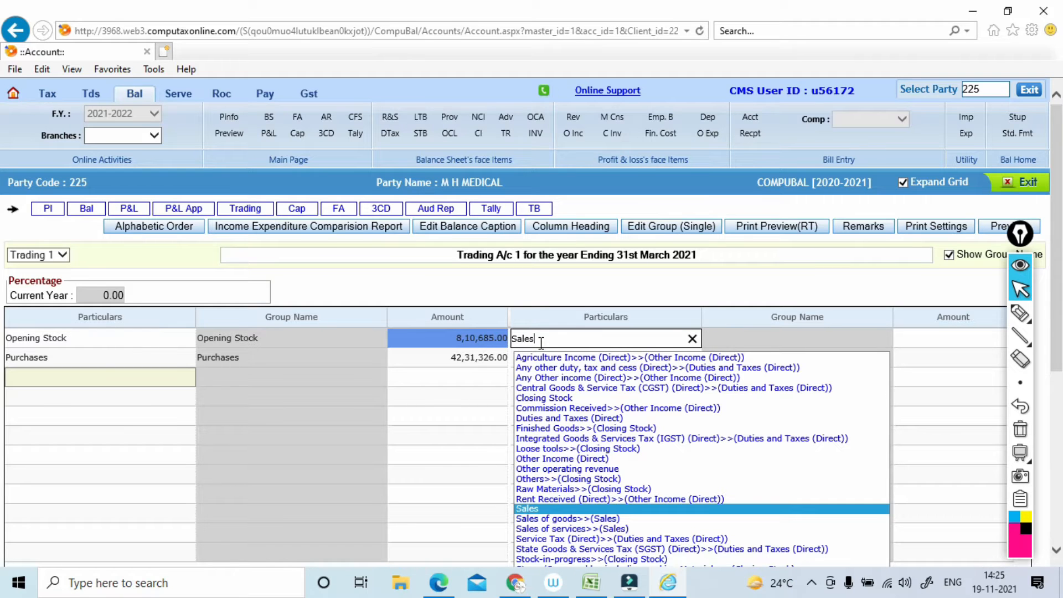
click(546, 509)
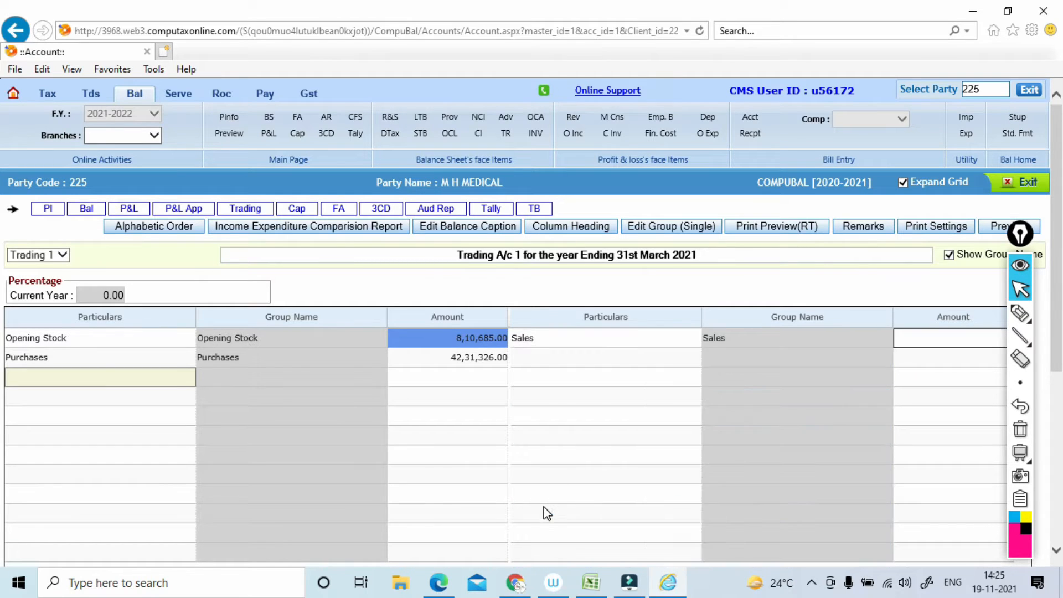
Add Sales of goods to the Sales annexure with the amount 3729038 from Profit-LossA-c.pdf, and exit the annexure.
double_click(940, 338)
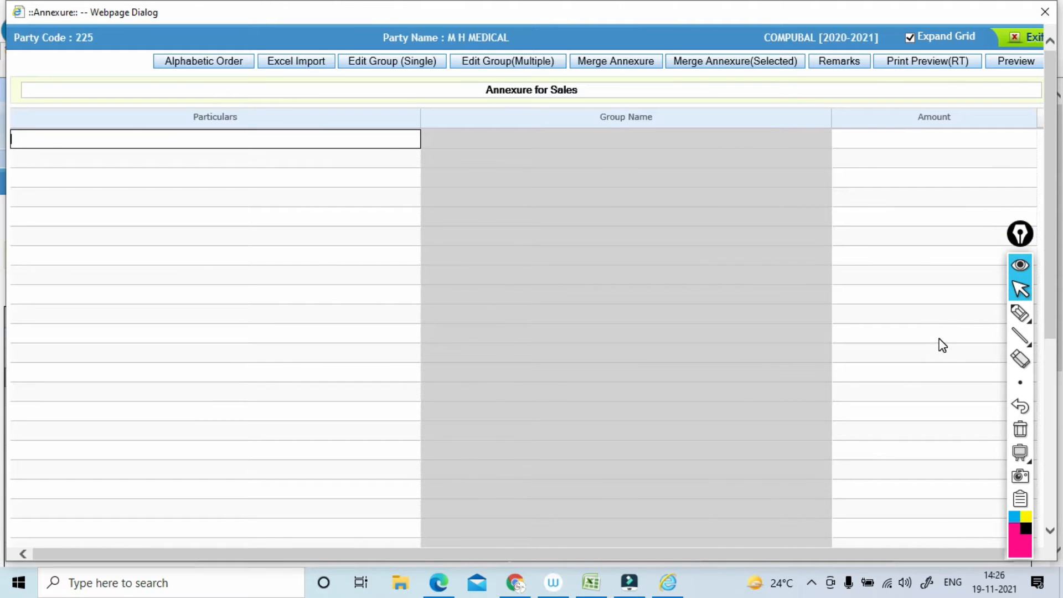
text(Sa)
key(Return)
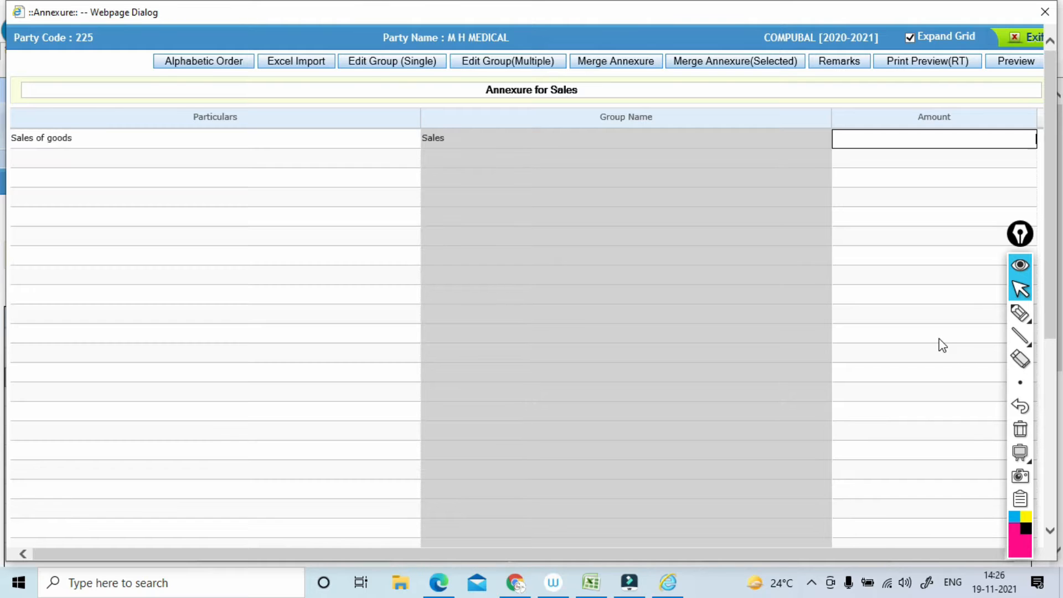
key(alt+Tab)
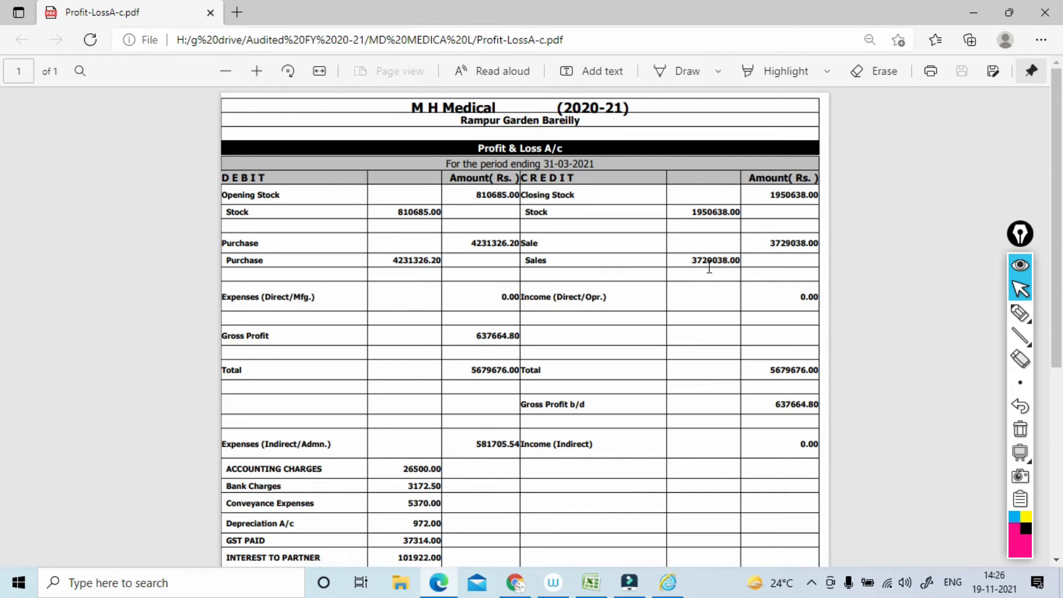
scroll(709, 268, up, 4)
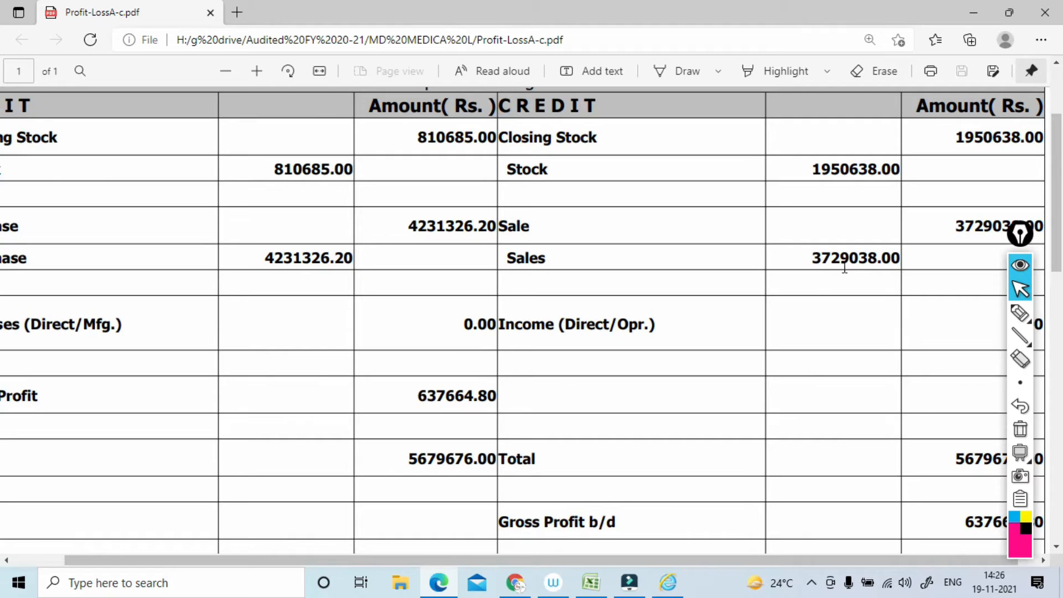
key(alt+Tab)
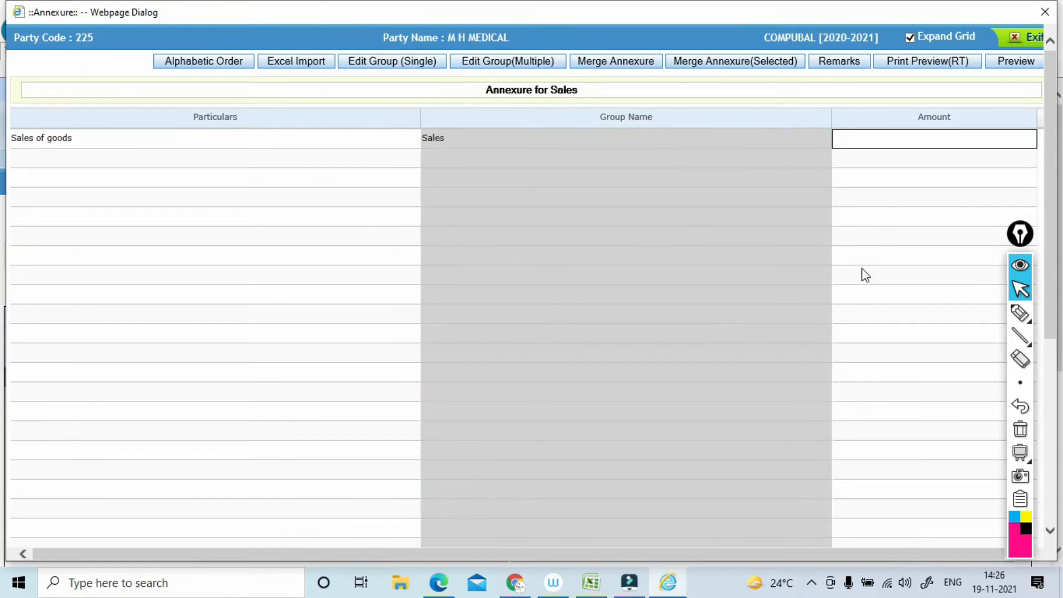
text(3729038)
key(Return)
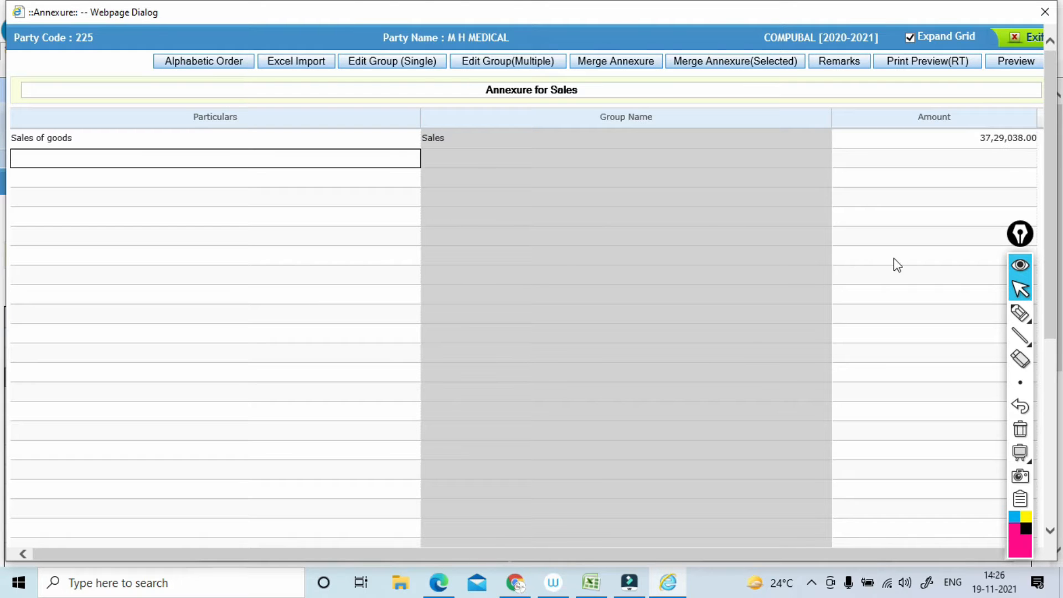
click(1029, 38)
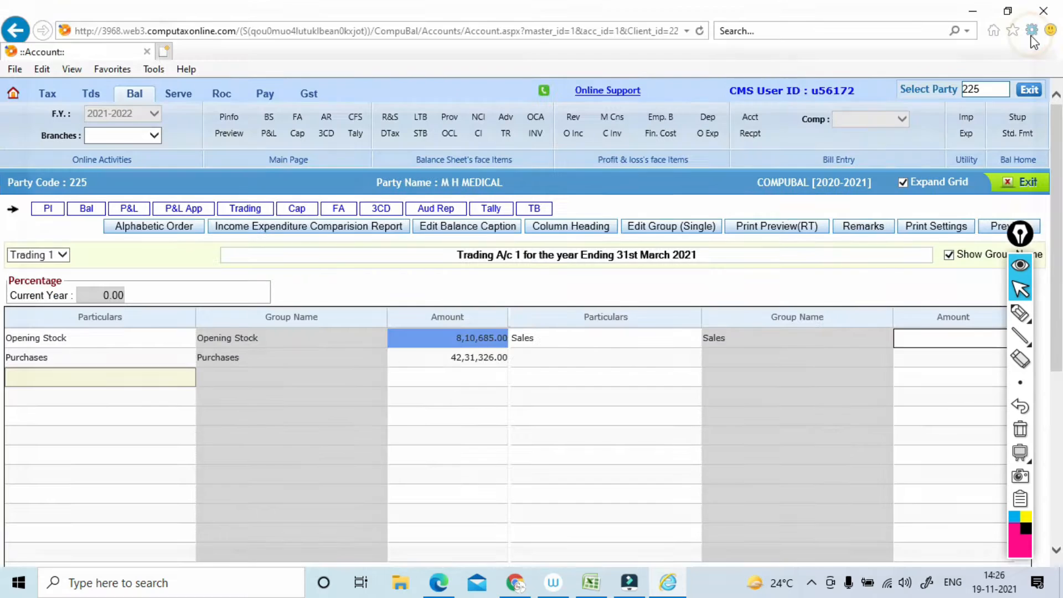
Add Closing Stock as the second credit particular of the Trading Account.
click(545, 361)
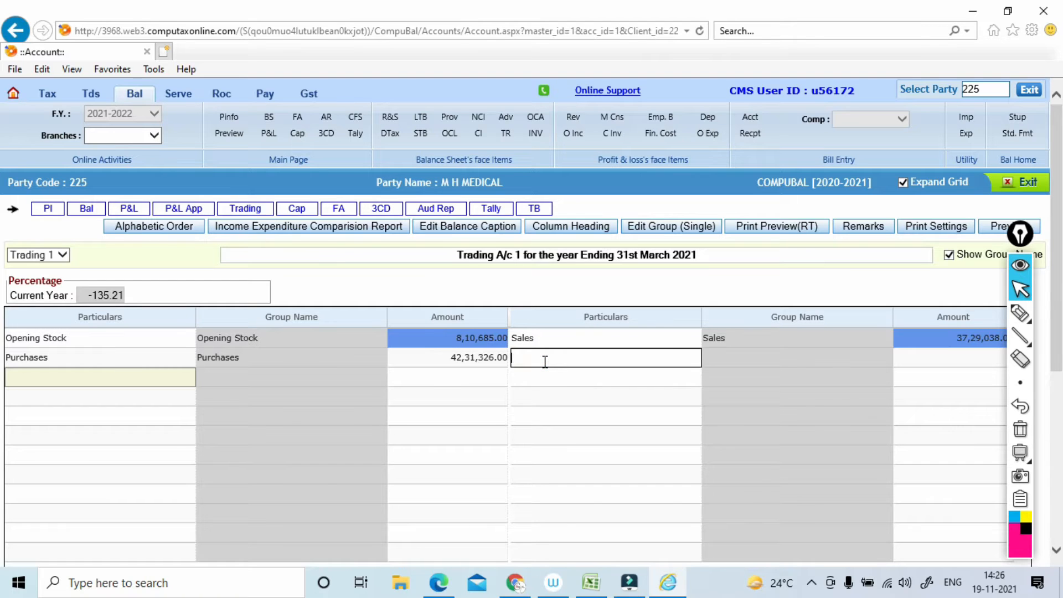
text(Closing)
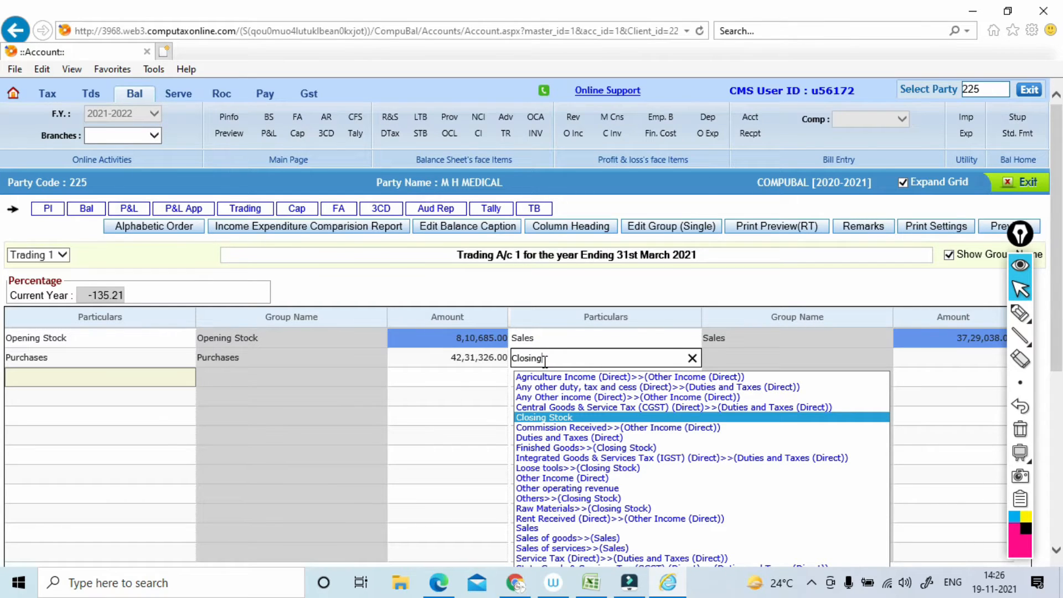
key(Return)
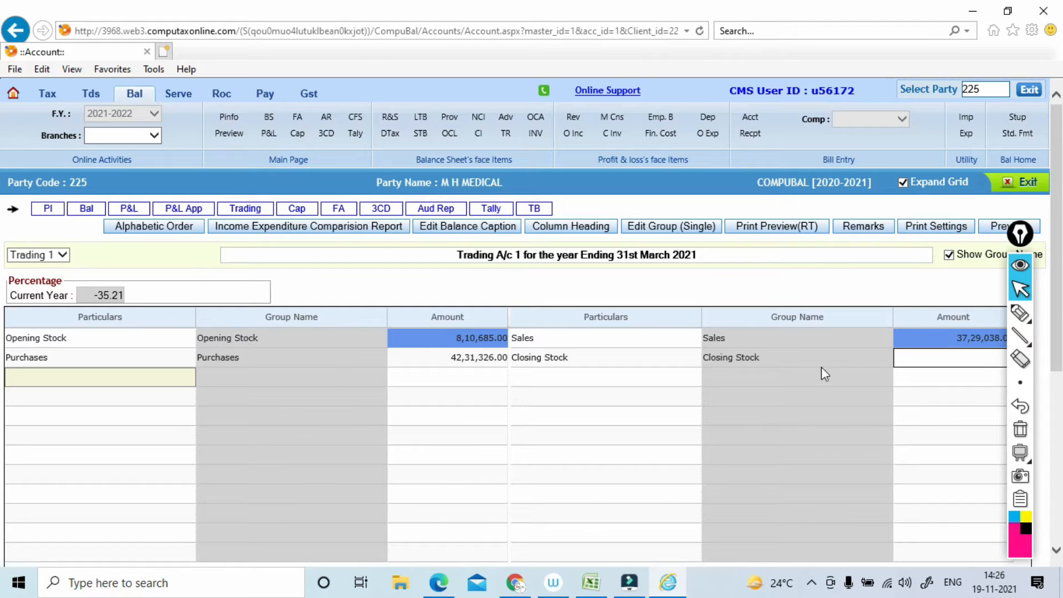
Add Traded Goods to the Closing Stock annexure with the amount 1950638 from Profit-LossA-c.pdf, and exit the annexure.
double_click(922, 358)
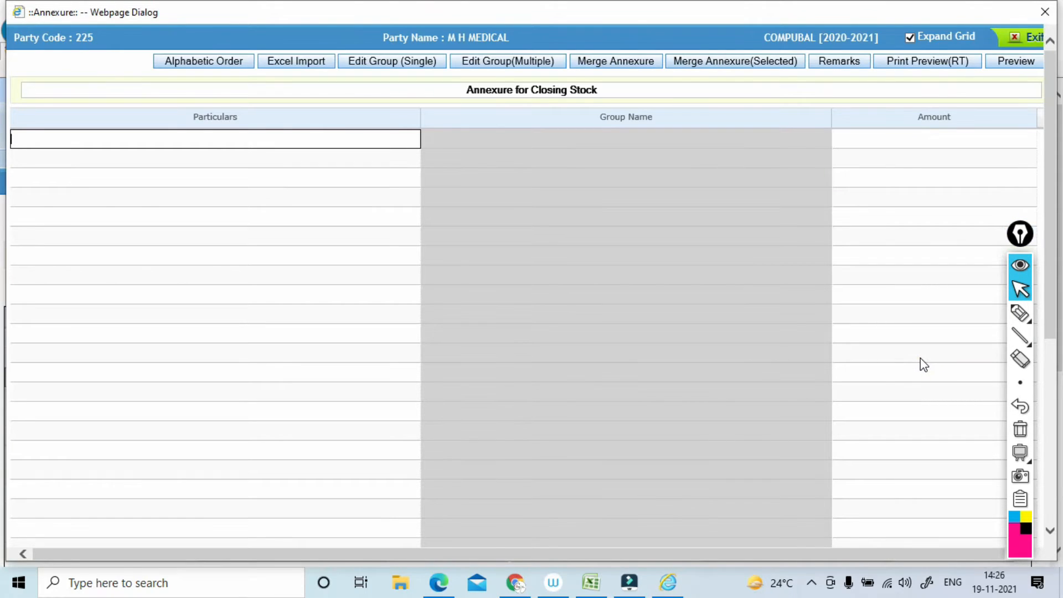
text(Traded Goods)
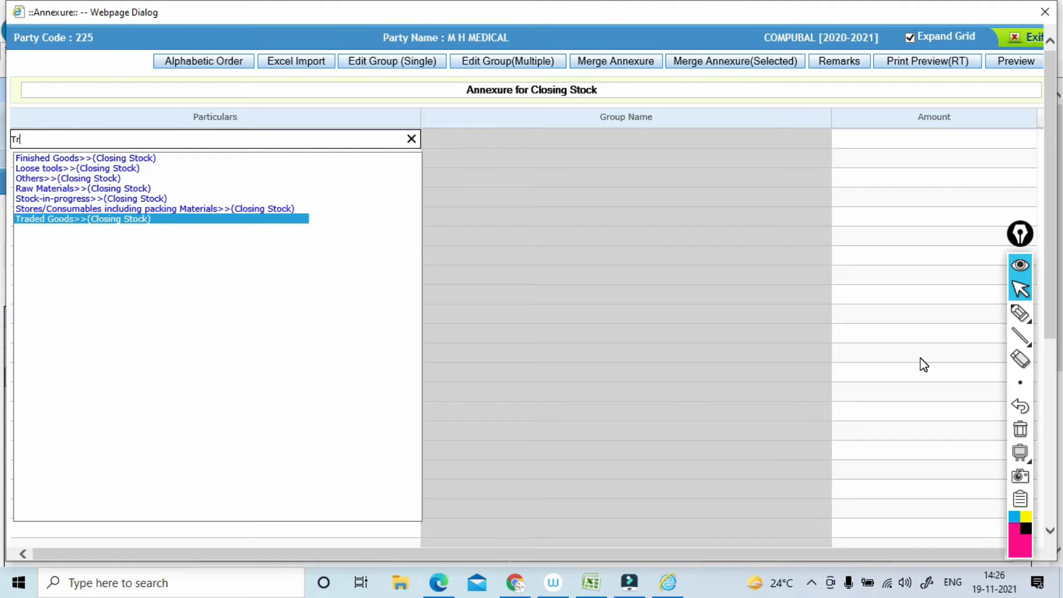
key(Return)
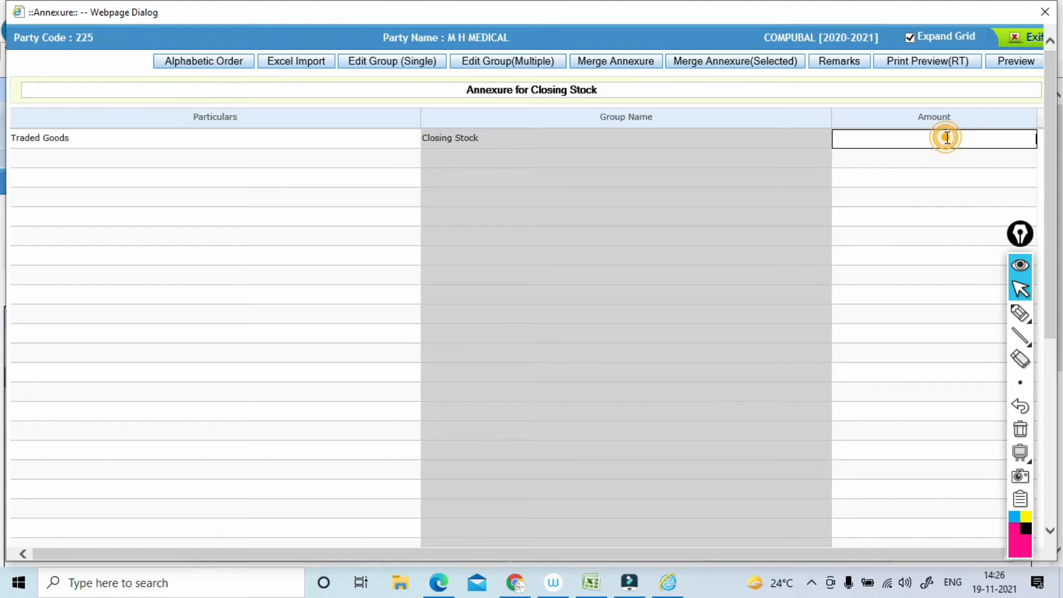
key(alt+Tab)
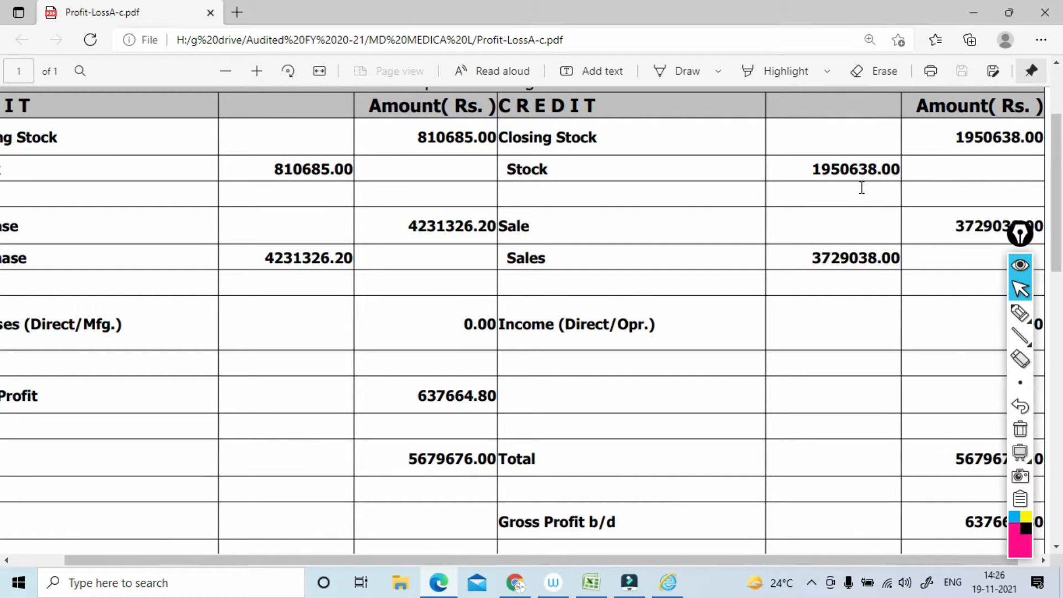
key(alt+Tab)
text(1950638)
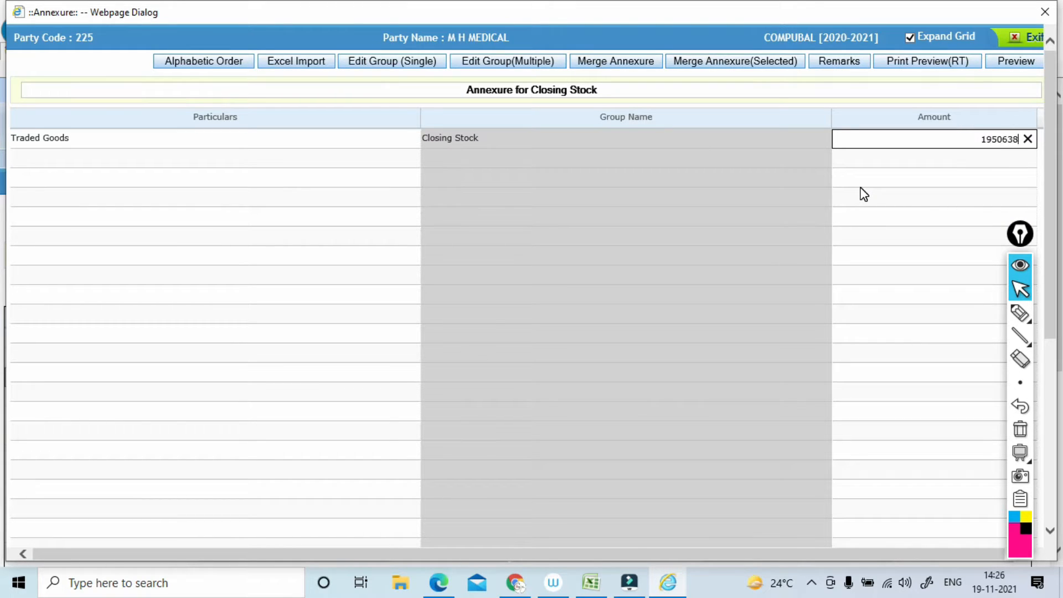
key(Return)
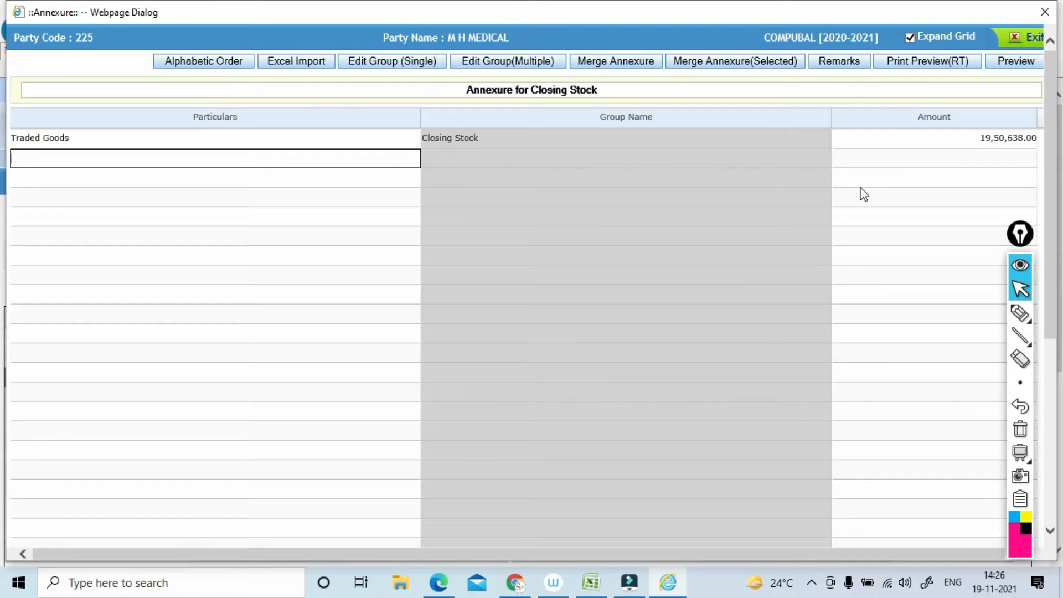
click(1024, 40)
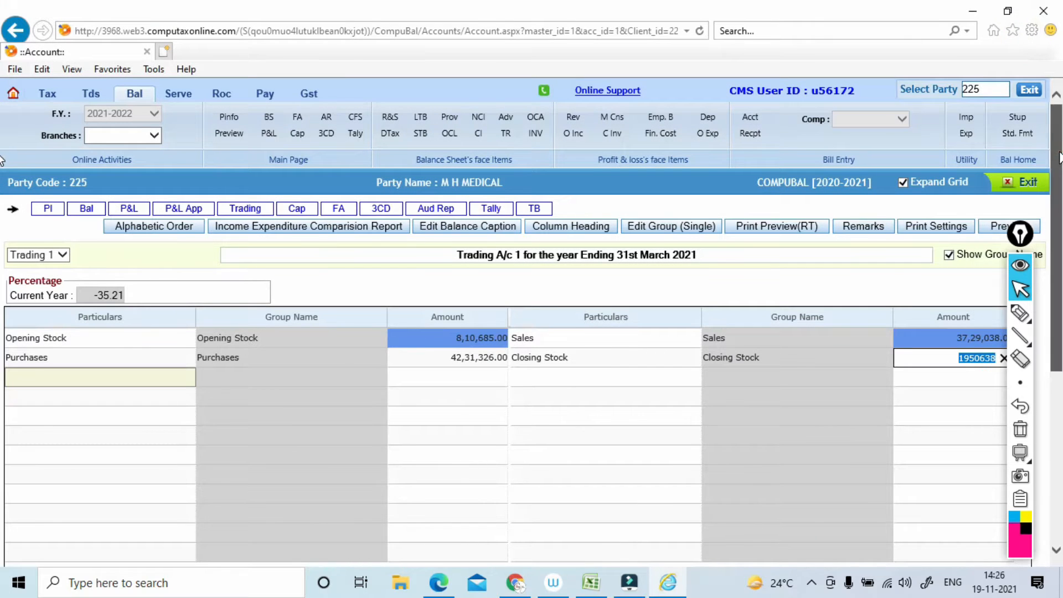
Compare the Trading Account's gross profit and totals with Profit-LossA-c.pdf, and review the indirect expenses listed in the PDF.
drag(1058, 158, 1059, 324)
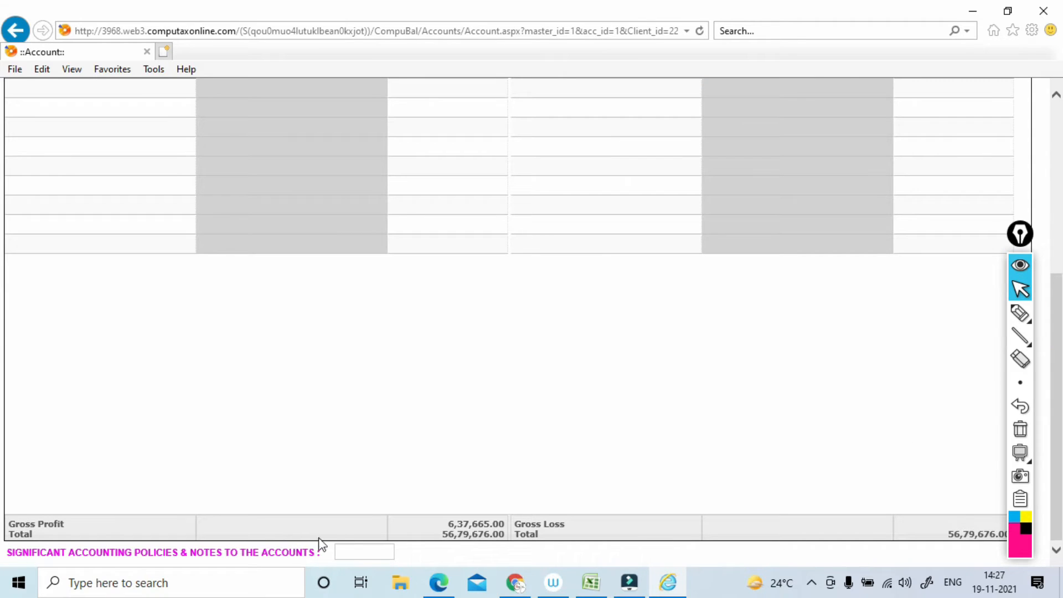
key(alt+Tab)
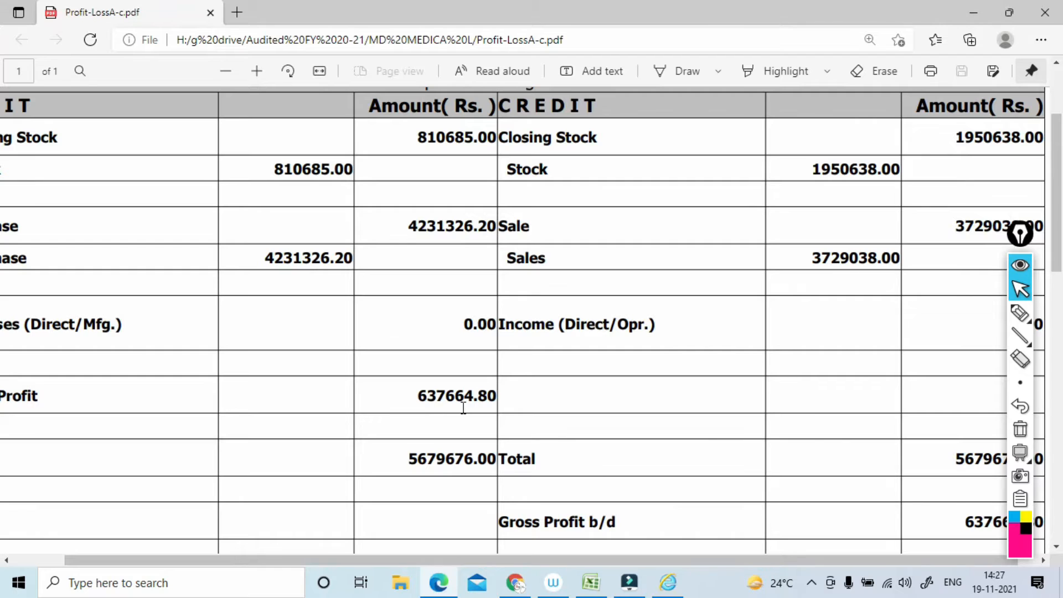
key(alt+Tab)
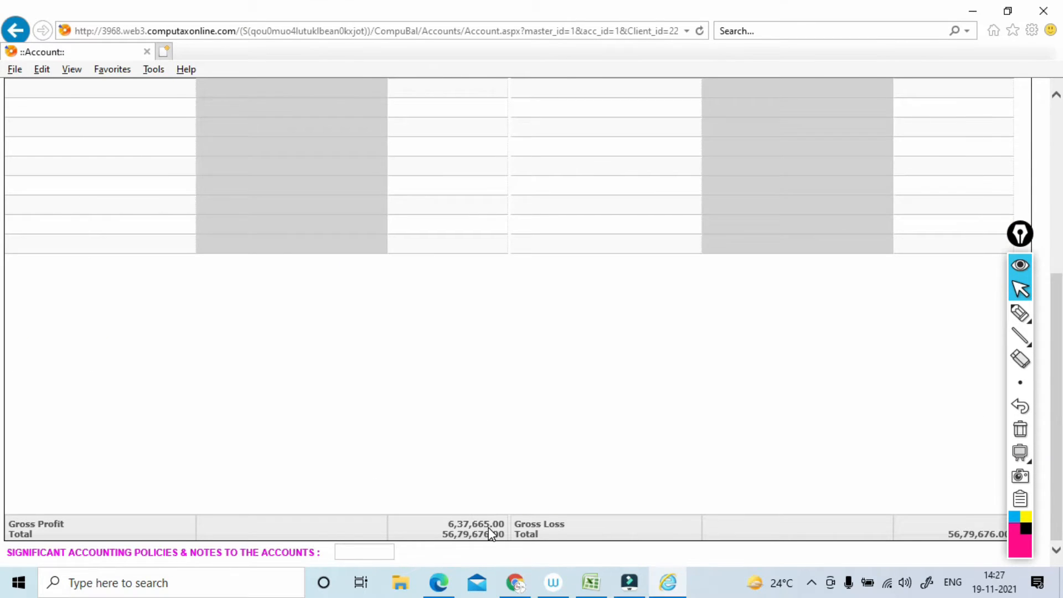
key(alt+Tab)
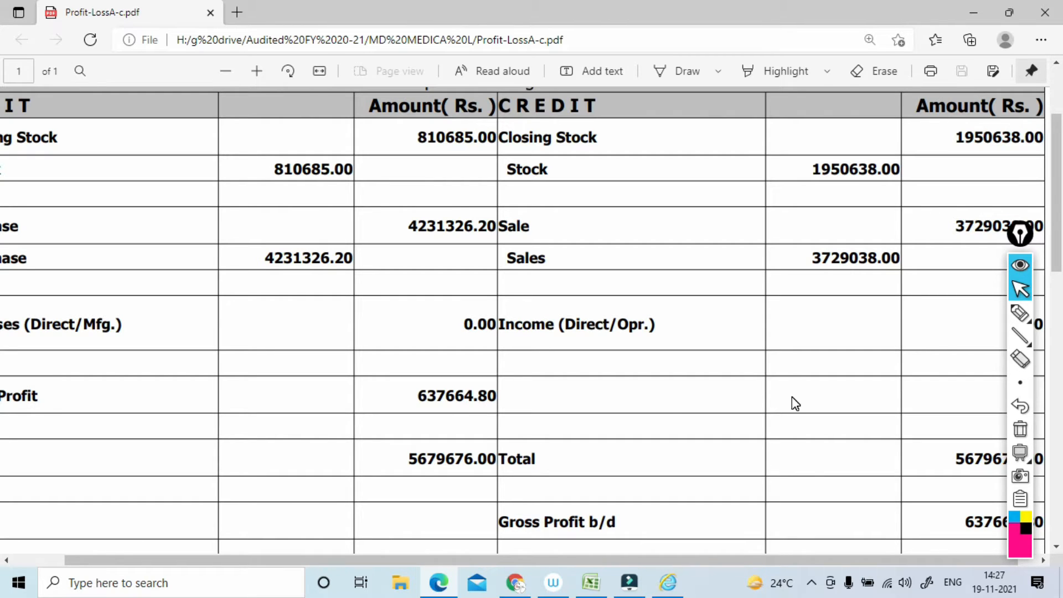
scroll(714, 392, down, 5)
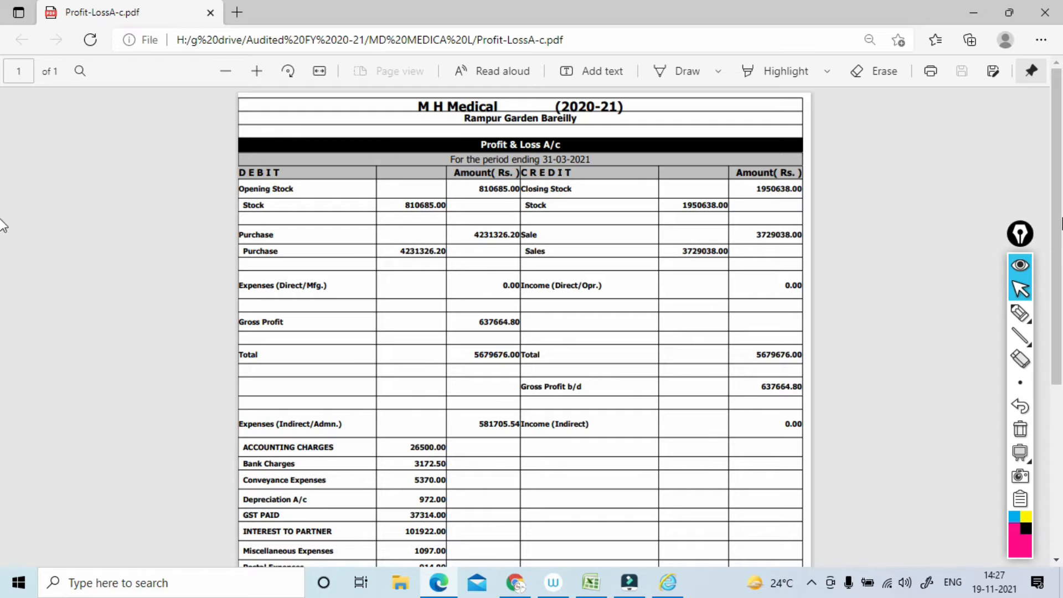
scroll(1058, 269, down, 3)
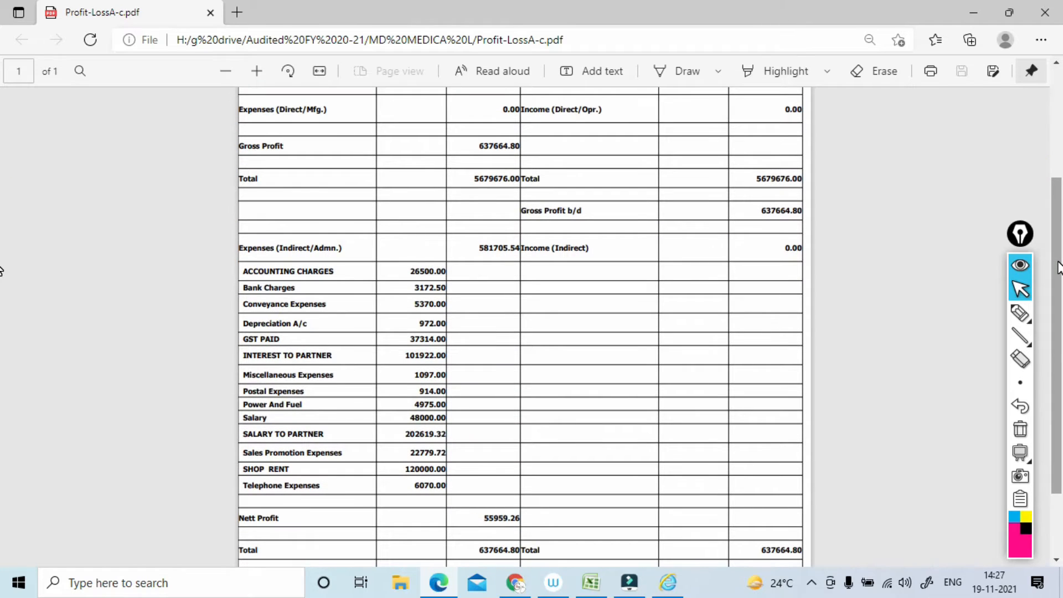
scroll(1052, 271, down, 1)
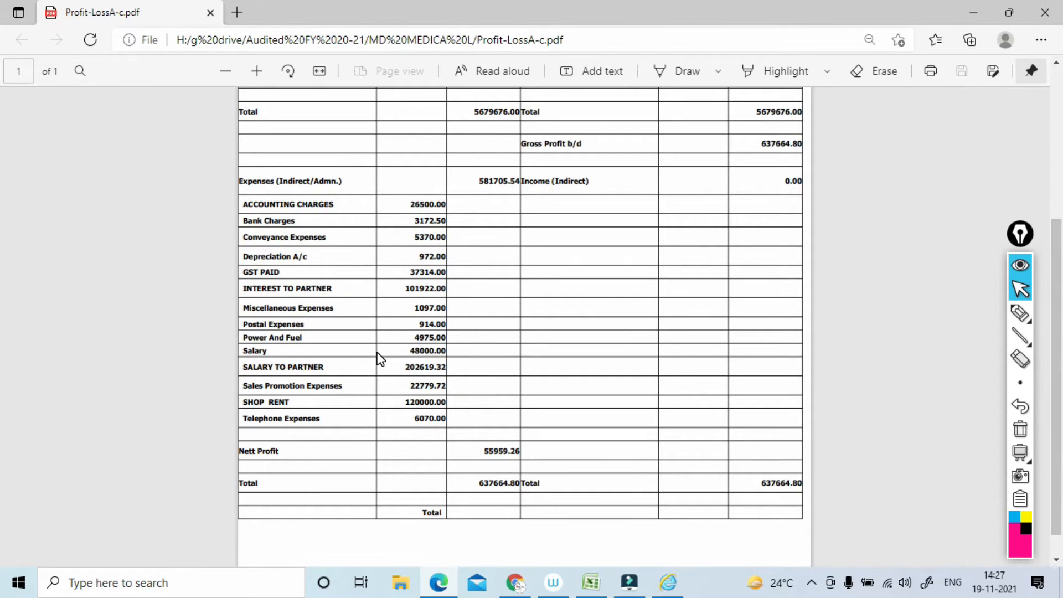
key(alt+Tab)
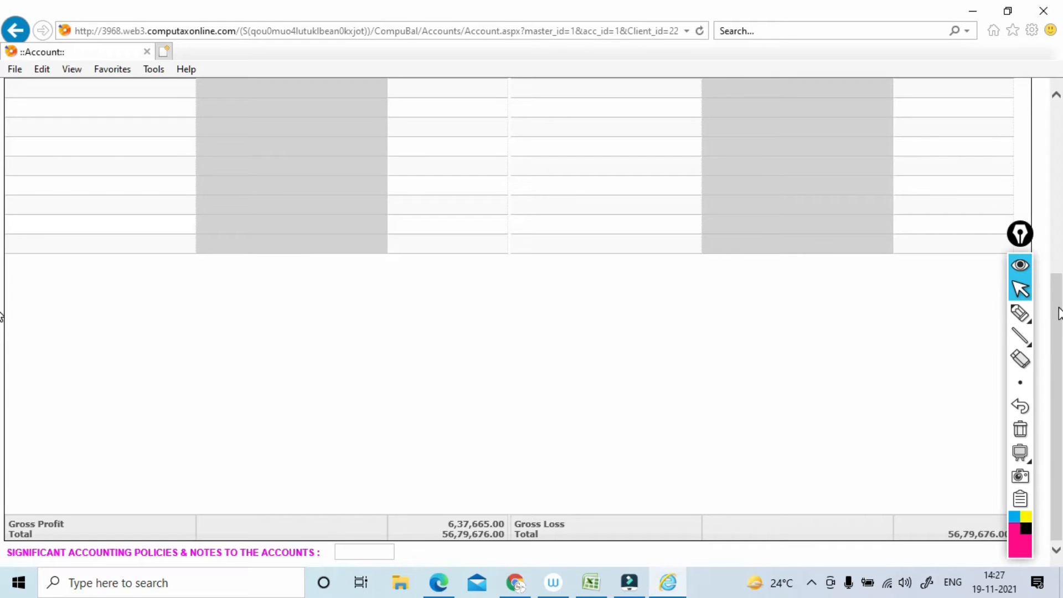
Exit the Trading Account and open the Profit and Loss Account for entry.
drag(1057, 312, 1054, 143)
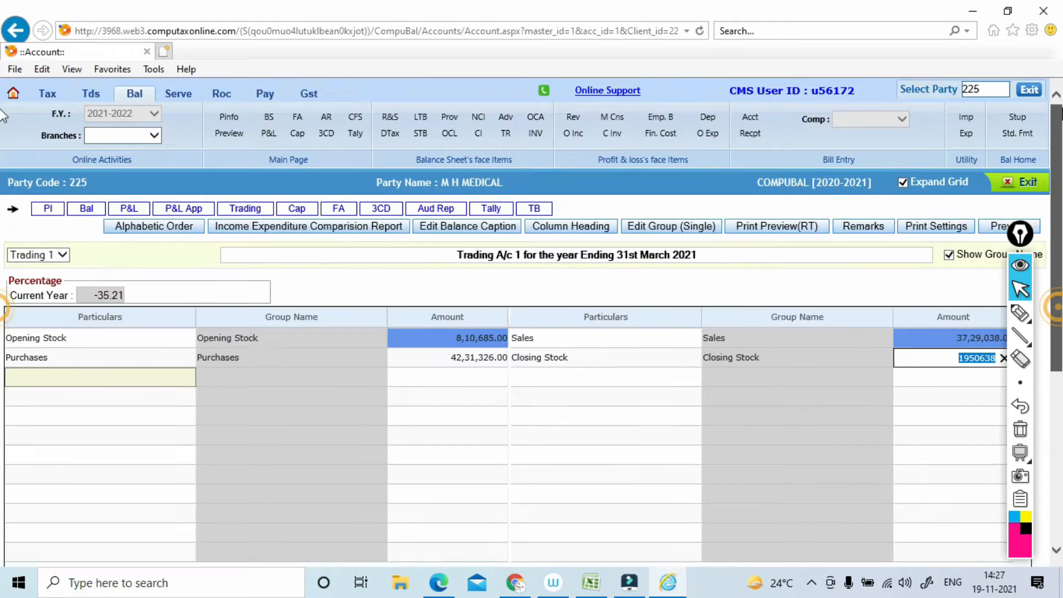
click(1028, 189)
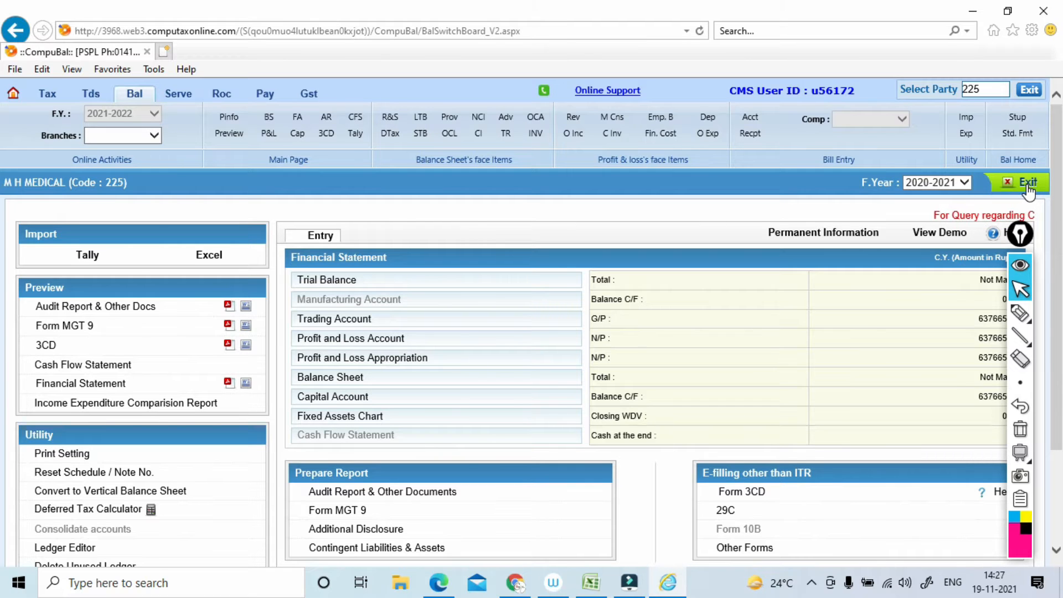
click(343, 340)
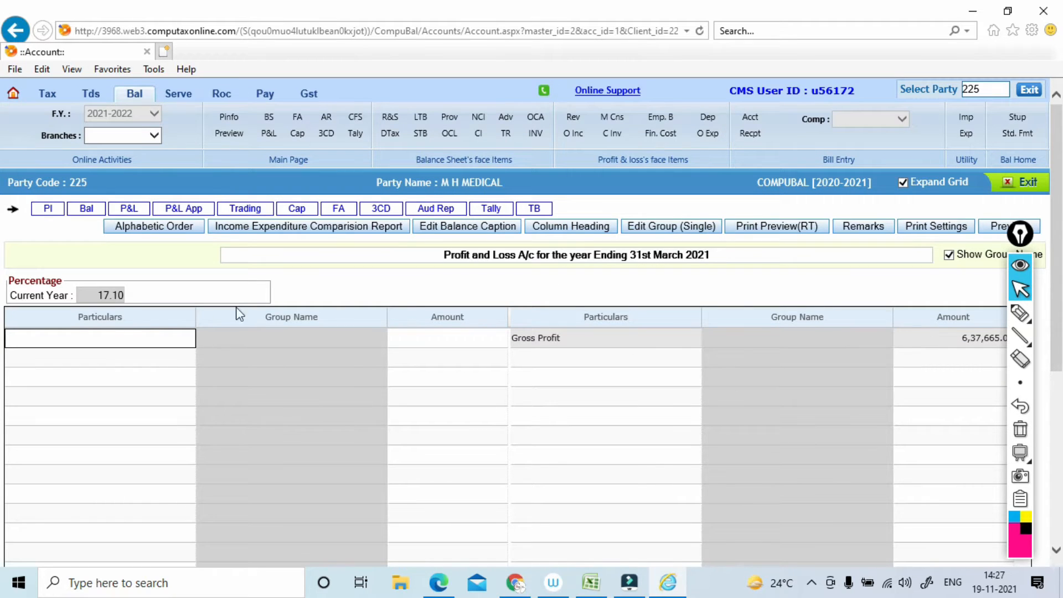
Add Accounting Charges from Profit-LossA-c.pdf as the first debit particular of the Profit and Loss Account, under the Other Expenses group.
click(102, 340)
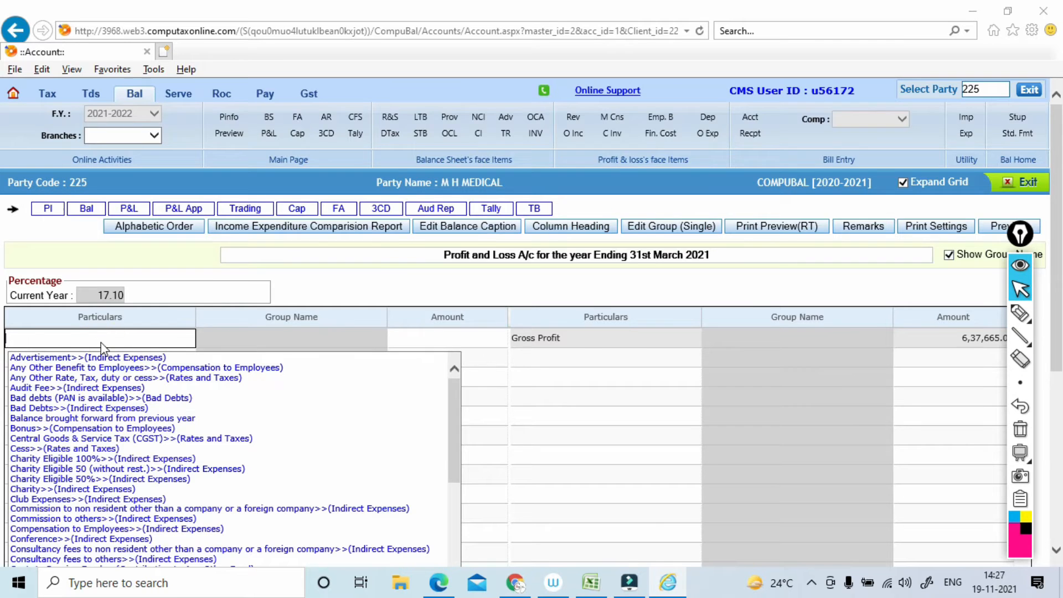
key(alt+Tab)
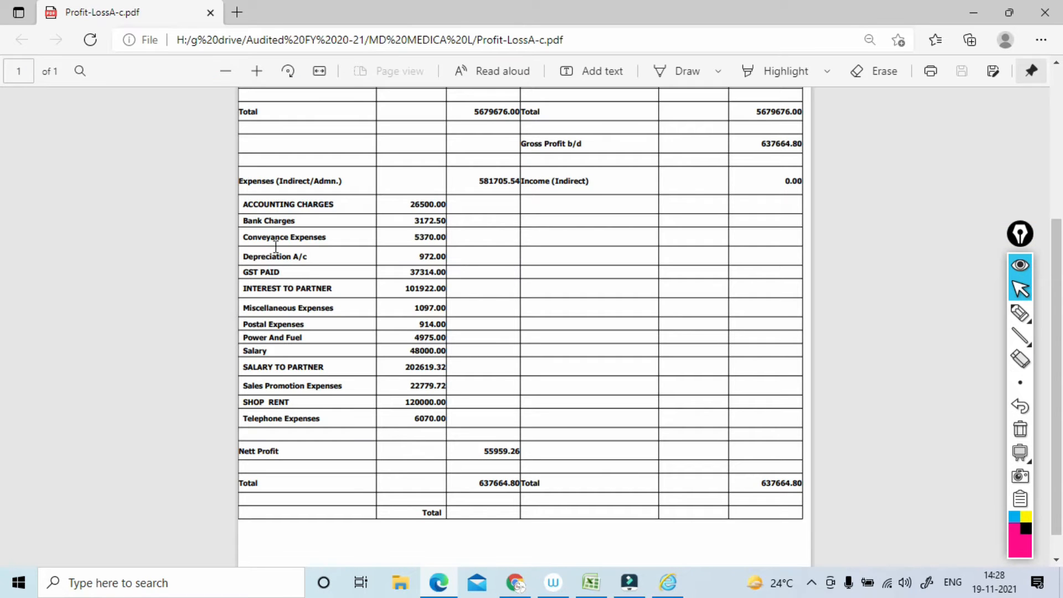
key(alt+Tab)
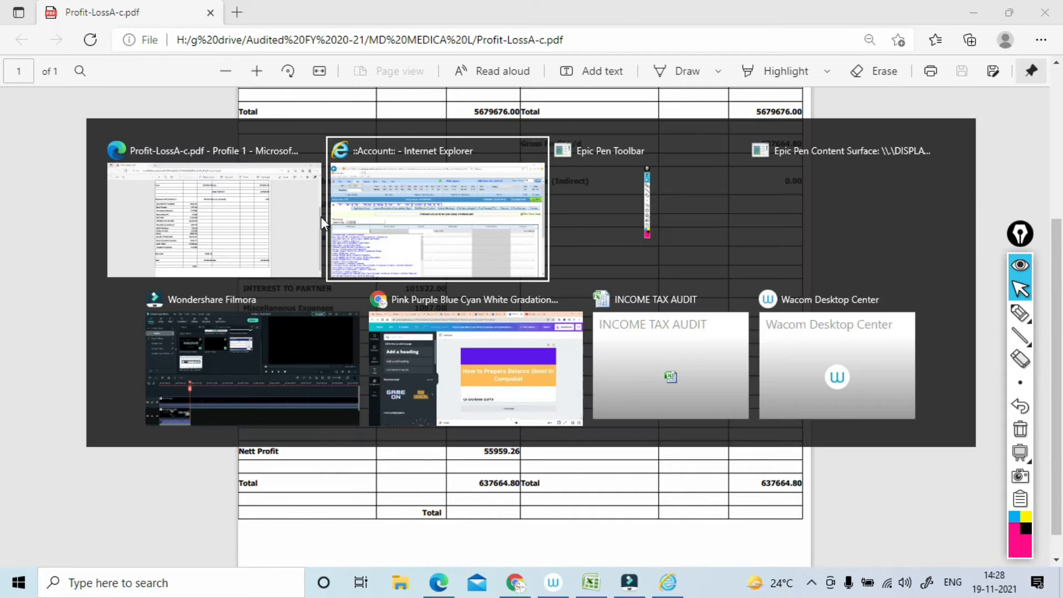
text(A)
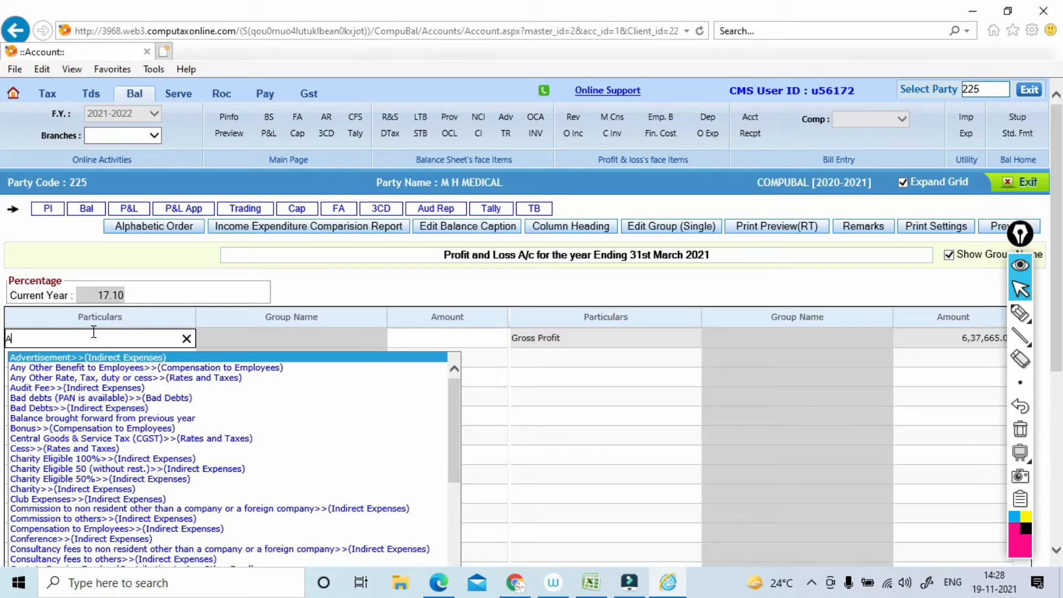
text(ccounting )
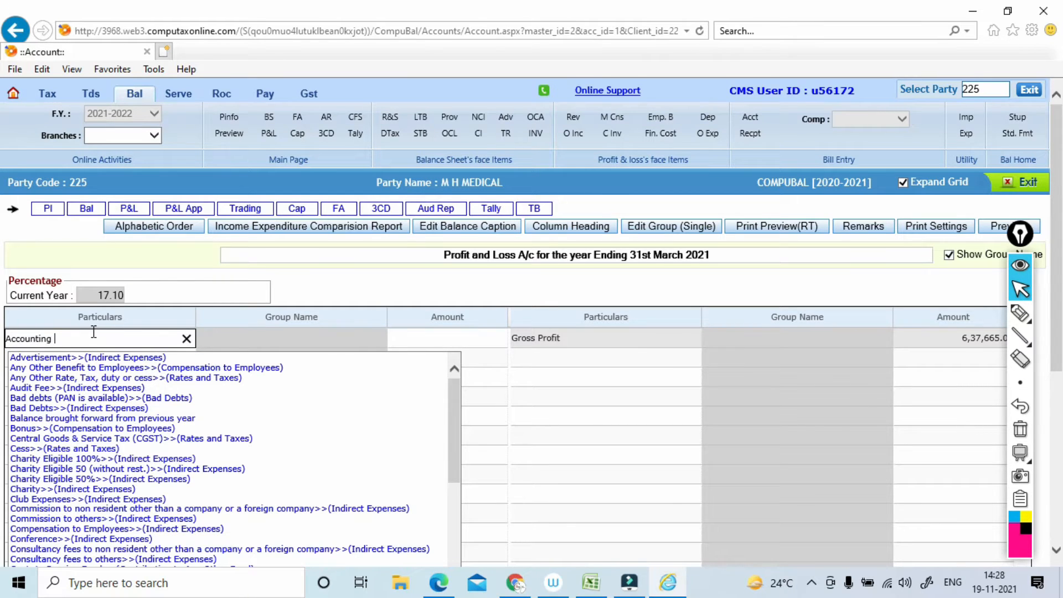
text(Charges)
key(Return)
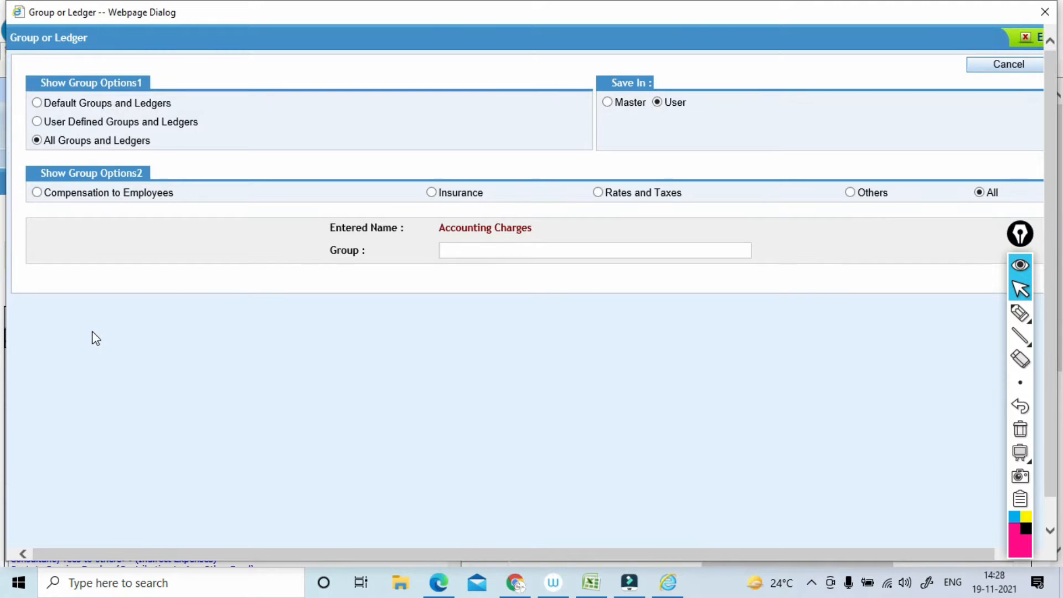
text(other)
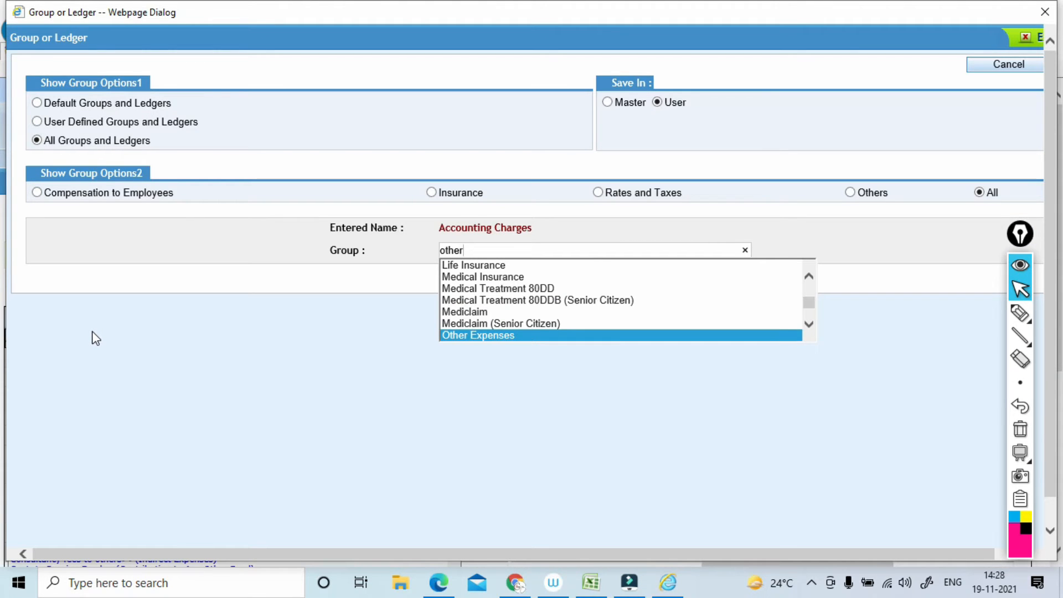
key(Return)
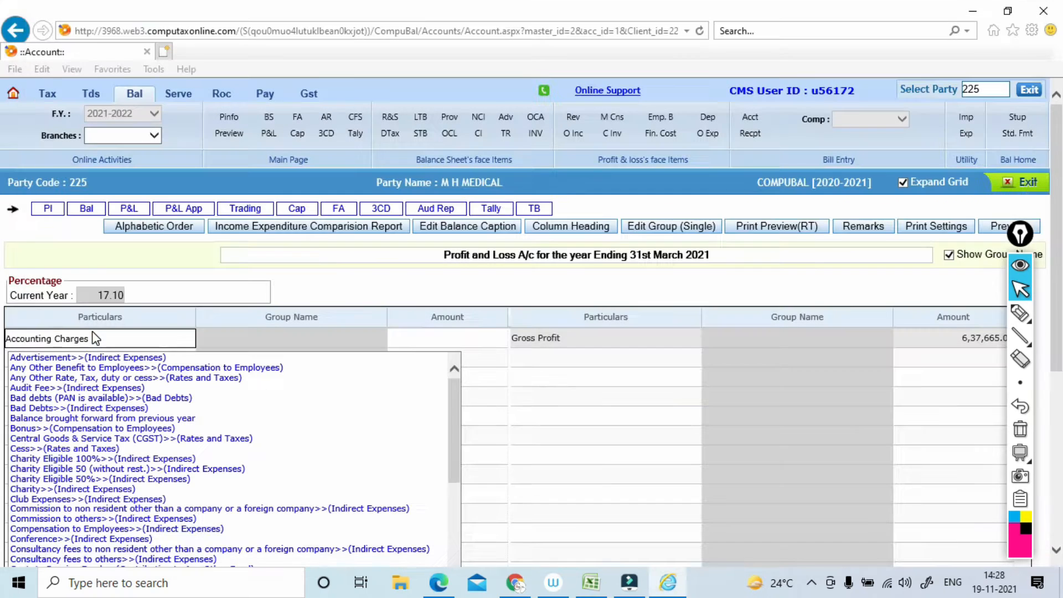
click(94, 336)
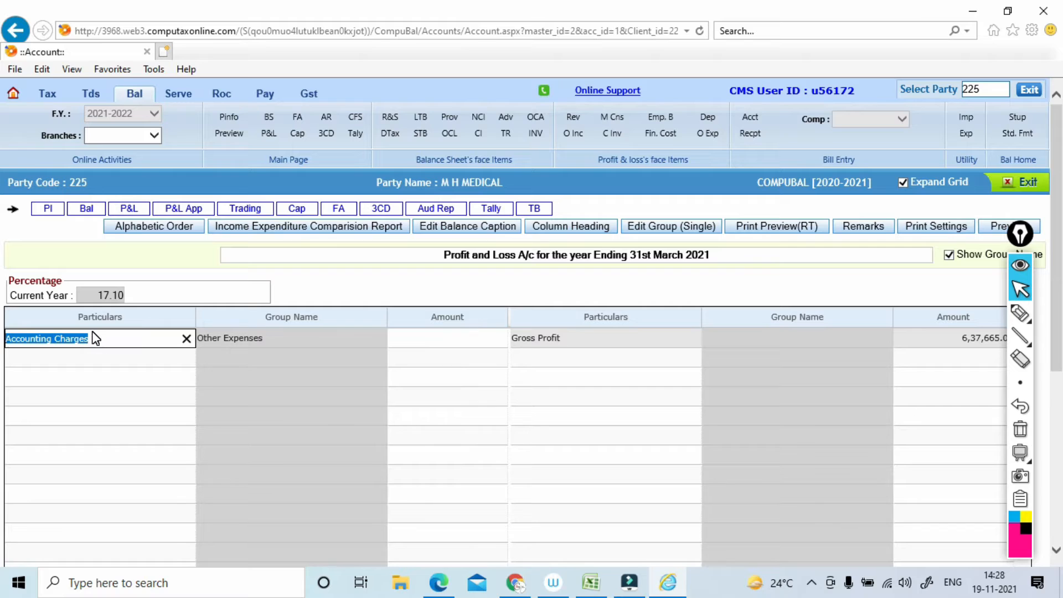
Set the Accounting Charges amount to 26500 from Profit-LossA-c.pdf.
key(Tab)
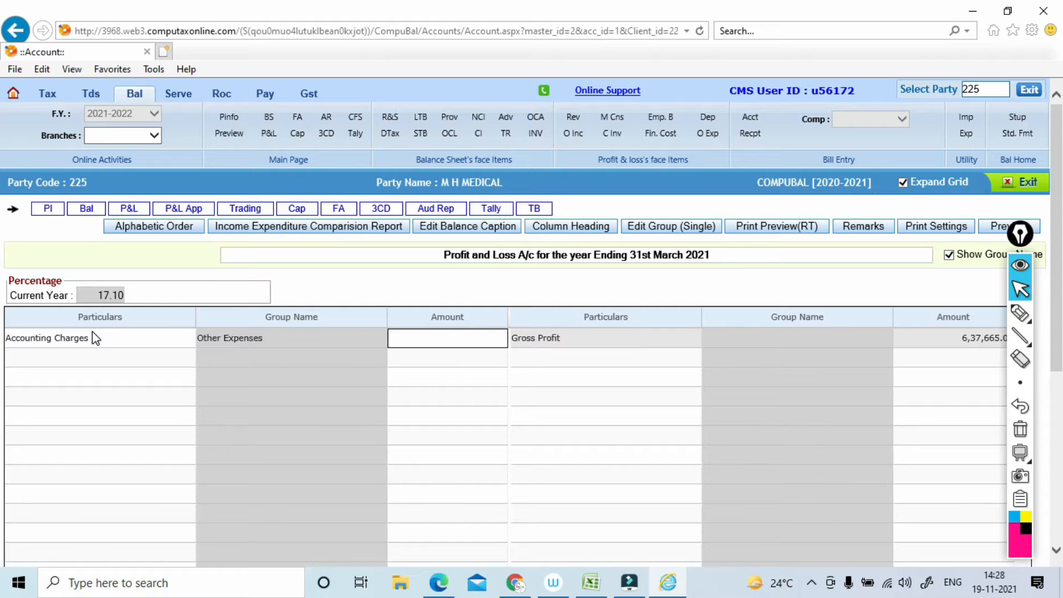
key(alt+Tab)
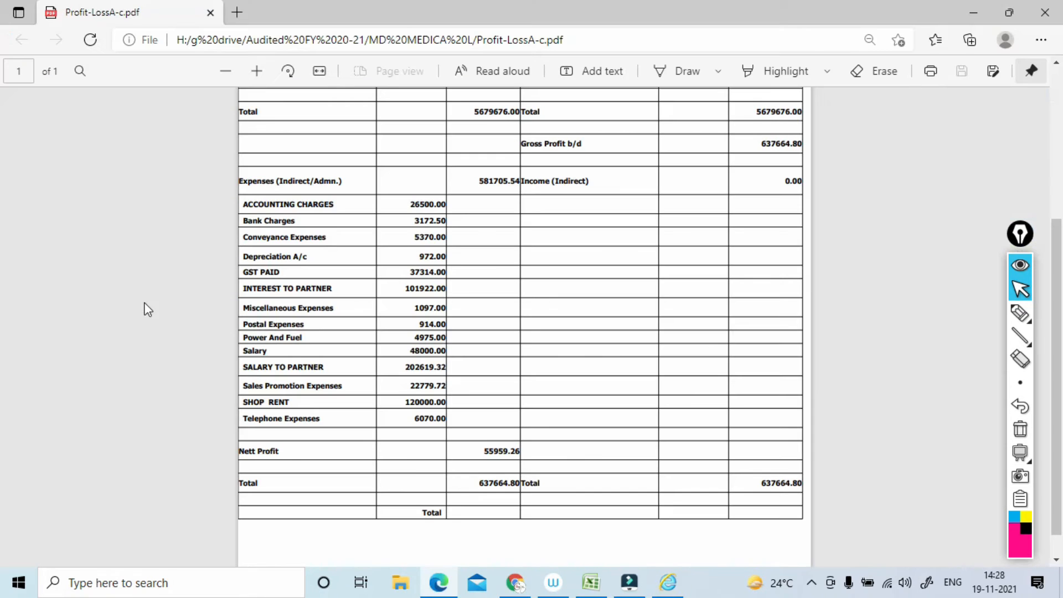
key(alt+Tab)
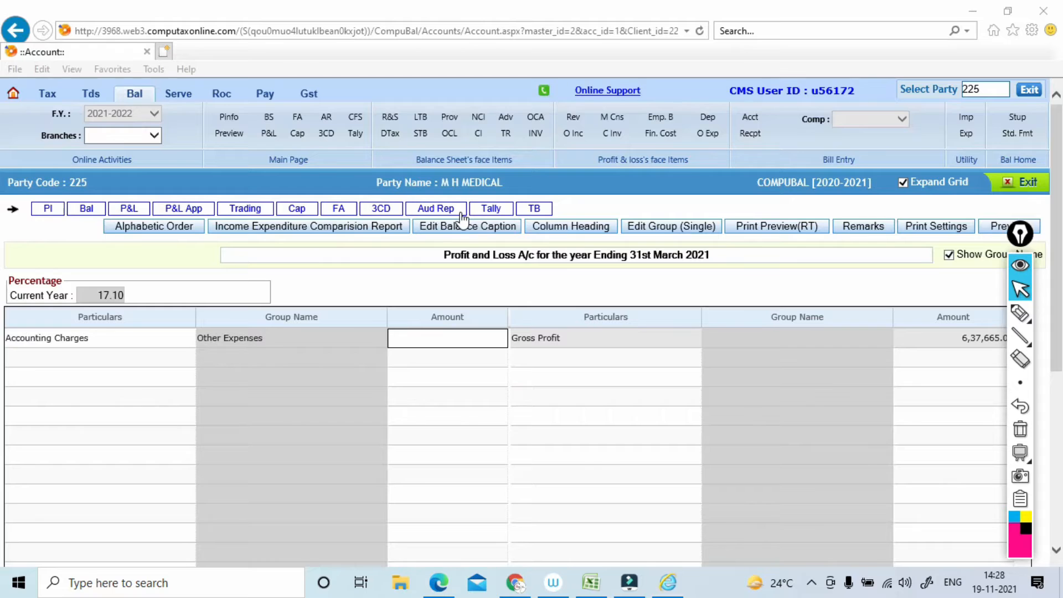
text(26500)
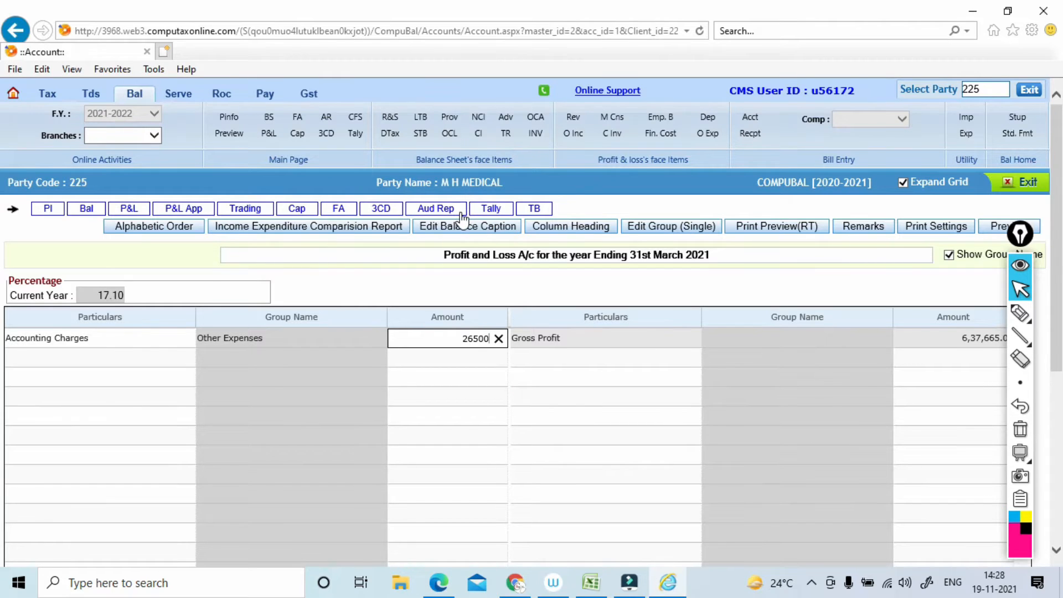
key(Return)
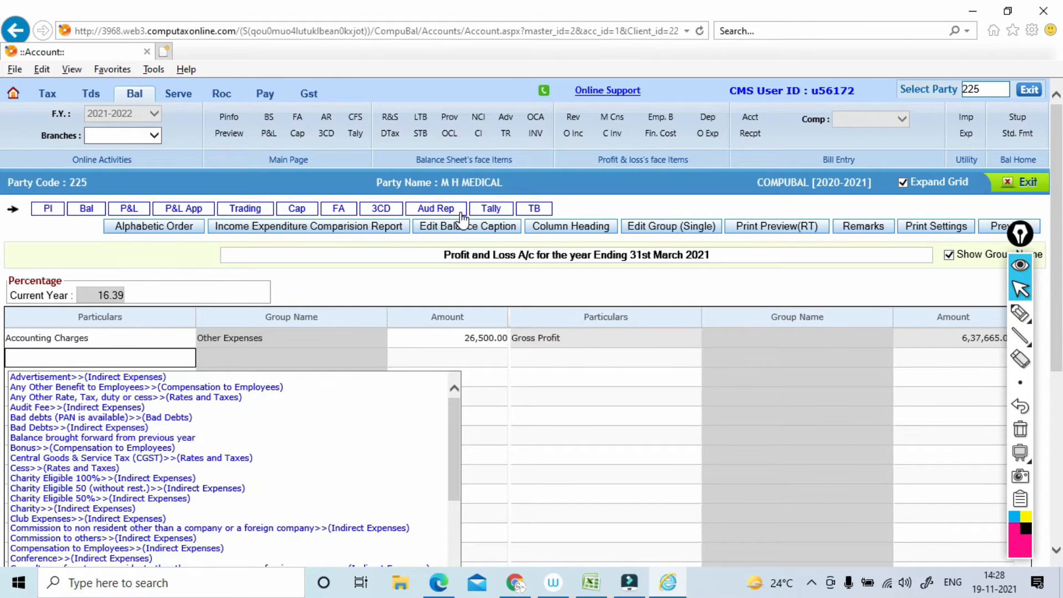
Add Bank Charges from Profit-LossA-c.pdf as the second debit particular of the Profit and Loss Account, under the Other Expenses group.
key(alt+Tab)
key(alt+Tab)
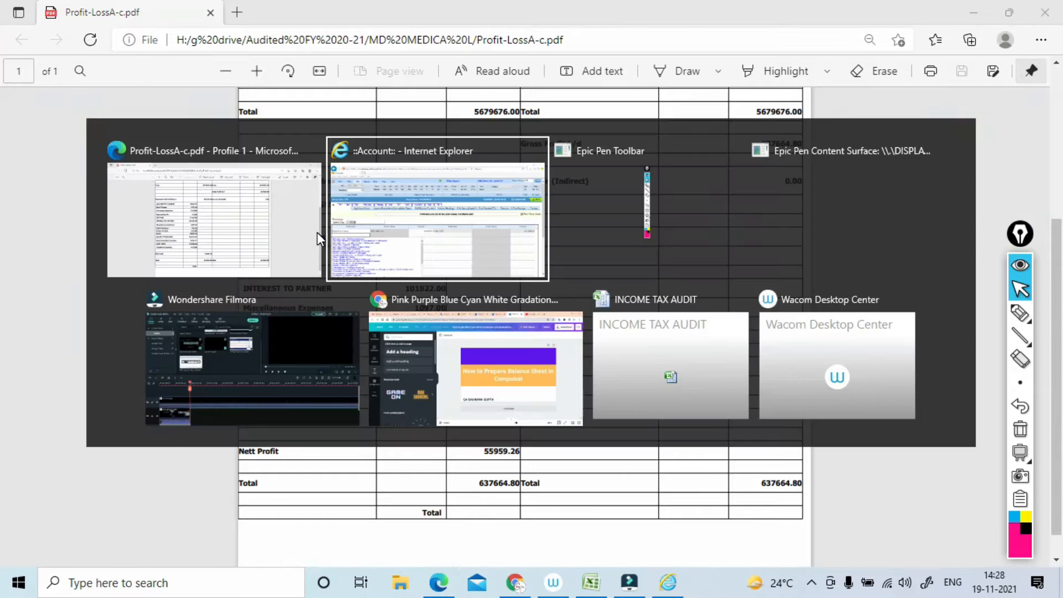
text(B)
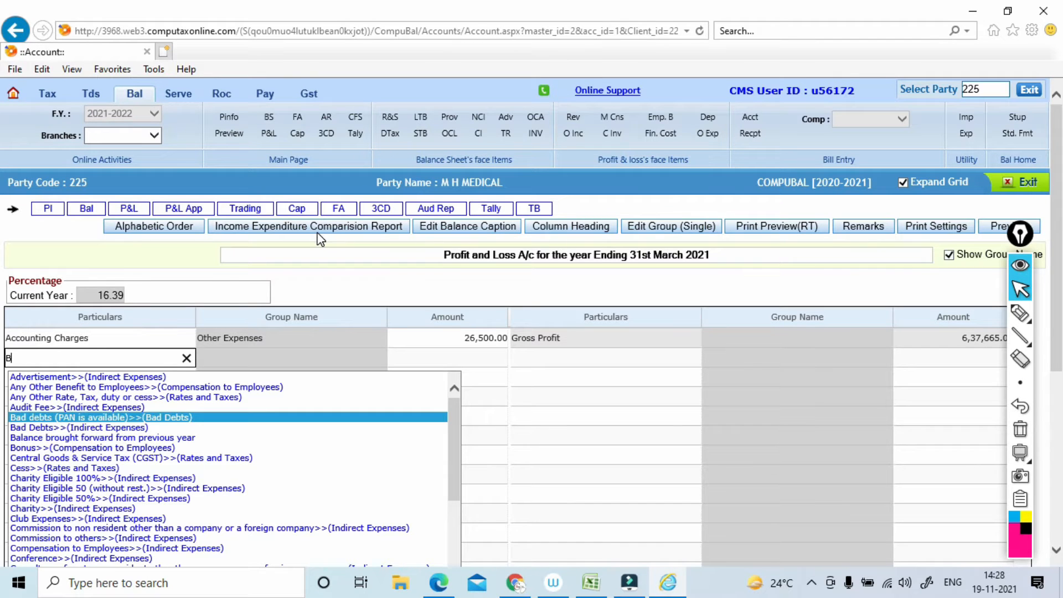
text(ank Charges)
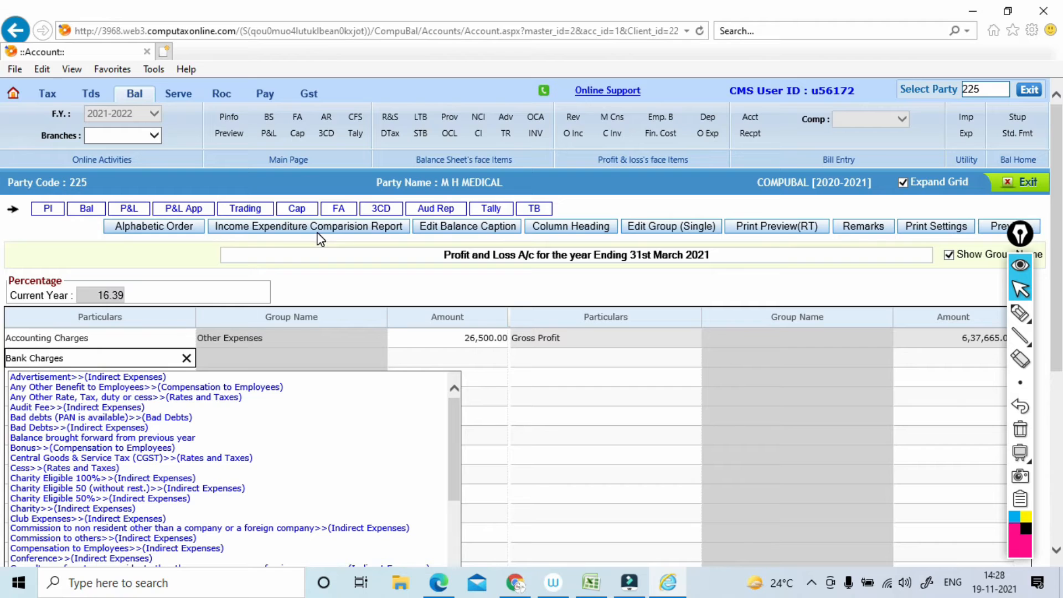
key(Return)
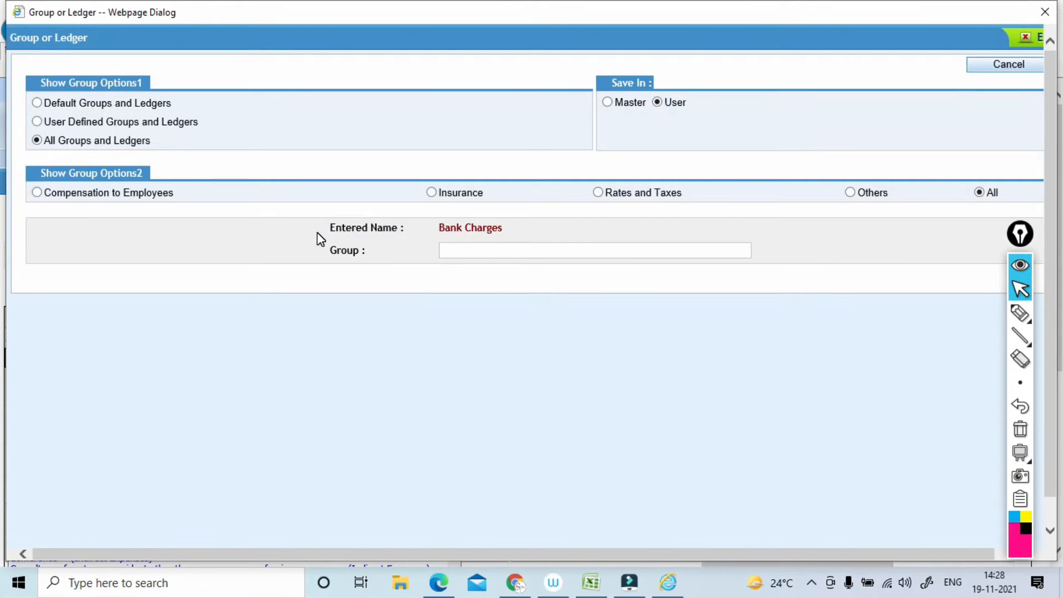
text(othe)
key(Return)
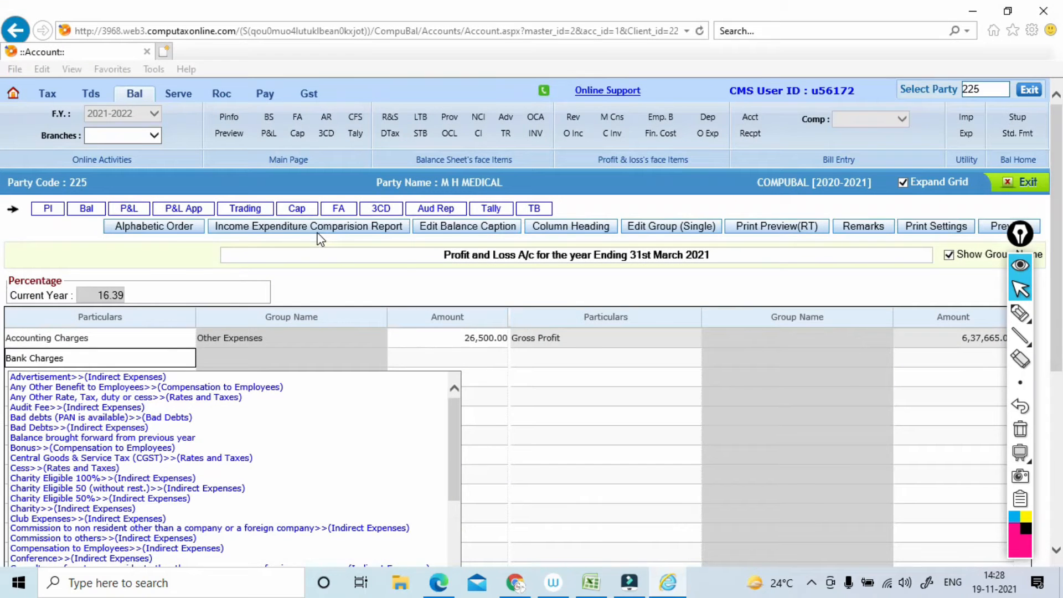
Set the Bank Charges amount to 3172.5 from Profit-LossA-c.pdf.
key(alt+Tab)
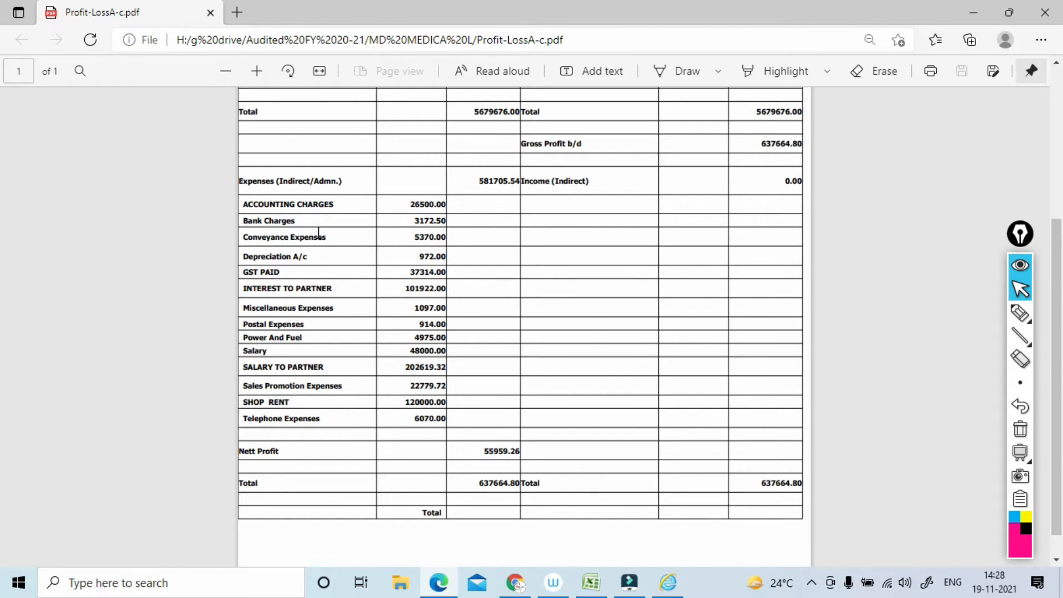
key(alt+Tab)
key(Tab)
text(3172.5)
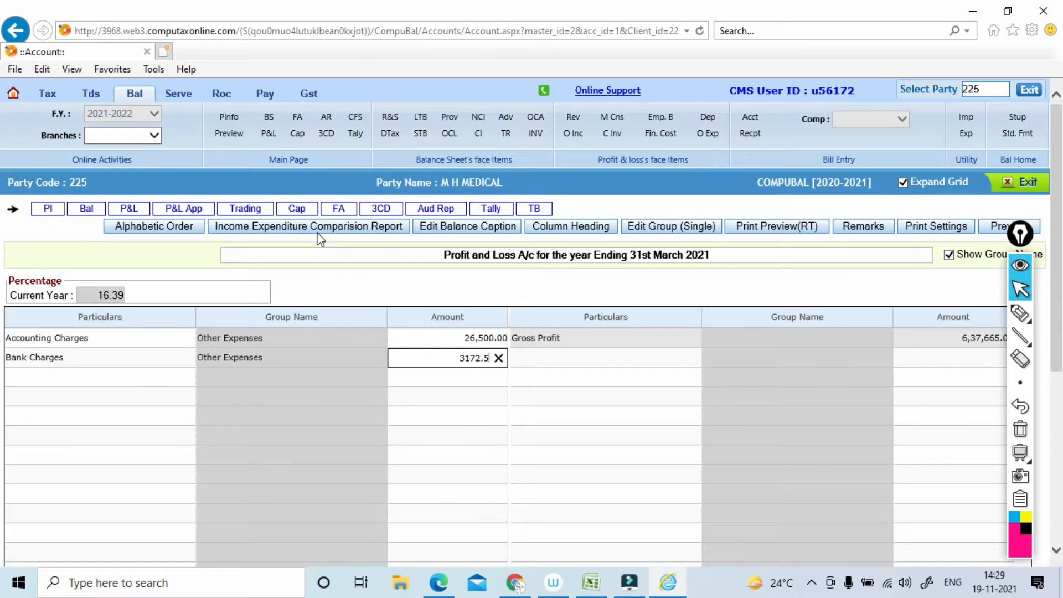
key(Return)
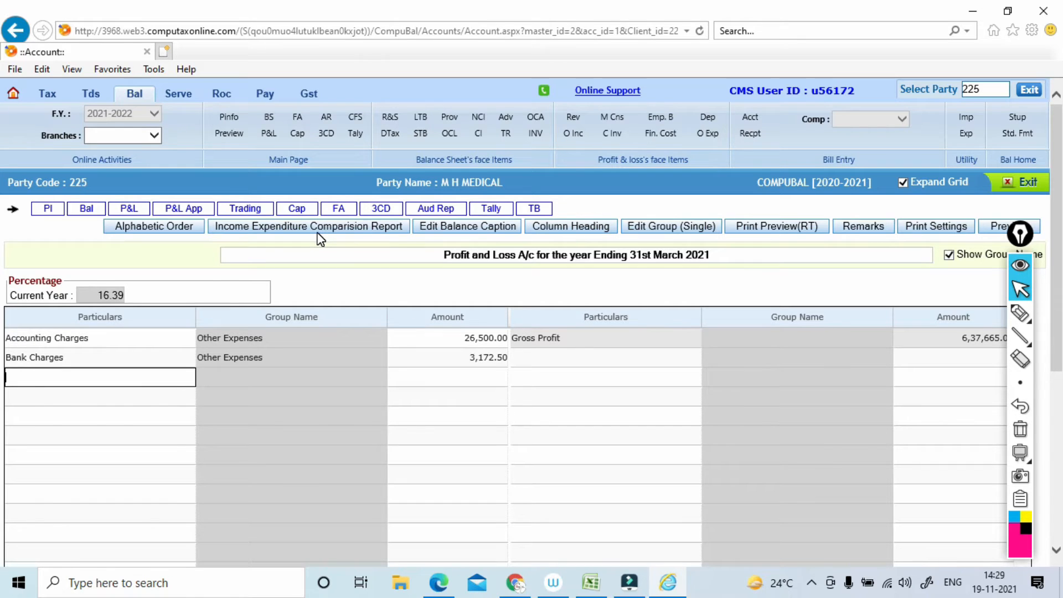
Try to add Conveyance Expenses from Profit-LossA-c.pdf as the third debit particular by picking it from the ledger suggestions.
key(alt+Tab)
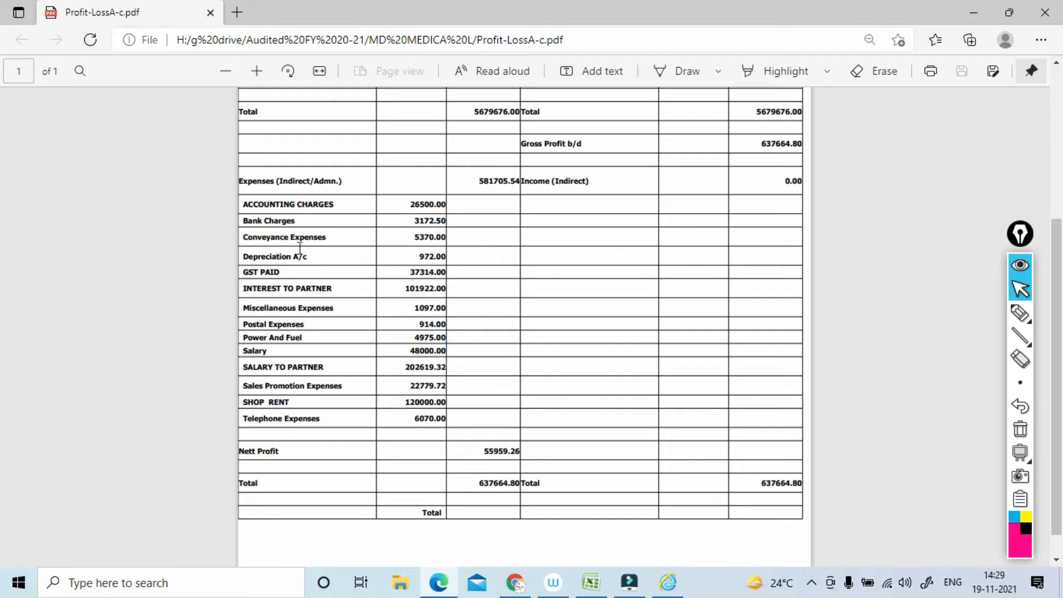
key(alt+Tab)
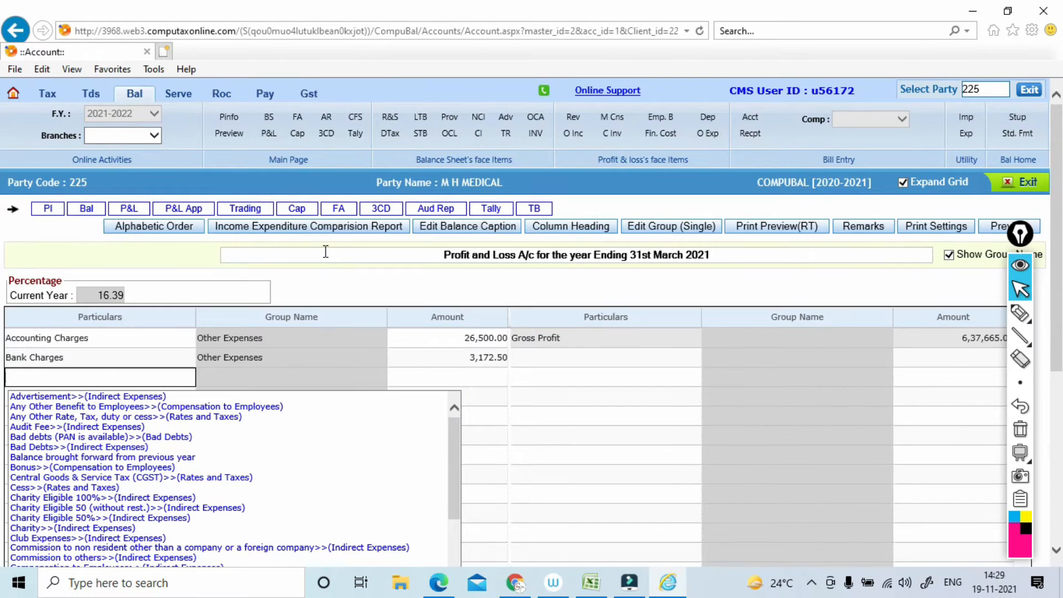
text(Conveyance)
drag(453, 435, 454, 504)
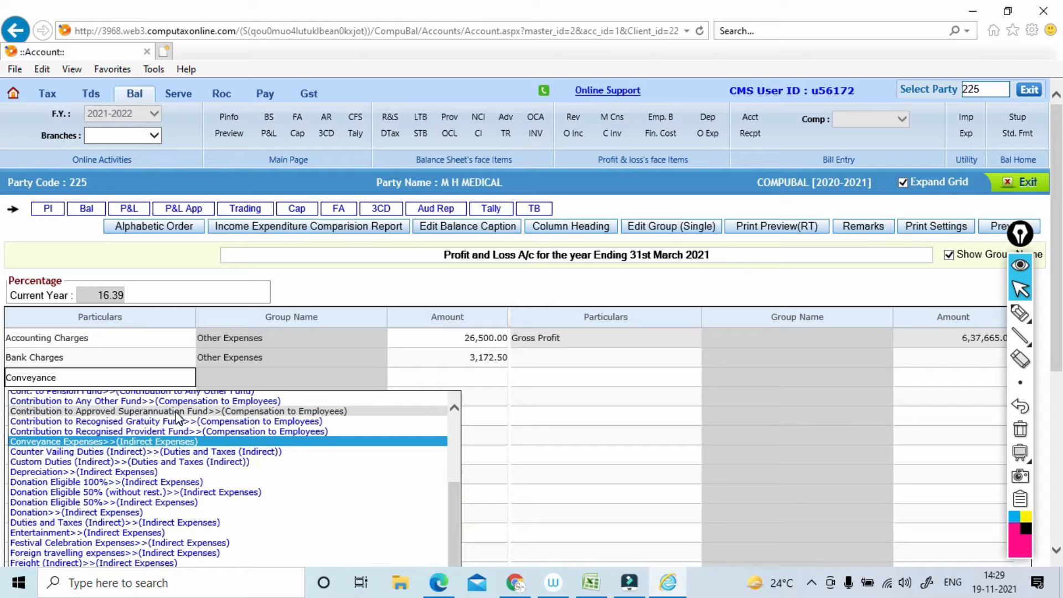
click(103, 440)
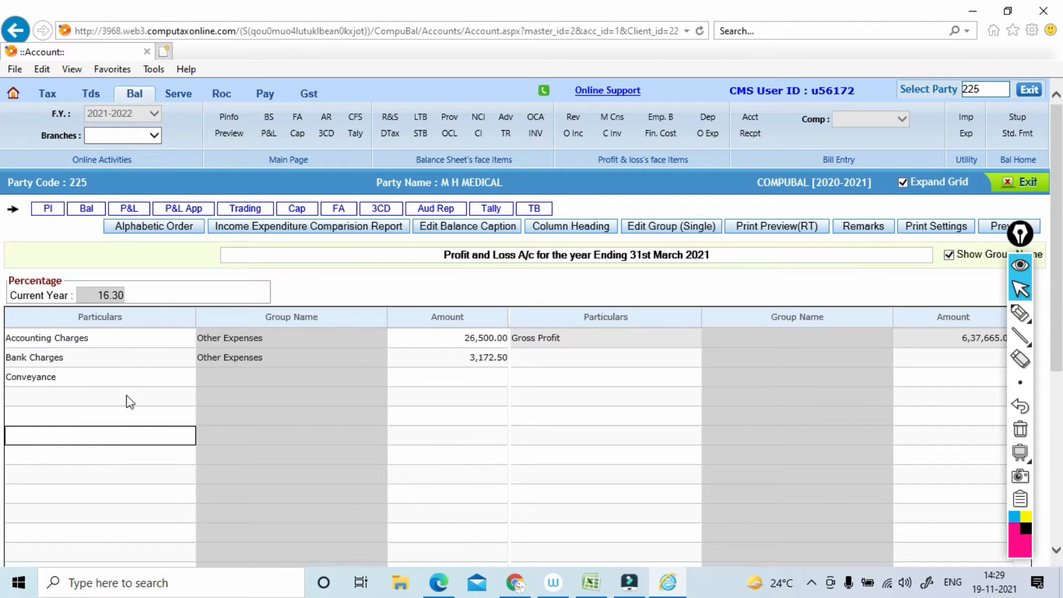
click(106, 377)
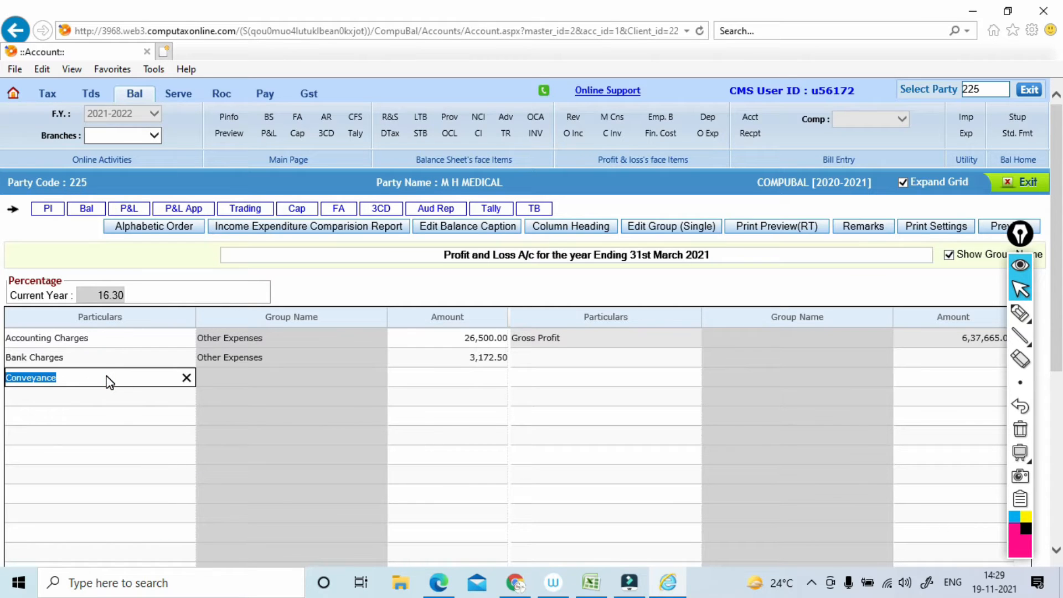
click(108, 377)
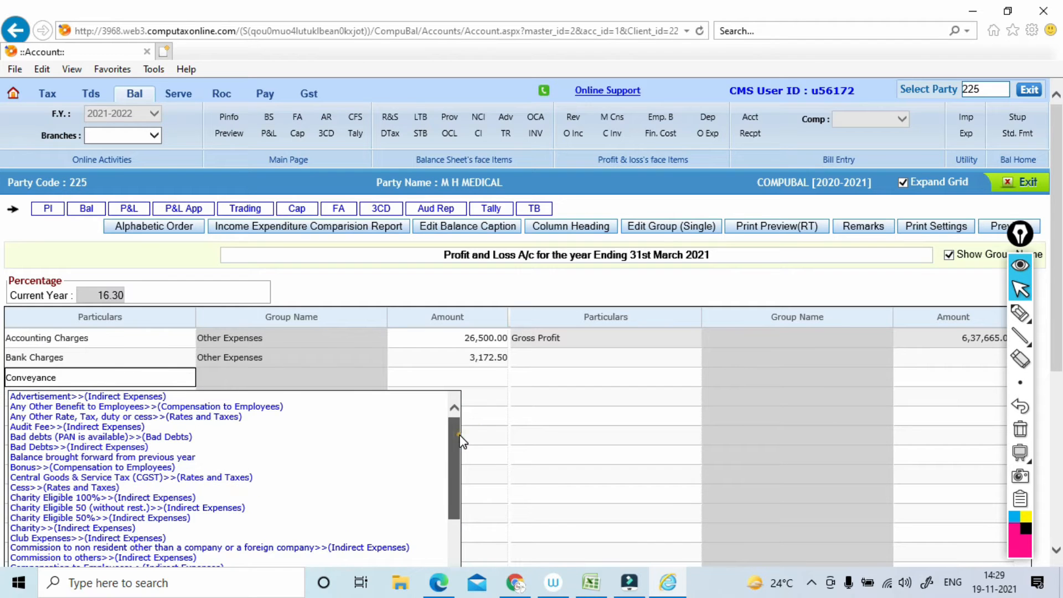
drag(455, 440, 450, 505)
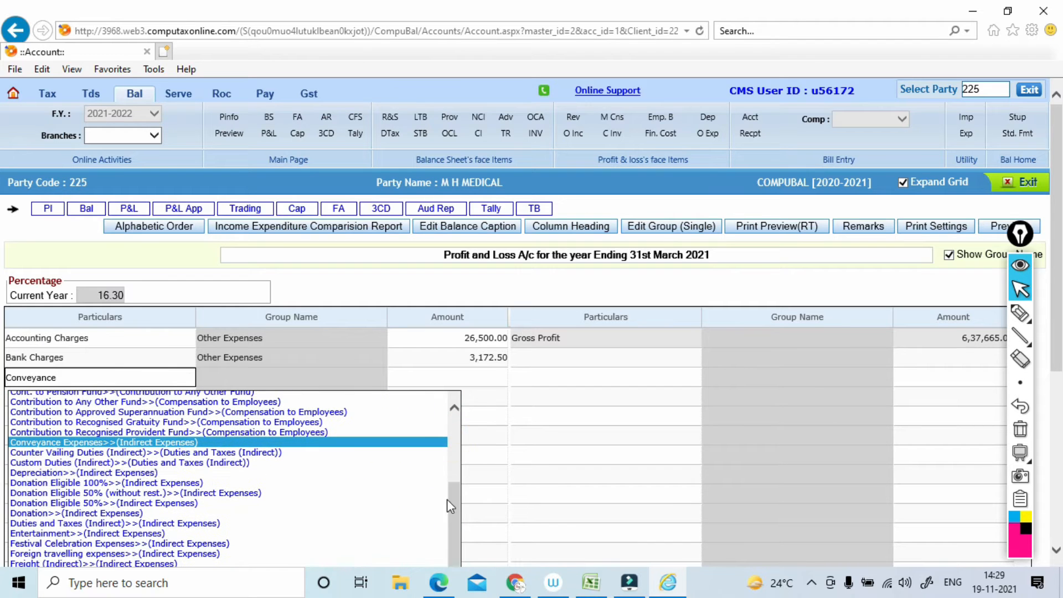
click(121, 443)
click(82, 377)
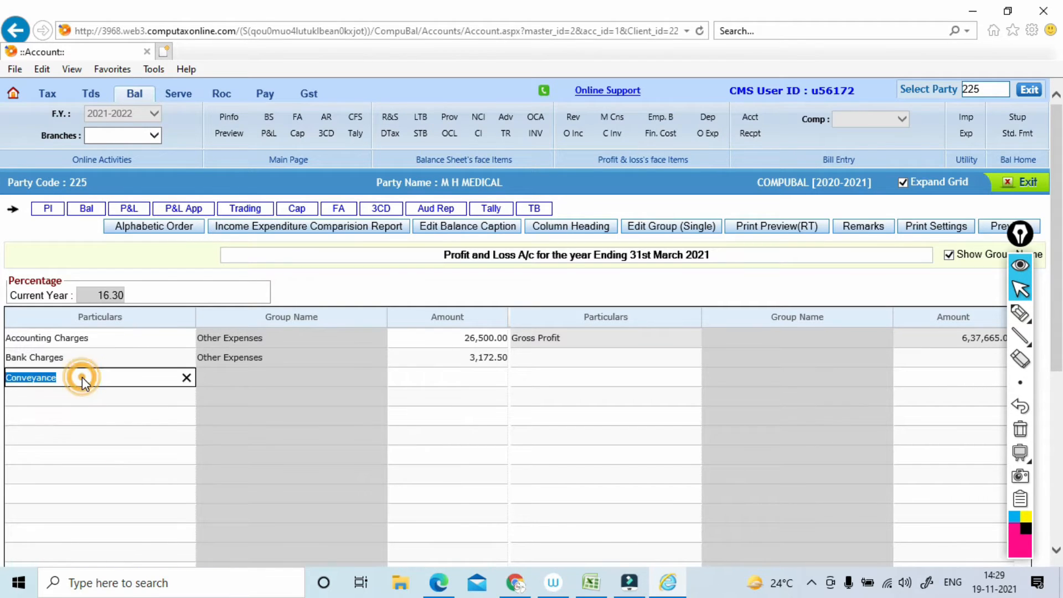
click(82, 377)
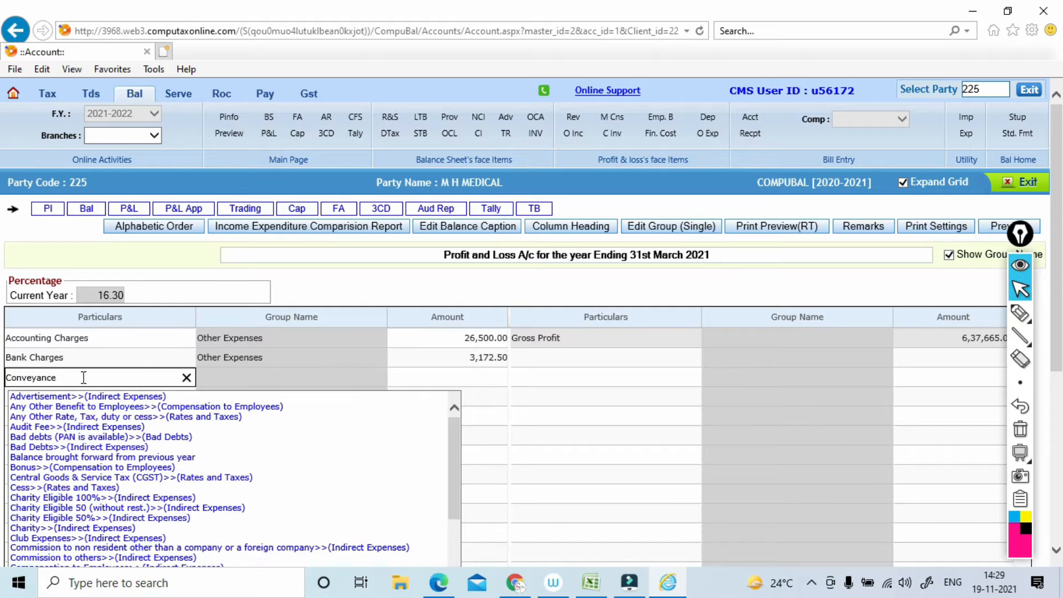
drag(455, 443, 450, 523)
key(Return)
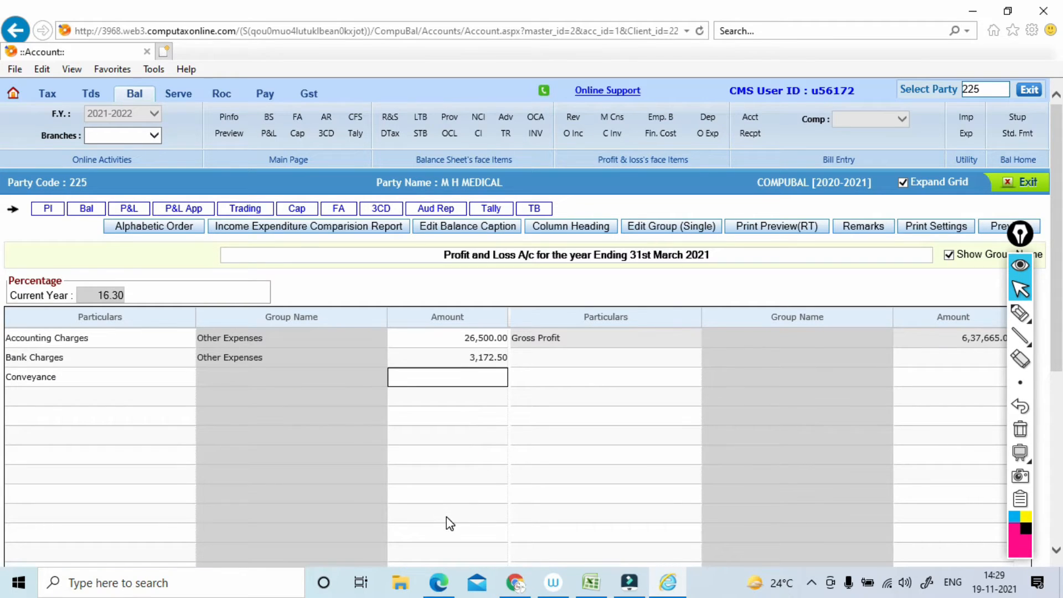
Enter Conveyance Expenses, under the Indirect Expenses group, as the third debit particular of the Profit and Loss Account.
click(71, 376)
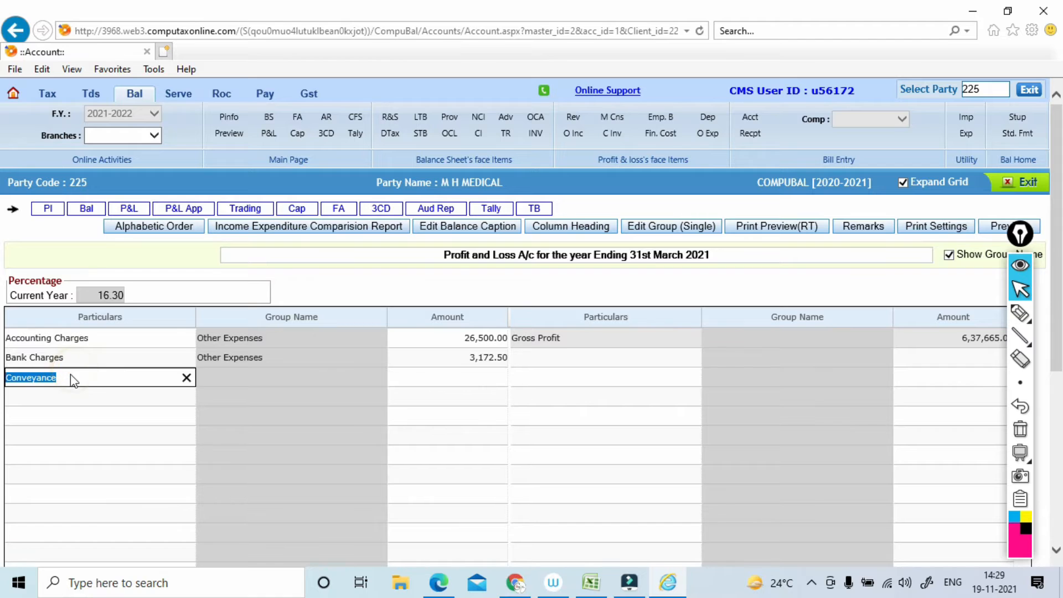
text(Con)
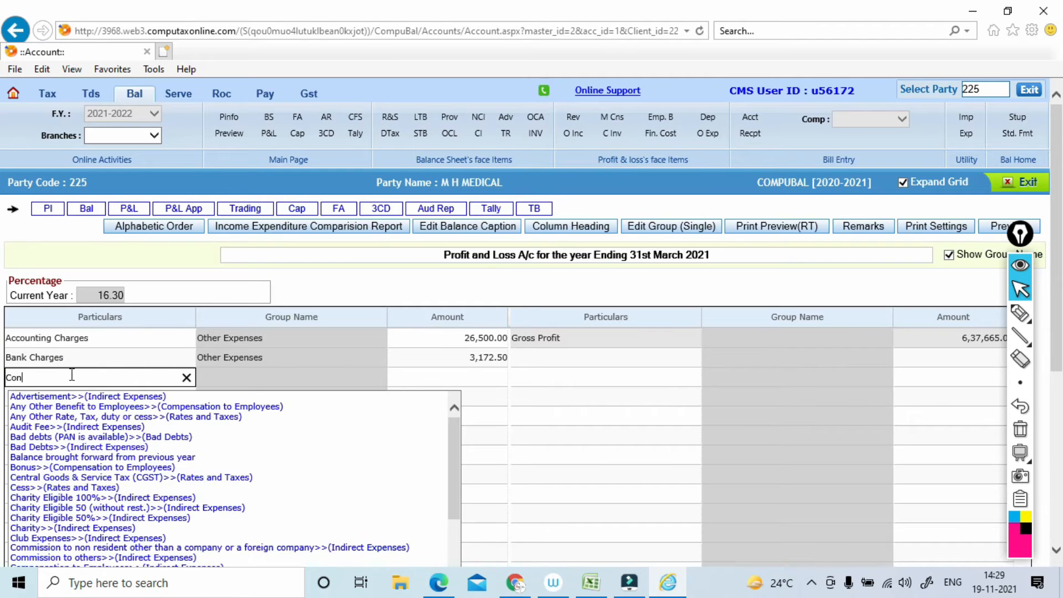
text(veyance)
key(Return)
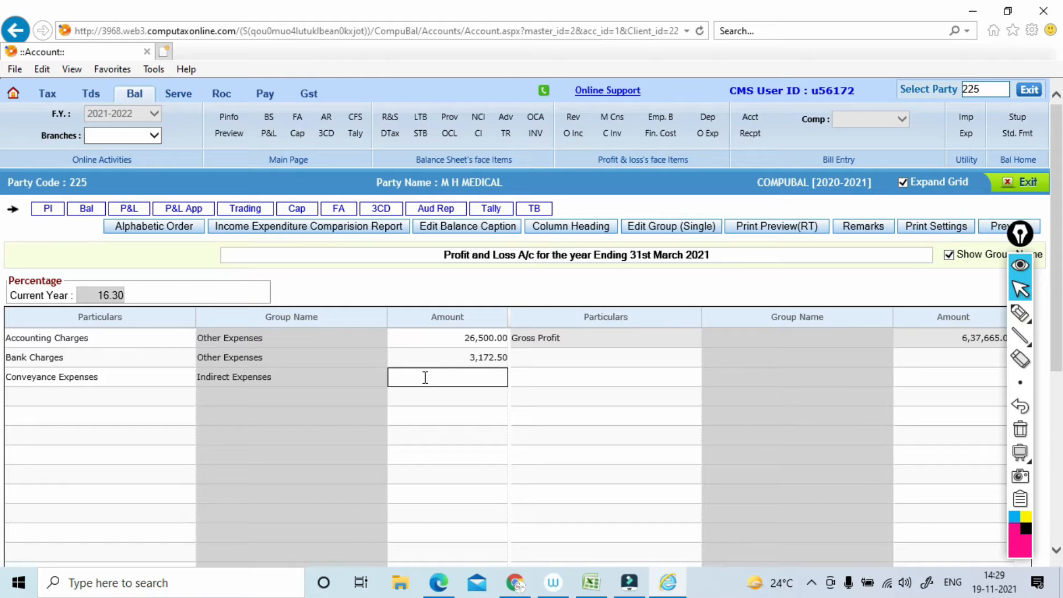
Set the Conveyance Expenses amount to 5370 from Profit-LossA-c.pdf.
key(alt+Tab)
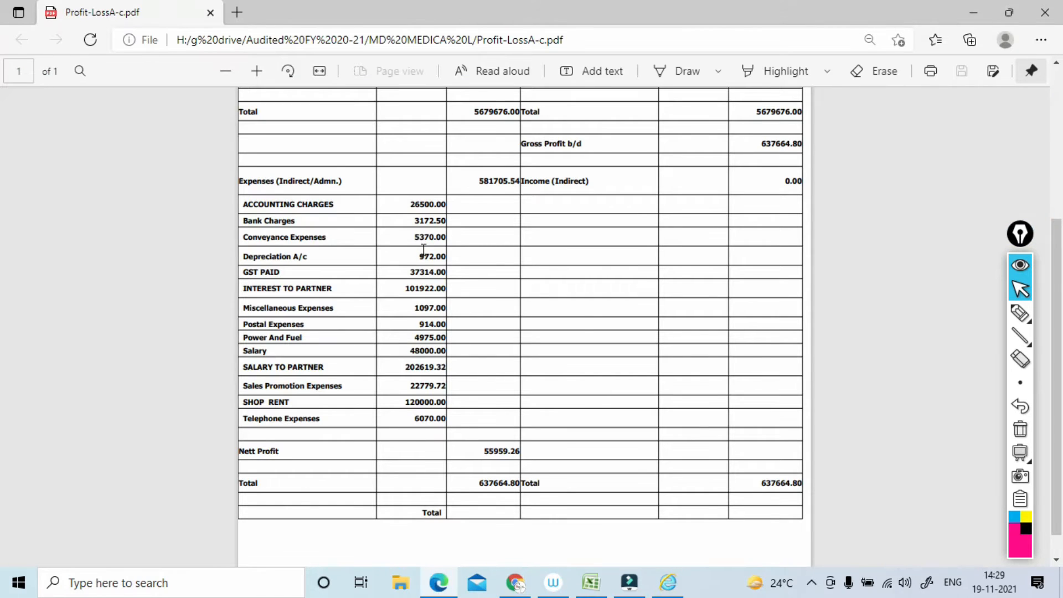
key(alt+Tab)
text(5370)
key(Return)
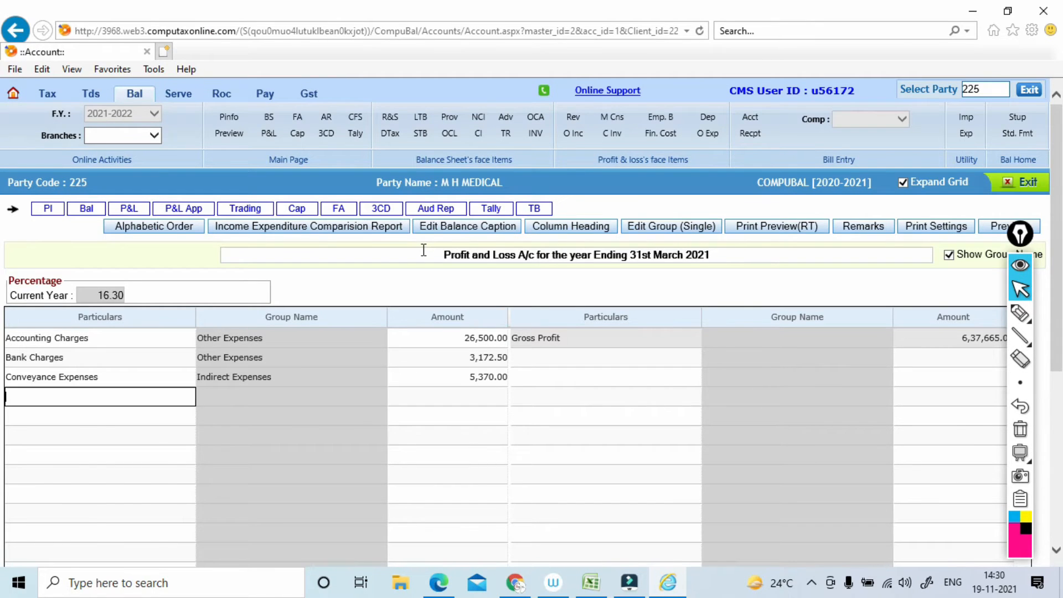
key(alt+Tab)
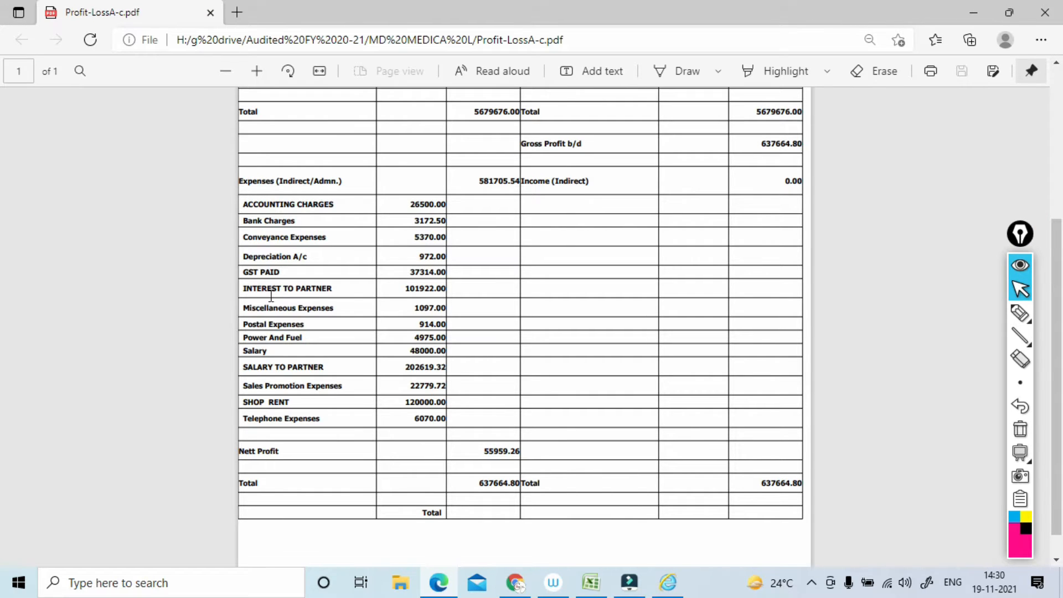
key(alt+Tab)
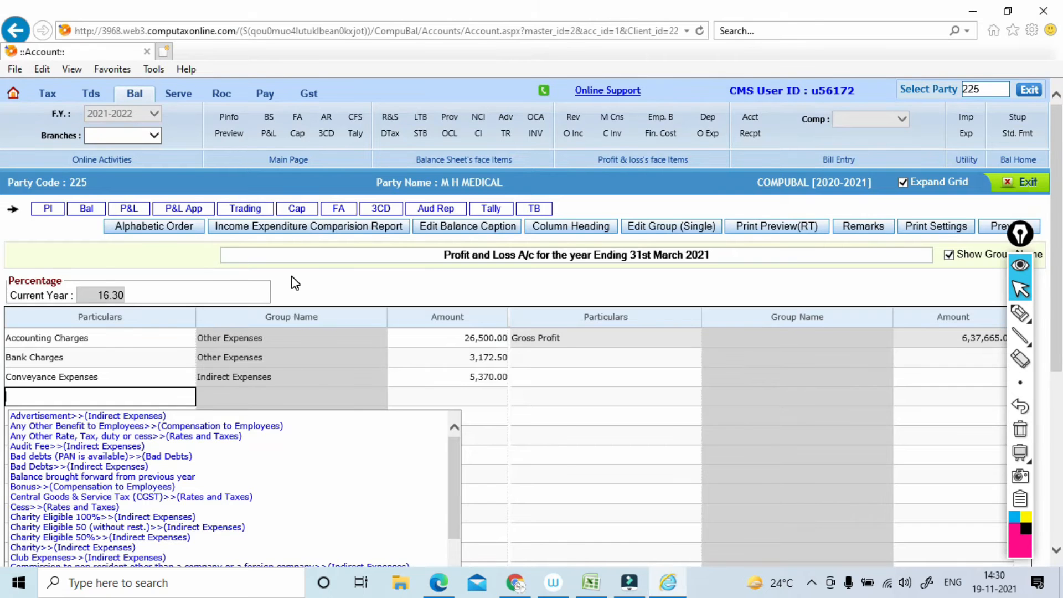
text(CGST)
key(Return)
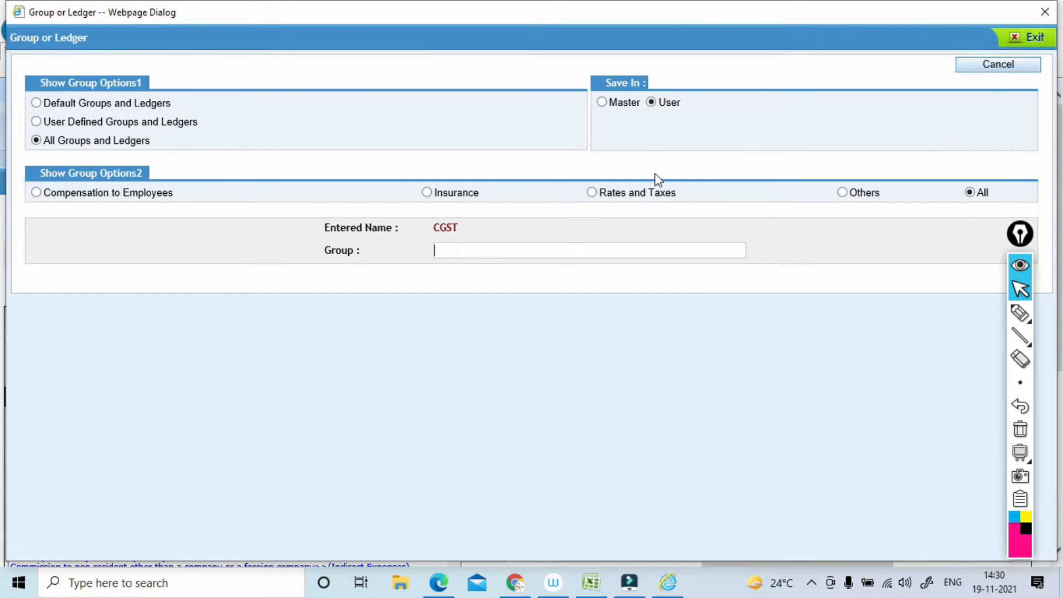
click(1045, 12)
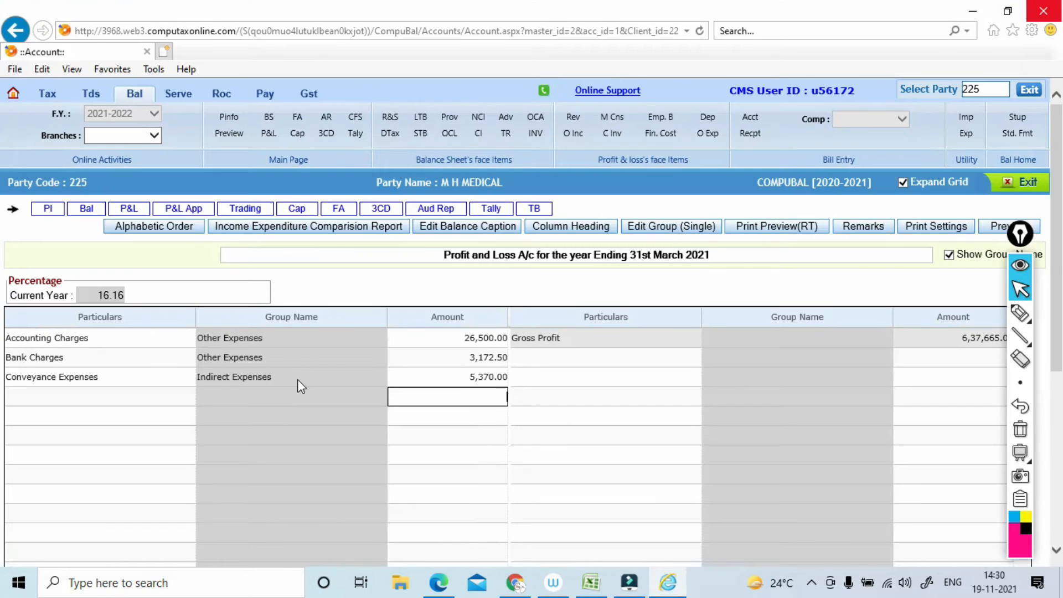
Add Central Goods & Service Tax (CGST), under the Rates and Taxes group, as the fourth debit particular.
click(79, 392)
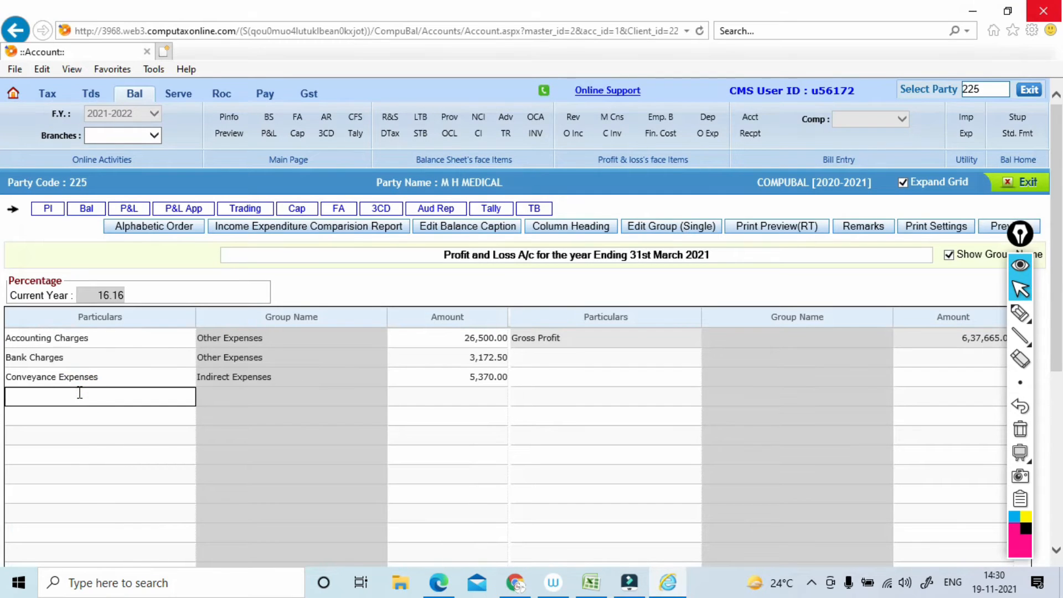
text(ENTRA)
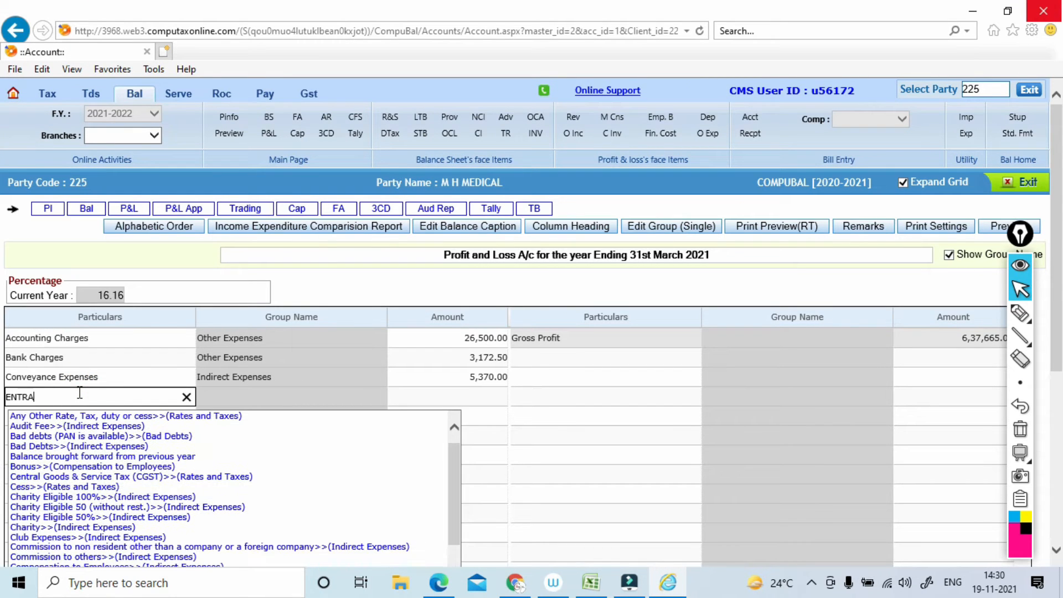
key(BackSpace)
key(BackSpace)
key(BackSpace)
key(BackSpace)
key(BackSpace)
text(CENTR)
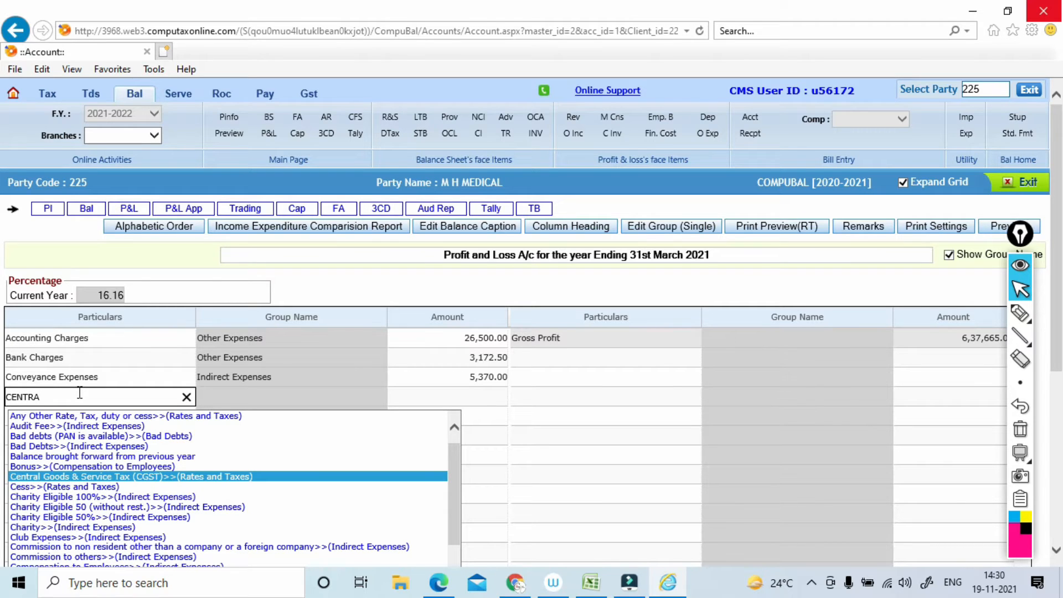
text(A)
key(Return)
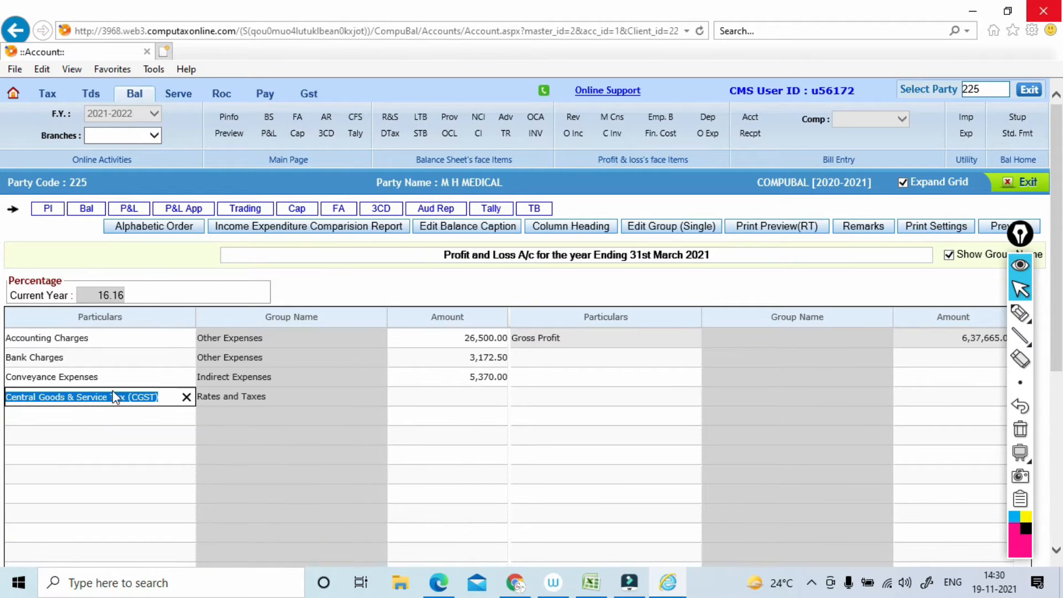
Switch to the INCOME TAX AUDIT workbook in Excel and halve the PDF's GST PAID amount with =37314/2 in cell D18.
click(444, 396)
key(alt+Tab)
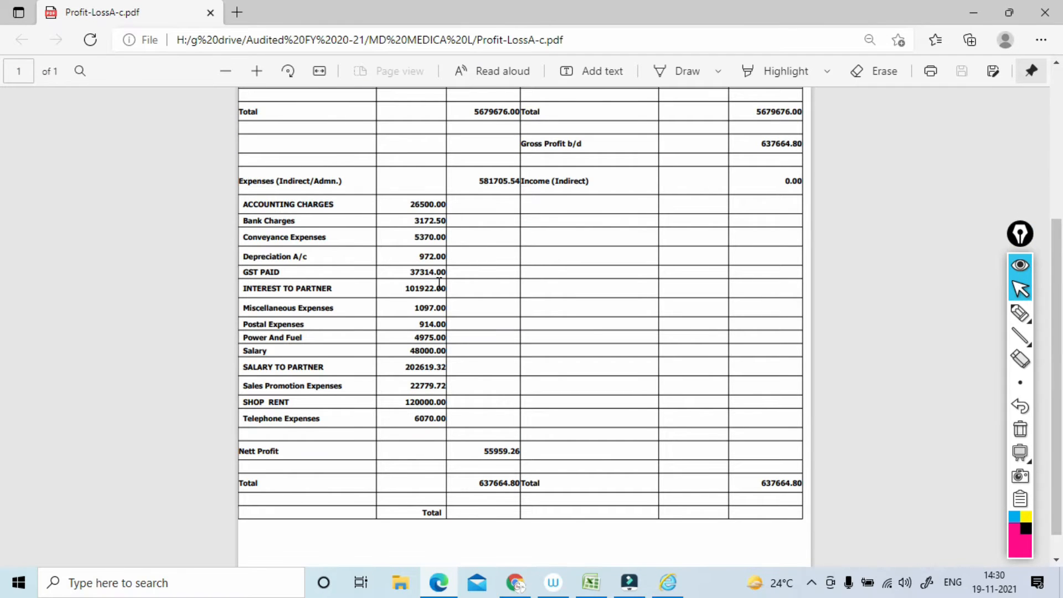
key(alt+Tab)
key(alt+Tab)
key(alt+Tab)
key(alt+Tab)
key(alt+Tab)
key(alt+Tab)
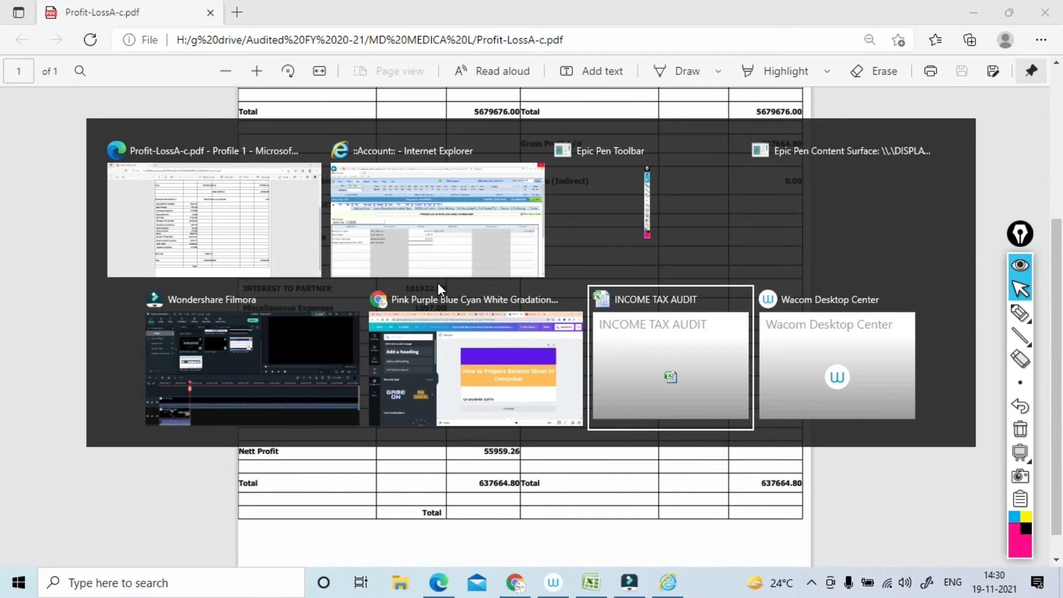
click(211, 417)
text(=)
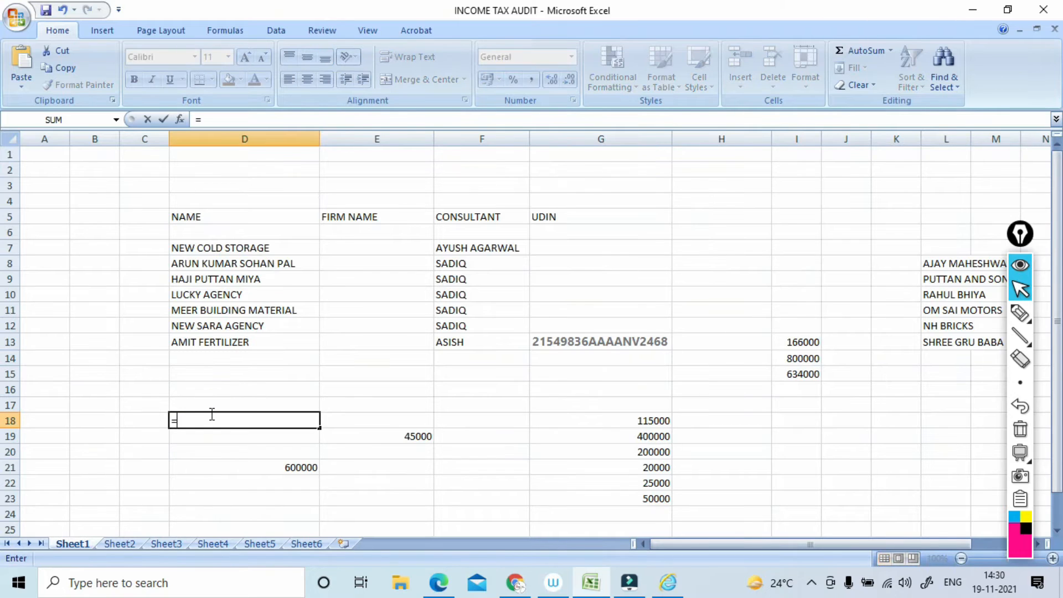
text(37314/2)
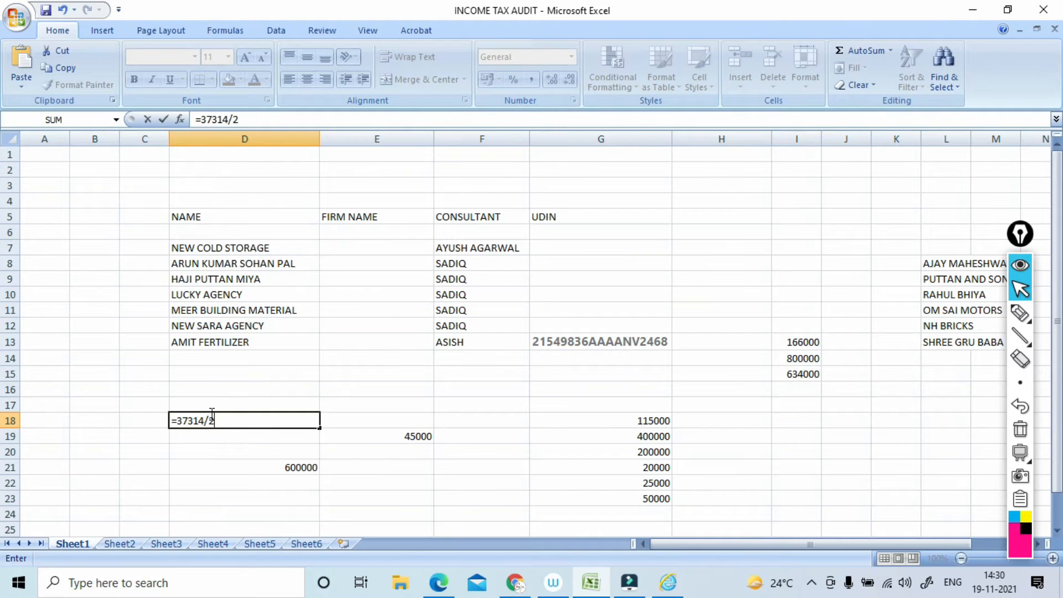
key(Return)
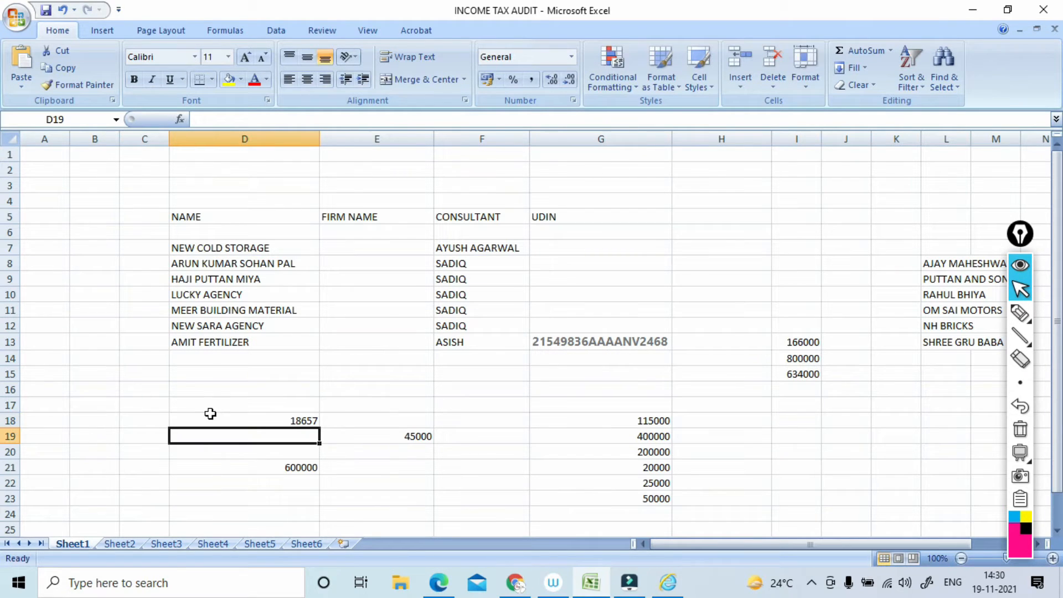
click(302, 418)
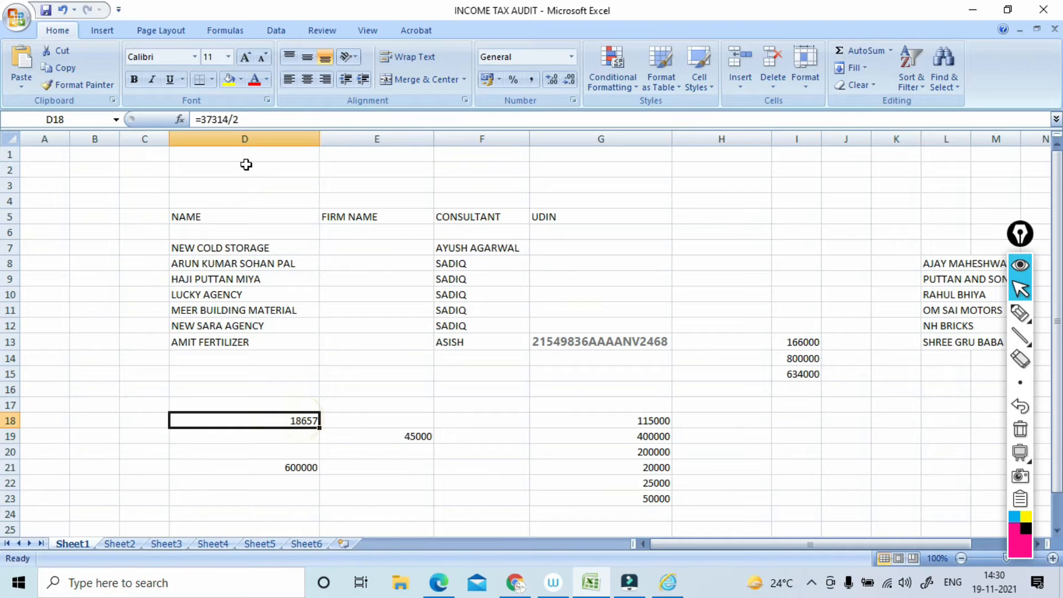
Return to the Profit and Loss Account in Internet Explorer and set the CGST amount to 18657.
key(alt+Tab)
key(alt+Tab)
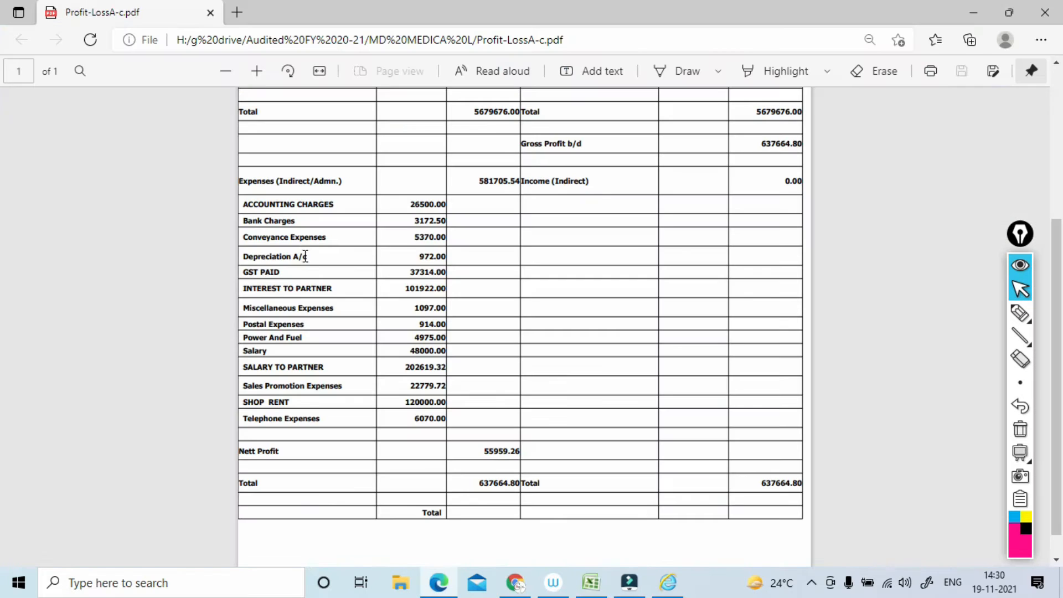
key(alt+Tab)
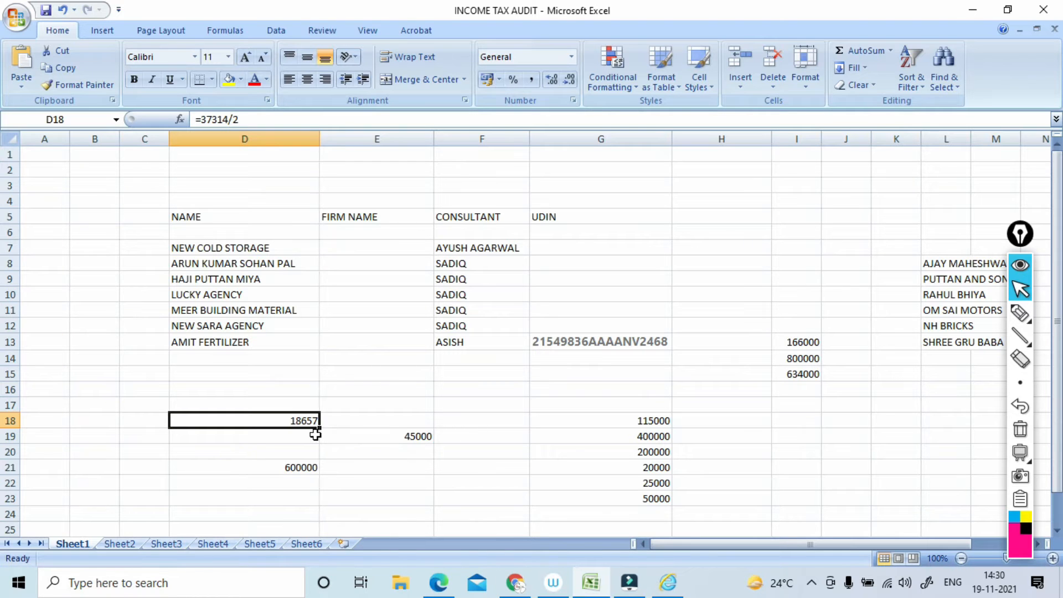
key(alt+Tab)
key(alt+Tab)
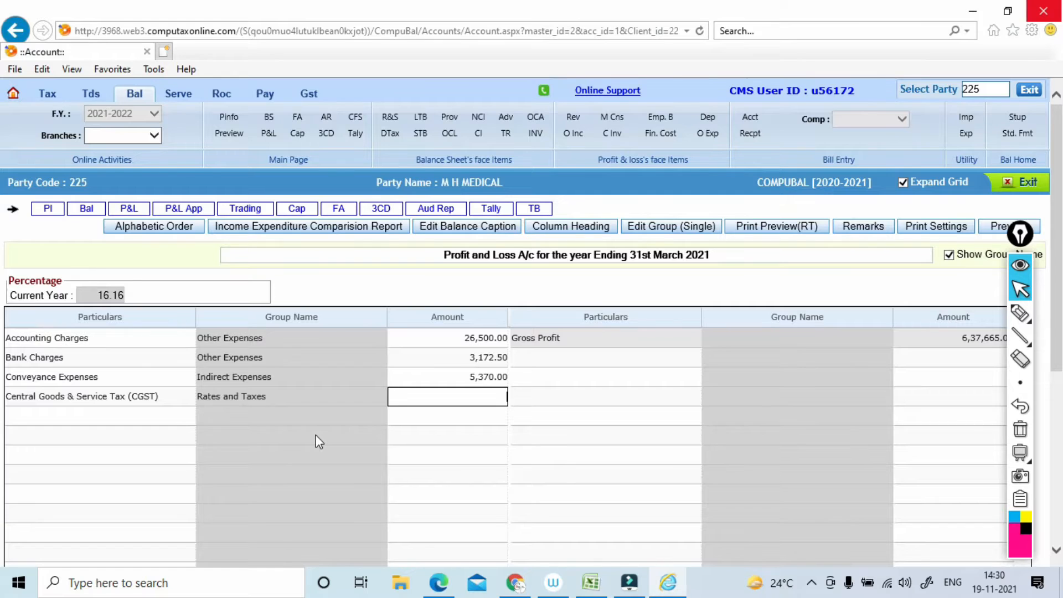
text(18657)
key(Return)
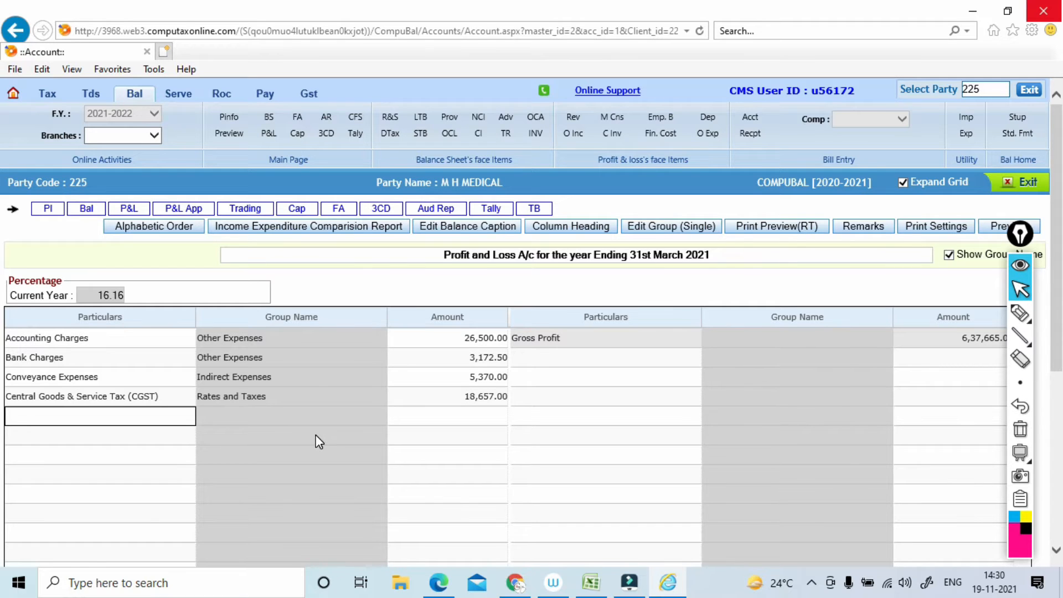
Add State Goods & Services Tax (SGST), under the Rates and Taxes group, as the fifth debit particular.
text(STATE)
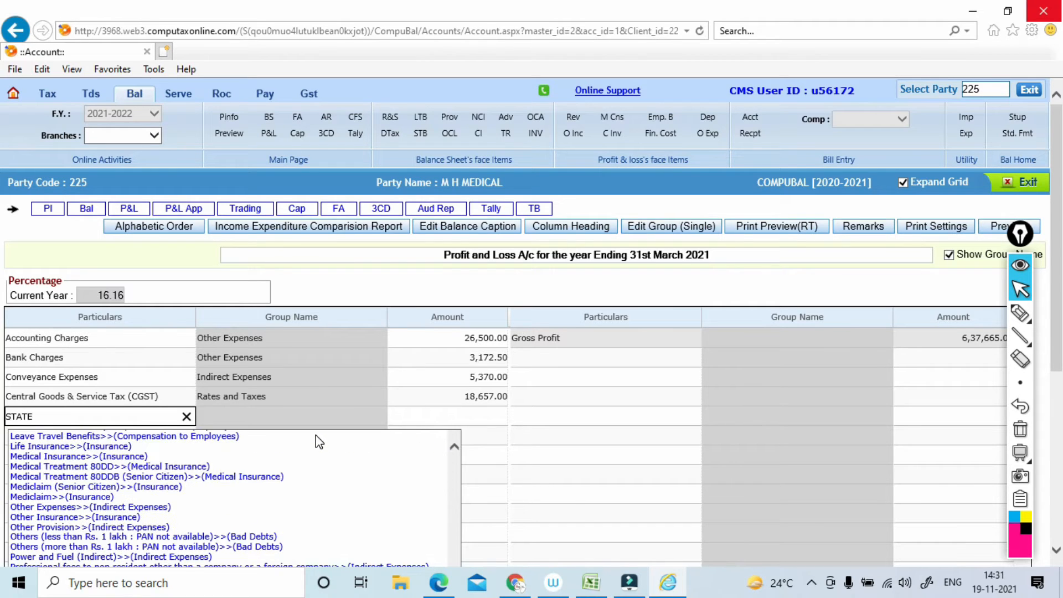
key(Return)
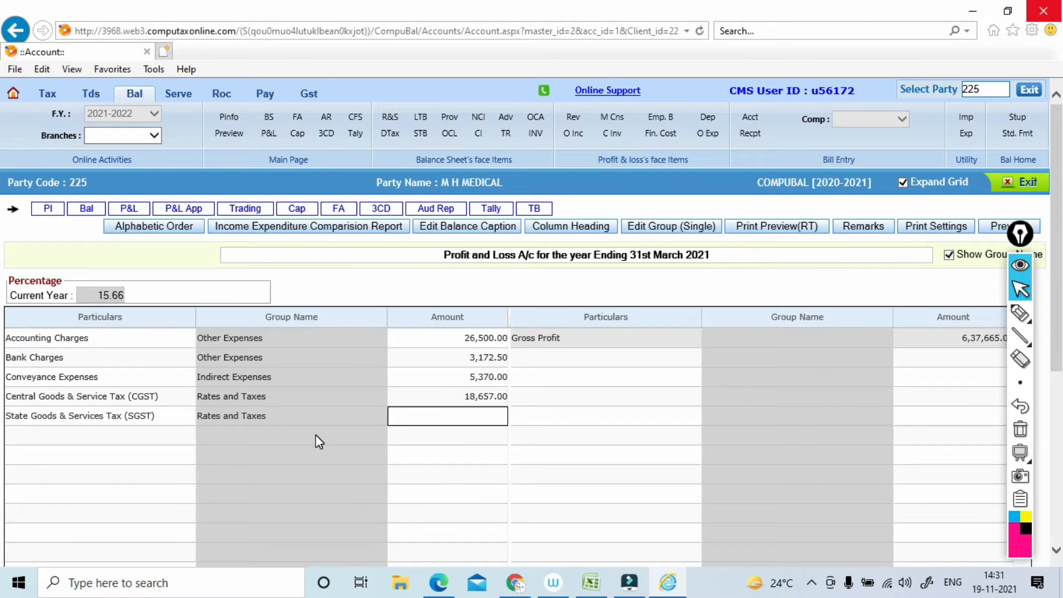
Set the amount of the State Goods & Services Tax (SGST) row to 18657.
text(18657)
key(Return)
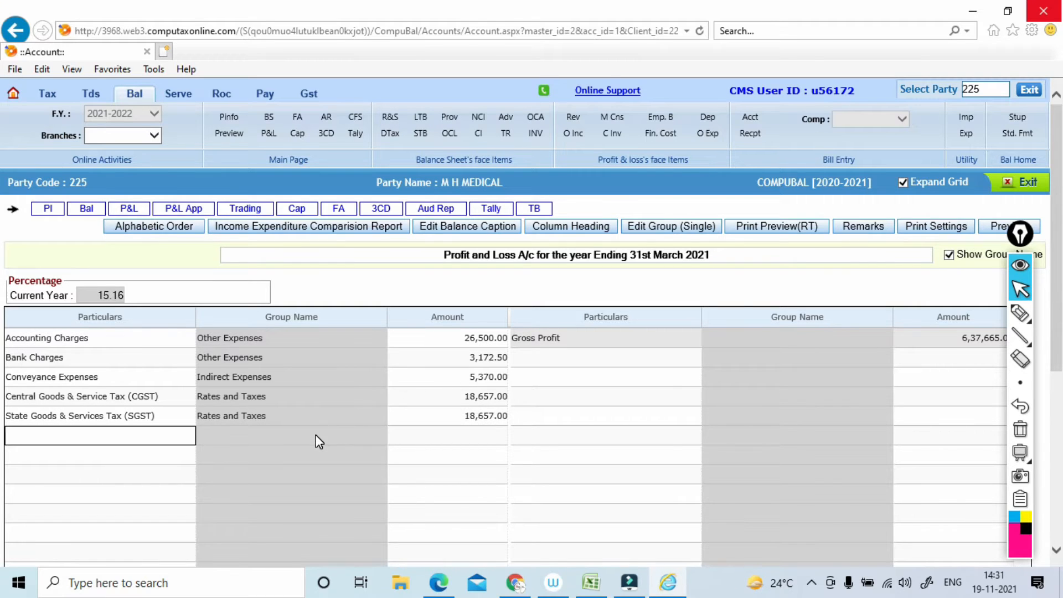
Check the next expense in Profit-LossA-c.pdf in Edge, and add Interest to partners, under Interest Paid to others, as the sixth debit particular.
key(alt+Tab)
key(alt+Tab)
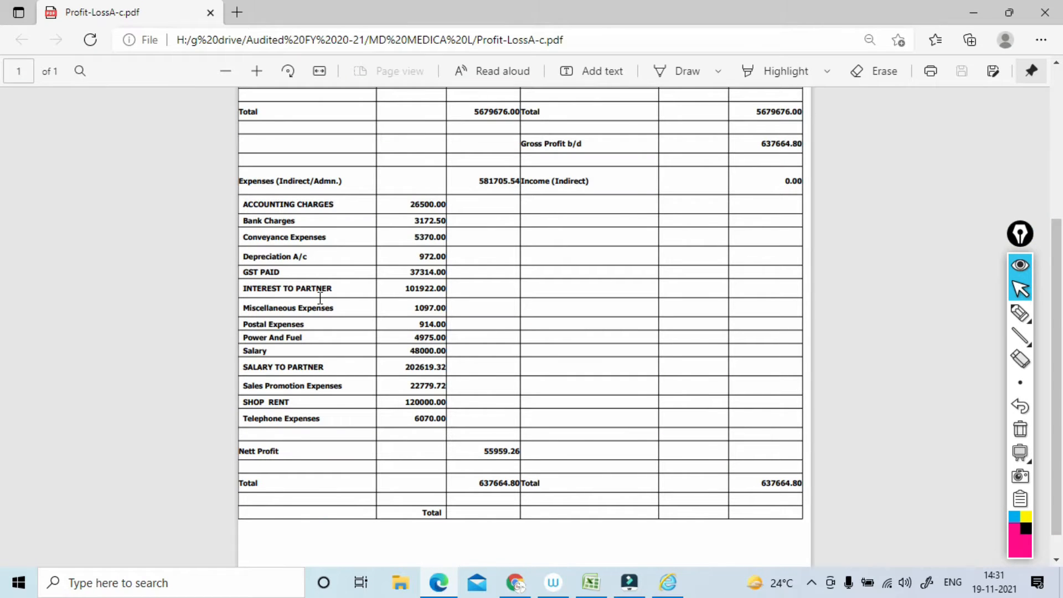
key(alt+Tab)
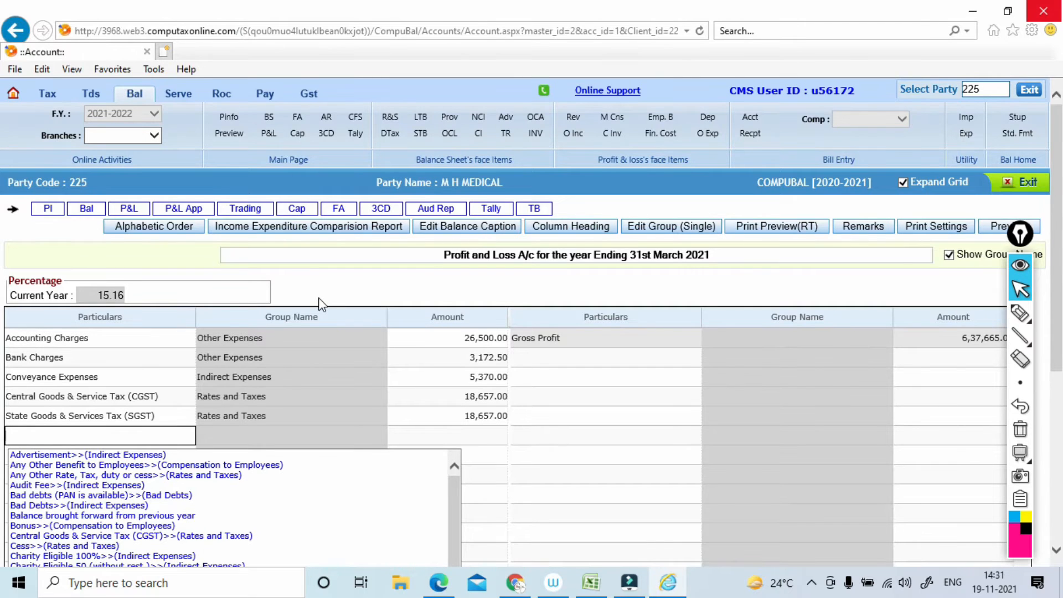
text(Interest)
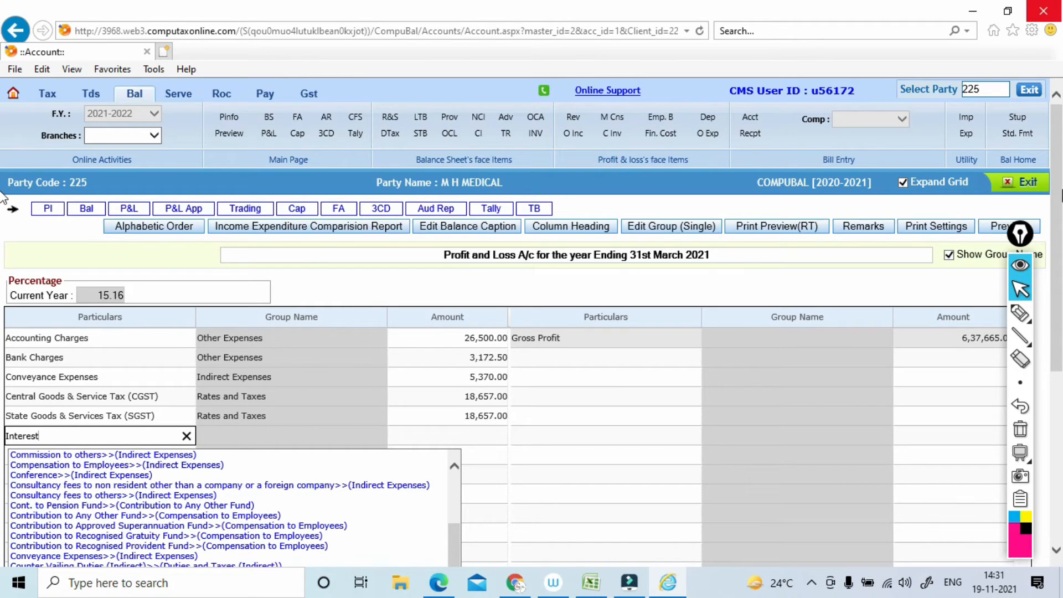
scroll(2, 275, down, 2)
drag(1061, 270, 1060, 315)
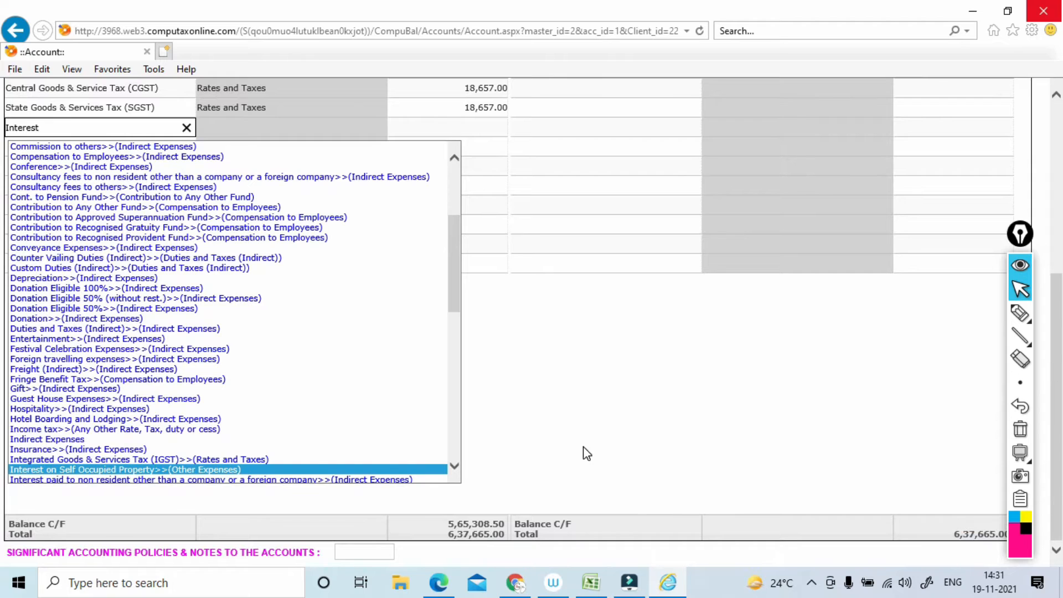
drag(456, 291, 450, 317)
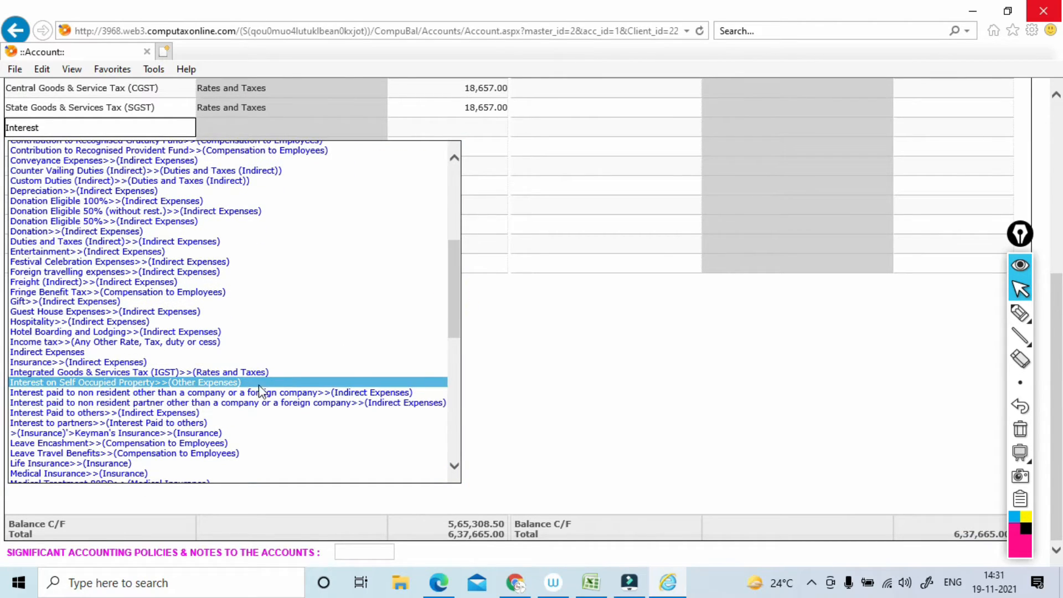
click(102, 425)
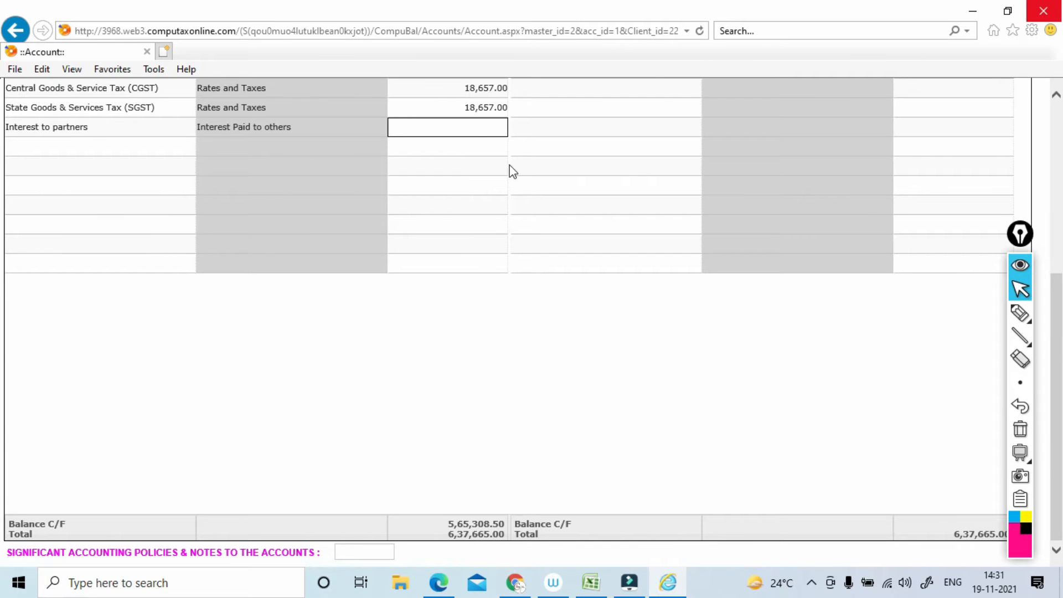
Look up the partner interest figure in the PDF and set the Interest to partners amount to 101922.
key(alt+Tab)
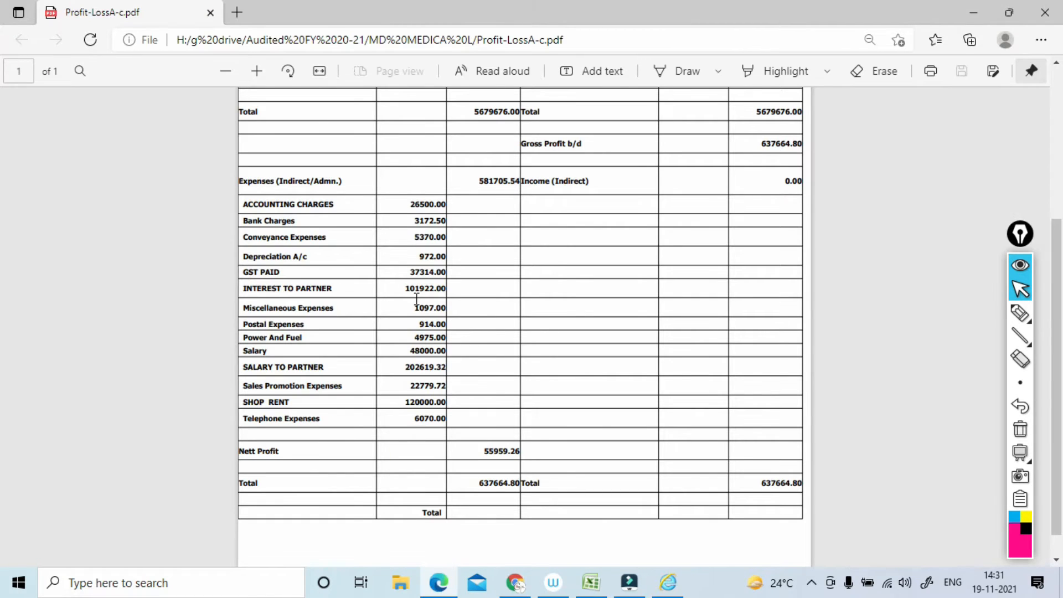
key(alt+Tab)
text(101922)
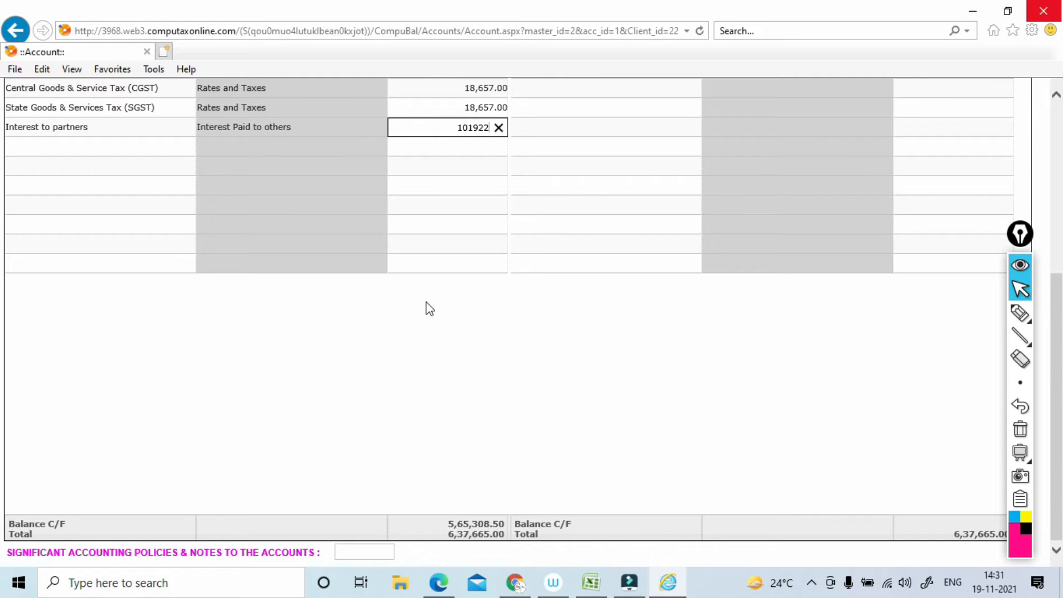
key(Return)
Consult the PDF for the next expense and add a Misc Expenses ledger under the Other Expenses group as the seventh debit particular.
key(alt+Tab)
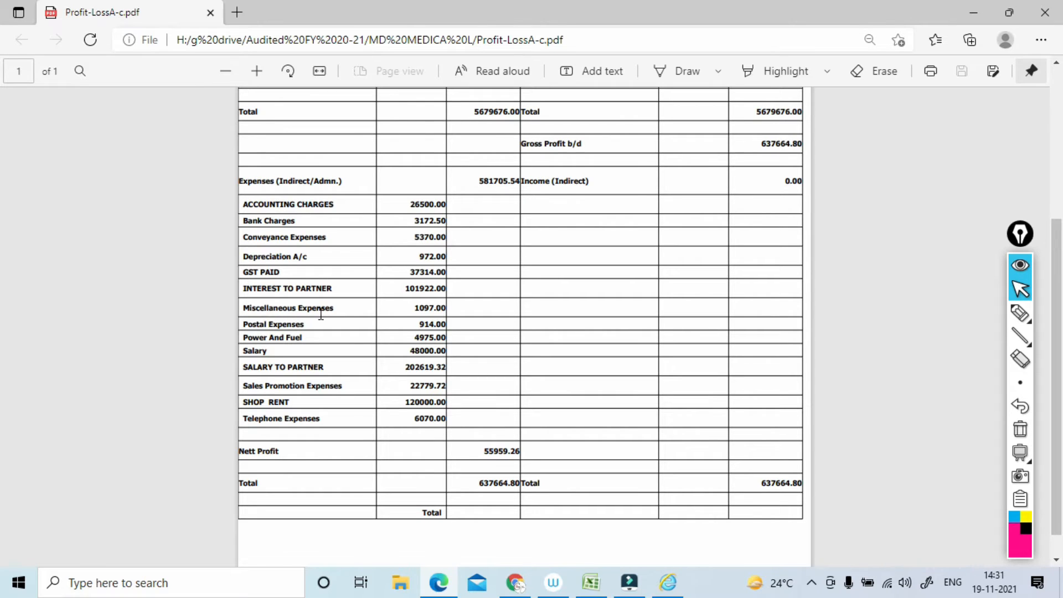
key(alt+Tab)
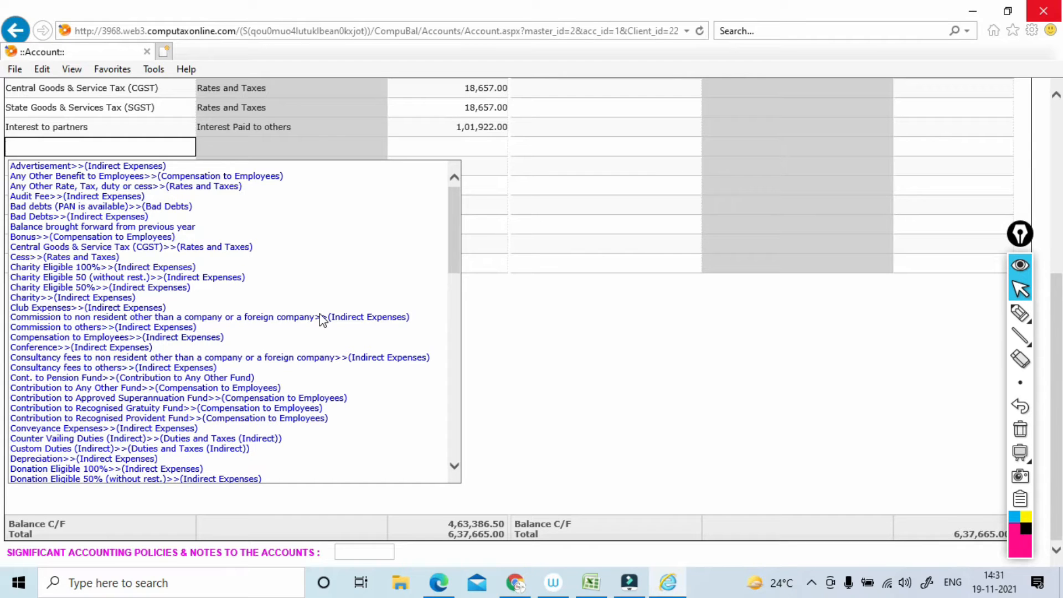
text(Misc )
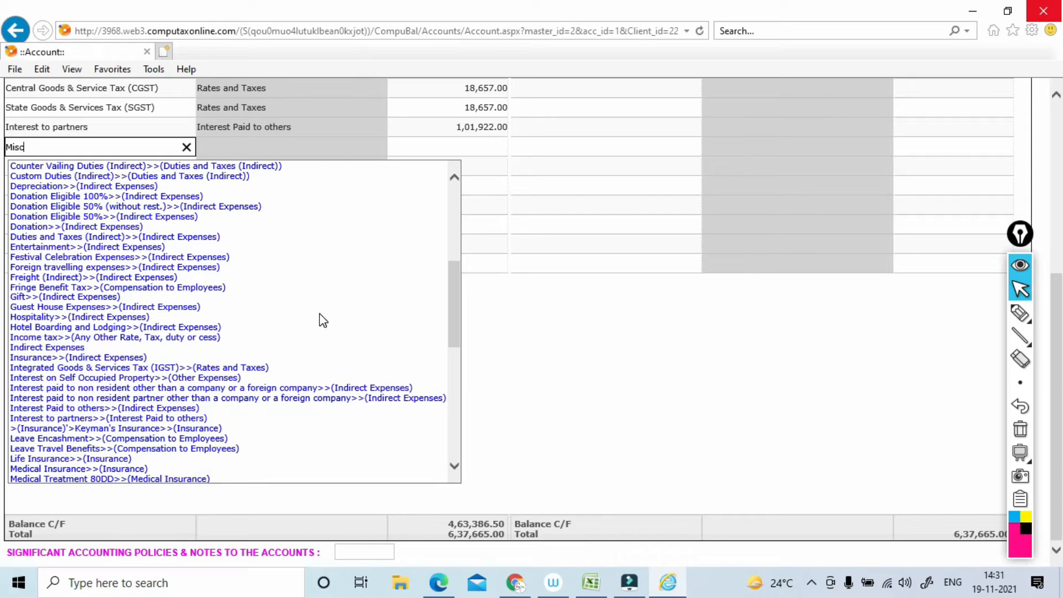
text(Expenses)
key(Return)
text(other)
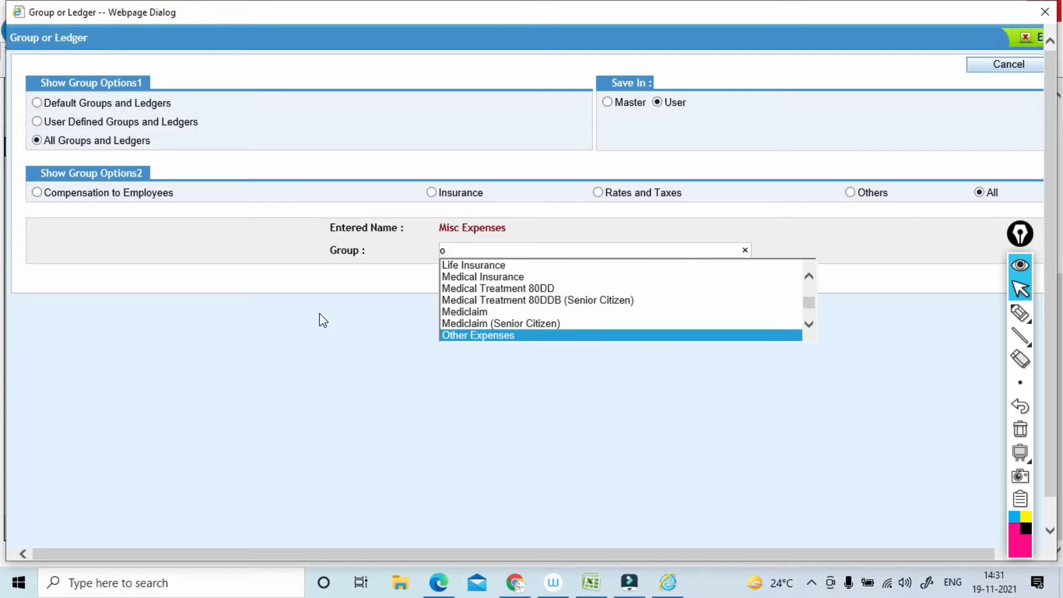
key(Return)
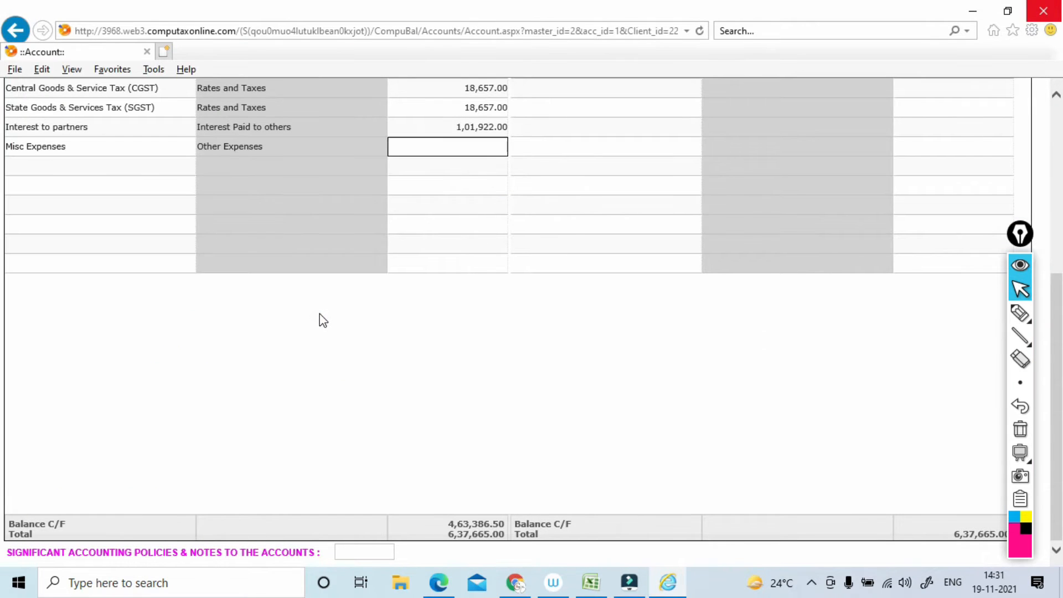
Look up the miscellaneous expenses figure in the PDF and set the Misc Expenses amount to 1097.
key(alt+Tab)
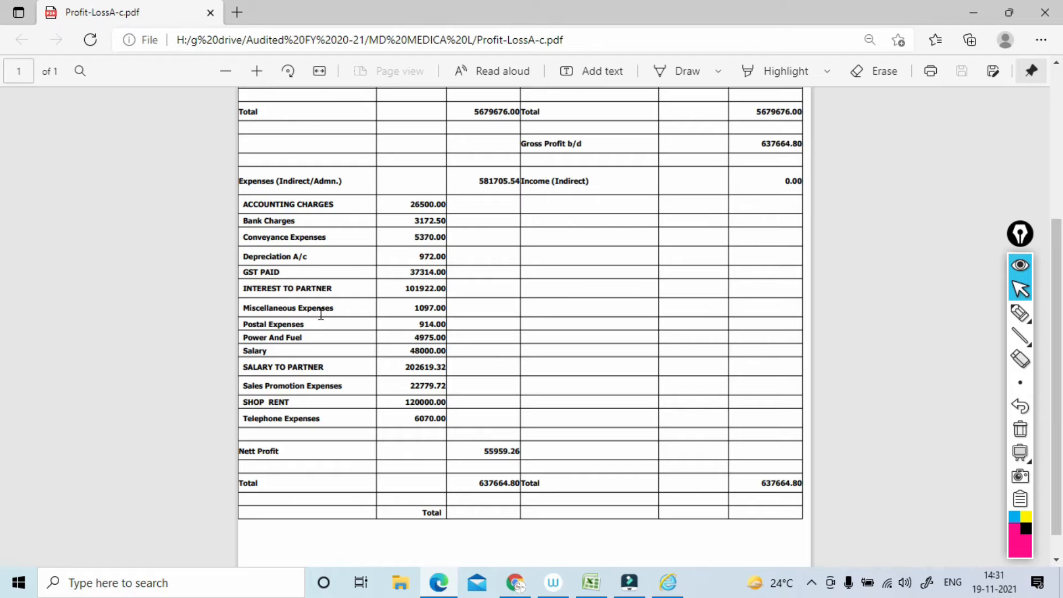
key(alt+Tab)
text(1097)
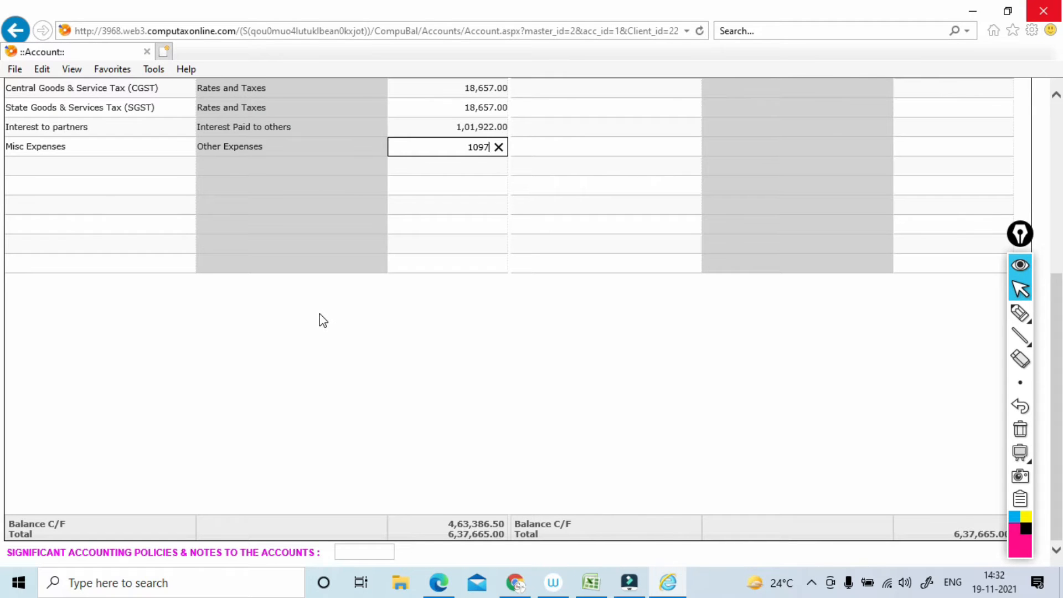
key(Return)
Consult the PDF for the next expense and add a Postal Expenses ledger under the Other Expenses group as the eighth debit particular.
key(alt+Tab)
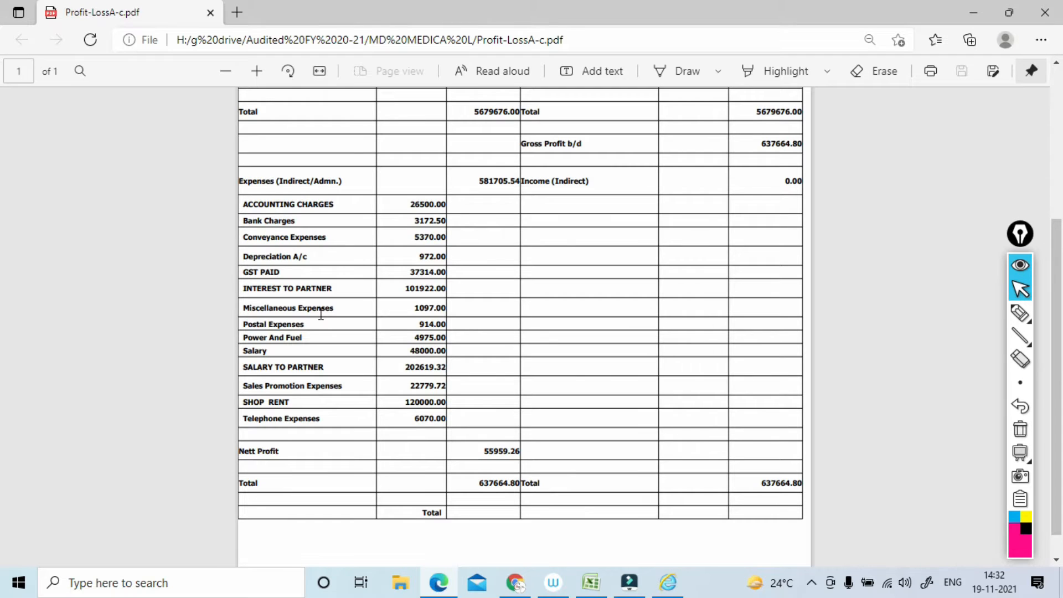
key(alt+Tab)
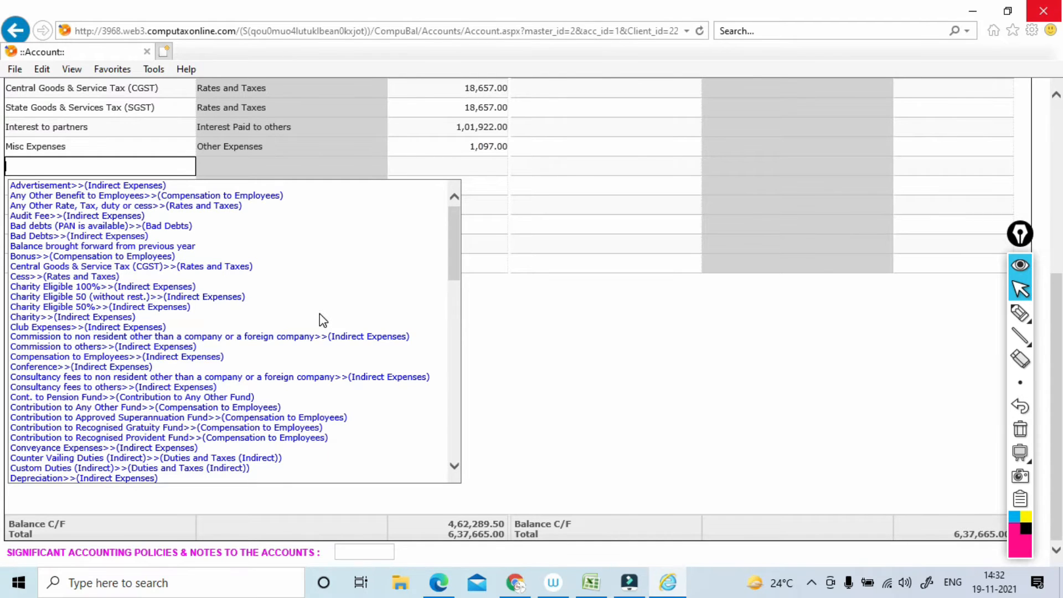
text(Postal Expenses)
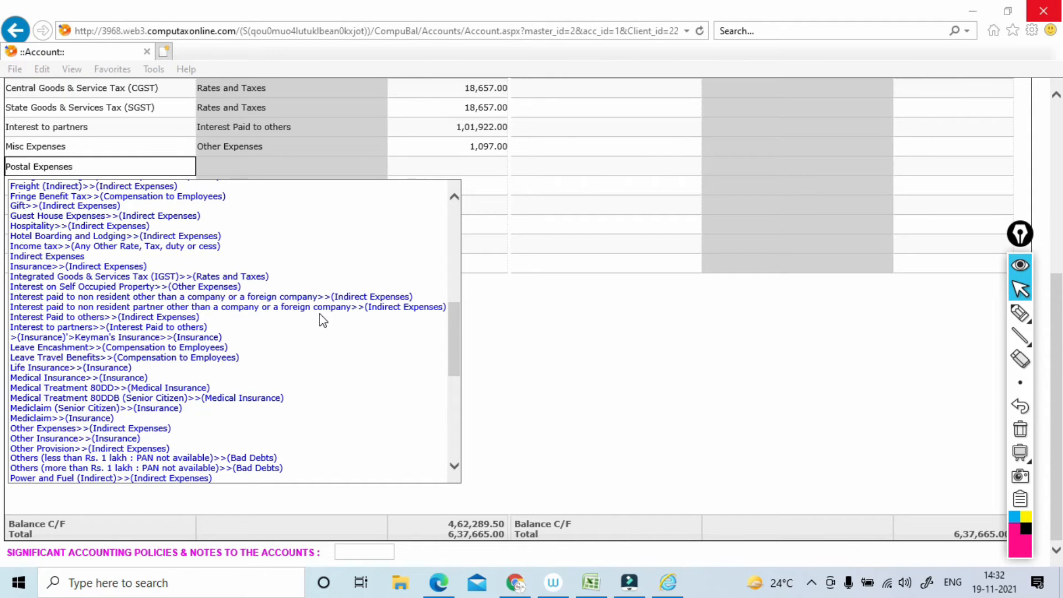
text(o)
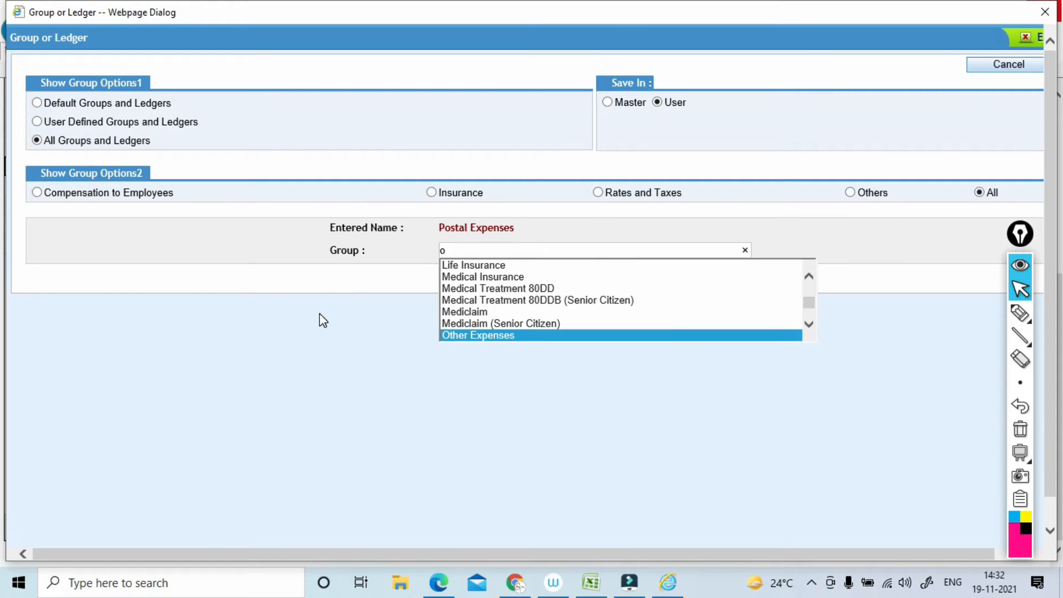
text(ther)
key(Return)
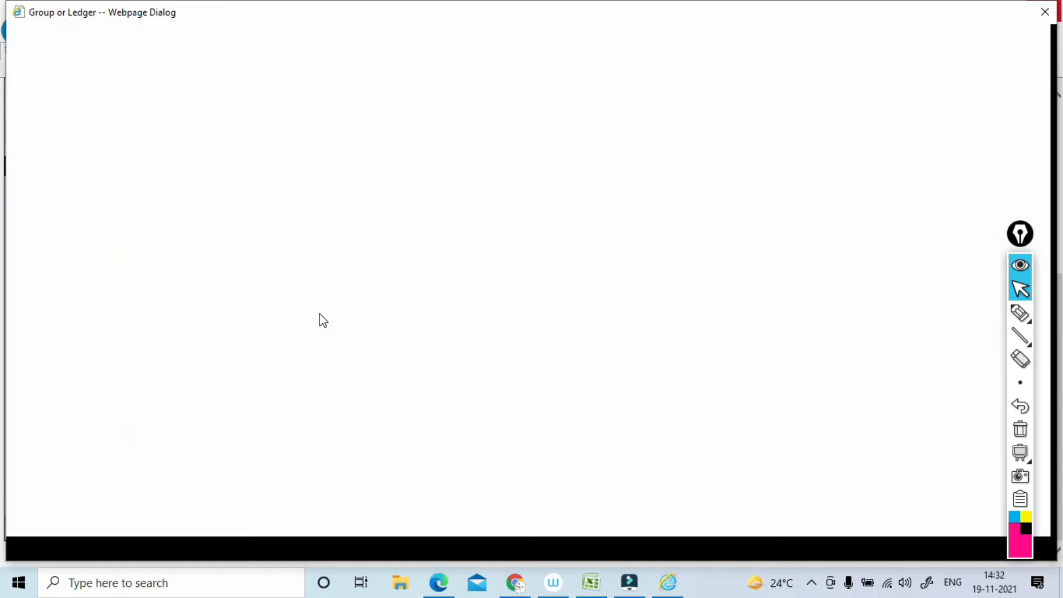
key(Tab)
Look up the postal expenses figure in the PDF and set the Postal Expenses amount to 914.
key(alt+Tab)
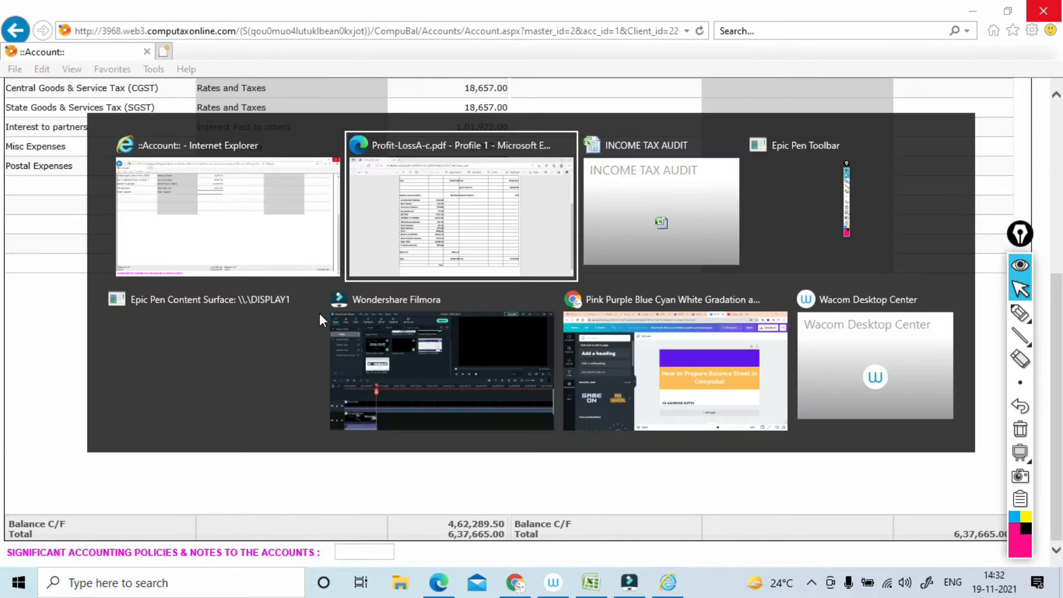
key(alt+Tab)
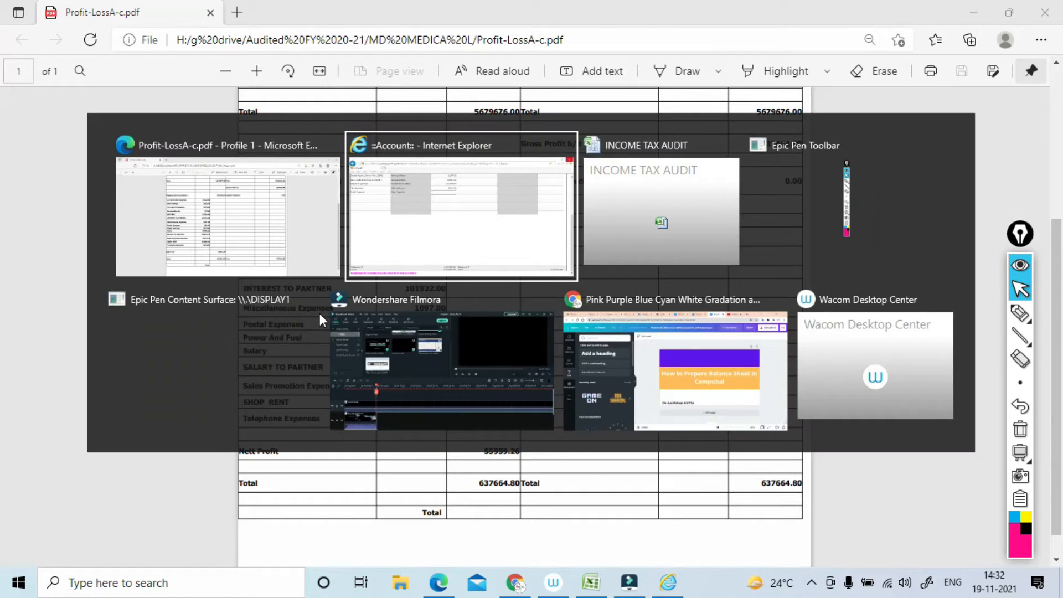
text(914)
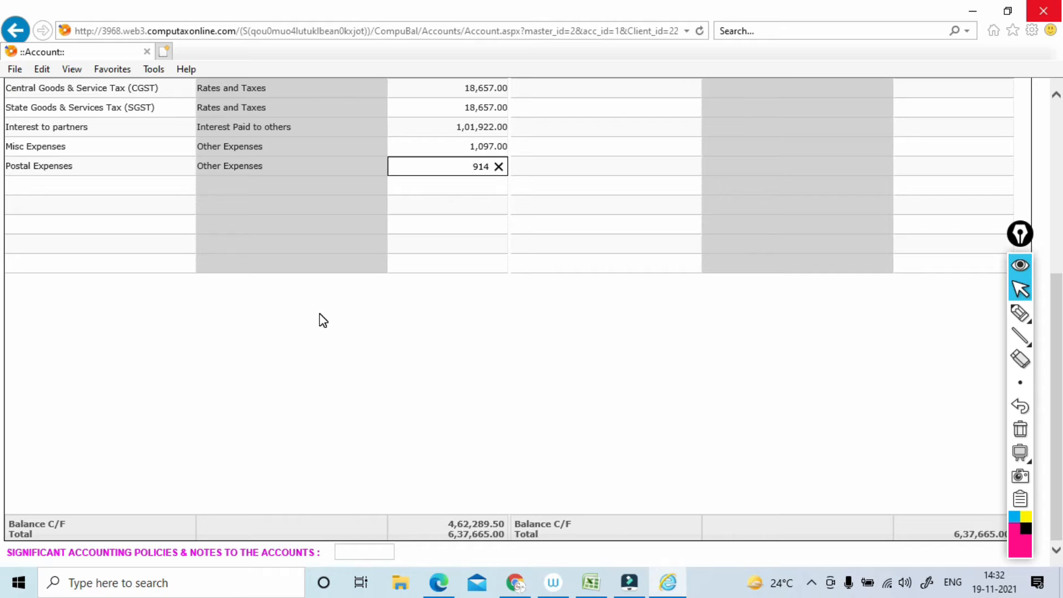
key(Tab)
Add Power and Fuel (Indirect), under Indirect Expenses, as the ninth debit particular with the PDF's amount of 4975.
key(alt+Tab)
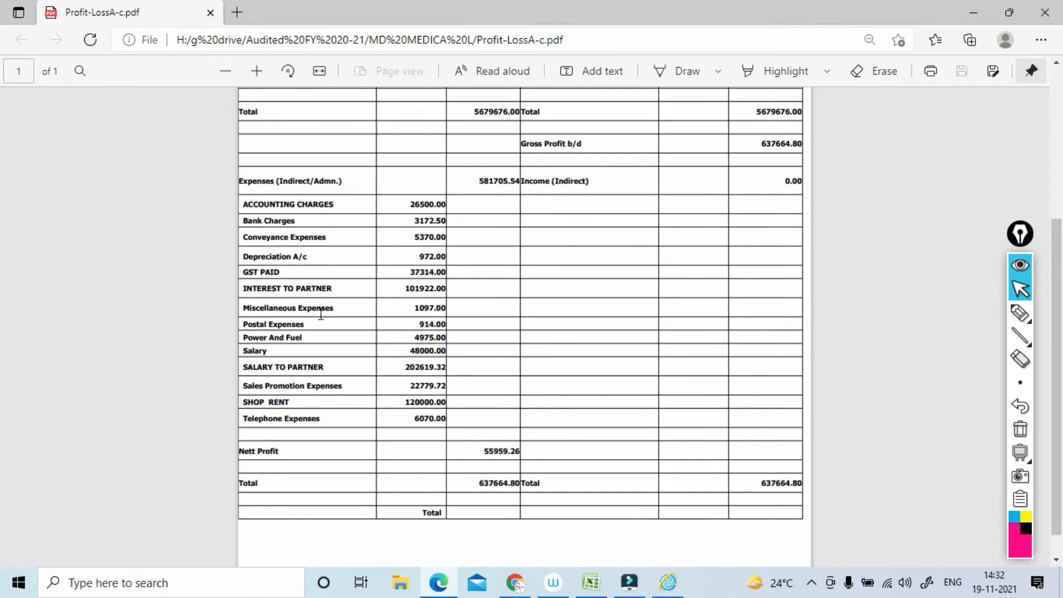
key(alt+Tab)
text(Power)
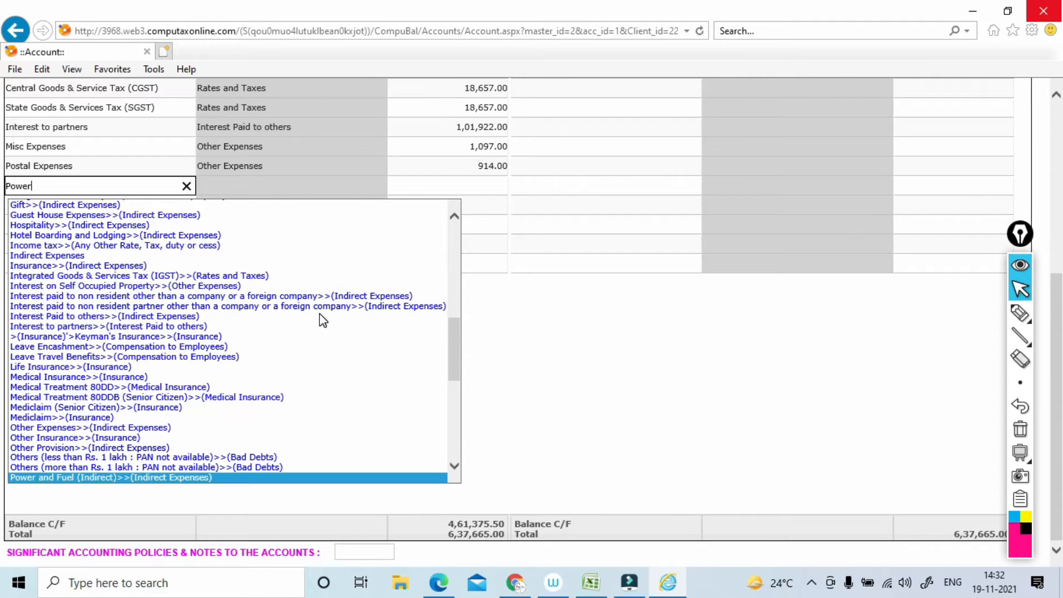
key(Tab)
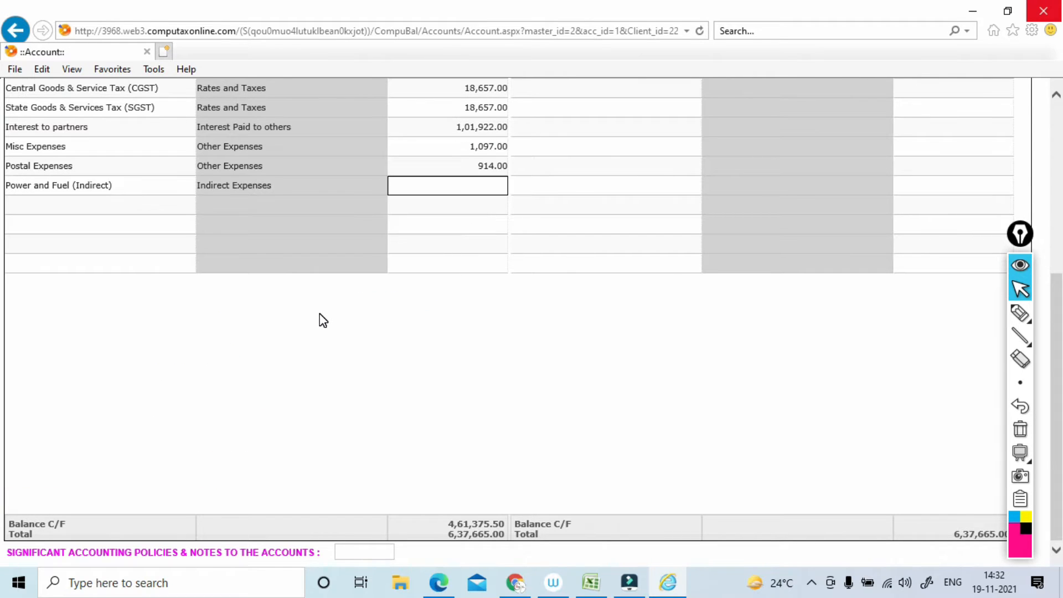
key(alt+Tab)
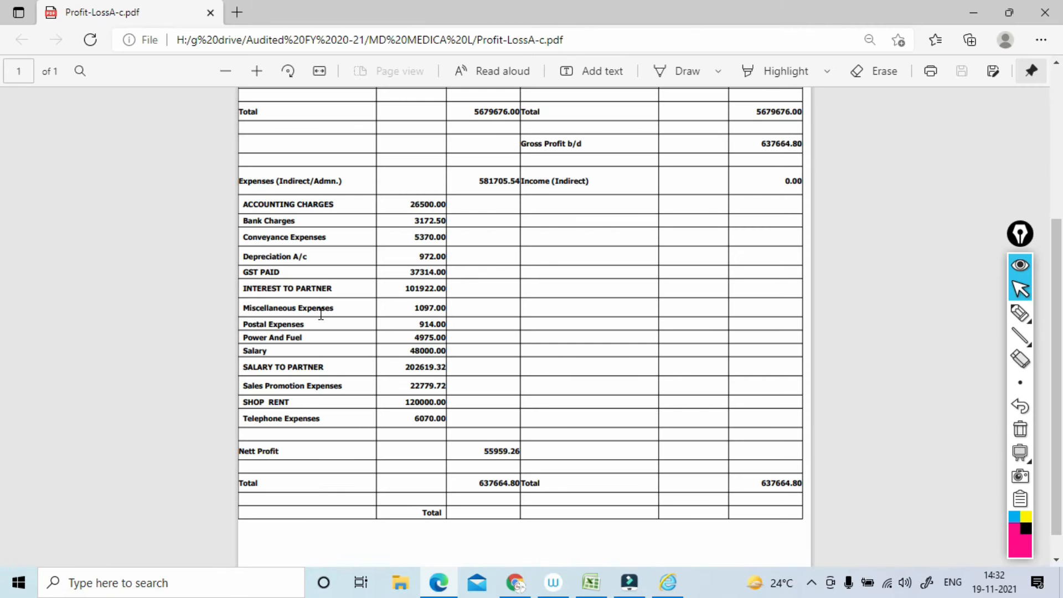
key(alt+Tab)
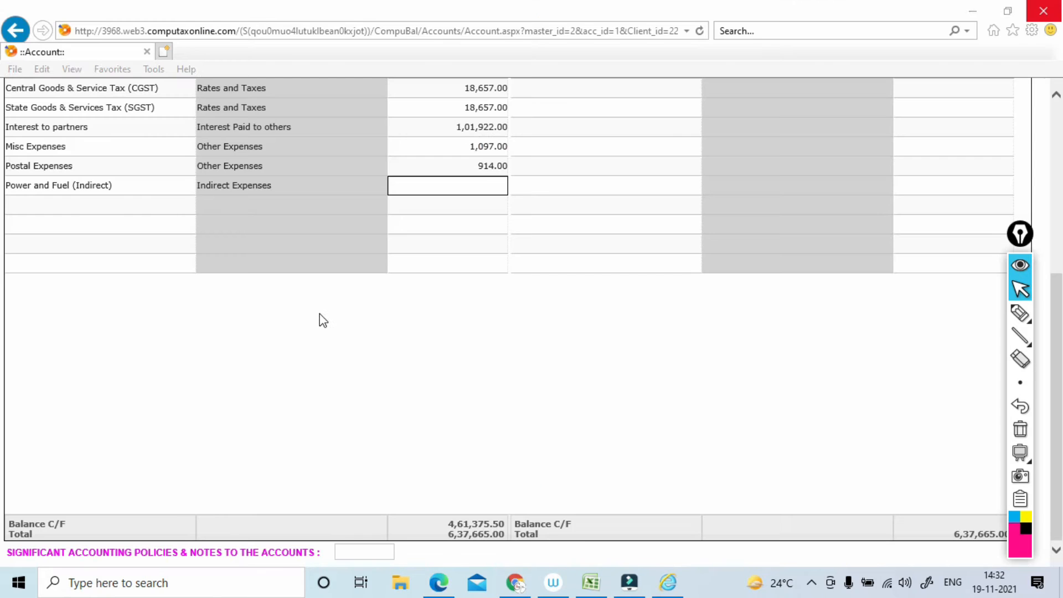
text(4975)
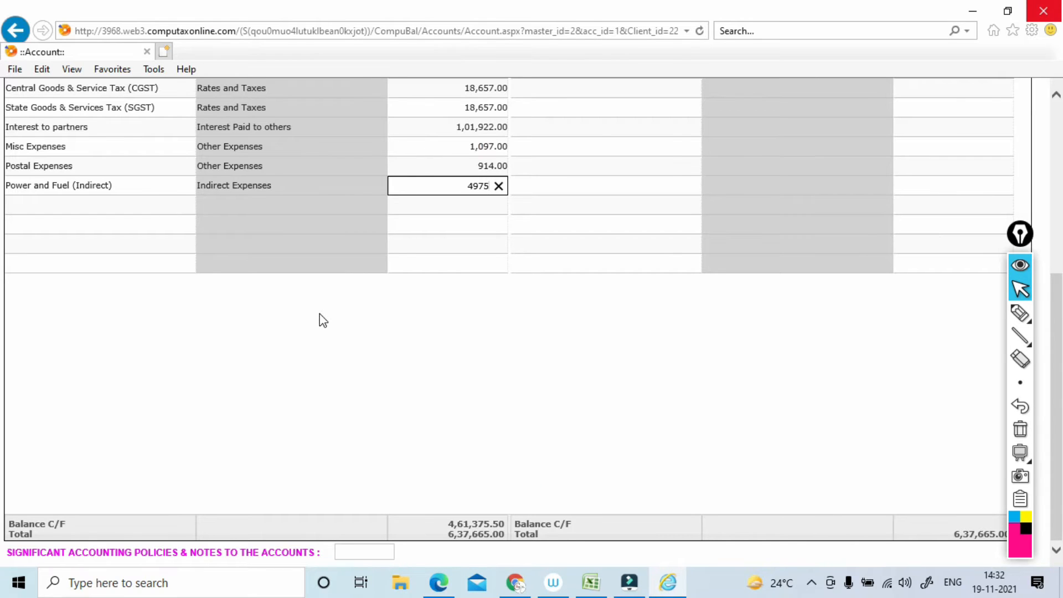
key(Tab)
Add Salaries and Wages, under Compensation to Employees, as the next debit particular with the PDF's salary amount of 48000.
key(alt+Tab)
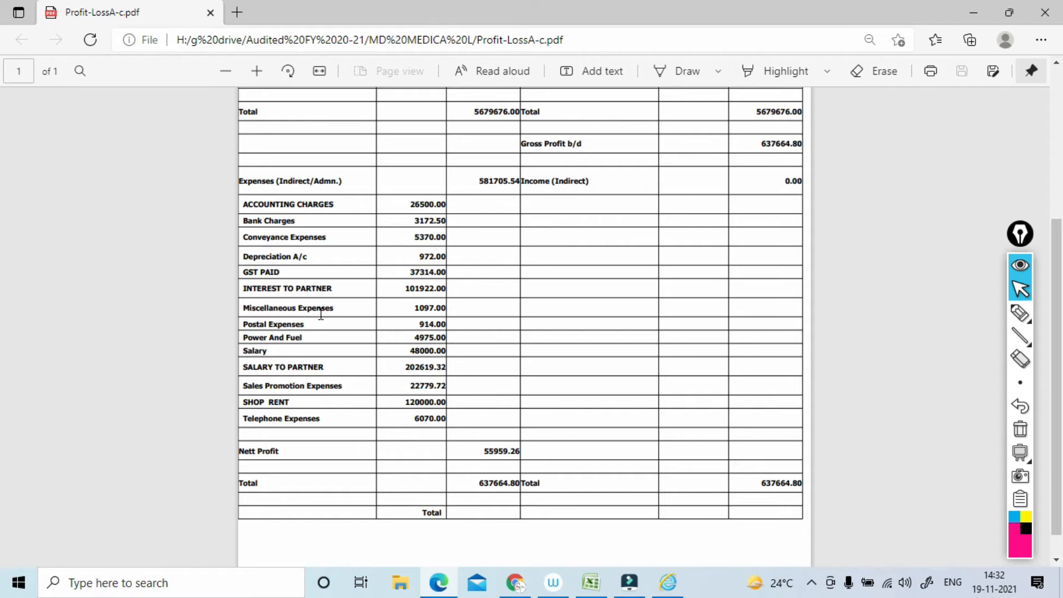
key(alt+Tab)
text(Salary)
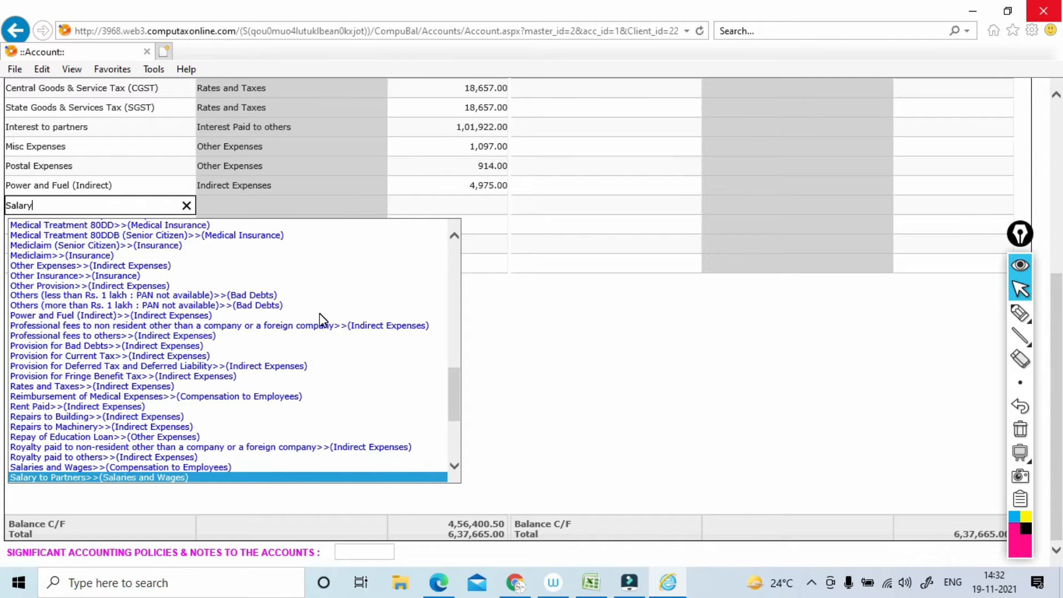
key(Up)
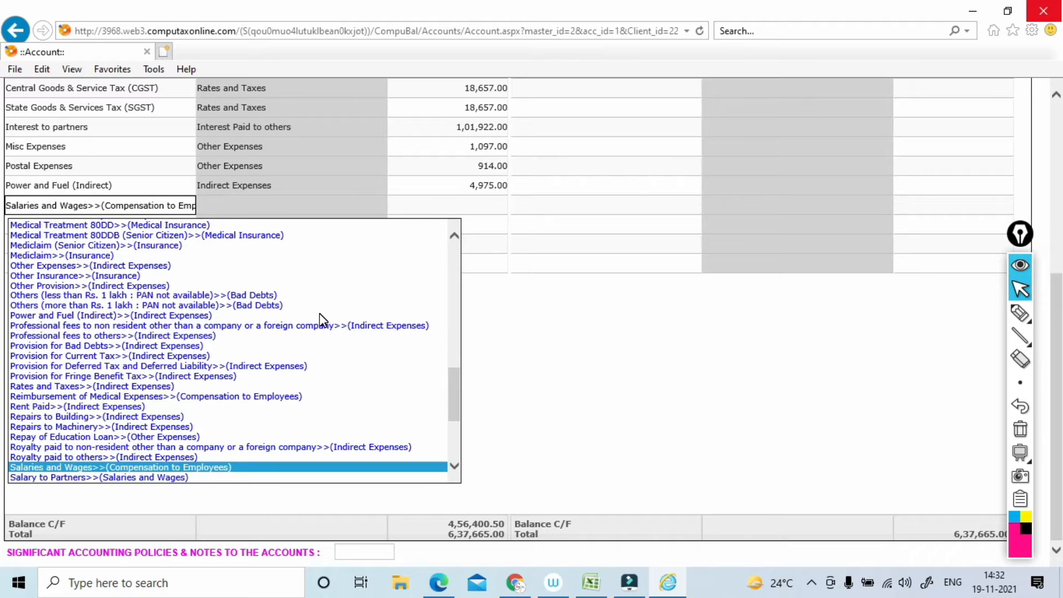
key(Return)
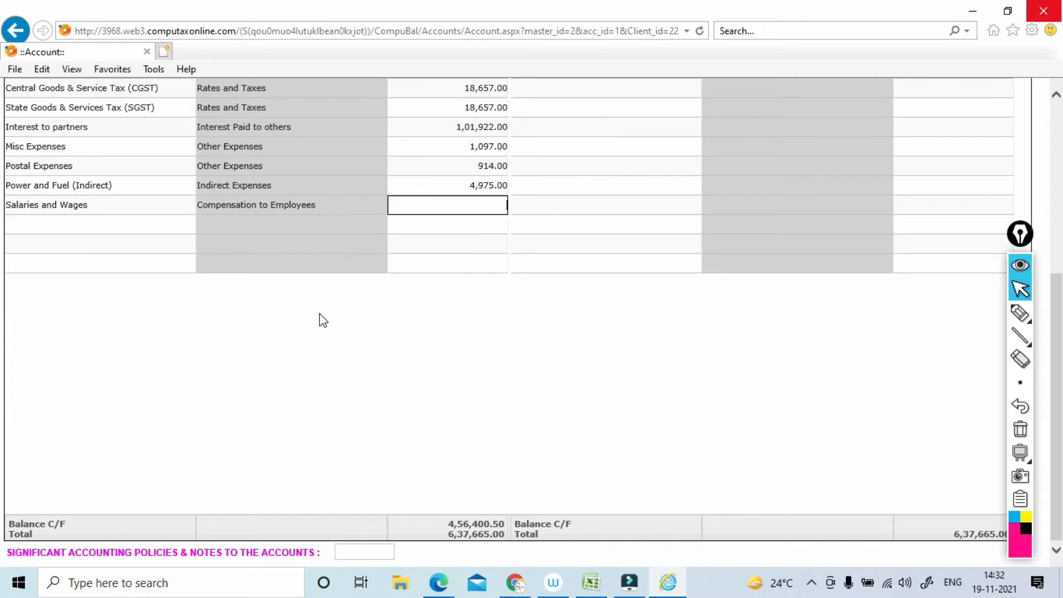
key(alt+Tab)
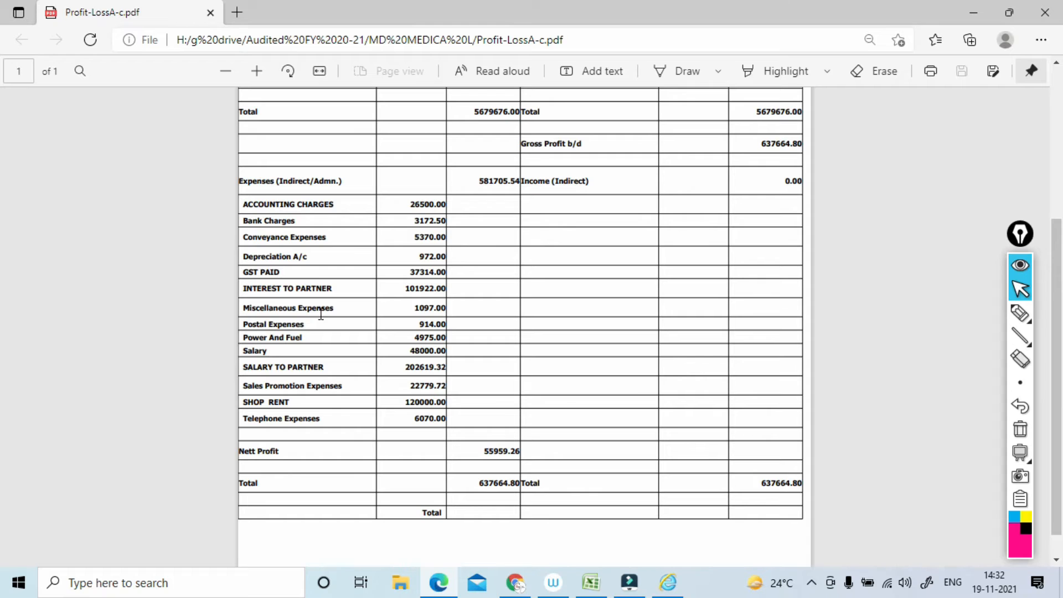
key(alt+Tab)
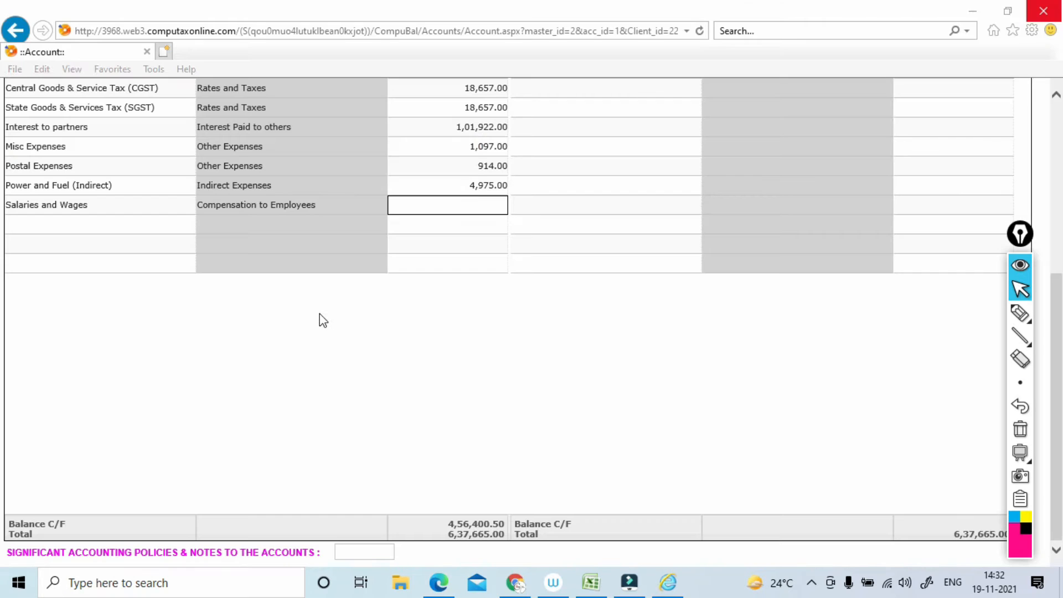
text(48000)
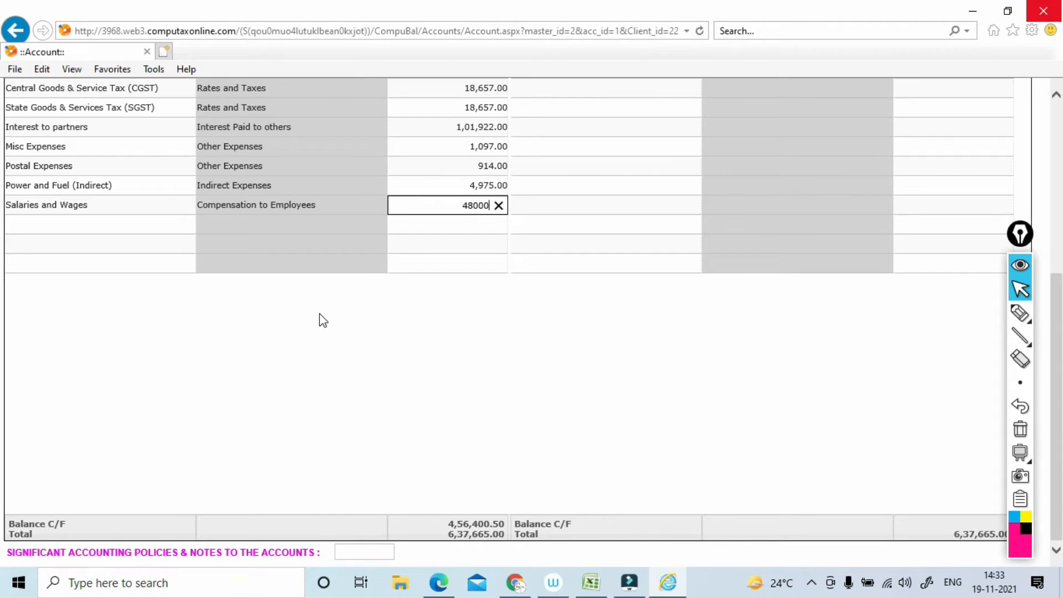
key(Return)
Add Salary to Partners, under Salaries and Wages, as the next debit particular with the PDF's amount of 202619.32.
text(Salary)
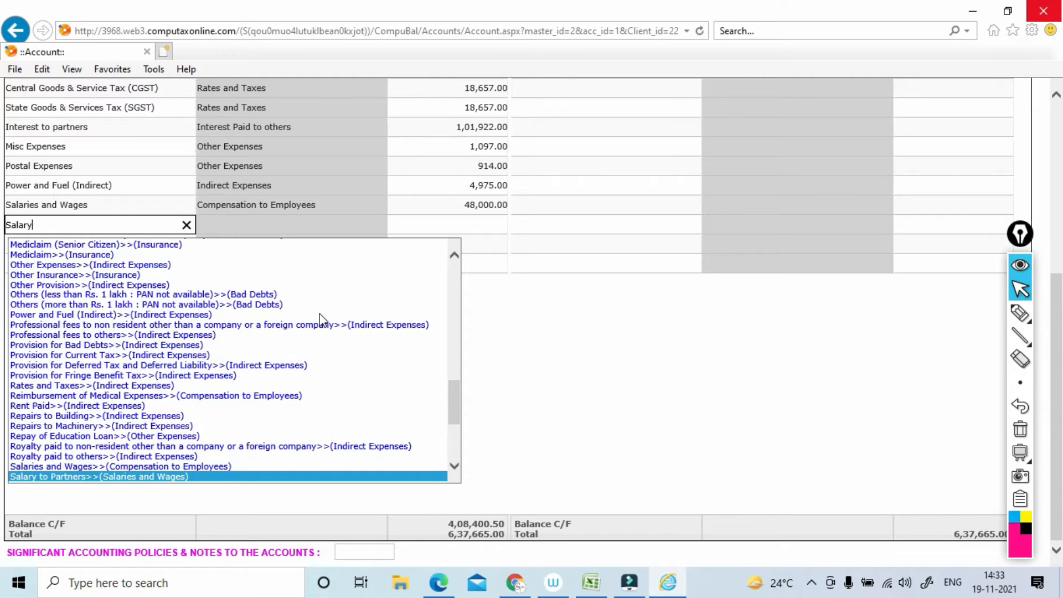
key(Return)
key(alt+Tab)
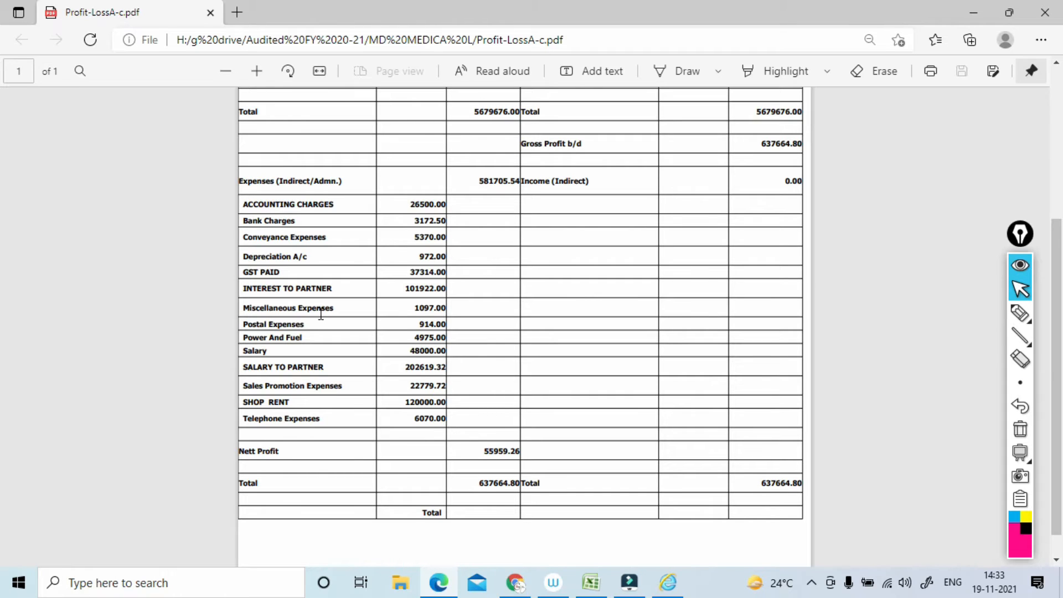
key(alt+Tab)
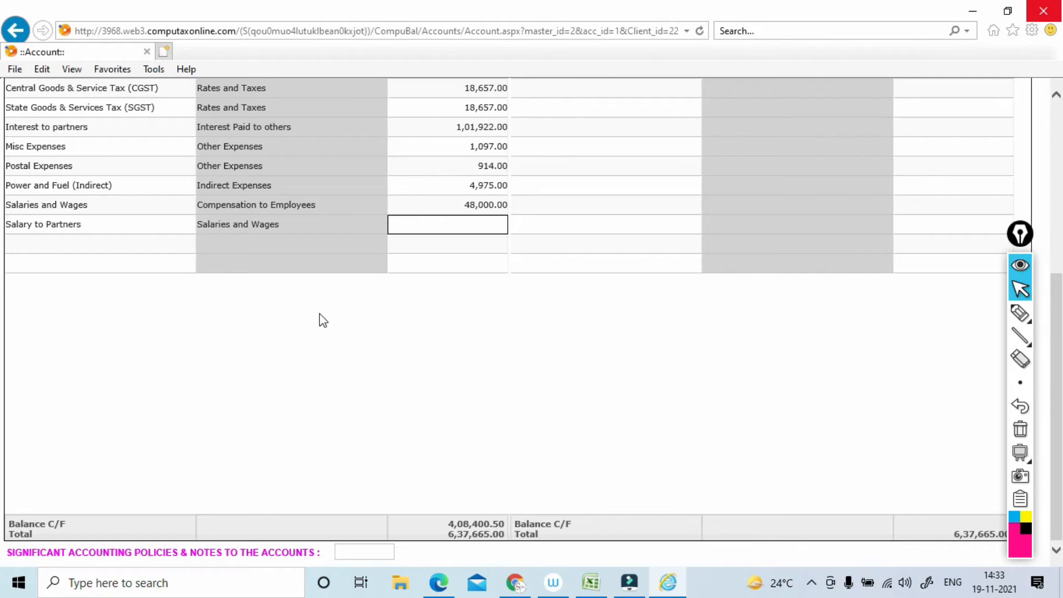
text(202619.32)
key(Return)
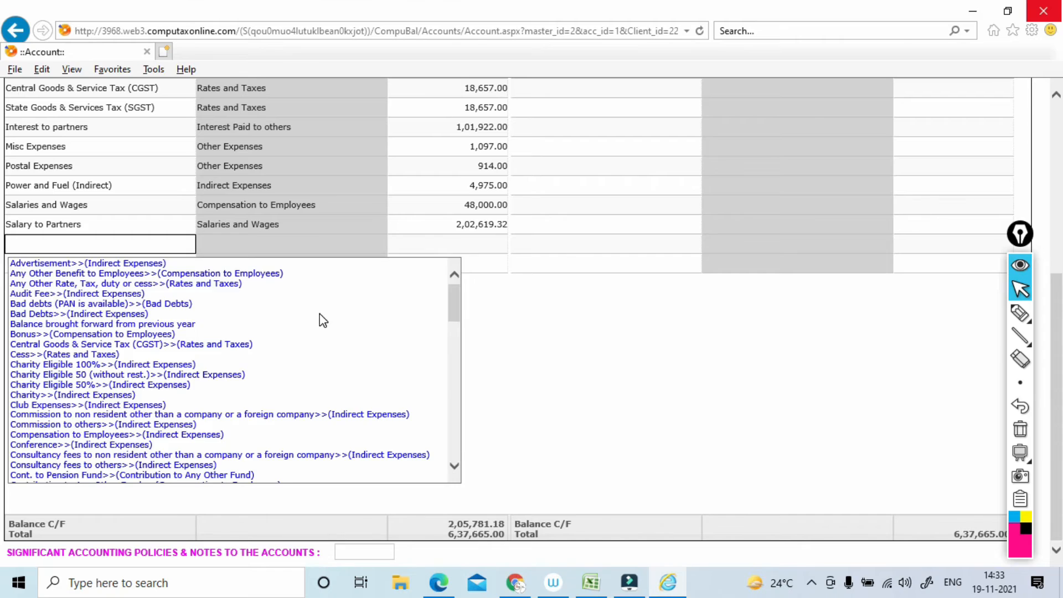
Consult the PDF for the next expense and start creating a Sales Promotion Expenses ledger below Salary to Partners.
key(alt+Tab)
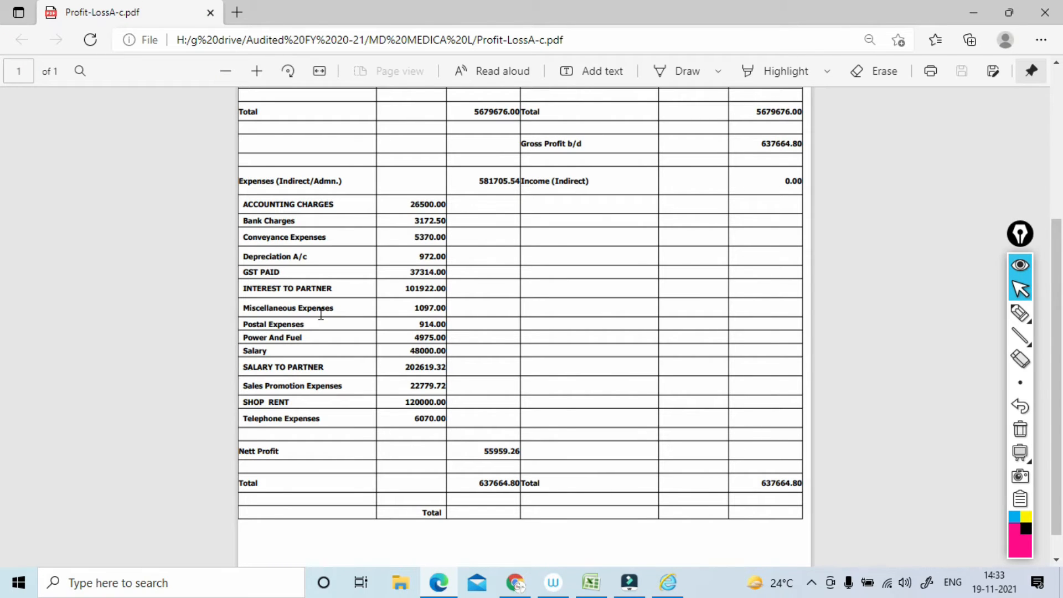
key(alt+Tab)
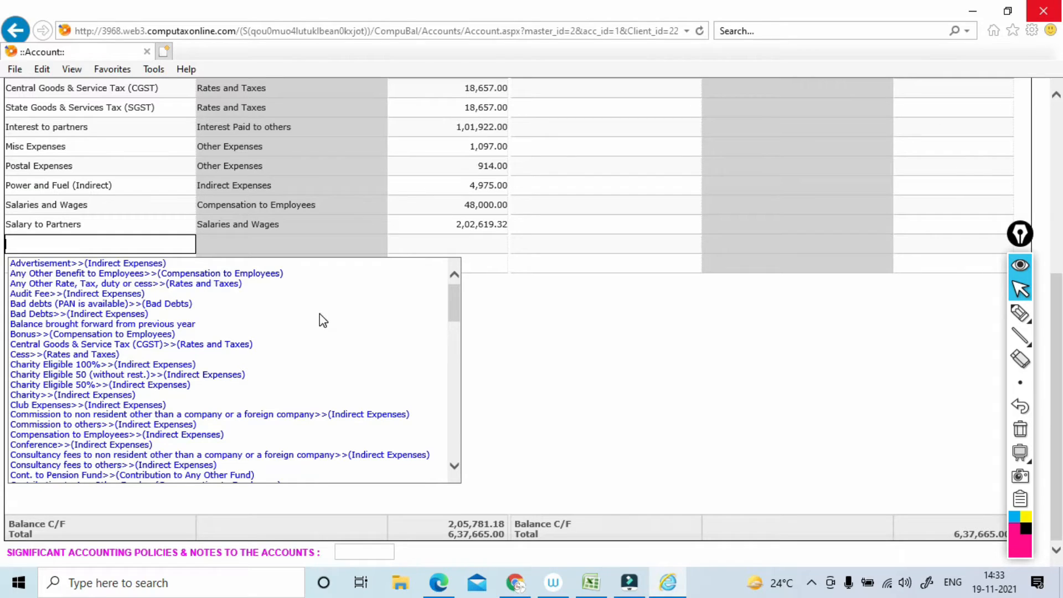
text(Sal)
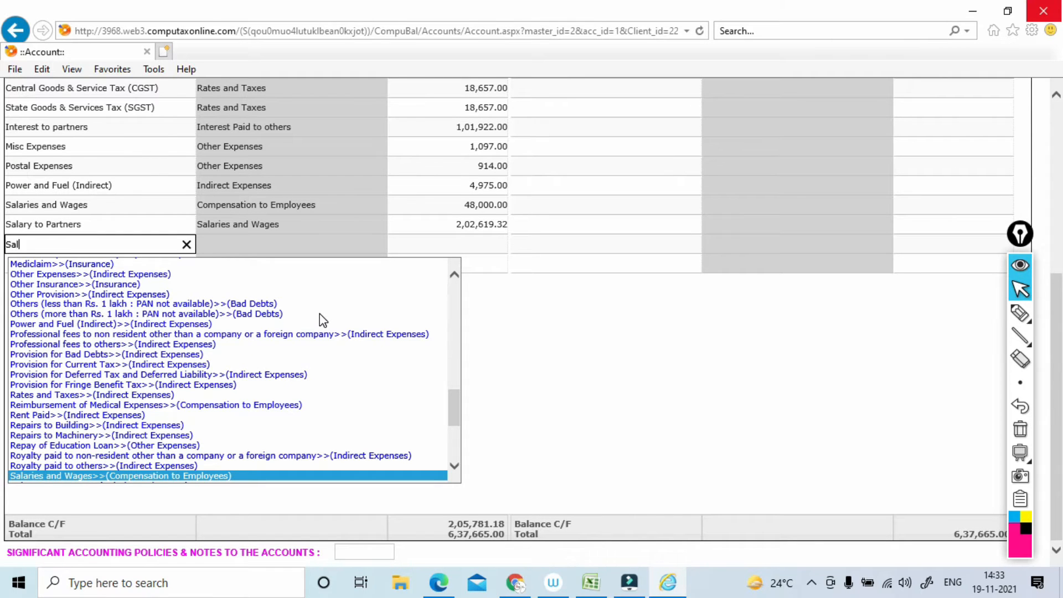
text(es P)
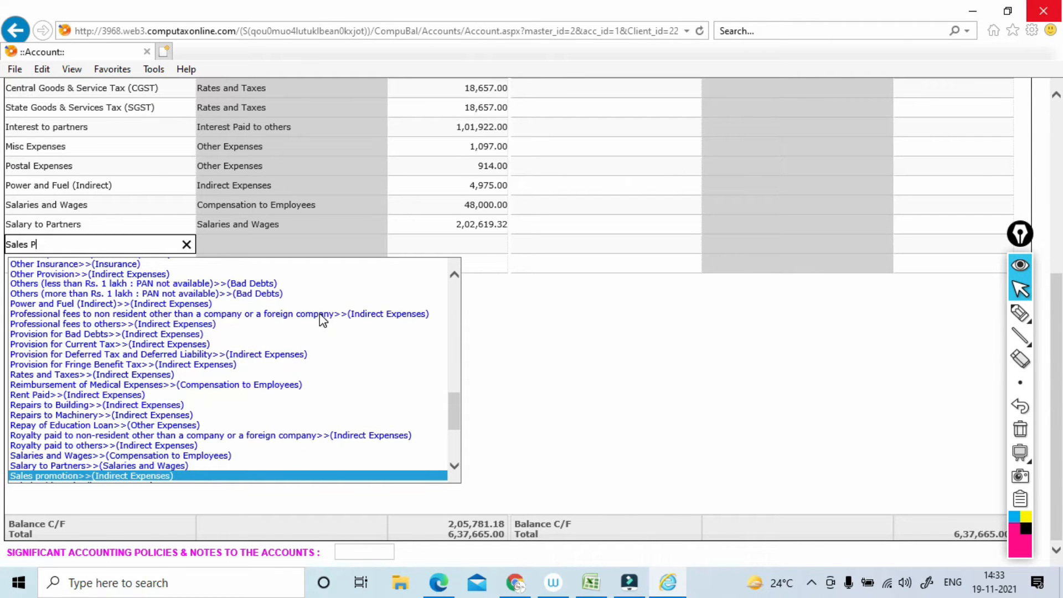
text(romotion Expenses)
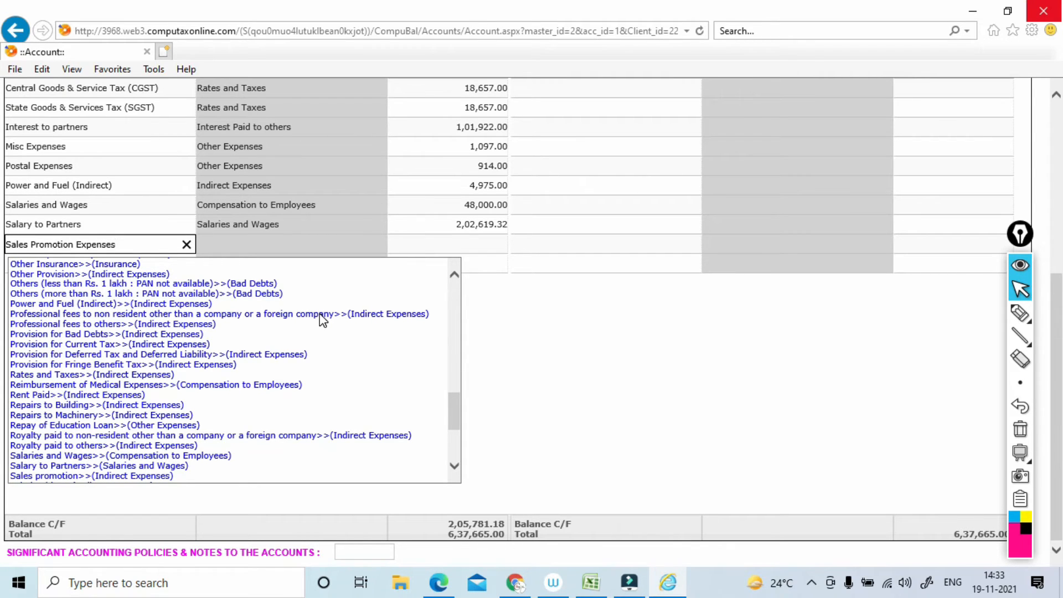
key(Return)
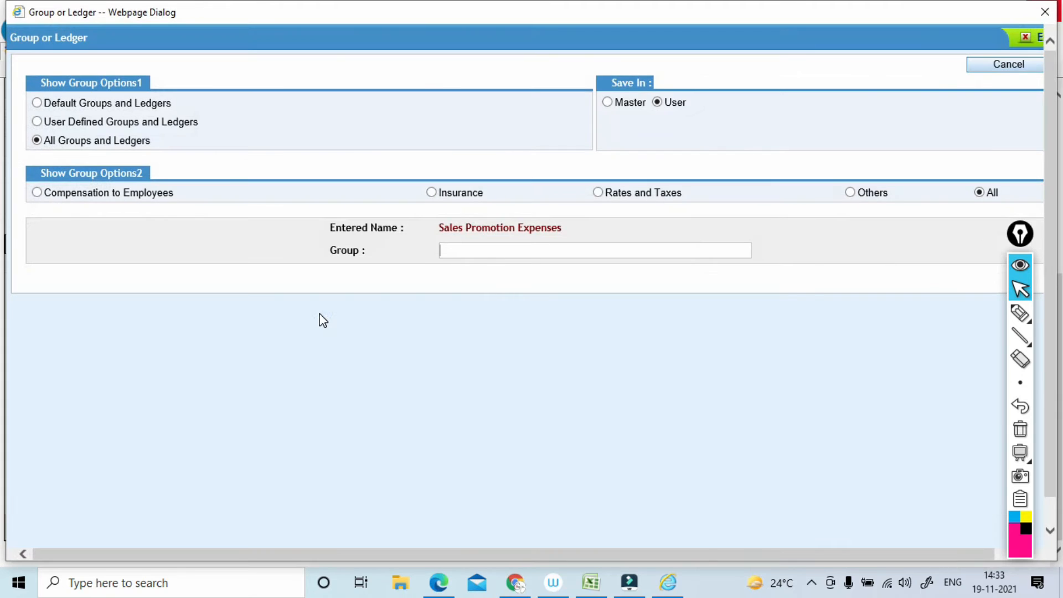
Assign Sales Promotion Expenses to the Other Expenses group and enter its amount as 22779.72, taken from the Profit-LossA-c PDF.
text(other)
key(Return)
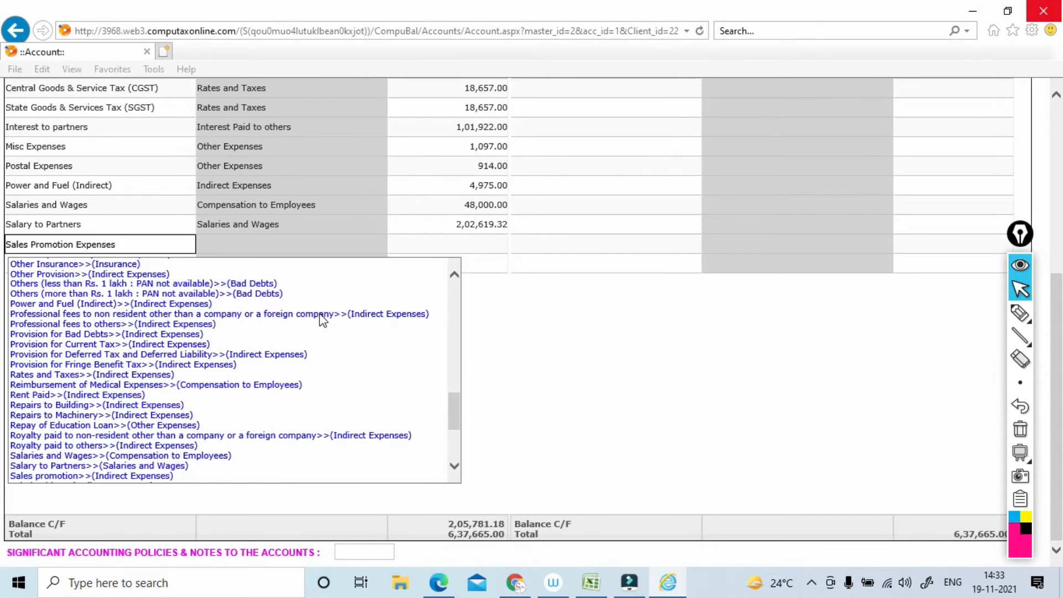
key(Tab)
key(alt+Tab)
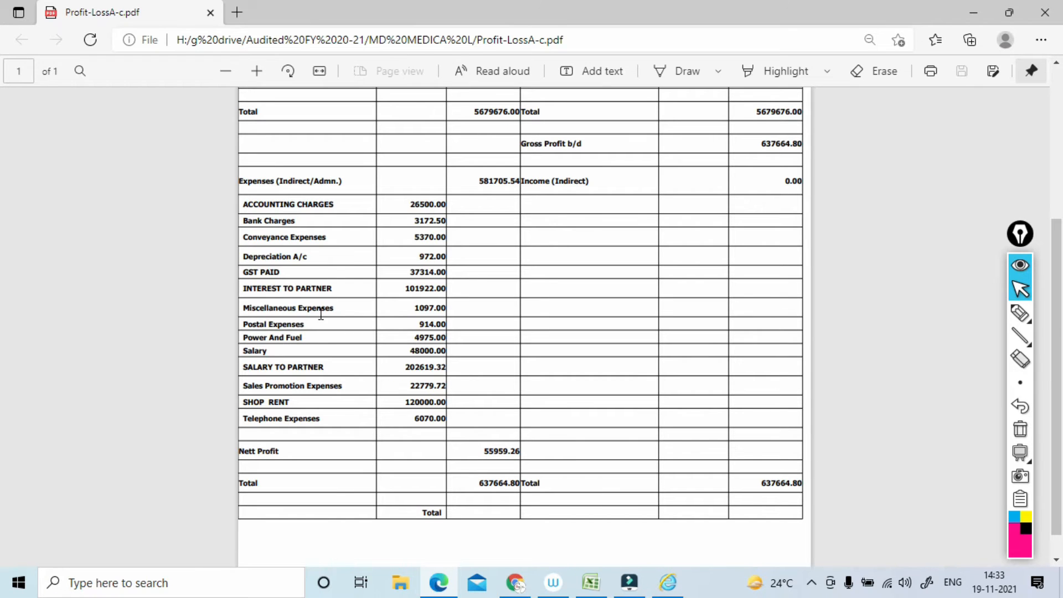
key(alt+Tab)
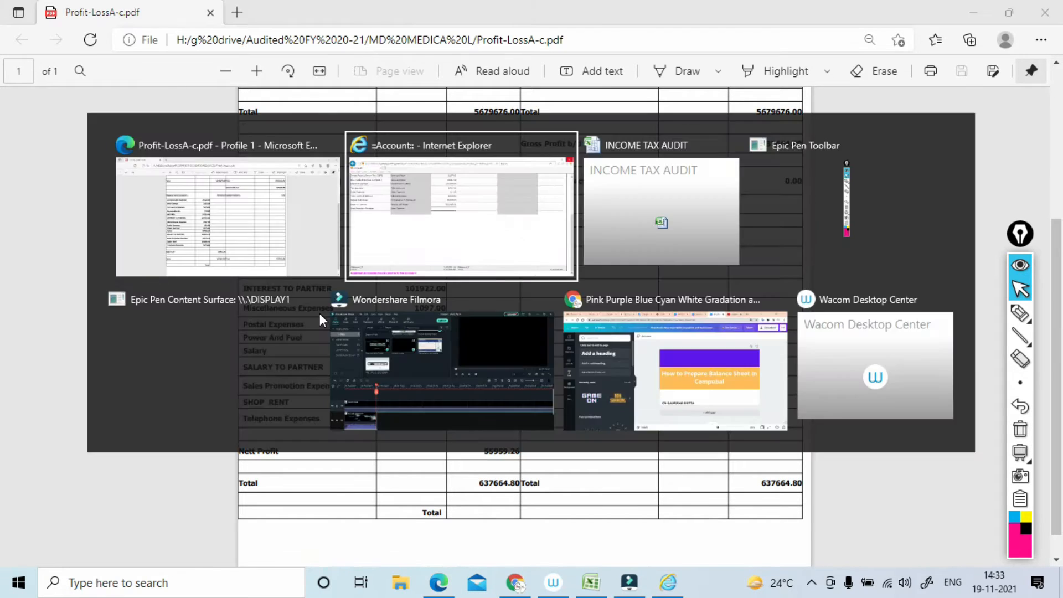
text(22779.)
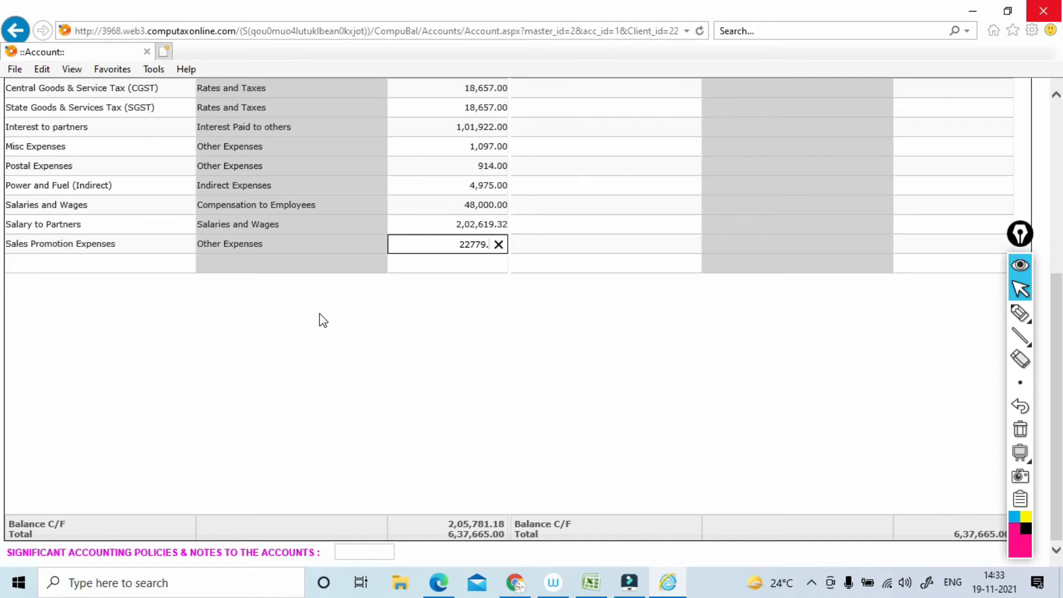
key(alt+Tab)
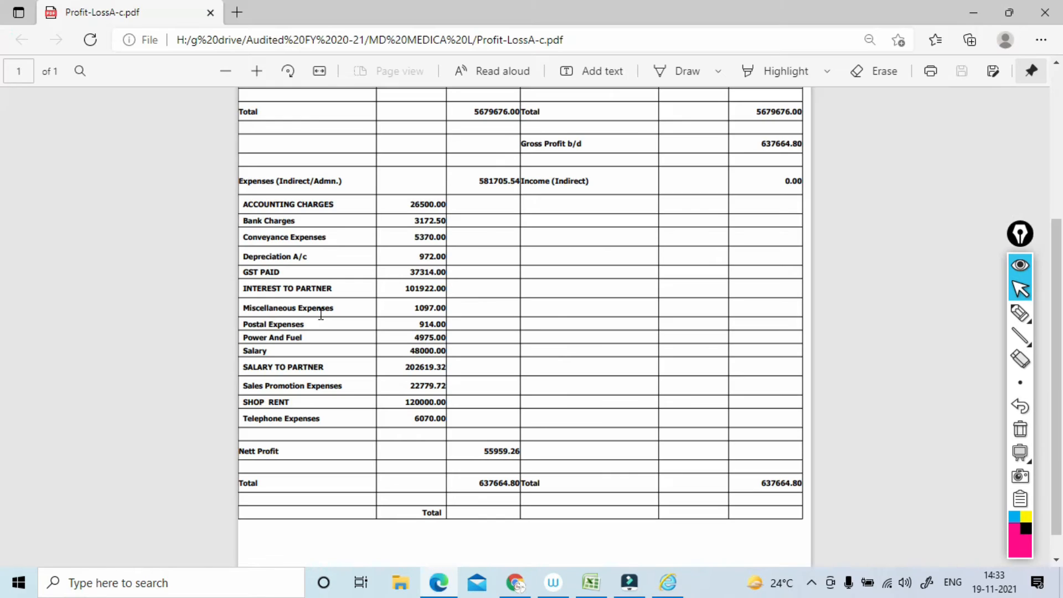
key(alt+Tab)
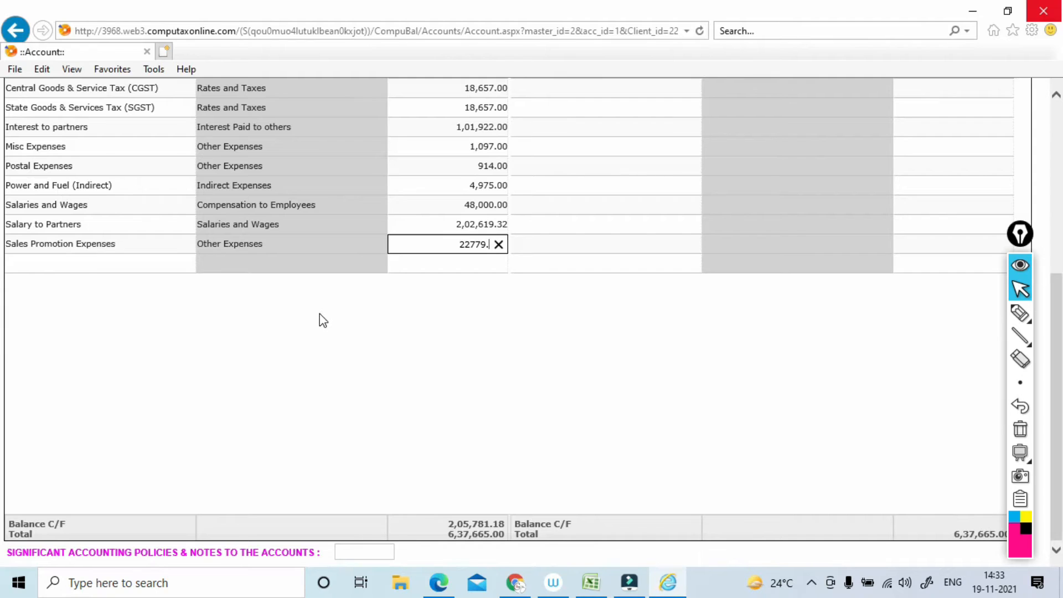
text(72)
key(Return)
Add Rent Paid as the following expense in the Profit and Loss account with an amount of 120000 for the shop rent.
key(alt+Tab)
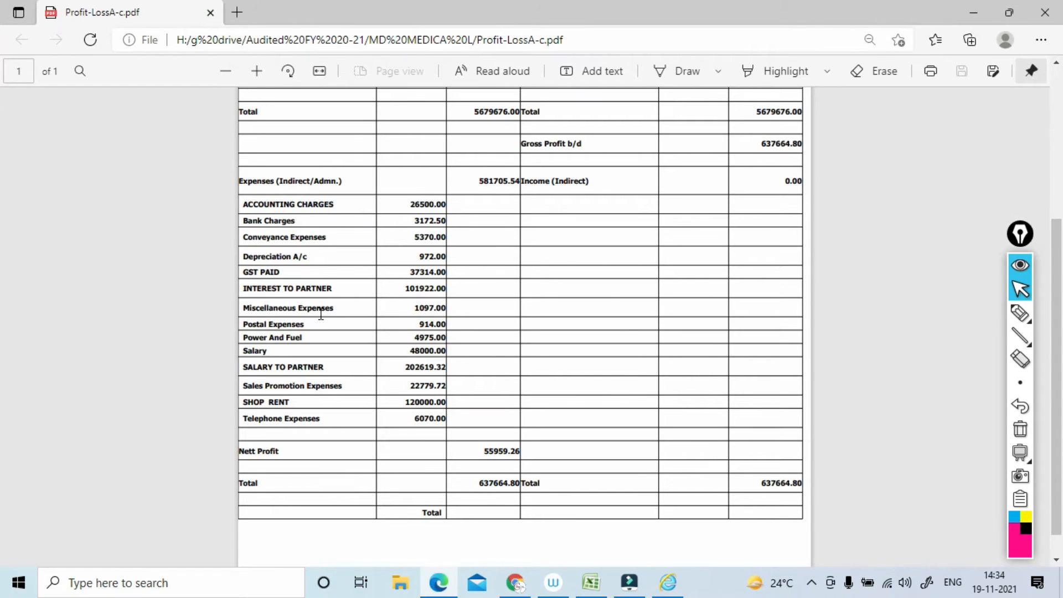
key(alt+Tab)
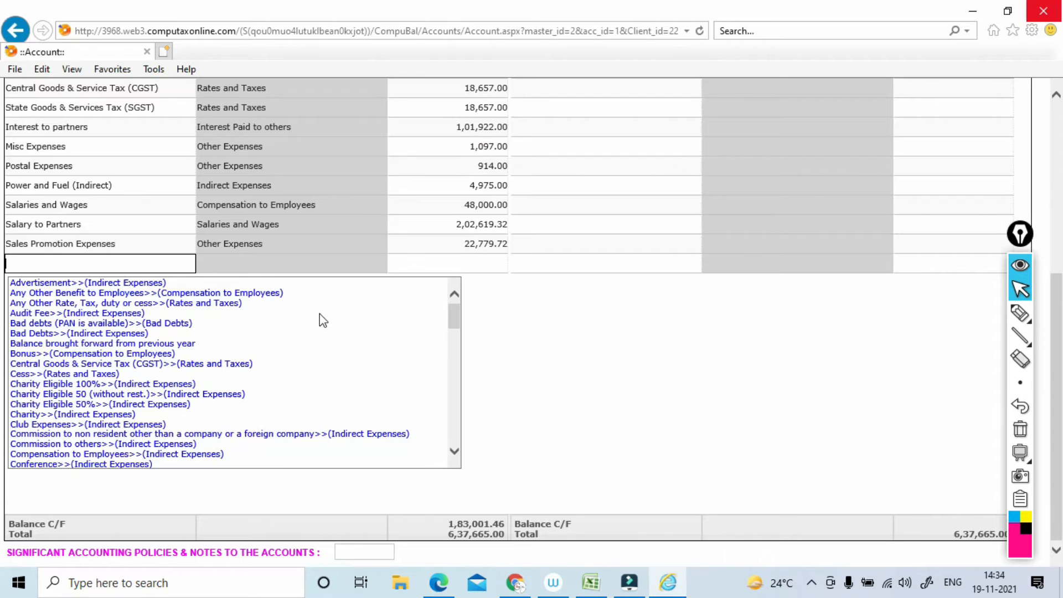
text(rent)
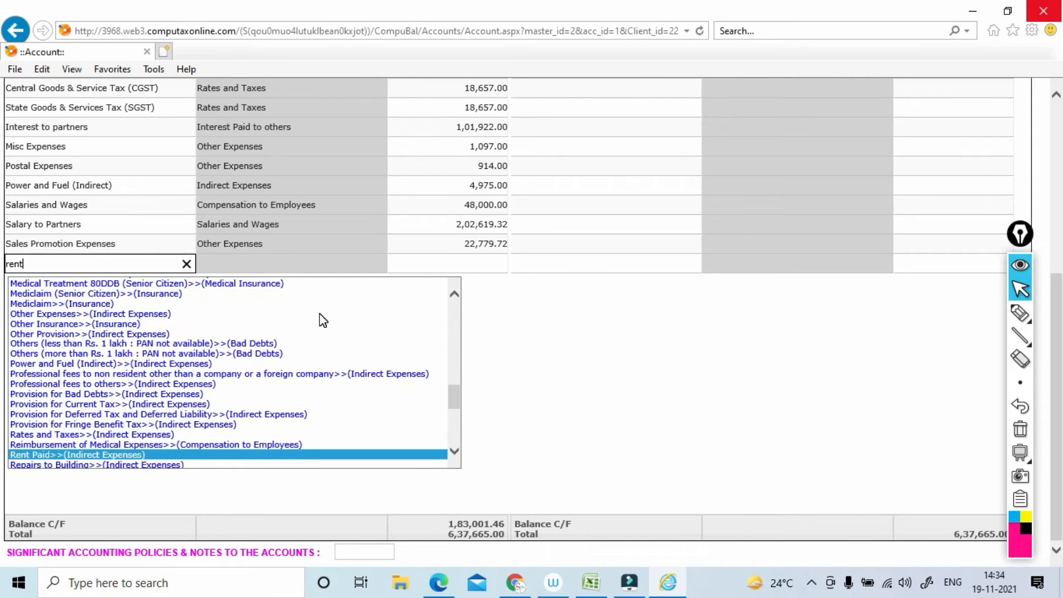
key(Return)
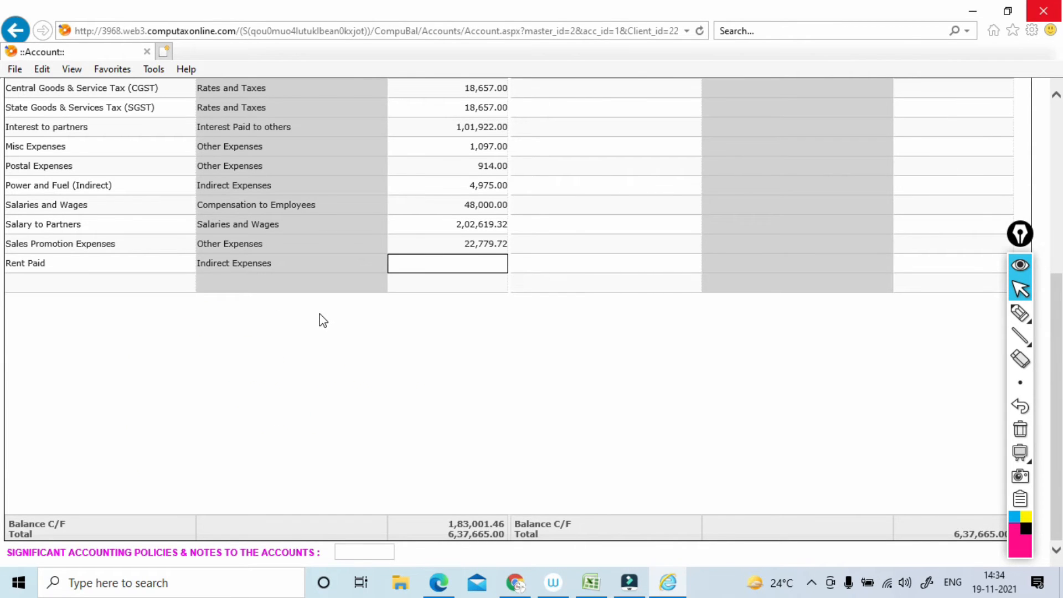
key(alt+Tab)
key(alt+Tab)
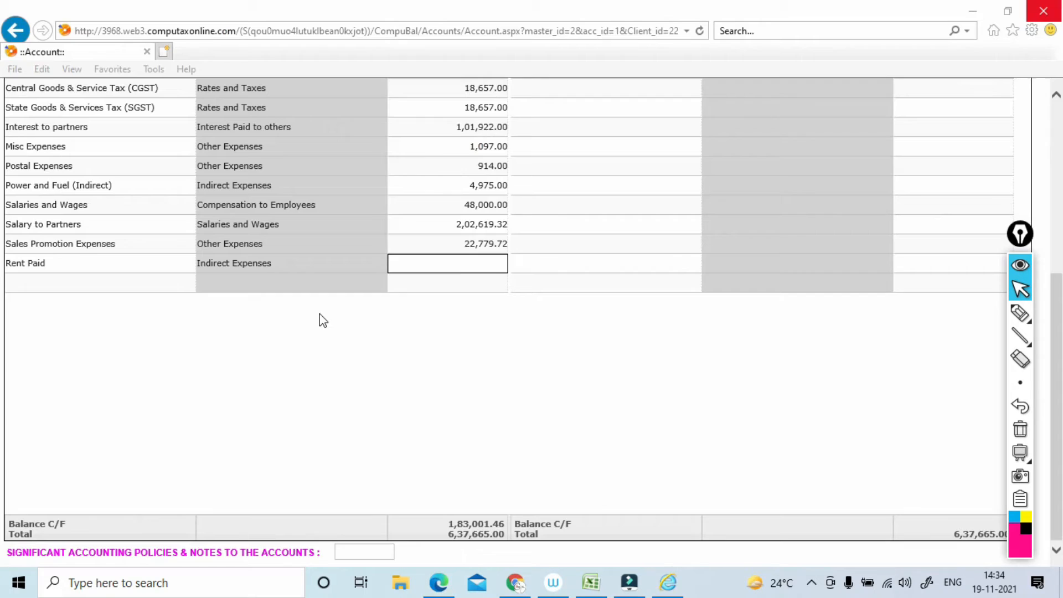
text(120000)
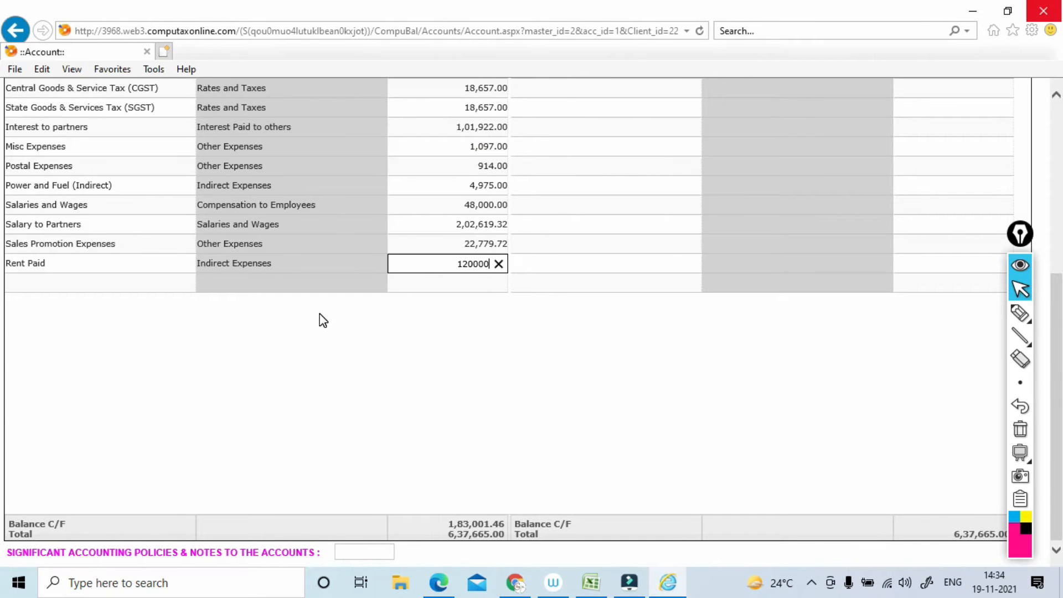
key(Return)
Add Telephone Expenses under Indirect Expenses in the Profit and Loss account with the PDF's amount of 6070.
key(alt+Tab)
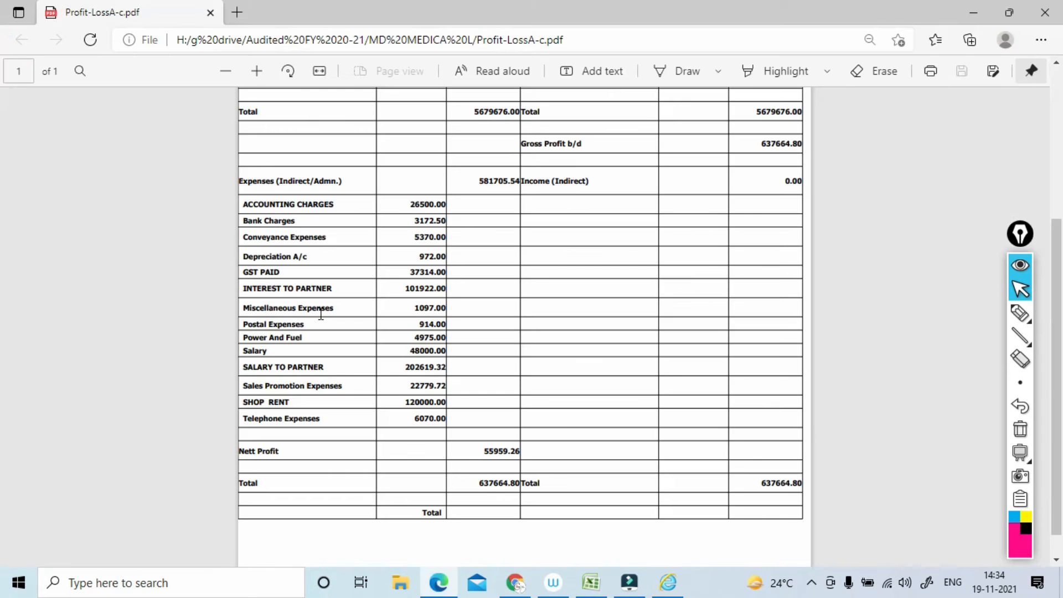
key(alt+Tab)
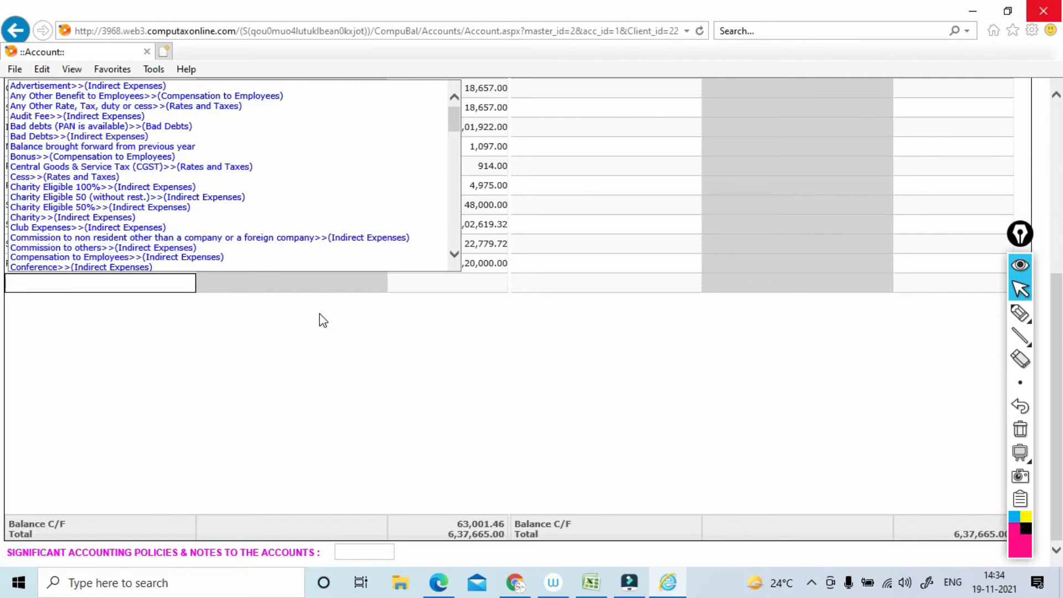
text(telep)
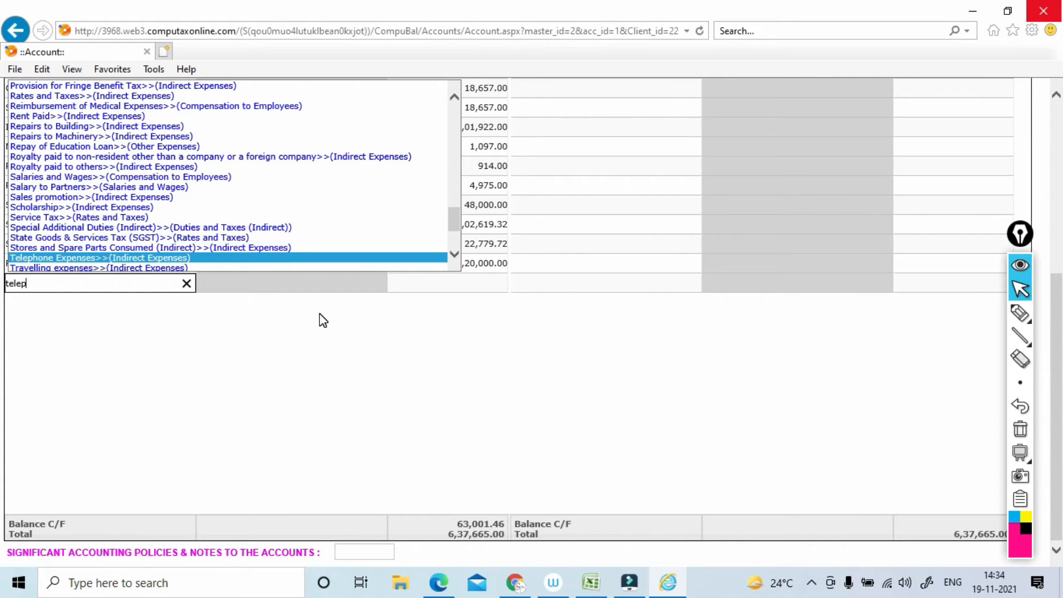
key(Return)
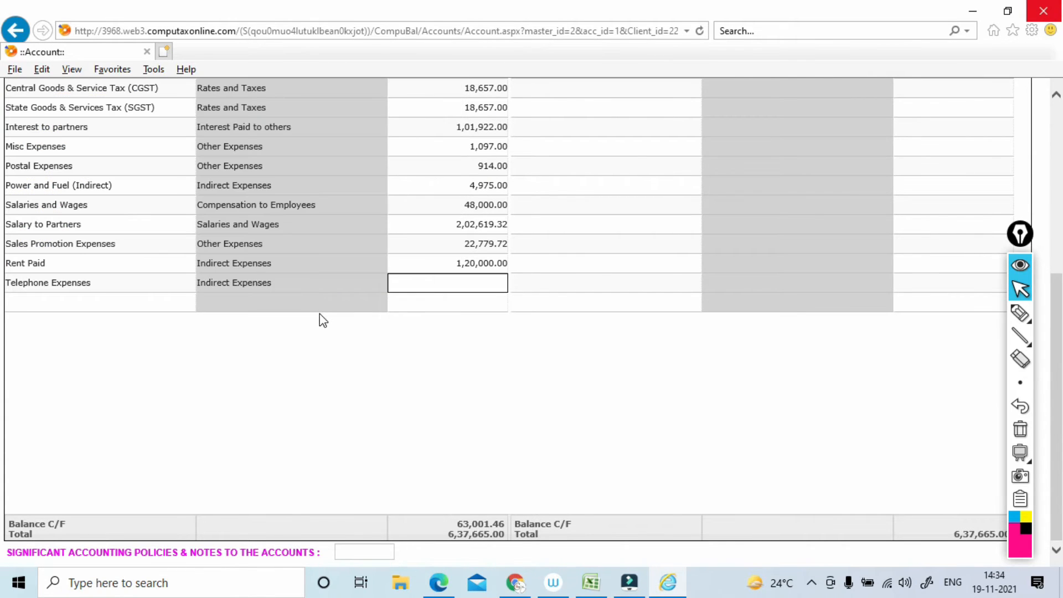
key(alt+Tab)
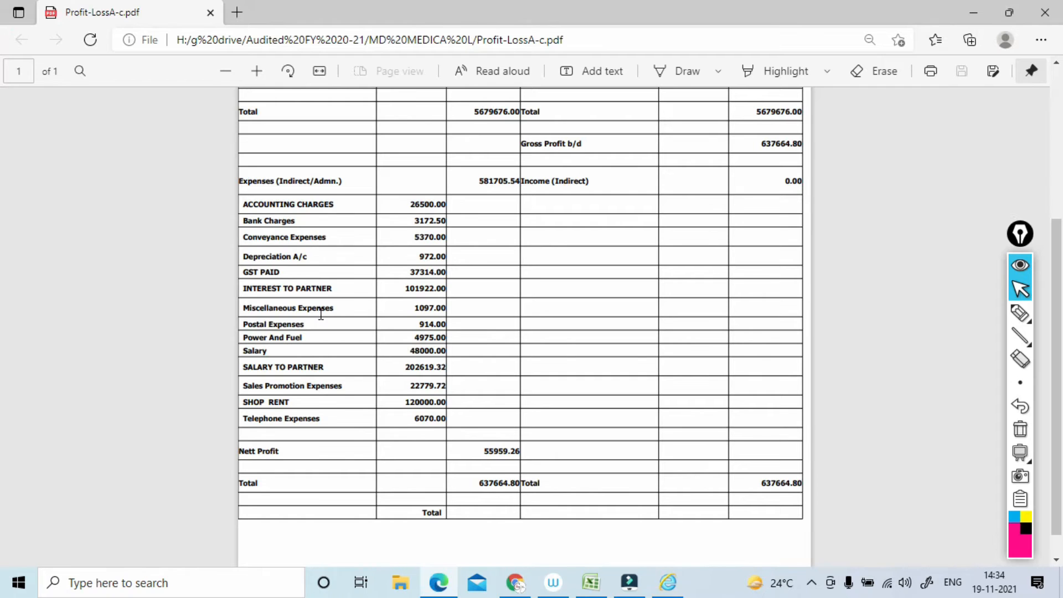
key(alt+Tab)
text(6070)
key(Return)
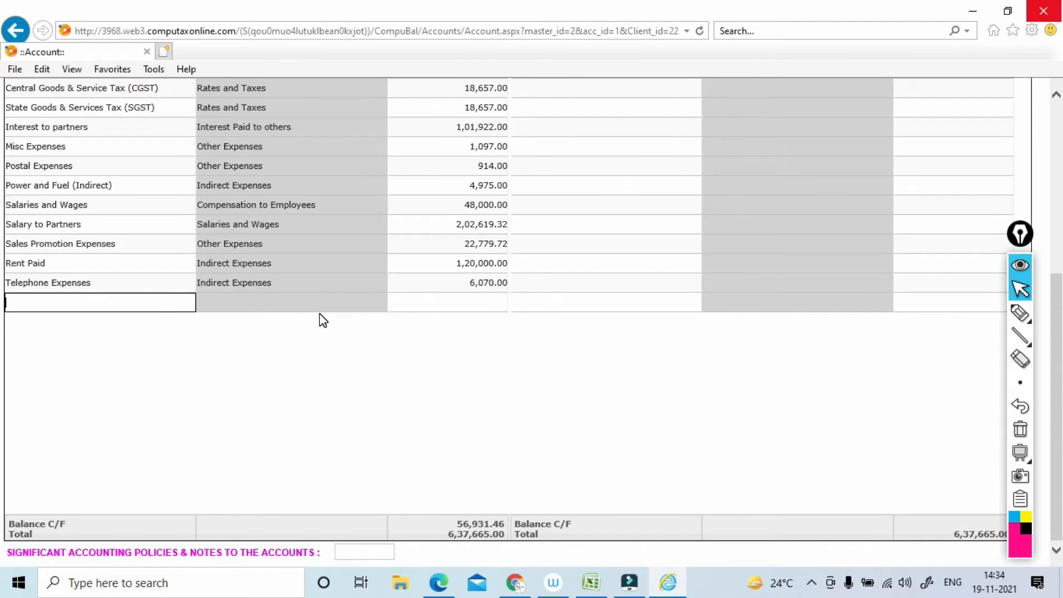
Compare the balance with the net profit in the Profit-LossA-c PDF, and open the party's Fixed Assets chart.
key(alt+Tab)
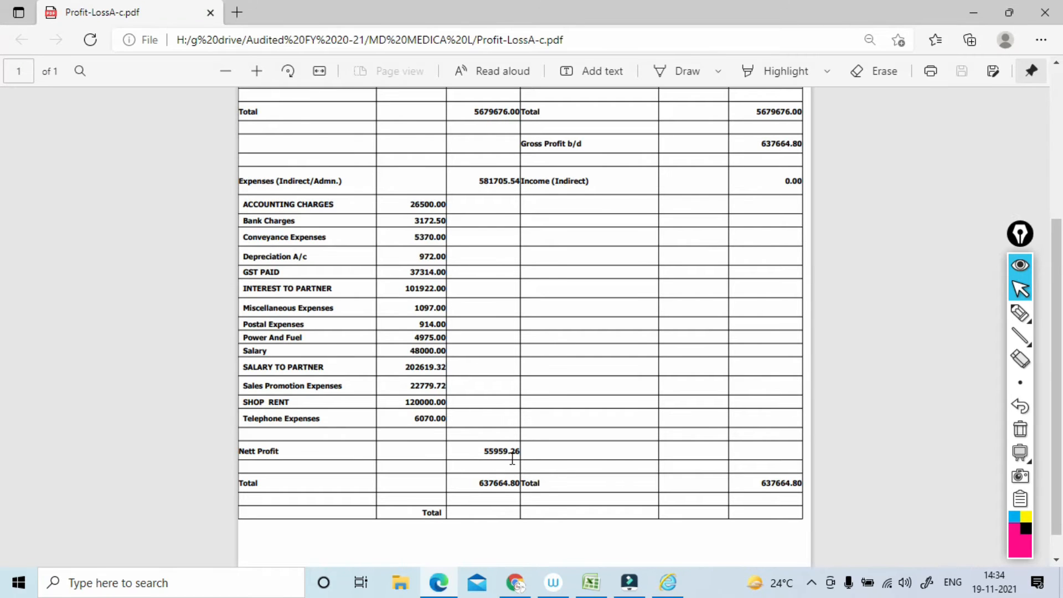
key(alt+Tab)
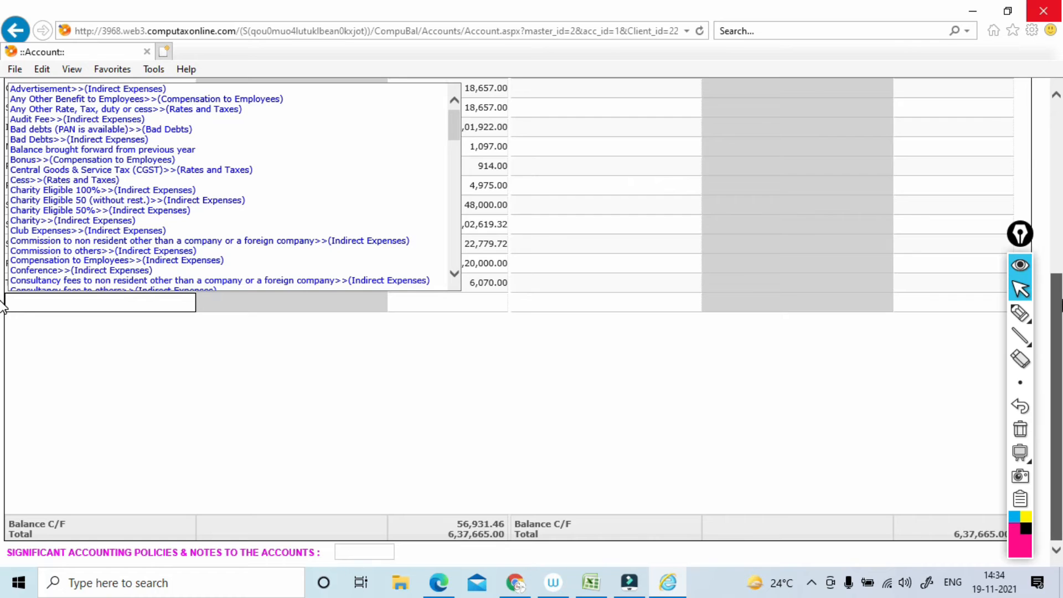
scroll(467, 215, up, 5)
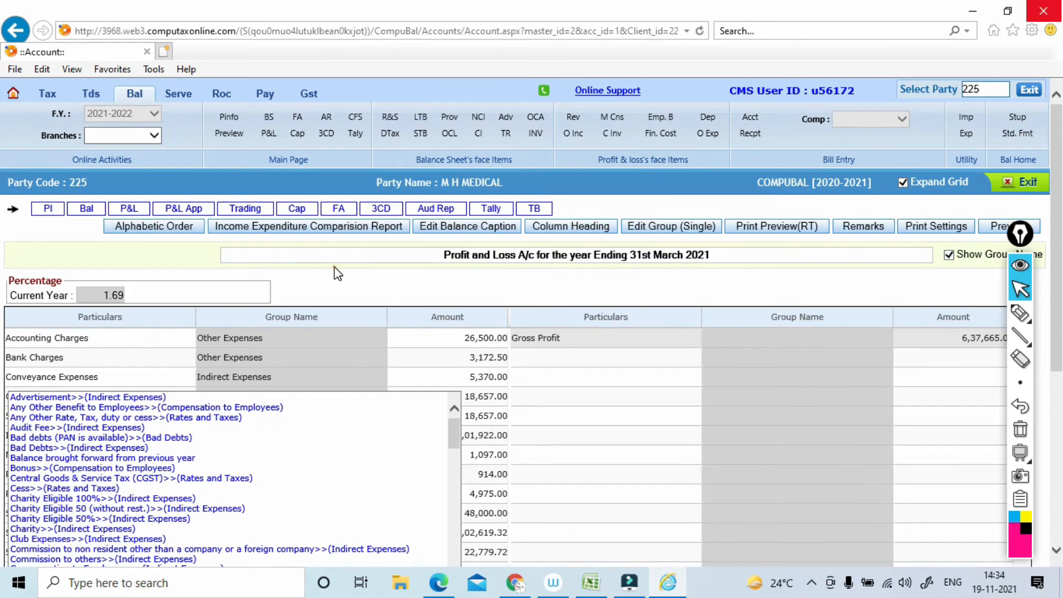
click(338, 212)
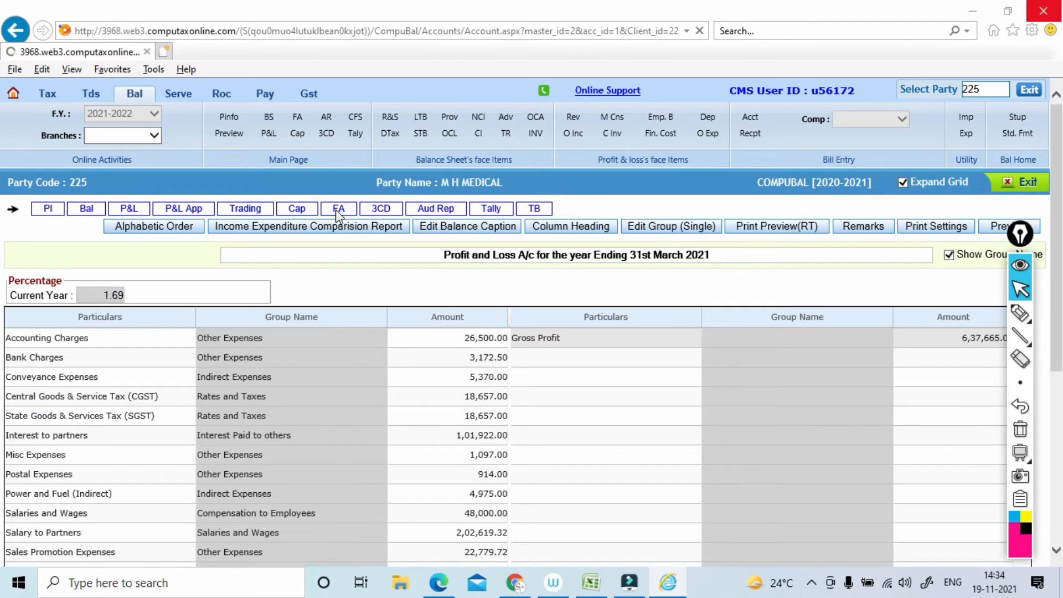
Look over the start of the Profit-LossA-c PDF and switch to the INCOME TAX AUDIT workbook in Excel.
scroll(3, 260, up, 5)
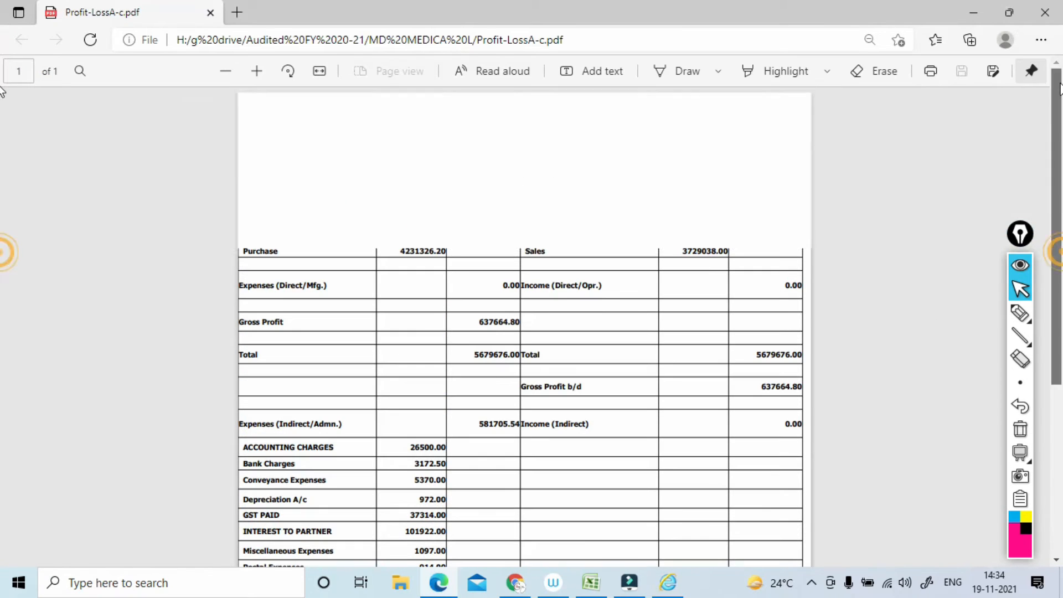
key(alt+Tab)
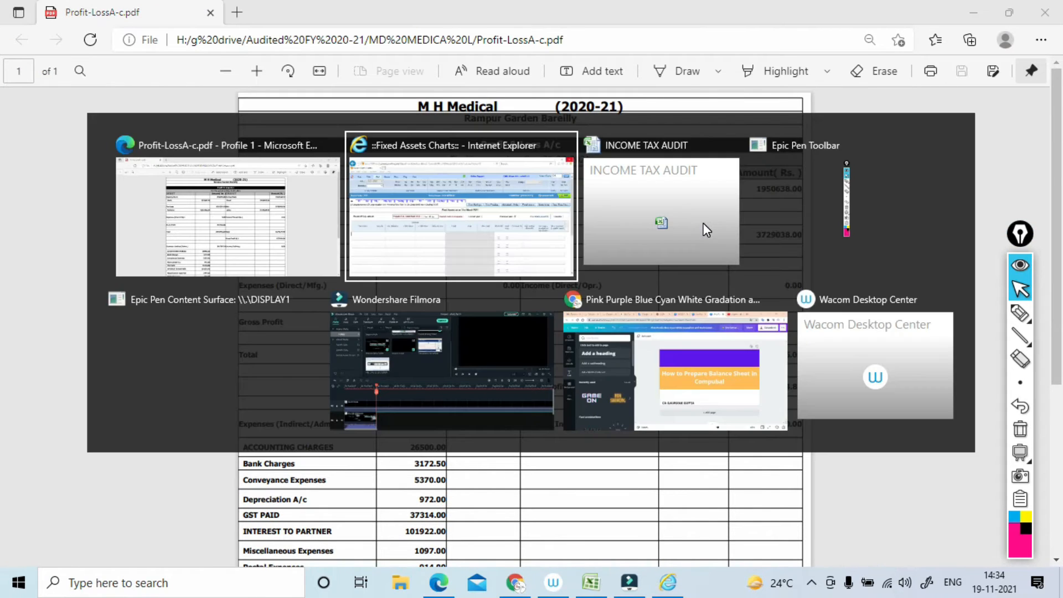
key(alt+Tab)
click(707, 230)
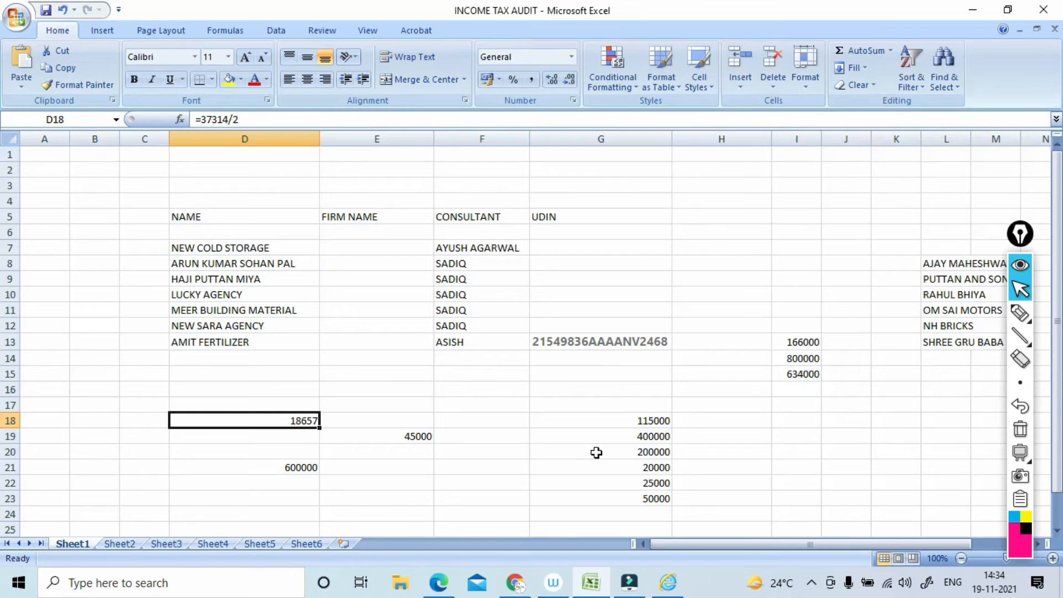
In File Explorer, open the BalanceSheet PDF from the folder H:\g drive\Audited FY 20-21\MD MEDICA L and view it.
key(super+e)
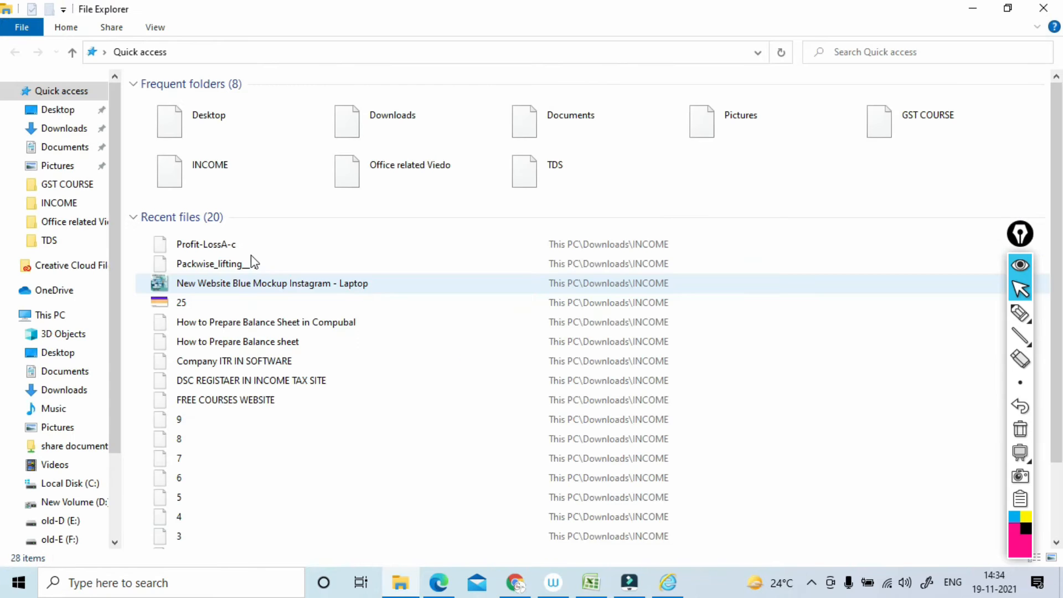
drag(115, 232, 113, 339)
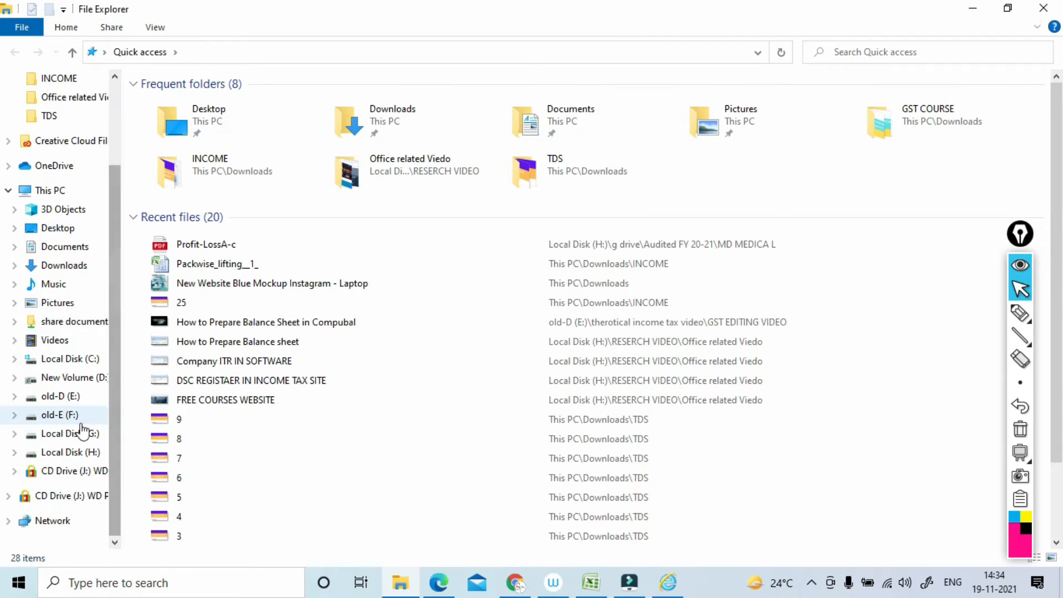
click(61, 454)
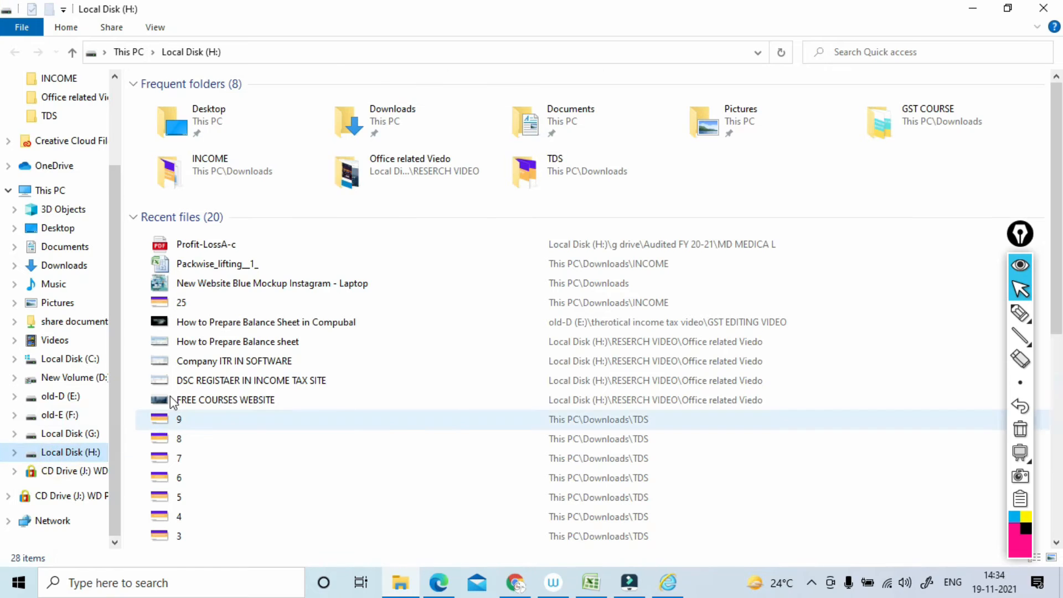
double_click(171, 236)
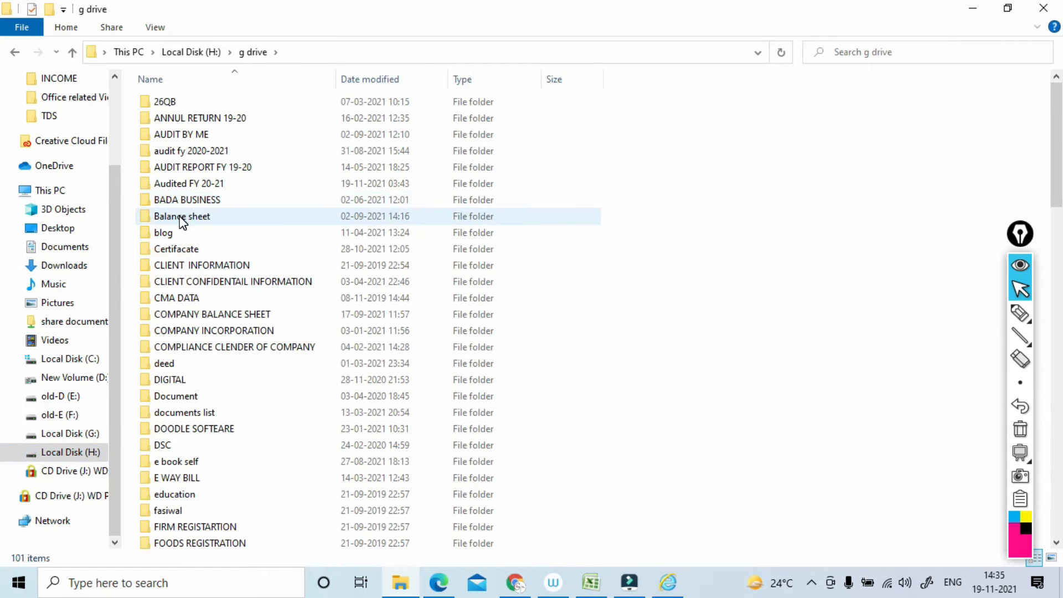
double_click(190, 186)
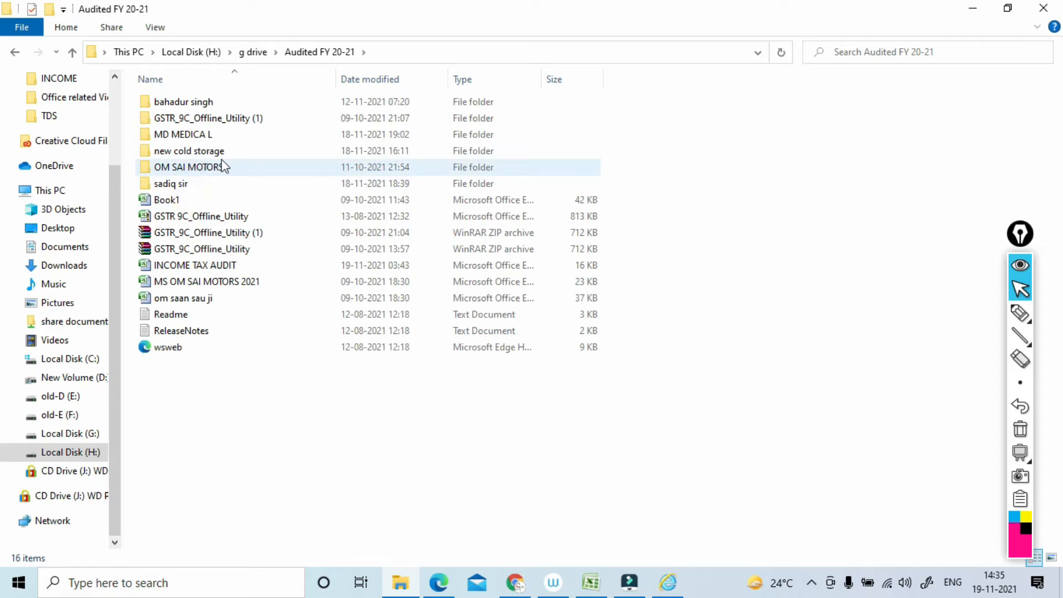
click(199, 137)
double_click(199, 137)
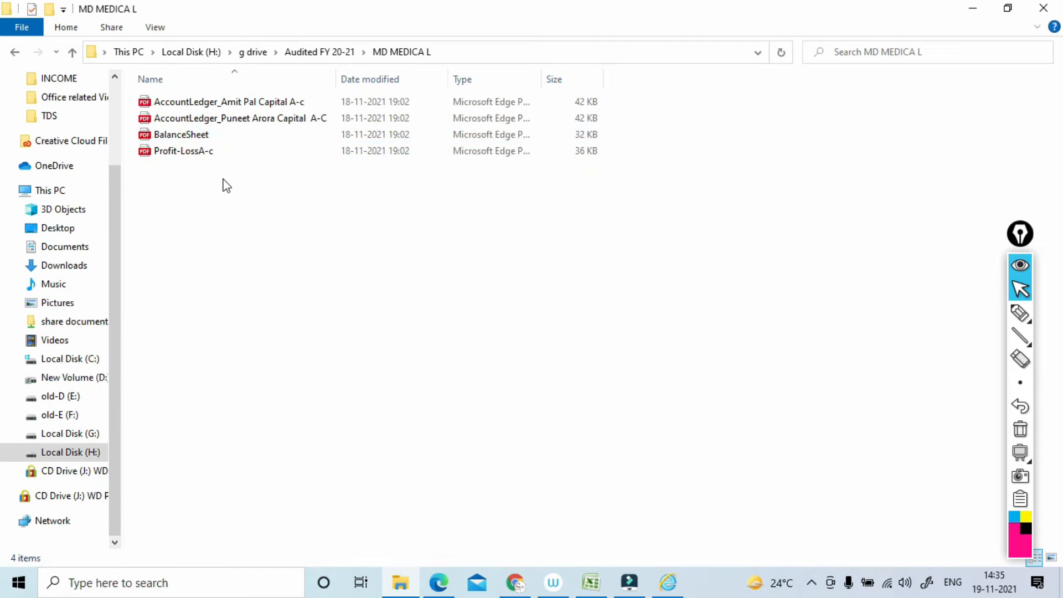
double_click(199, 138)
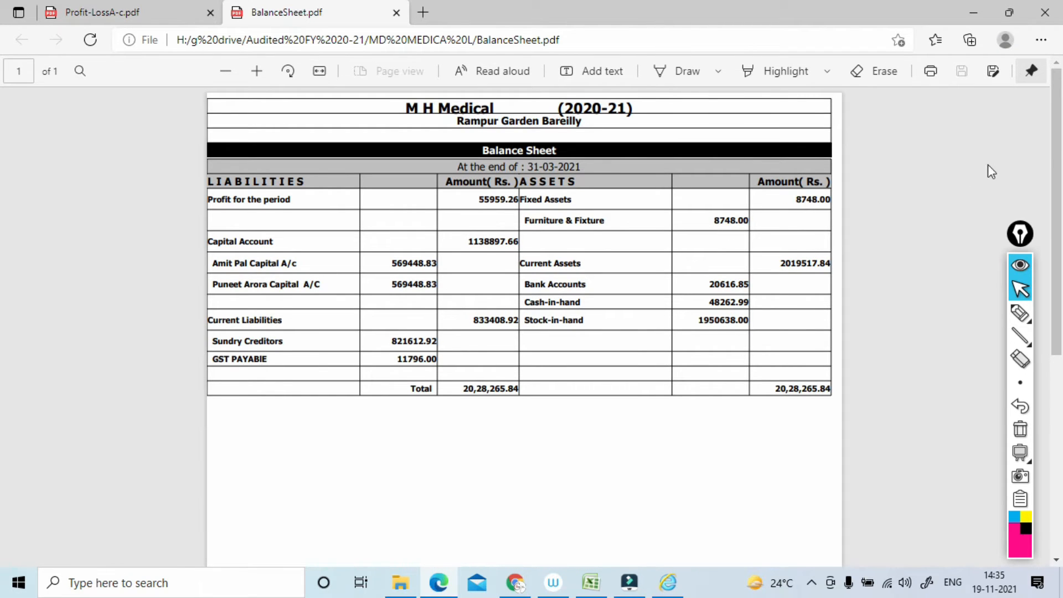
drag(1061, 138, 1062, 109)
Open the second listed partner's capital account ledger PDF from the MD MEDICA L folder, and return to the folder.
key(alt+Tab)
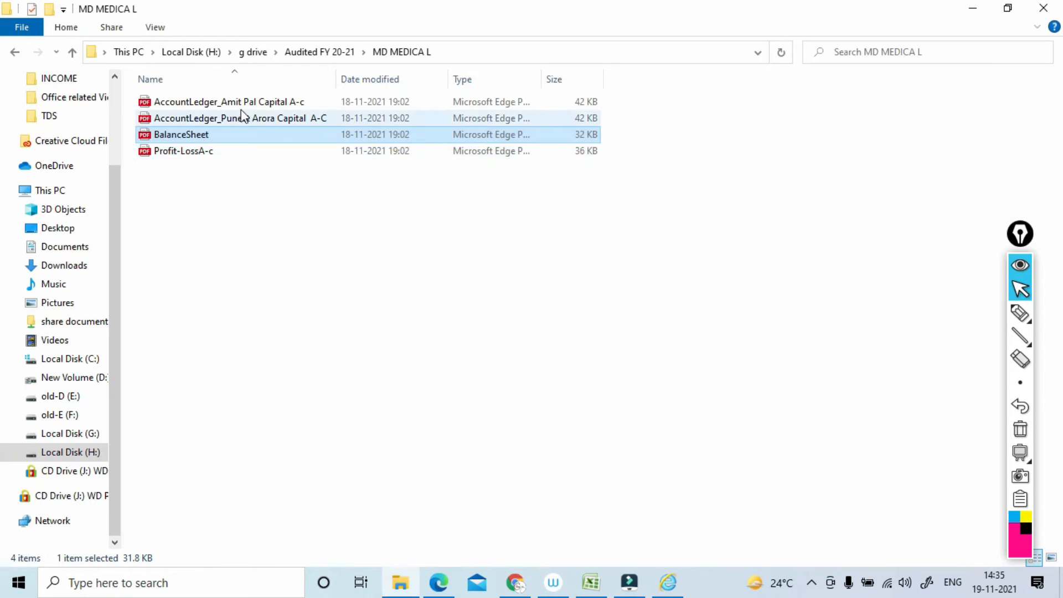
double_click(241, 120)
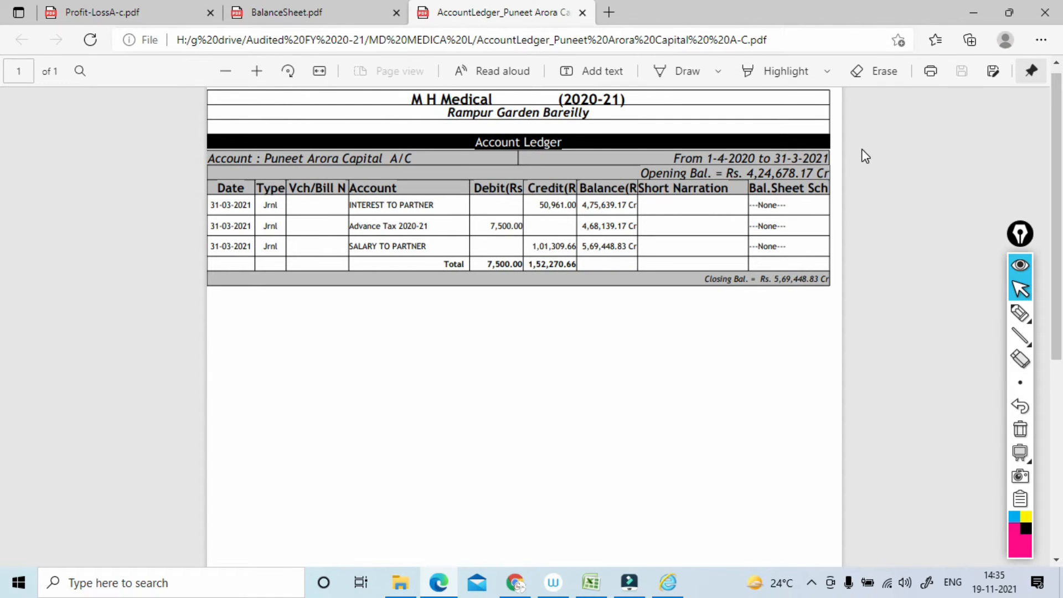
key(alt+Tab)
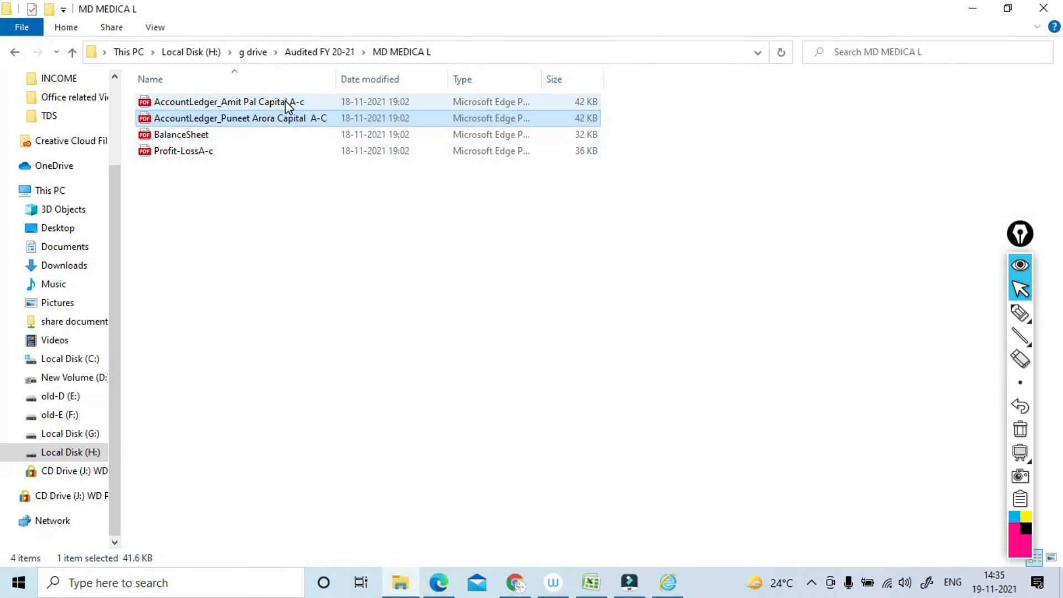
Open the first listed partner's capital account ledger PDF from the MD MEDICA L folder and review its entries.
click(285, 101)
double_click(284, 101)
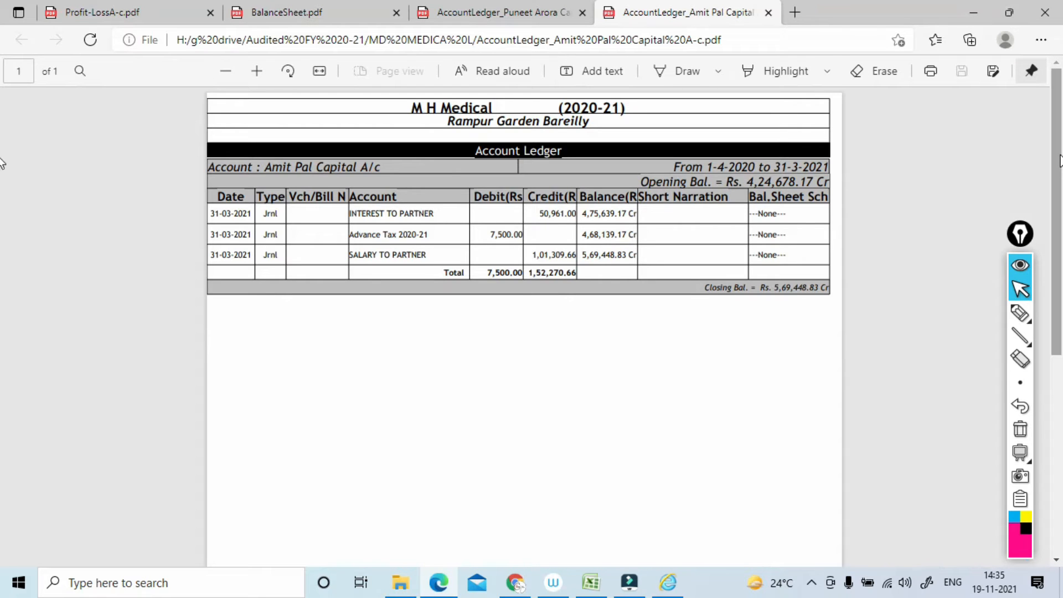
drag(1060, 173, 1061, 107)
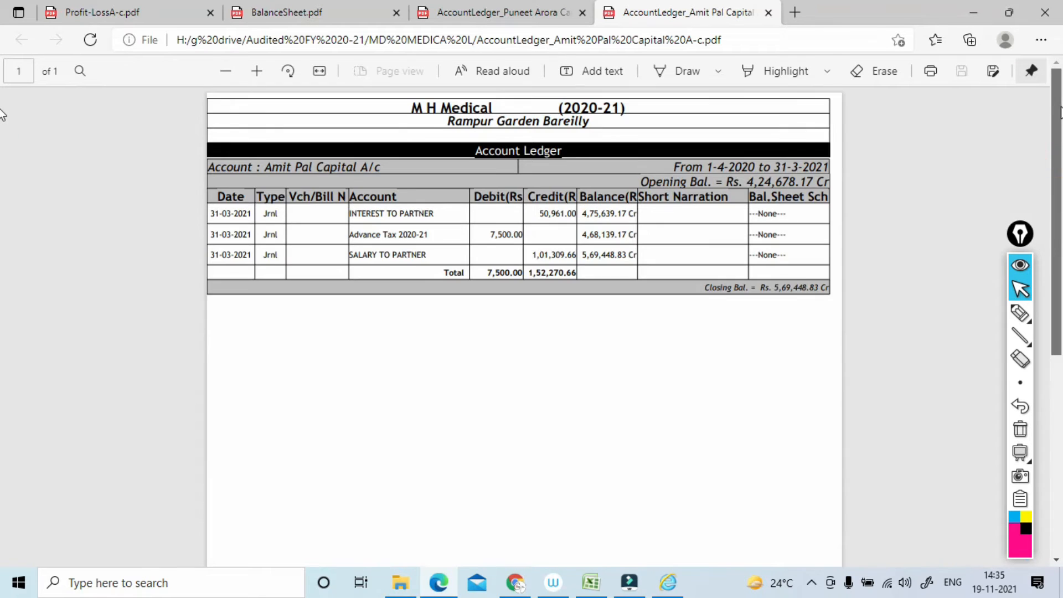
click(632, 303)
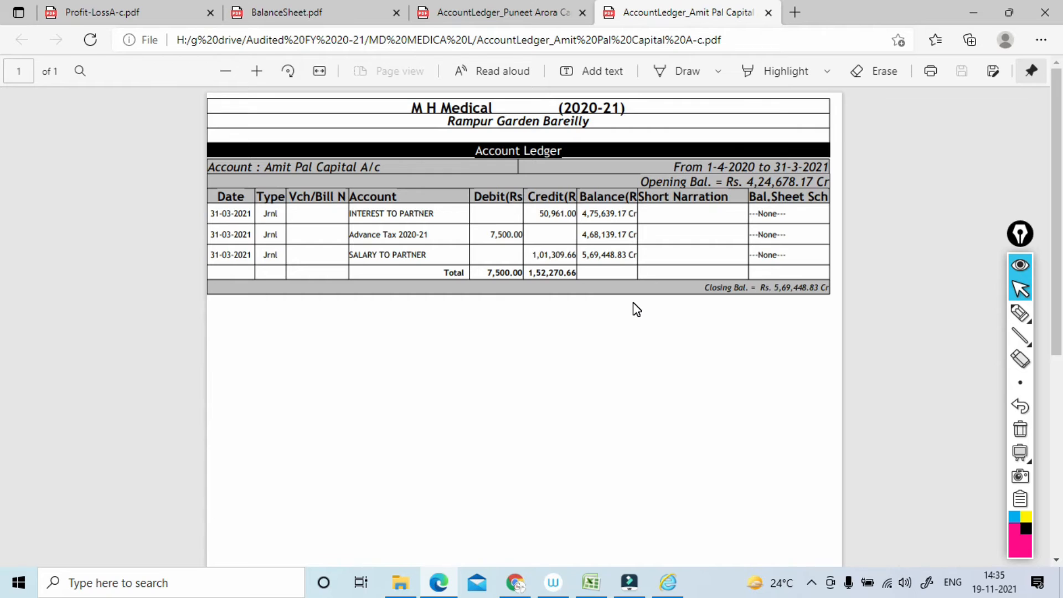
Look up the depreciation in the Profit-LossA-c PDF and the closing furniture and fixture value in the BalanceSheet PDF.
key(alt+Tab)
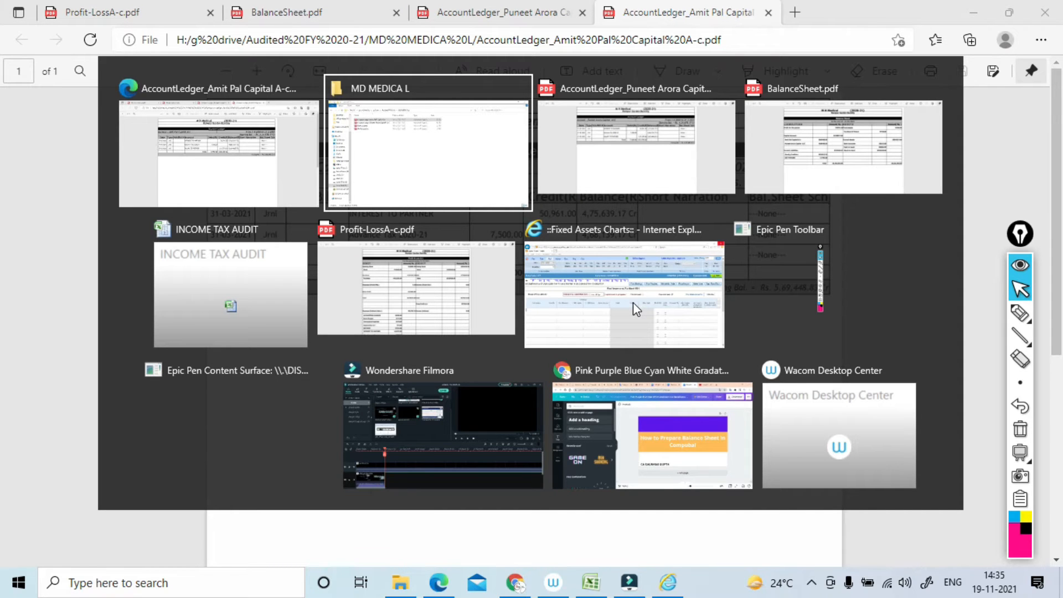
key(alt+Tab)
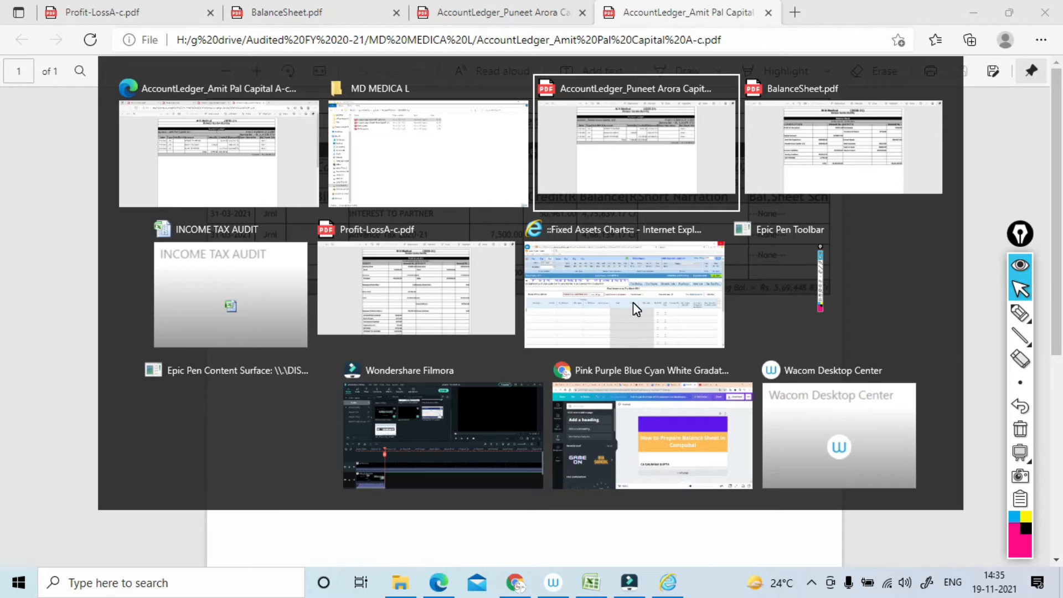
key(alt+Tab)
click(149, 4)
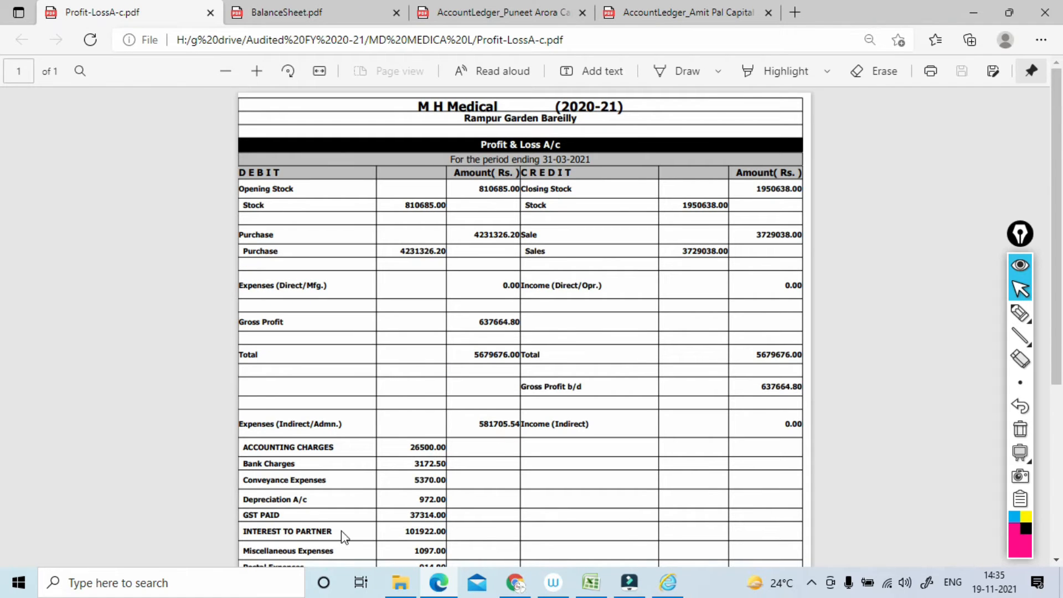
scroll(3, 195, down, 3)
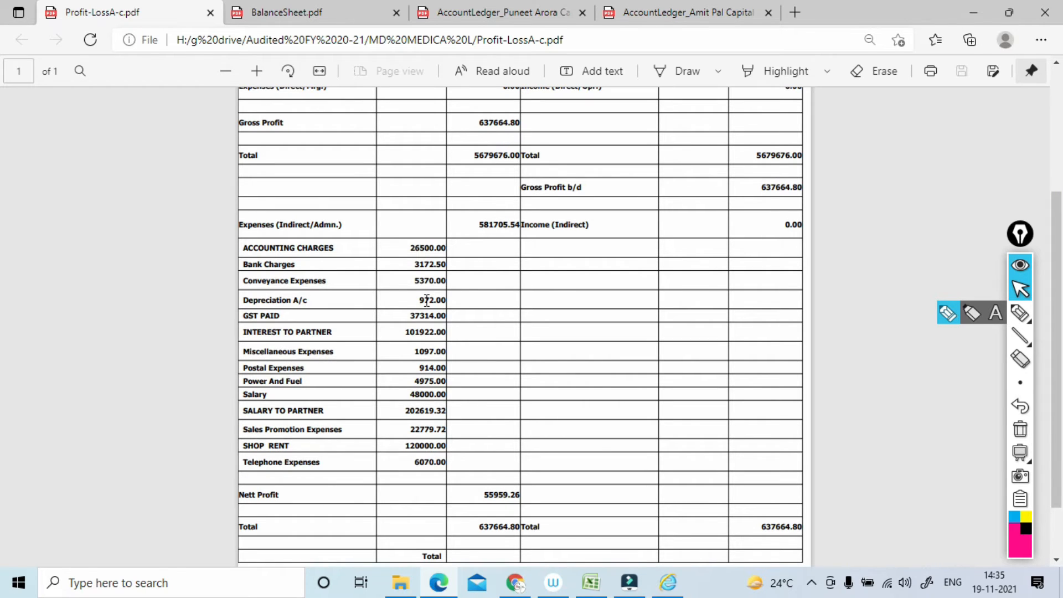
click(327, 15)
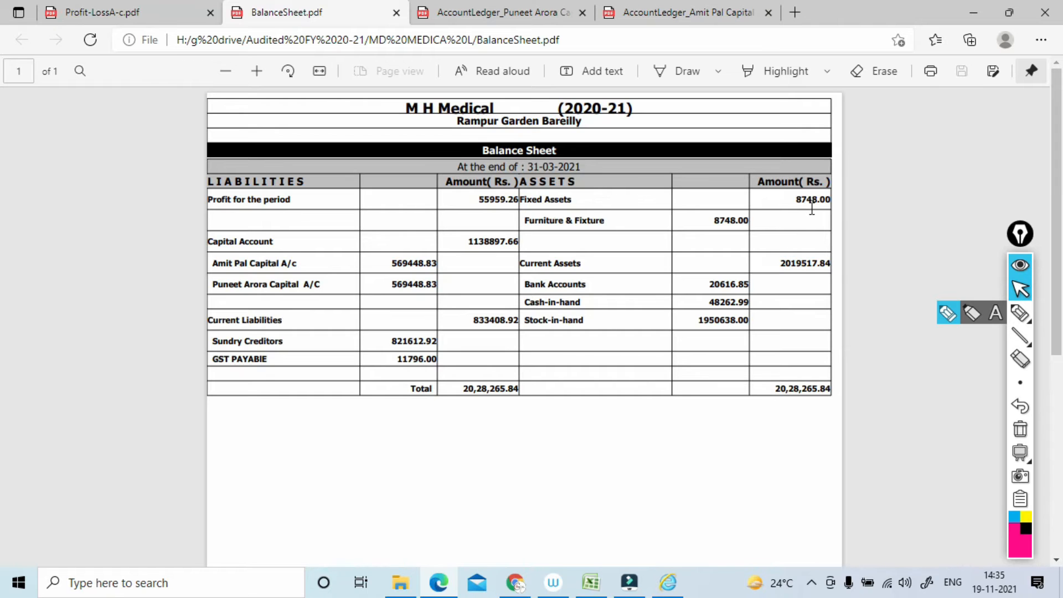
Switch to the INCOME TAX AUDIT workbook in Excel and calculate the opening furniture balance in cell G9 with =972+8748.
key(alt+Tab)
key(alt+Tab)
key(alt+Tab)
key(alt+Tab)
key(alt+Tab)
click(646, 285)
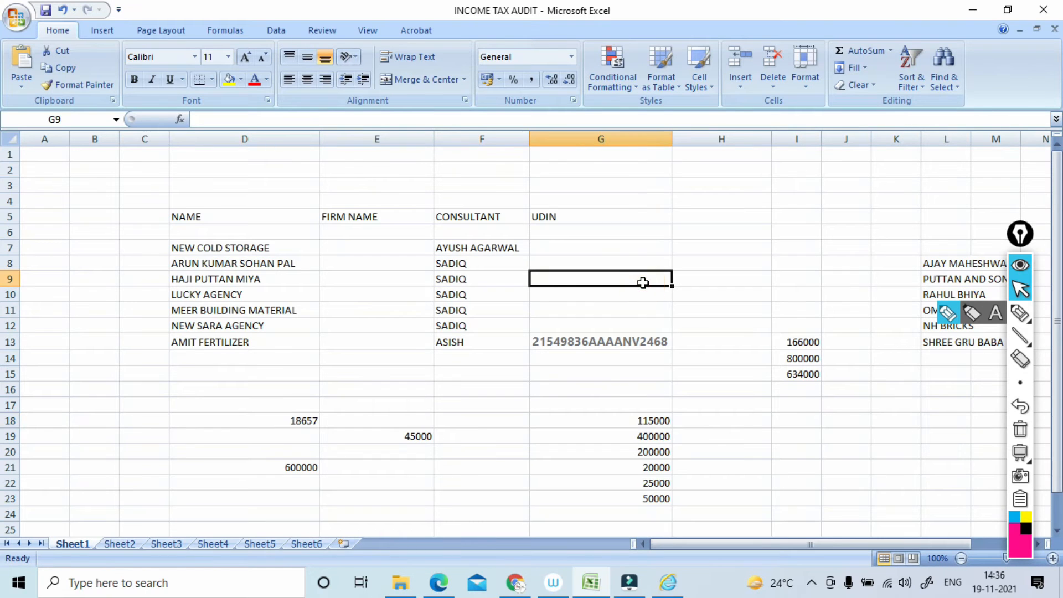
text(=97)
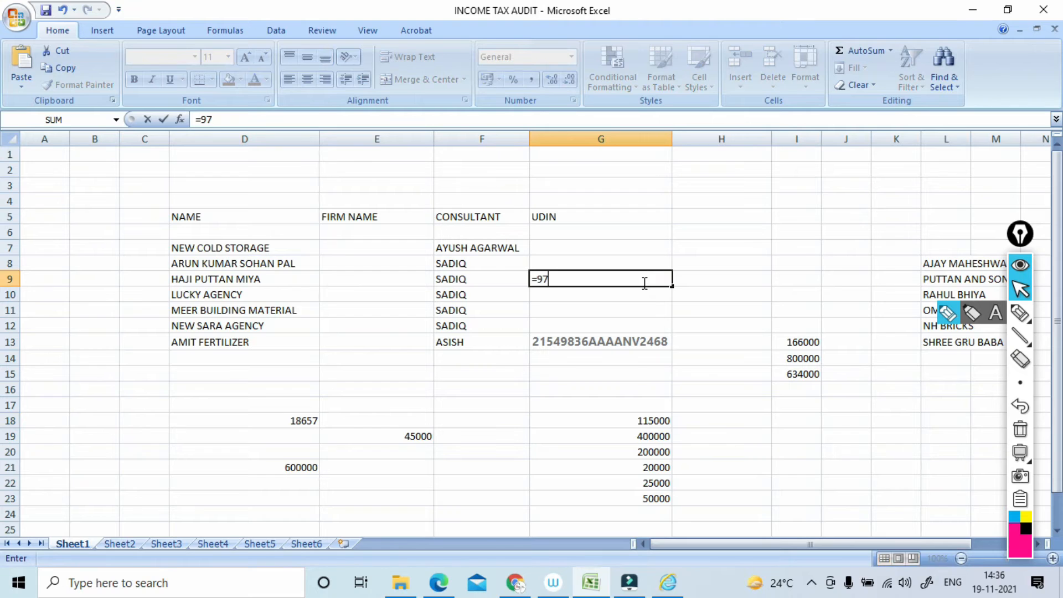
text(2+8748)
key(Return)
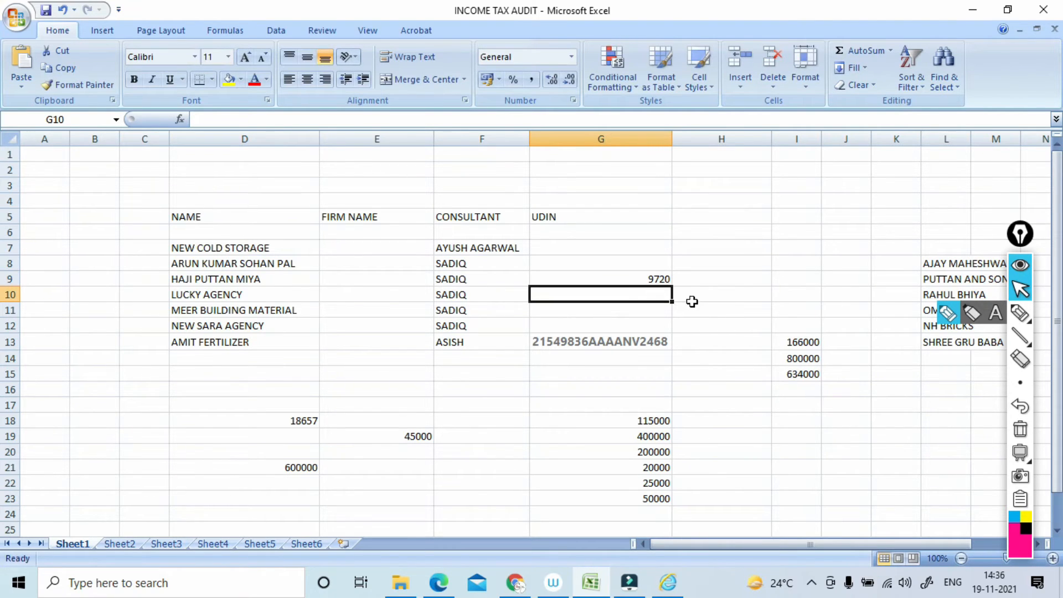
Switch to CompuBal's Fixed Assets chart in Internet Explorer and enter Furniture and fitting as the first row's particulars.
key(alt+Tab)
key(alt+Tab)
key(alt+Tab)
key(alt+Tab)
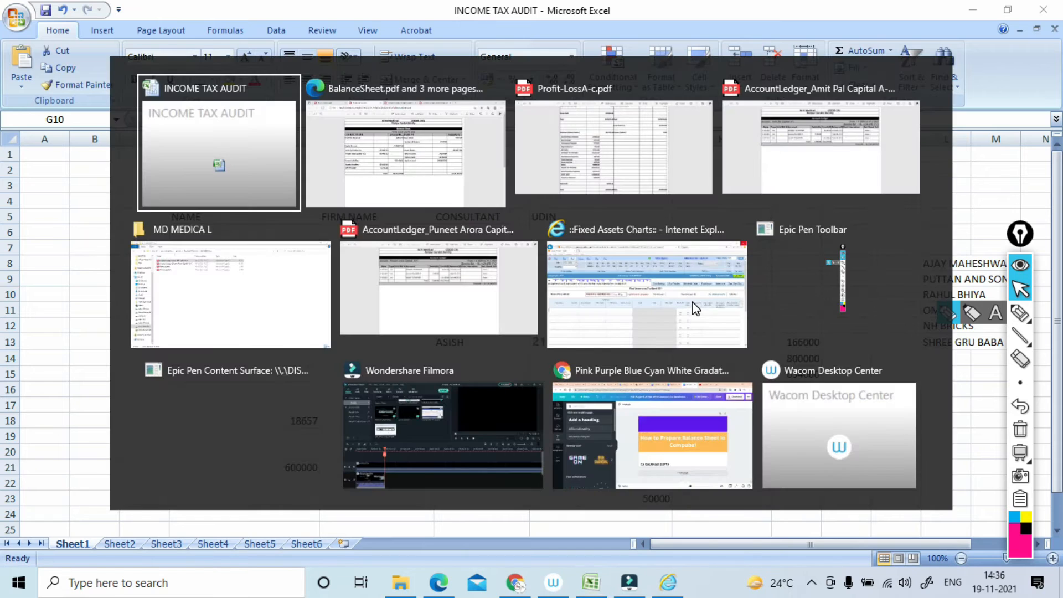
key(alt+Tab)
key(alt+Tab)
key(alt+Tab)
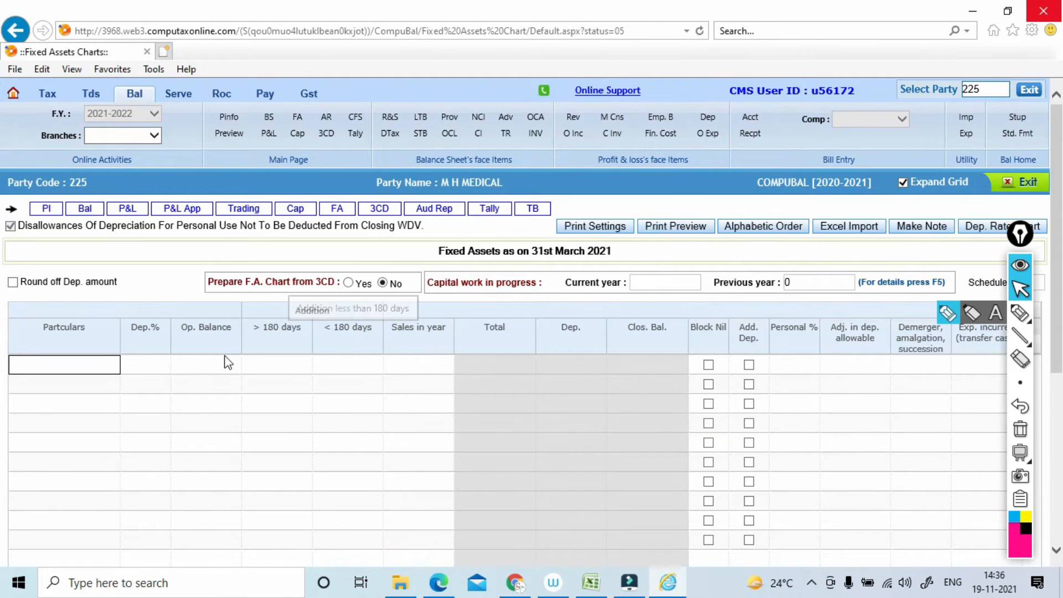
click(86, 371)
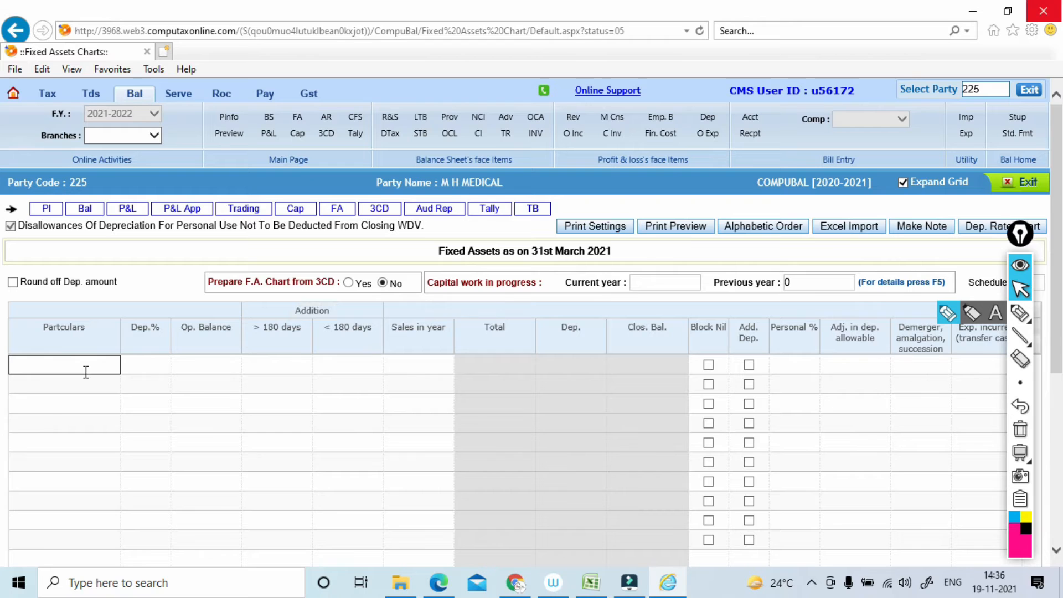
text(f)
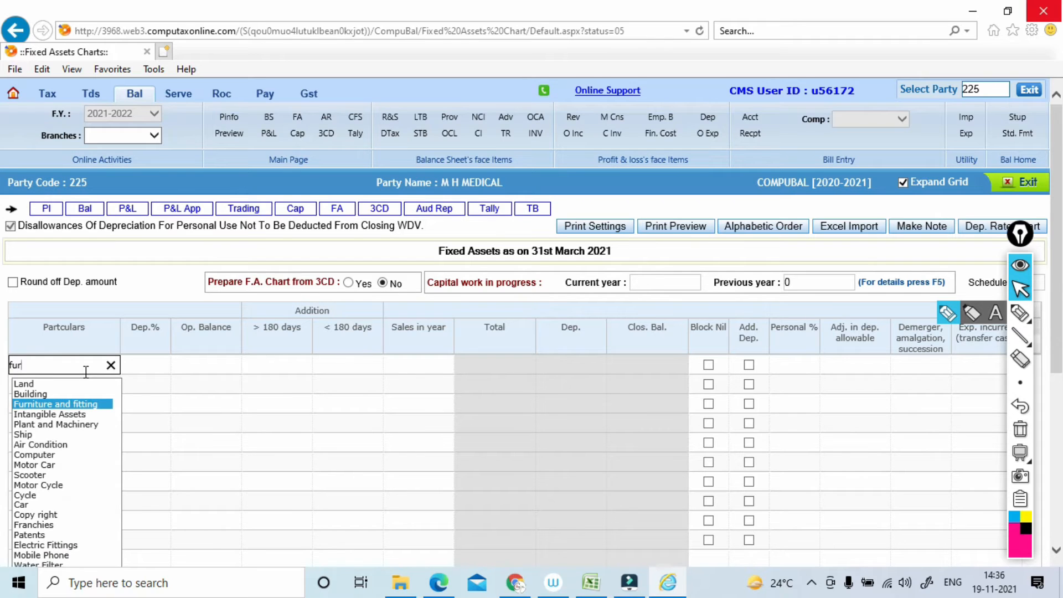
text(urniture and fitting)
key(Return)
Set the Furniture and fitting row's depreciation to 10% and its opening balance to 9720, and exit the chart.
text(10)
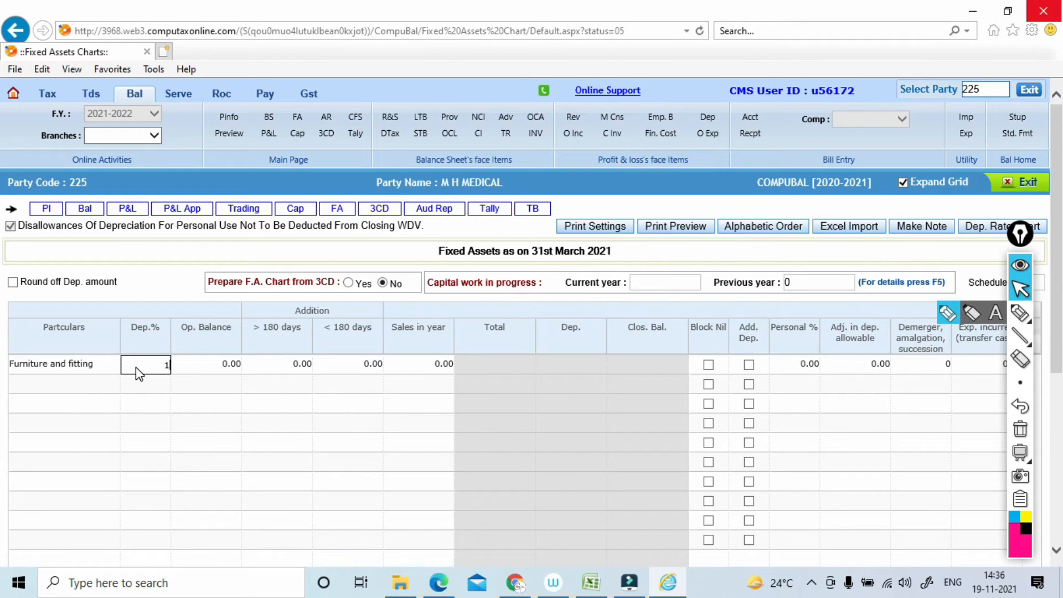
key(Return)
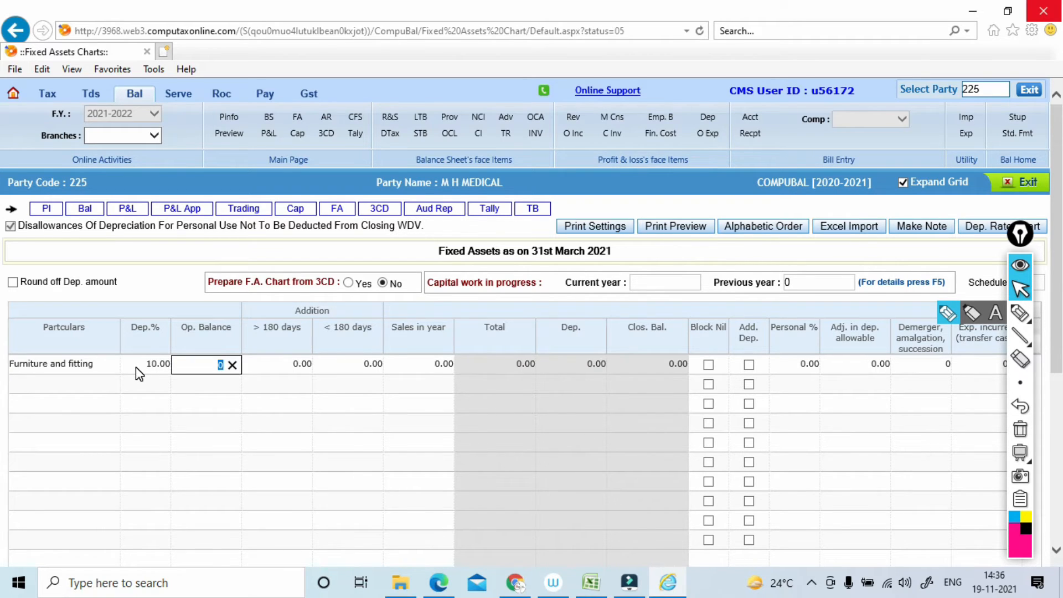
text(9720)
key(Return)
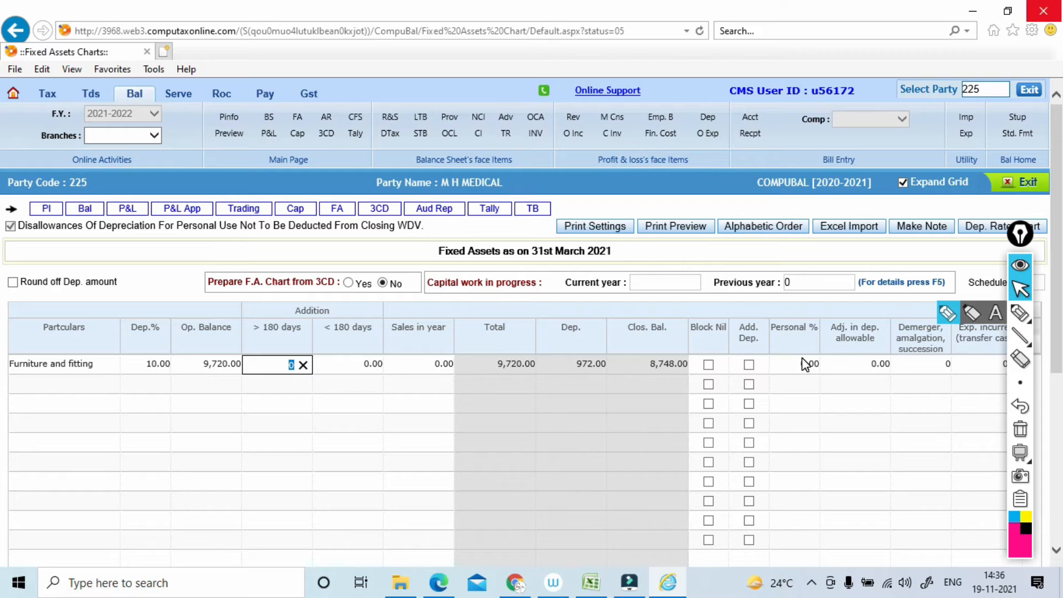
click(1023, 183)
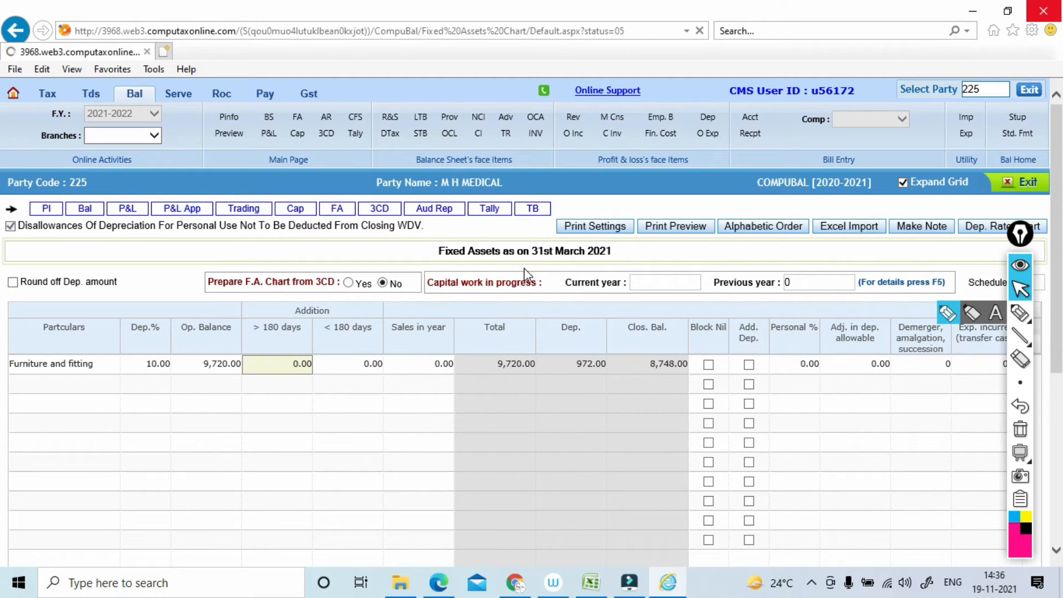
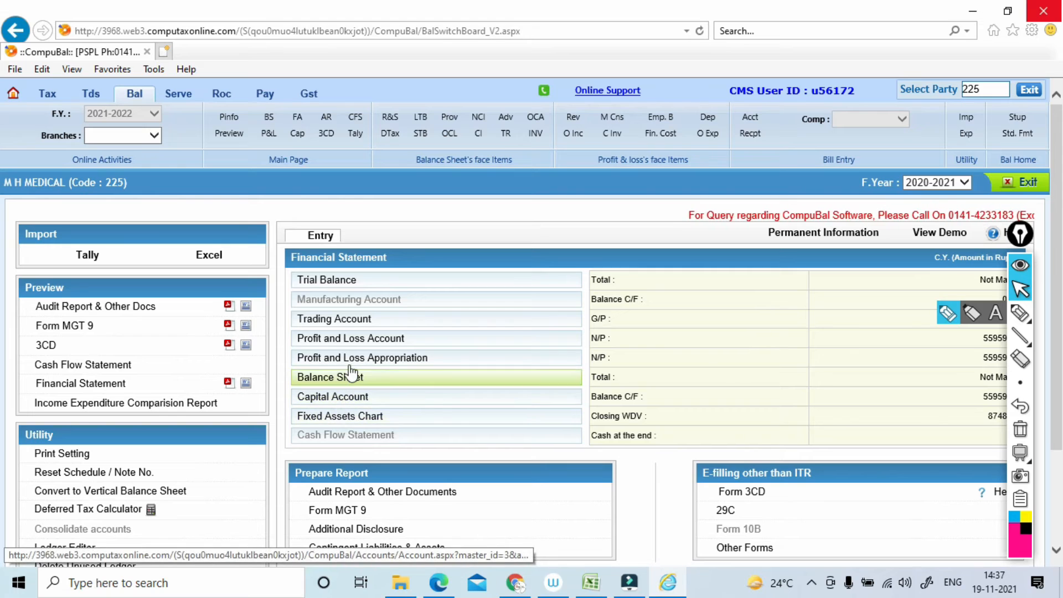
Open the Profit and Loss Account and check the depreciation row and the balance carried forward.
click(352, 342)
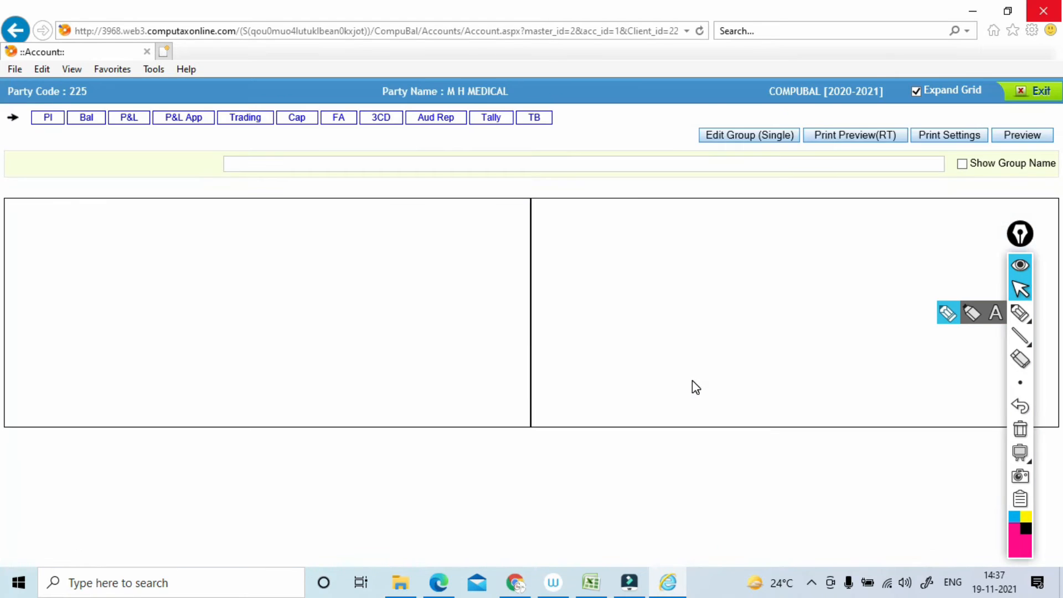
scroll(823, 358, down, 3)
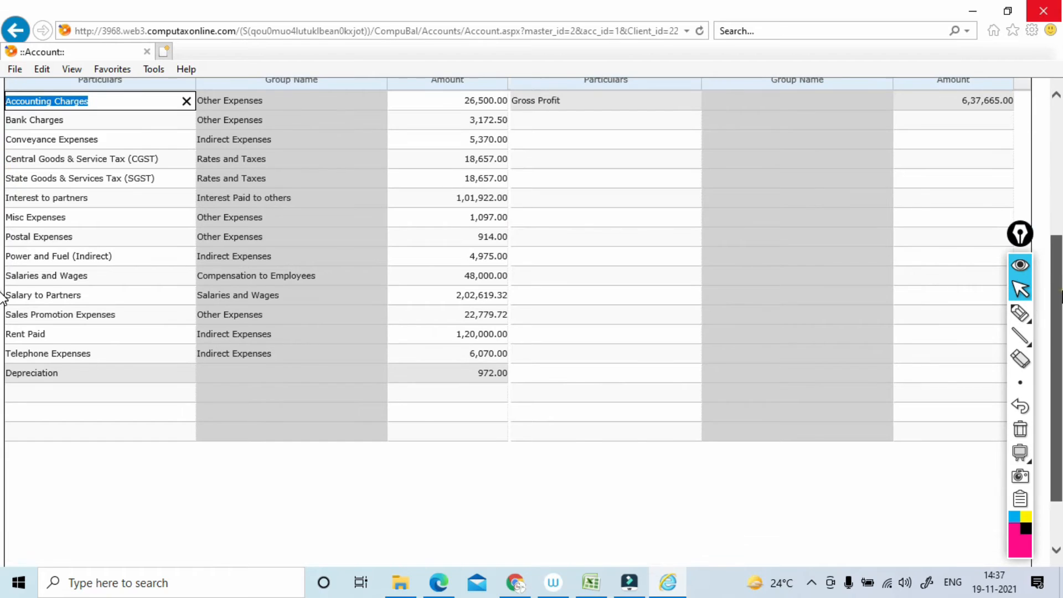
scroll(1054, 412, down, 3)
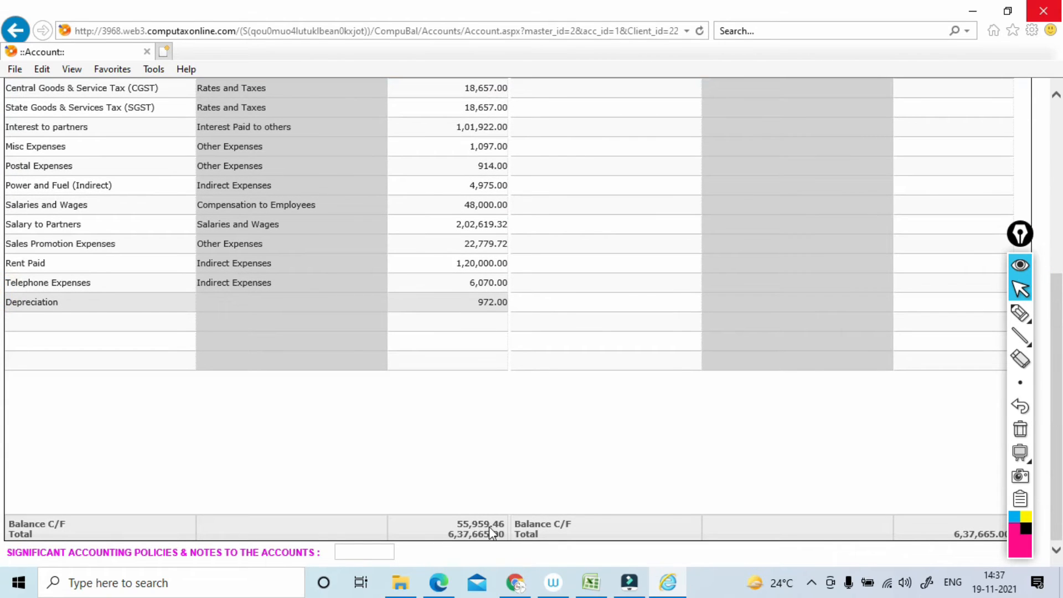
Switch to the Profit-LossA-c PDF in Edge and compare its net profit, gross profit and purchase figures with the CompuBal entries.
key(alt)
key(alt+Tab)
key(alt+Tab)
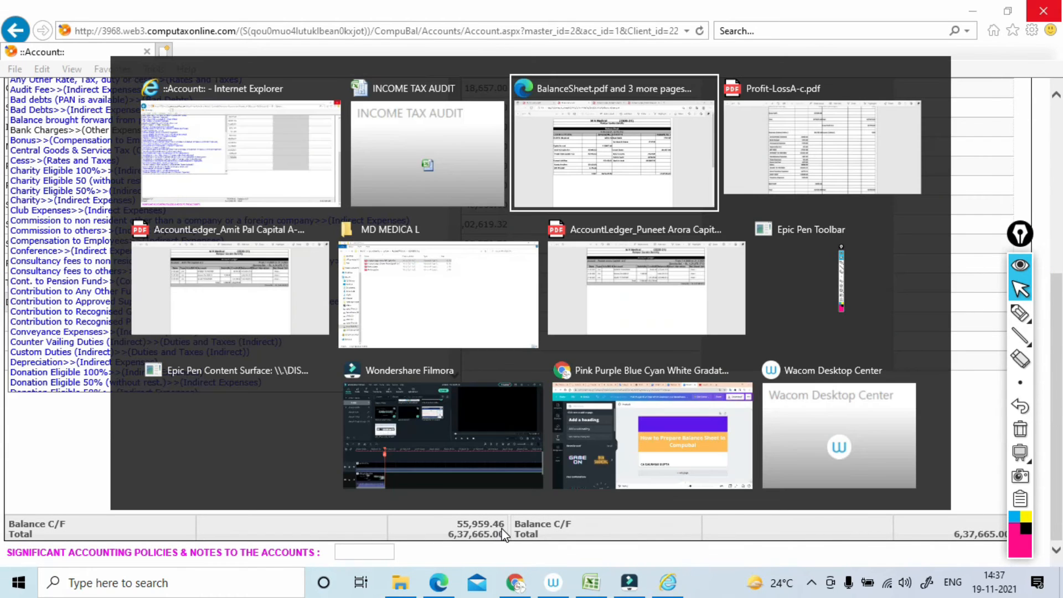
key(ctrl+shift+Tab)
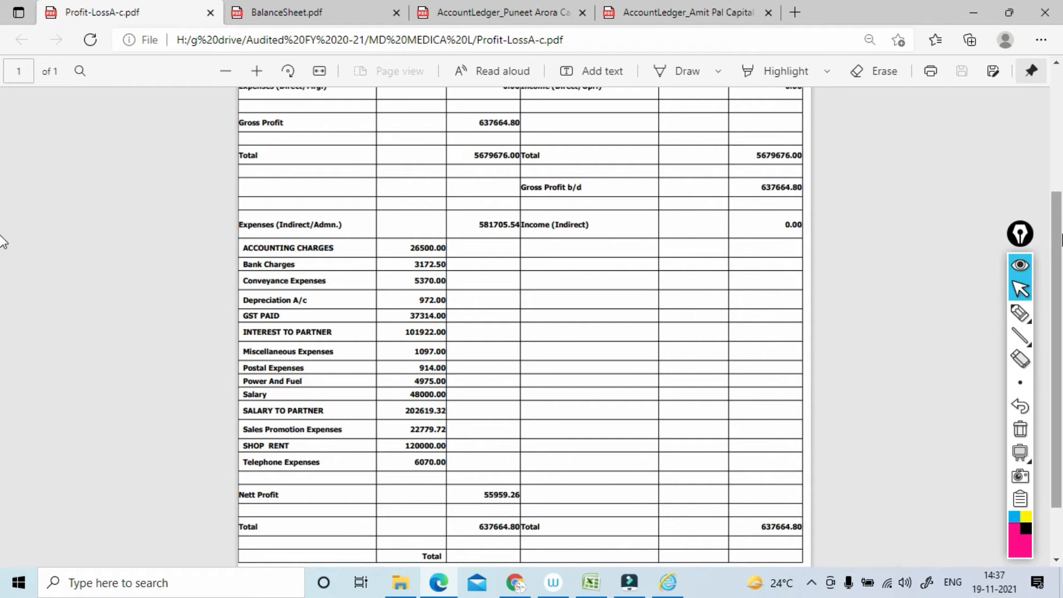
scroll(3, 166, up, 3)
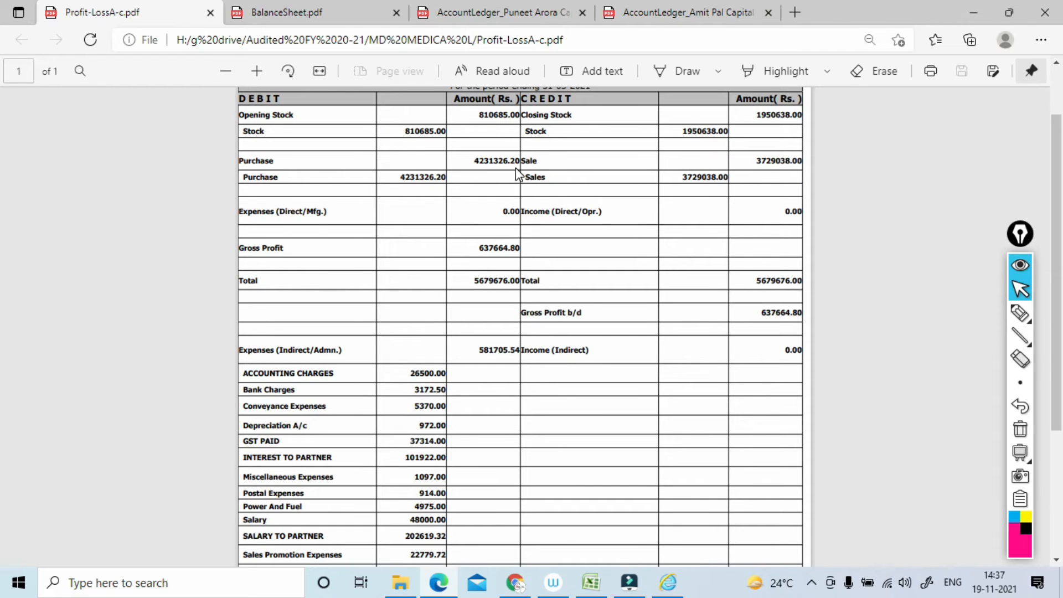
Back in CompuBal, exit the Profit and Loss Account and set the Purchases amount in the Trading Account to 4231326.20.
key(alt+Tab)
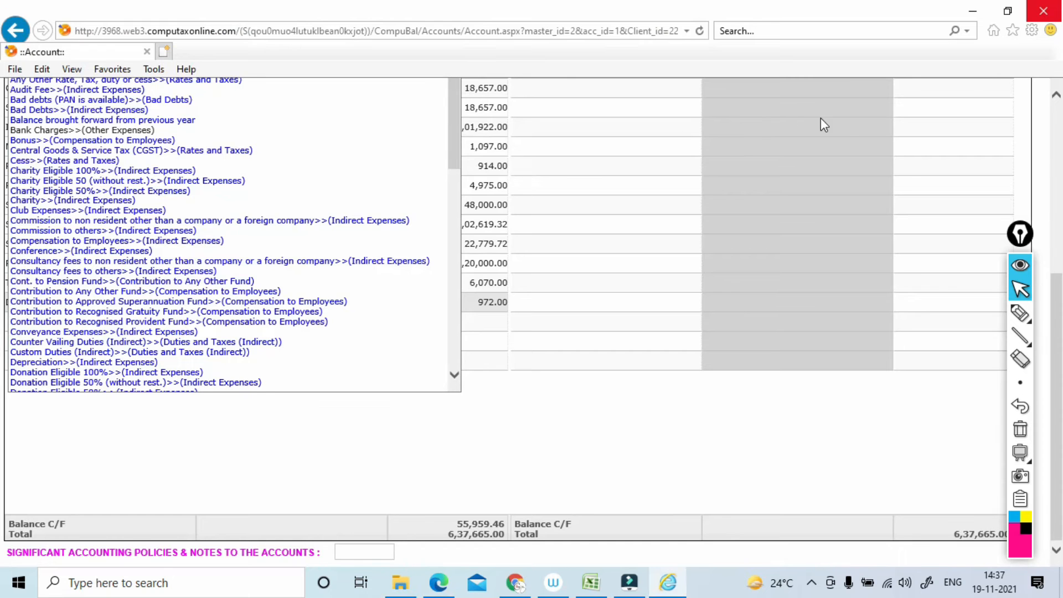
drag(1057, 299, 1022, 123)
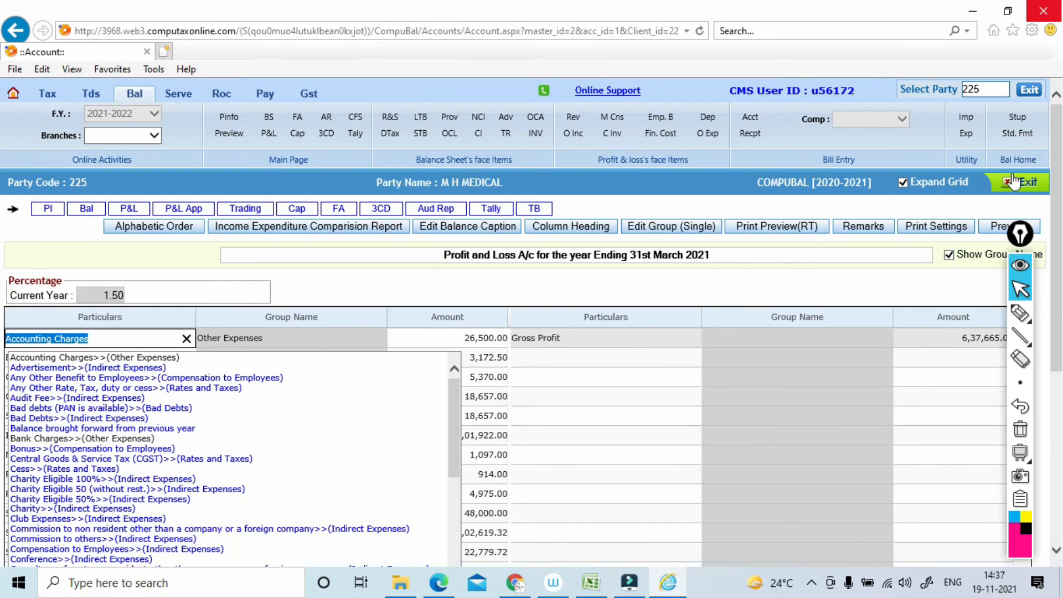
click(1027, 183)
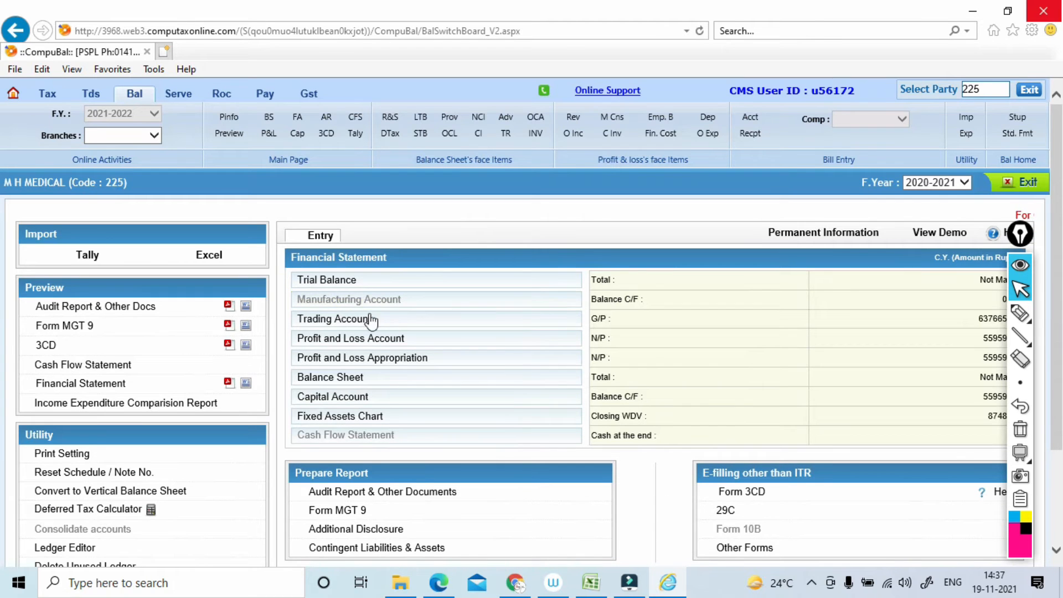
click(350, 321)
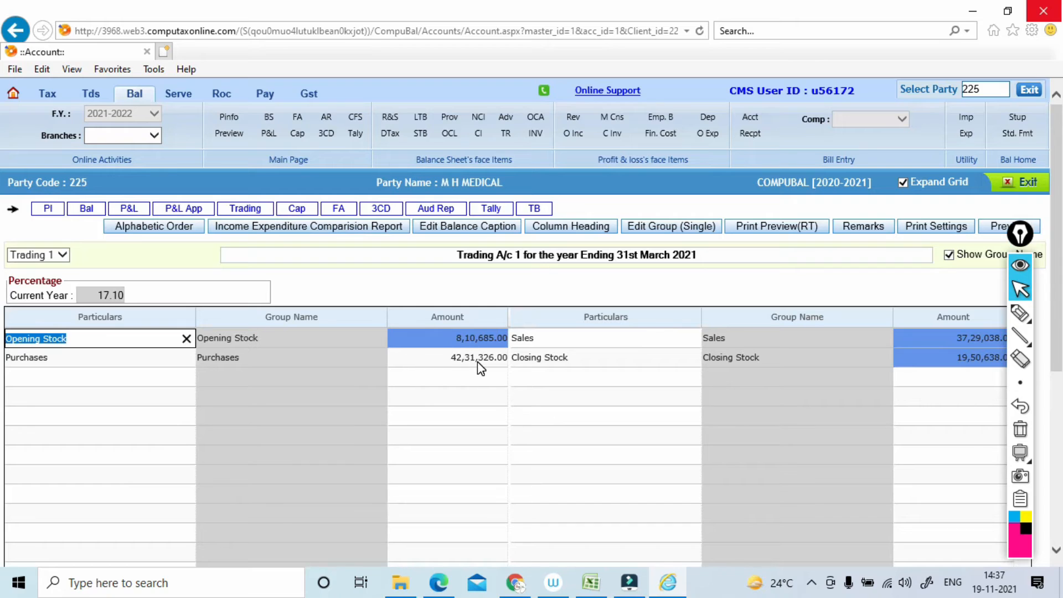
click(477, 357)
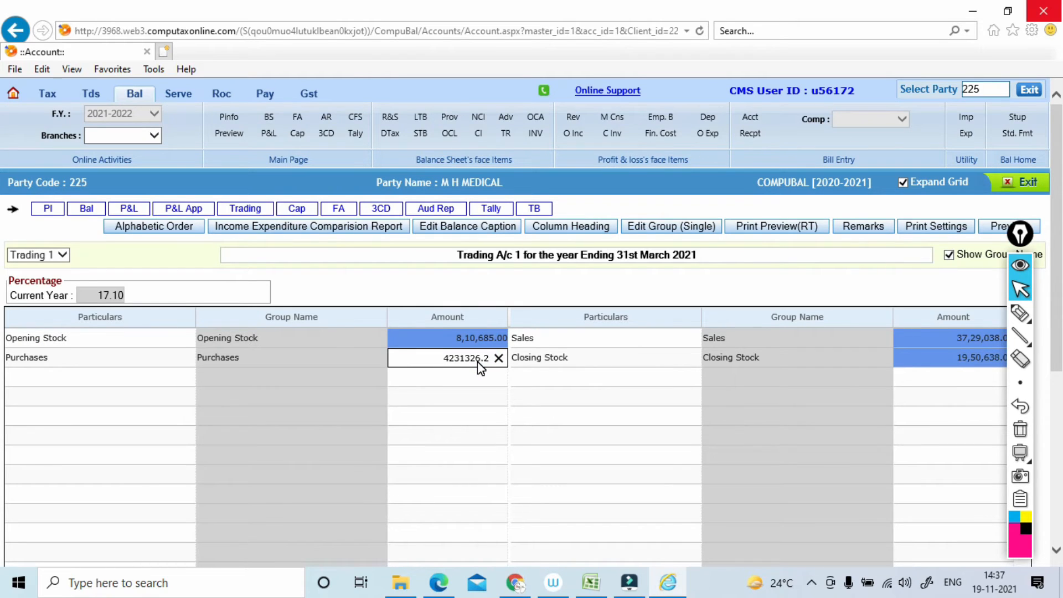
text(.2)
key(Return)
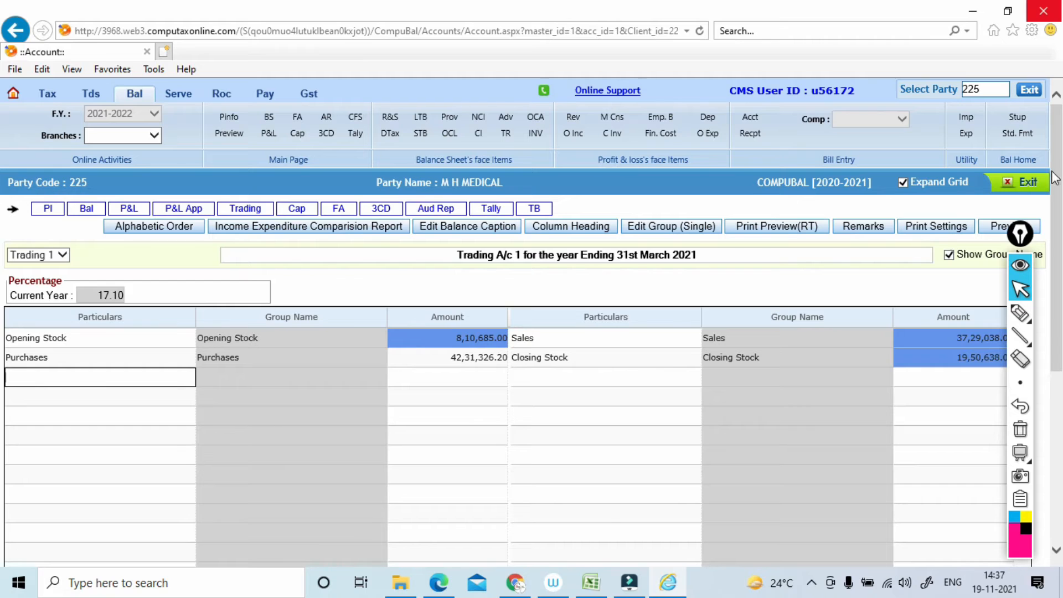
click(1041, 186)
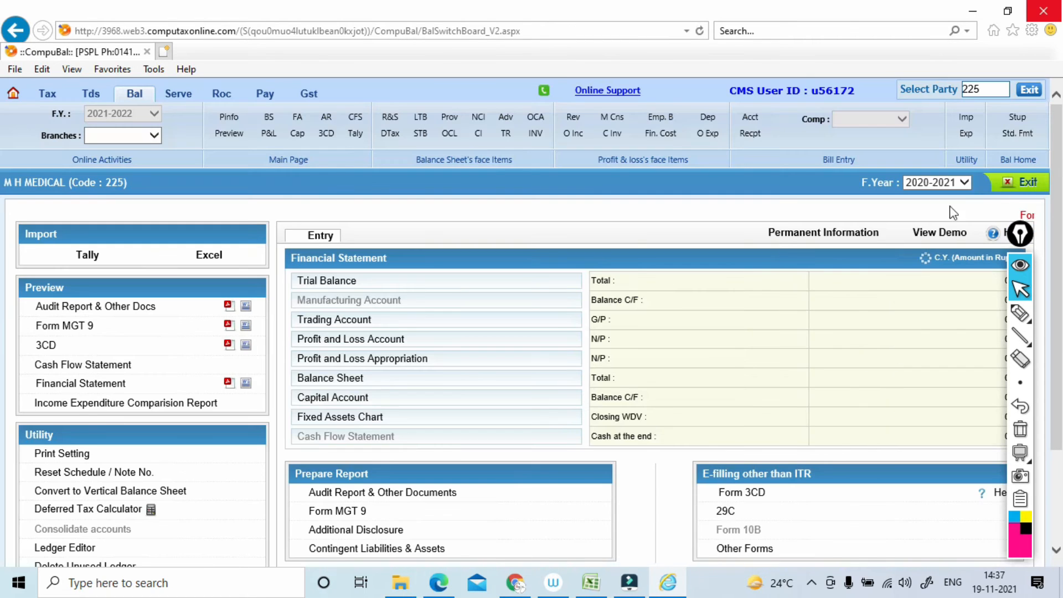
Move the Epic Pen toolbar off the summary figures and compare the profit figures with the Profit-LossA-c PDF.
drag(1024, 239, 821, 221)
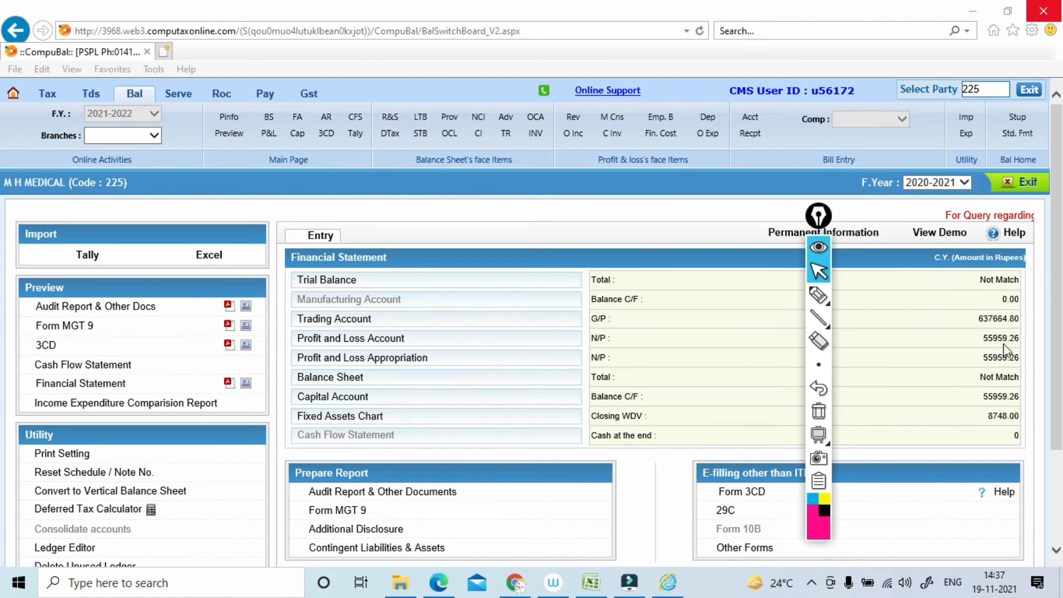
key(alt+Tab)
key(alt+Tab)
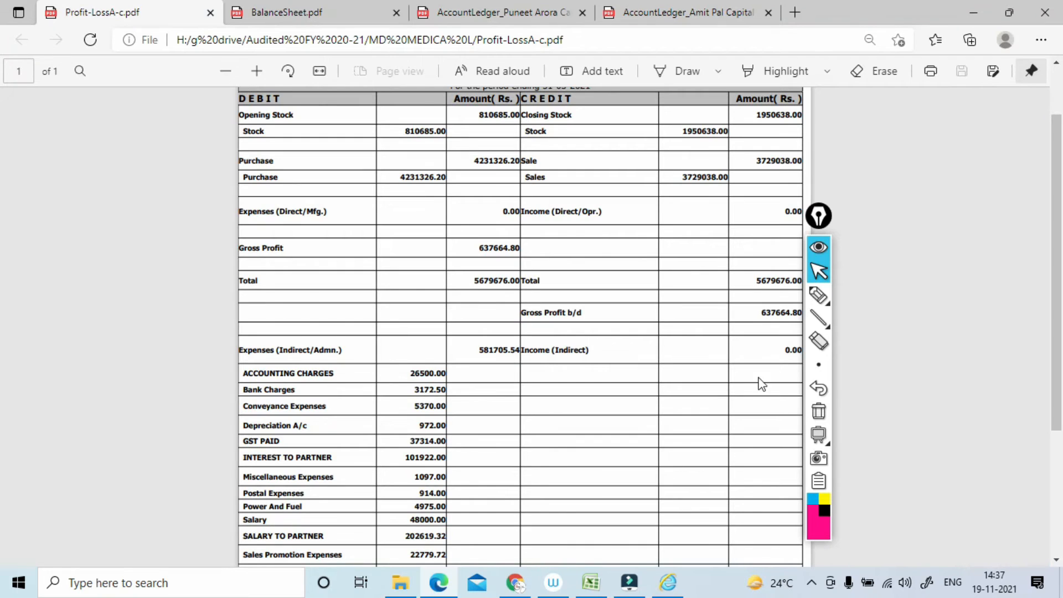
Check the net profit in the PDF, then in CompuBal open the Capital Account and its opening balances entry.
scroll(487, 404, down, 3)
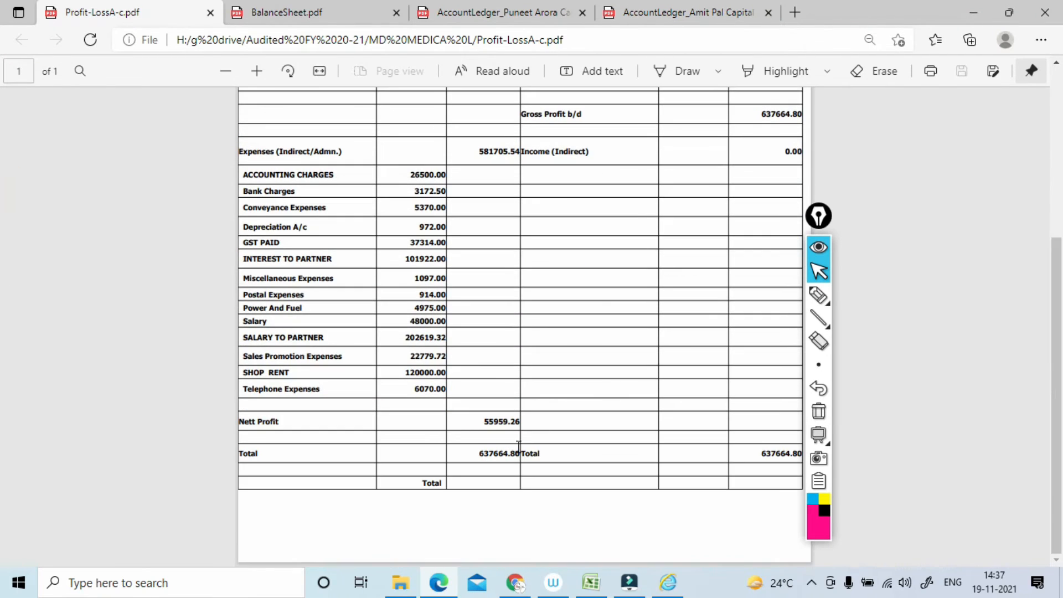
key(alt+Tab)
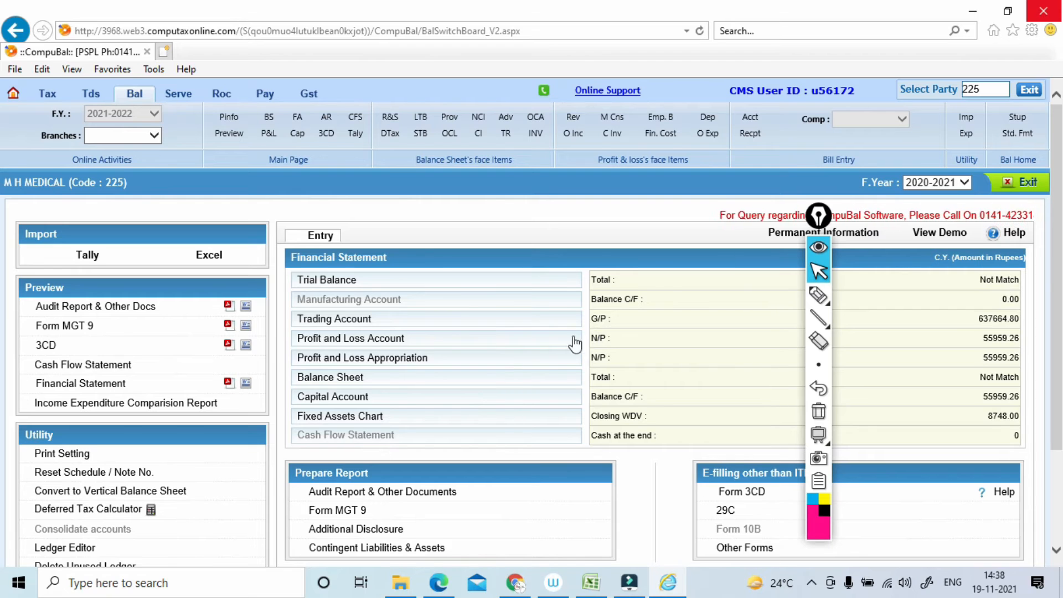
click(308, 400)
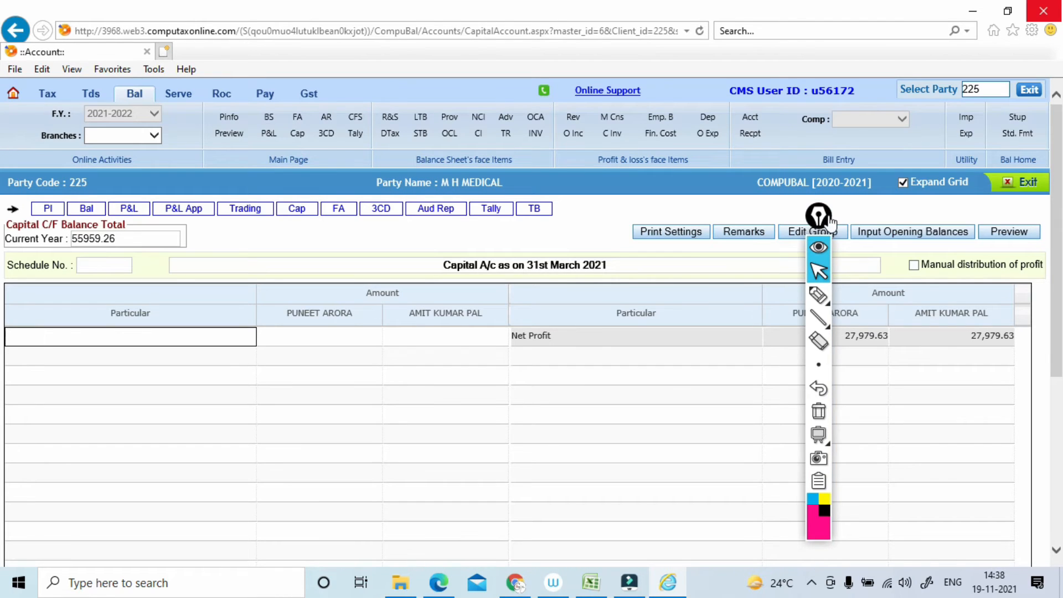
drag(828, 216, 1011, 361)
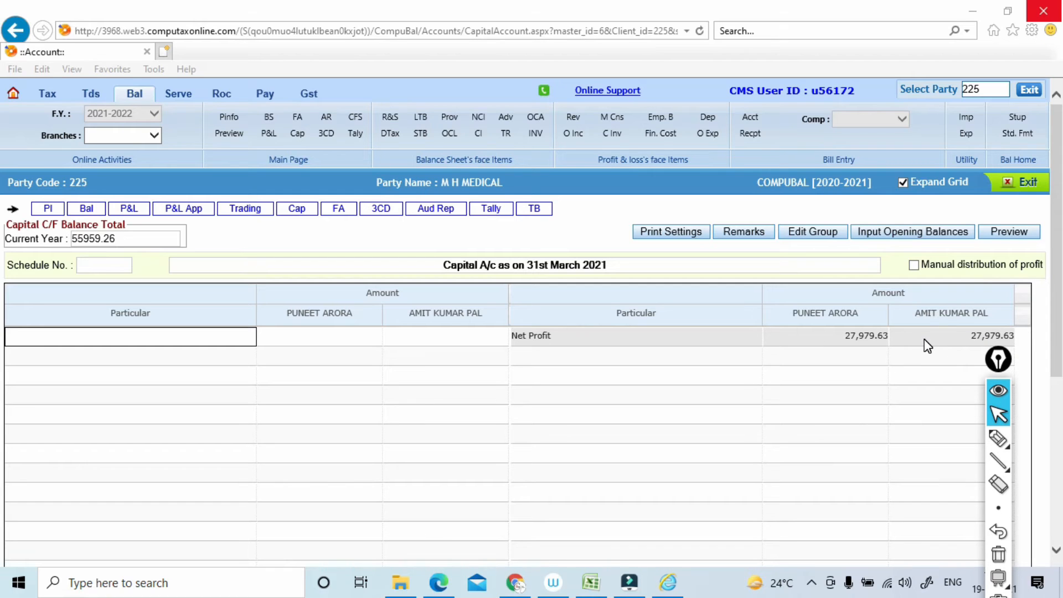
click(884, 235)
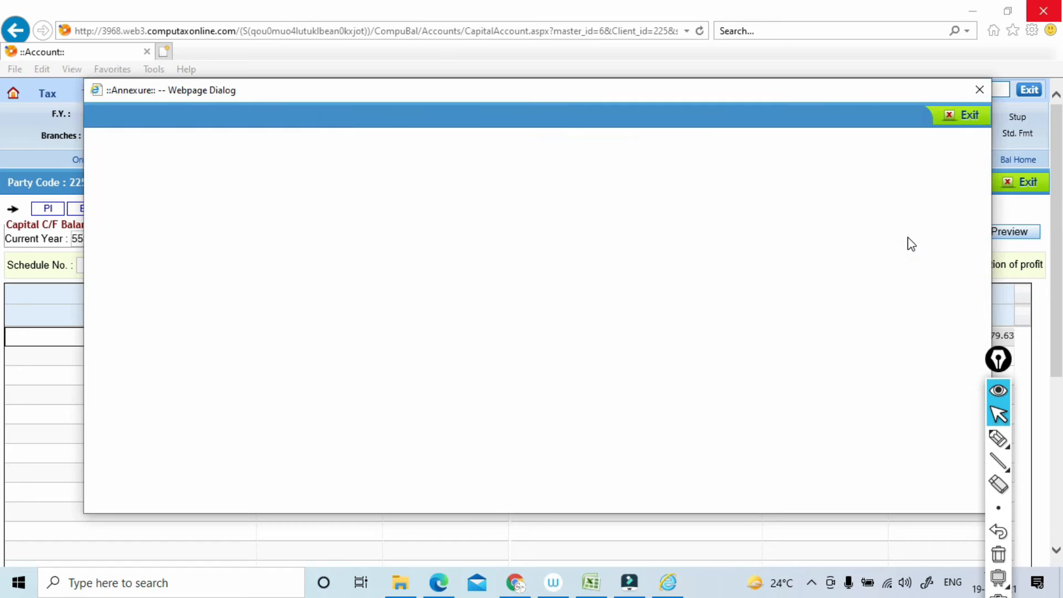
Switch to Edge and open the second partner's capital account ledger PDF to read the opening balance.
key(alt+Tab)
key(alt+Tab)
key(alt+Tab)
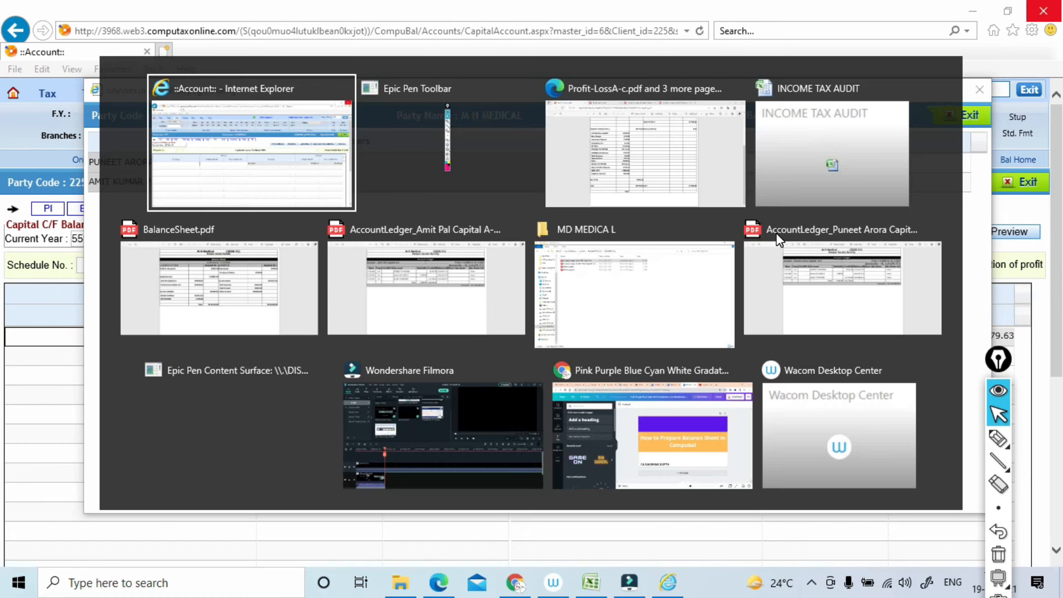
key(alt+Tab)
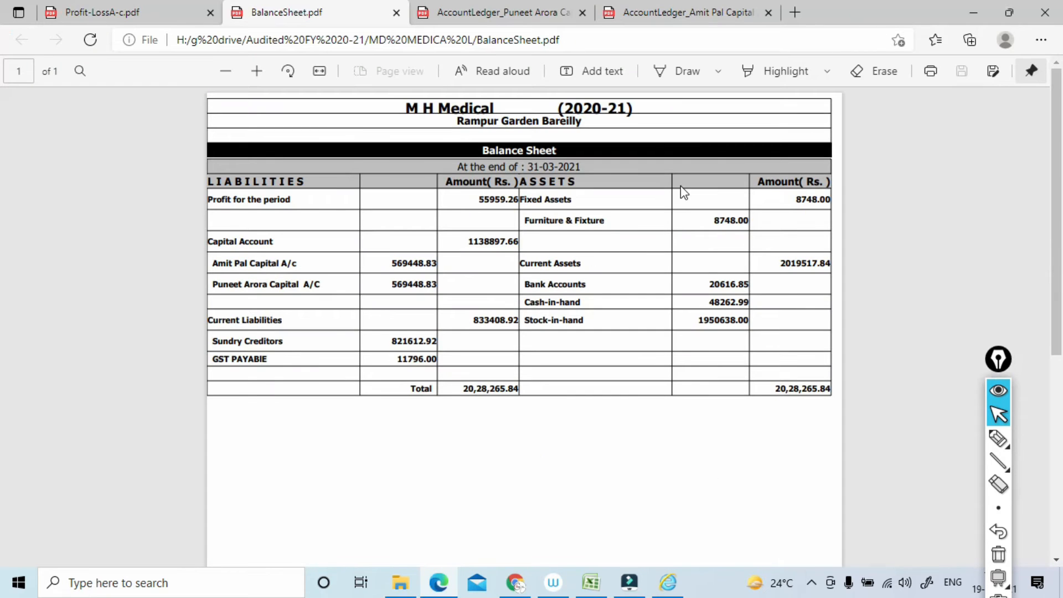
click(699, 14)
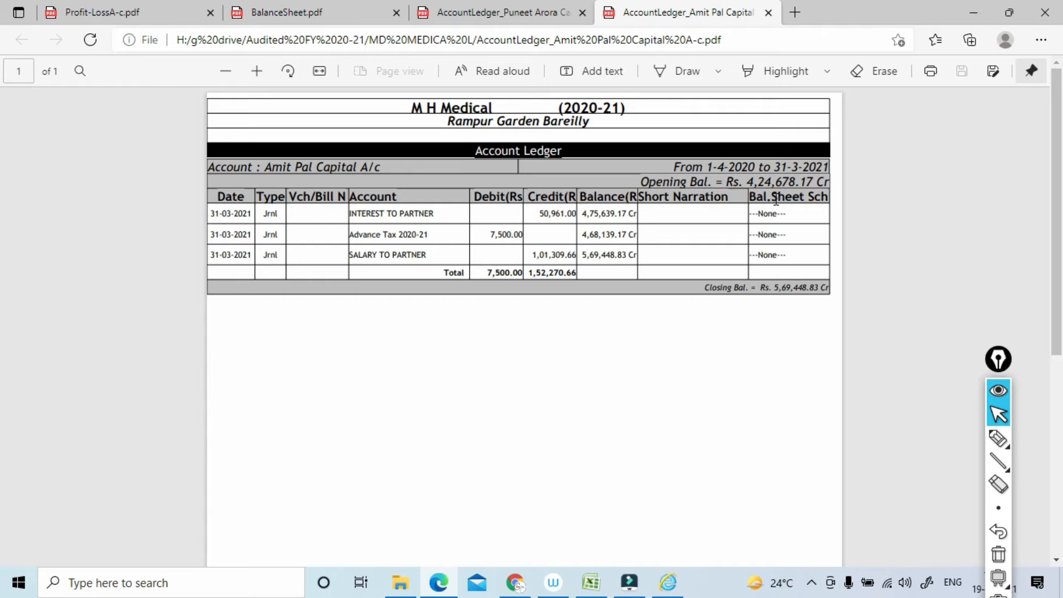
Back in CompuBal, set the second partner's opening balance to 424678.17 on the Cr side, checking the amount against the ledger PDF.
key(alt+Tab)
key(alt+Tab)
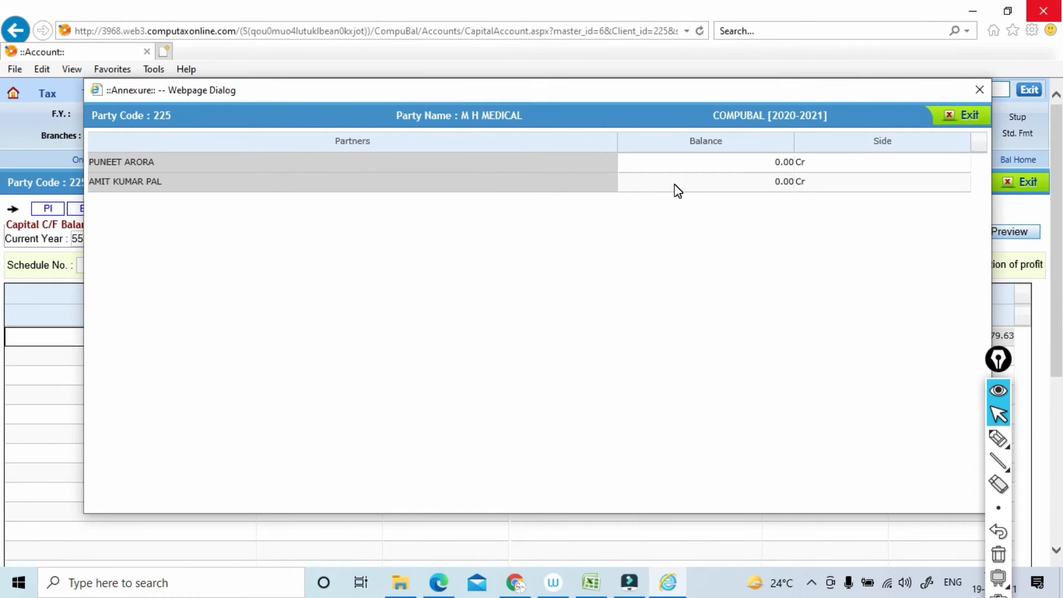
click(714, 184)
text(424)
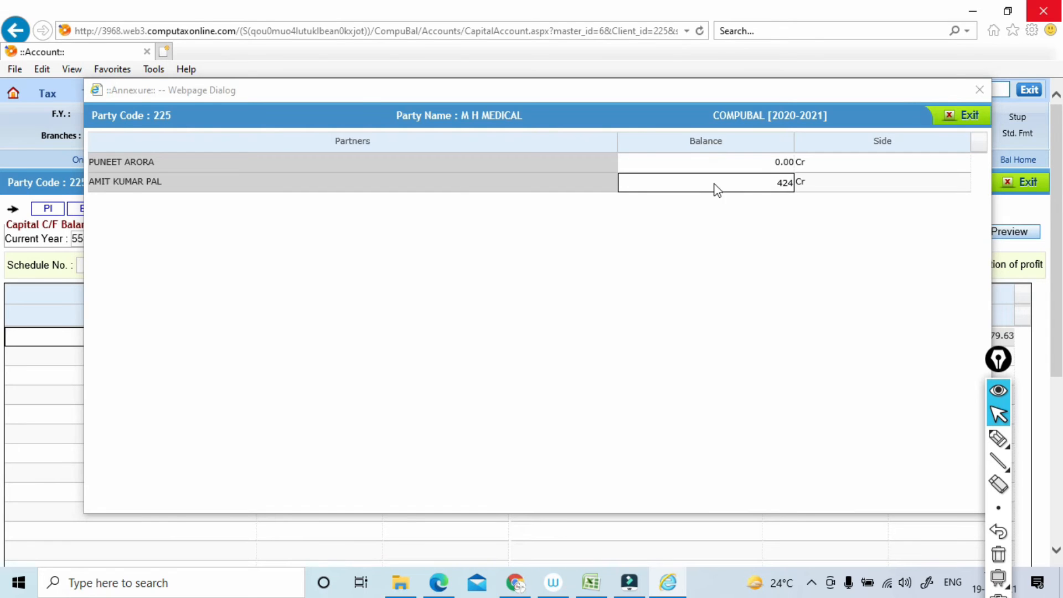
key(alt+Tab)
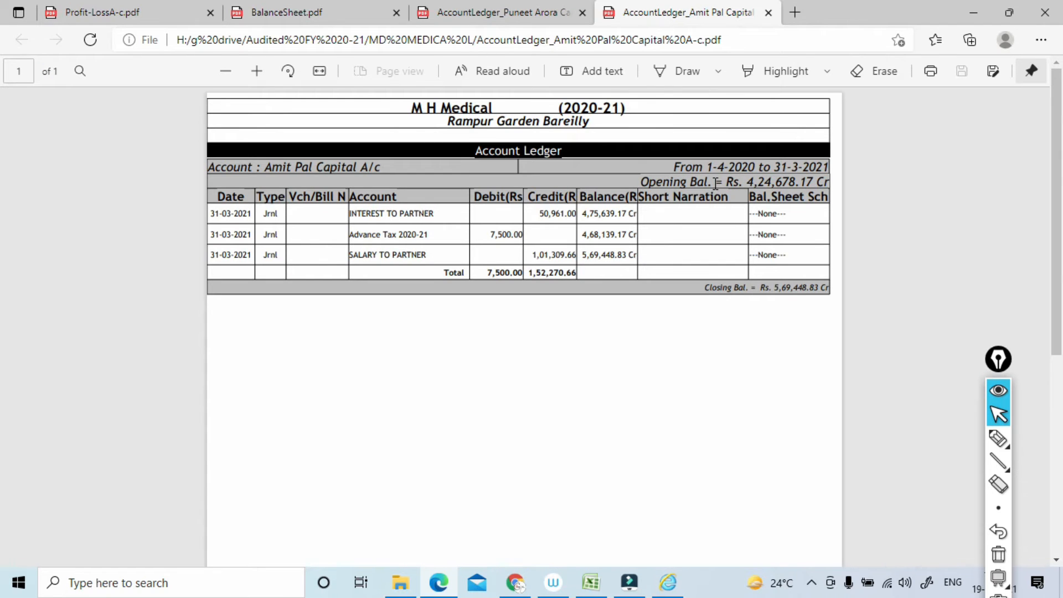
key(alt+Tab)
text(678.17)
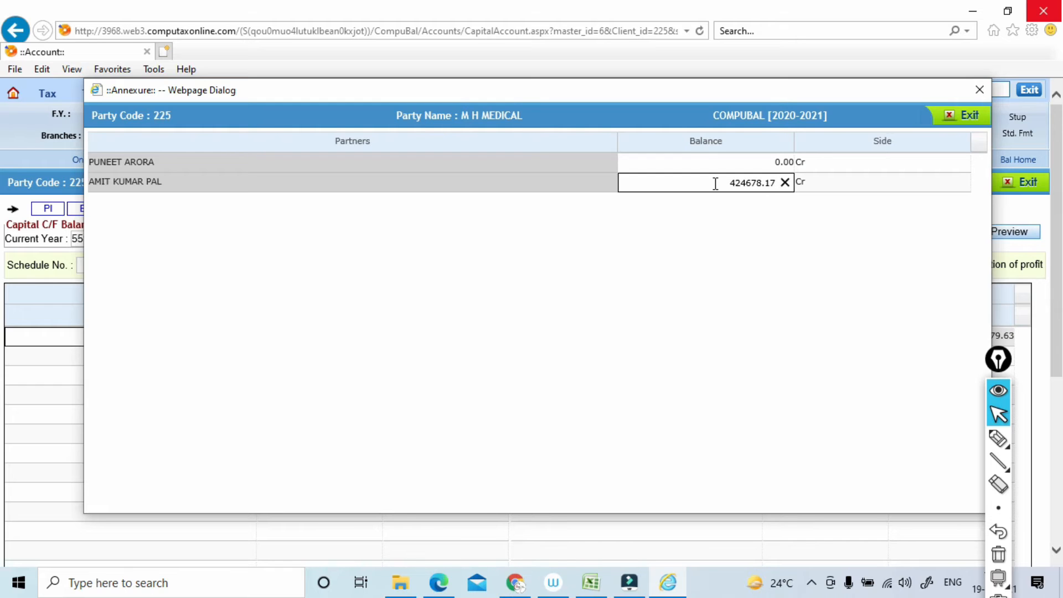
key(Tab)
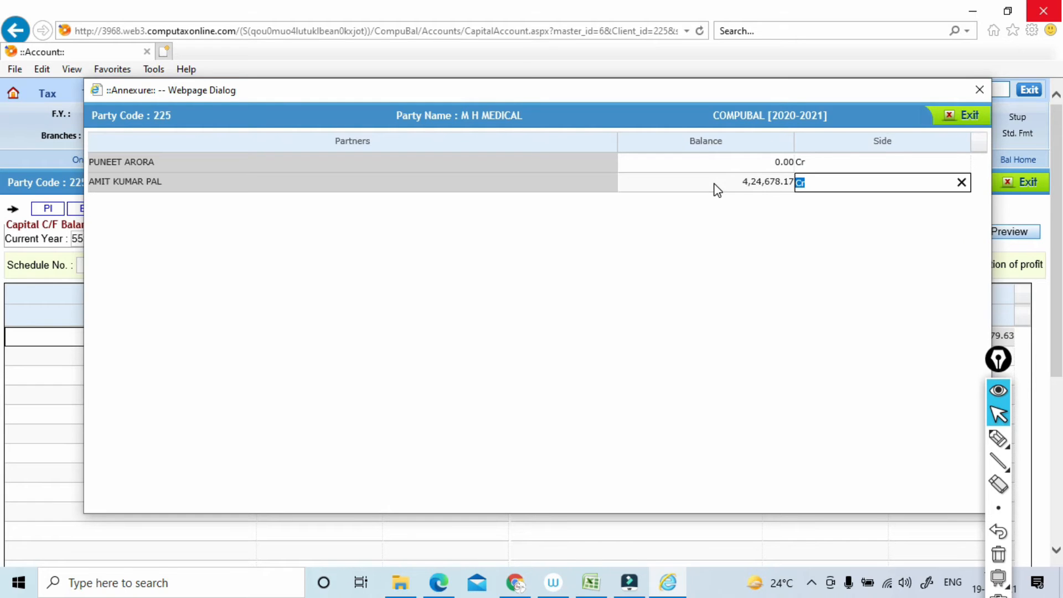
Look up the first partner's capital ledger PDF, set that partner's opening balance to 424678.17 Cr and exit the opening balances dialog.
click(745, 166)
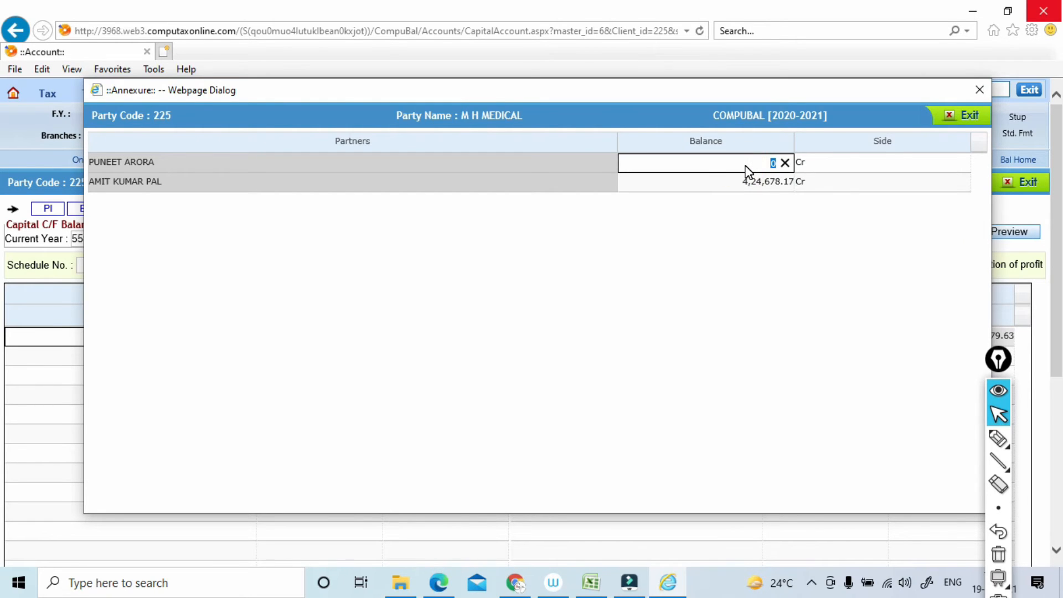
key(alt+Tab)
key(alt+Tab)
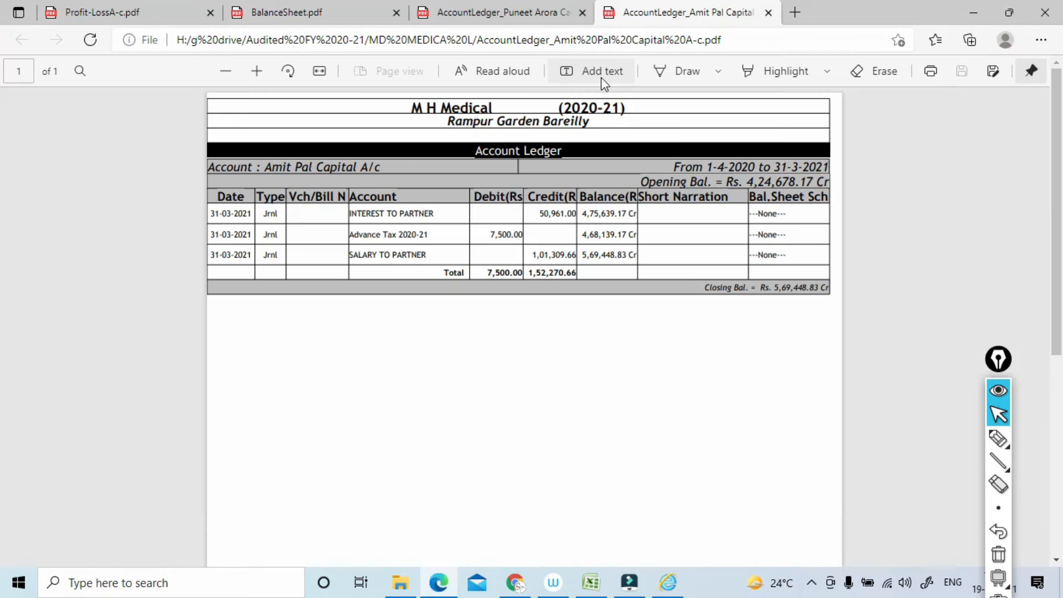
click(485, 12)
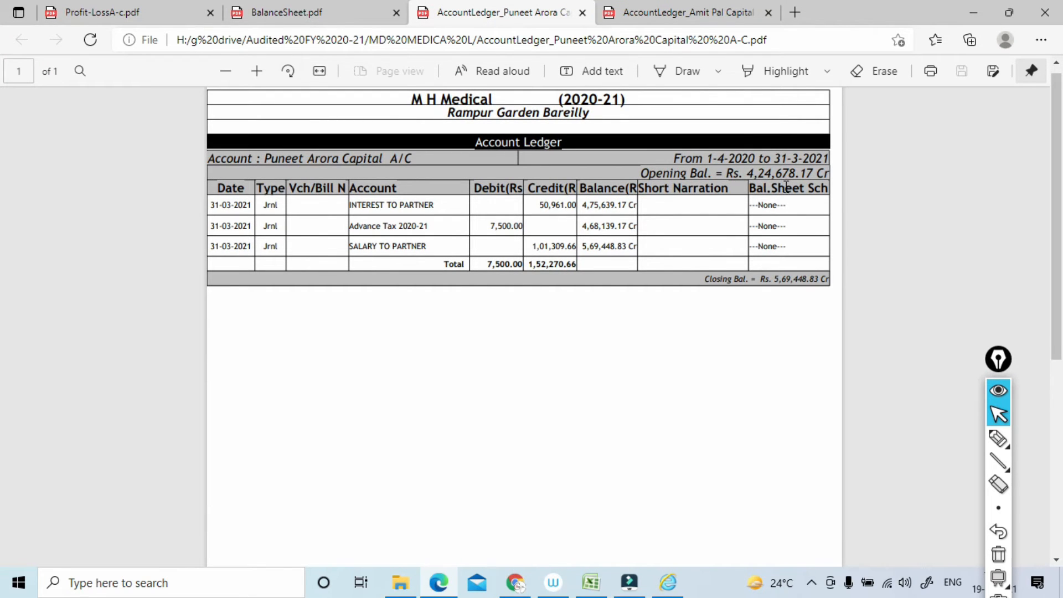
key(alt+Tab)
key(alt+Tab)
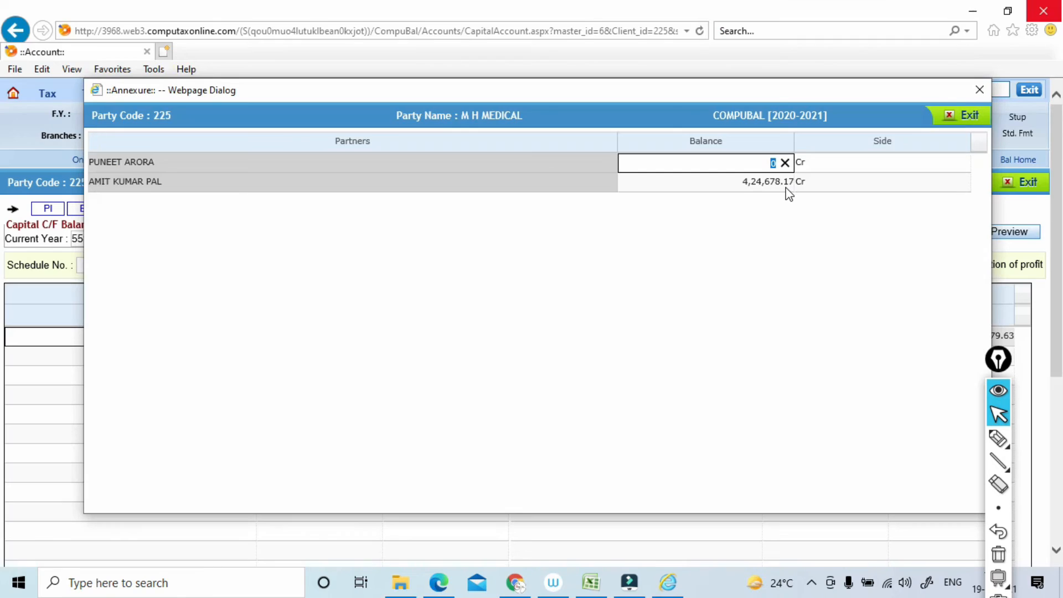
text(4,24,678.)
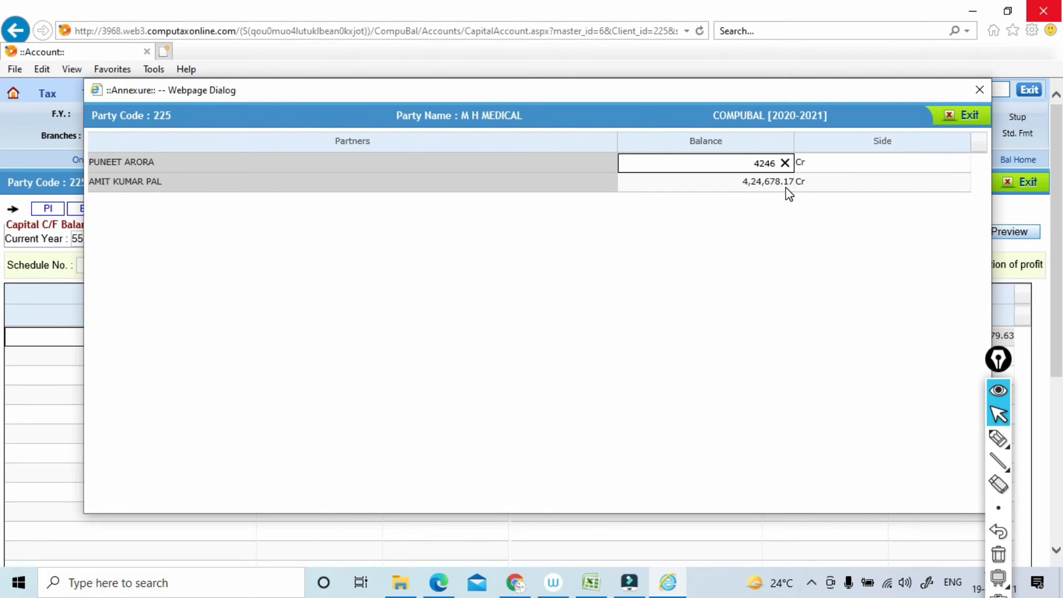
text(17)
key(Tab)
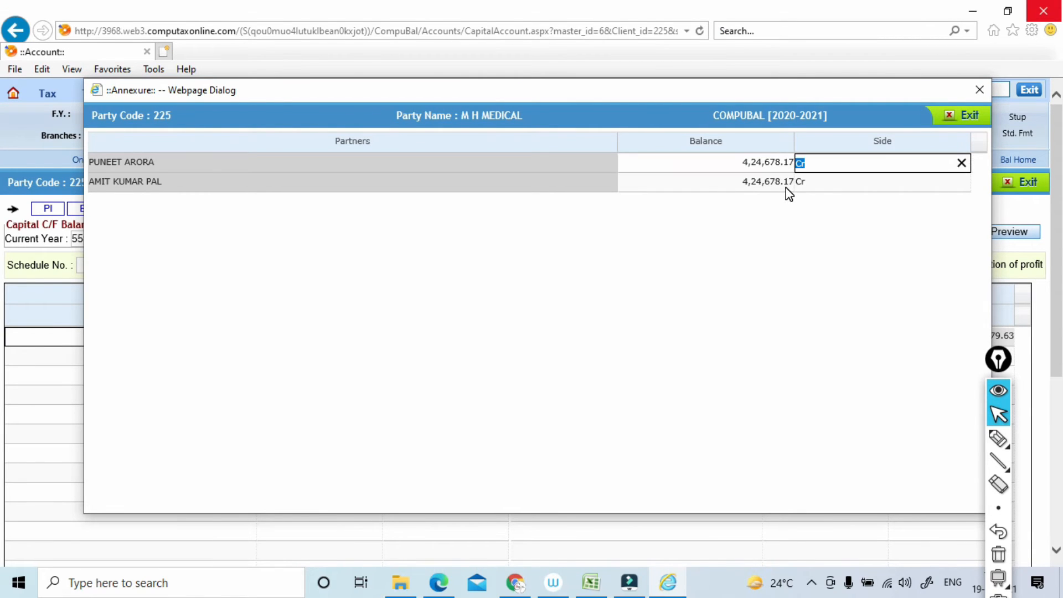
click(964, 115)
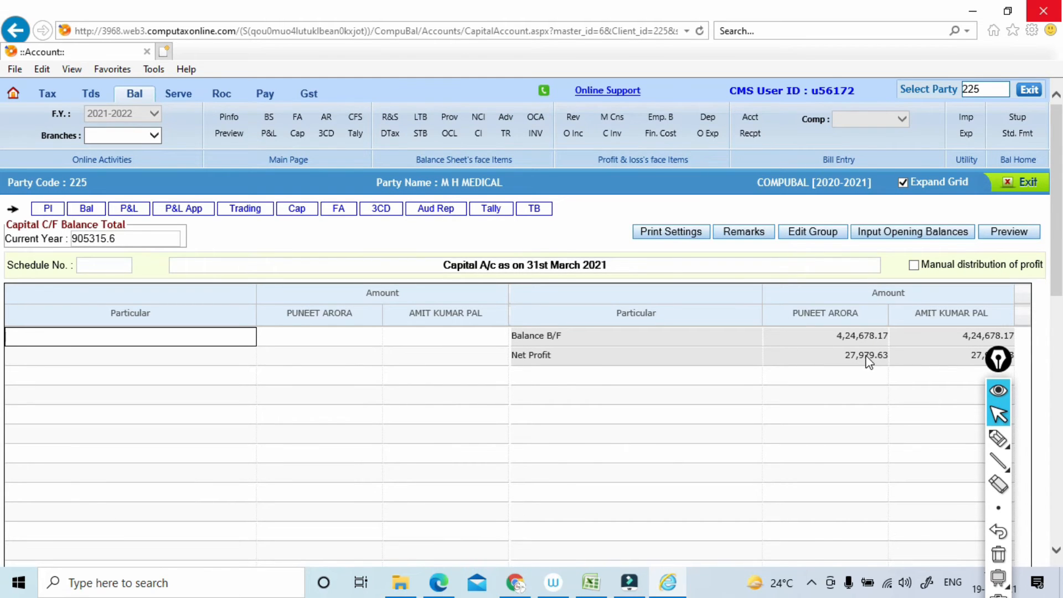
Move the Epic Pen toolbar off the capital amounts and compare the interest, advance tax and salary entries in both partners' ledger PDFs.
drag(996, 370, 1040, 404)
key(alt+Tab)
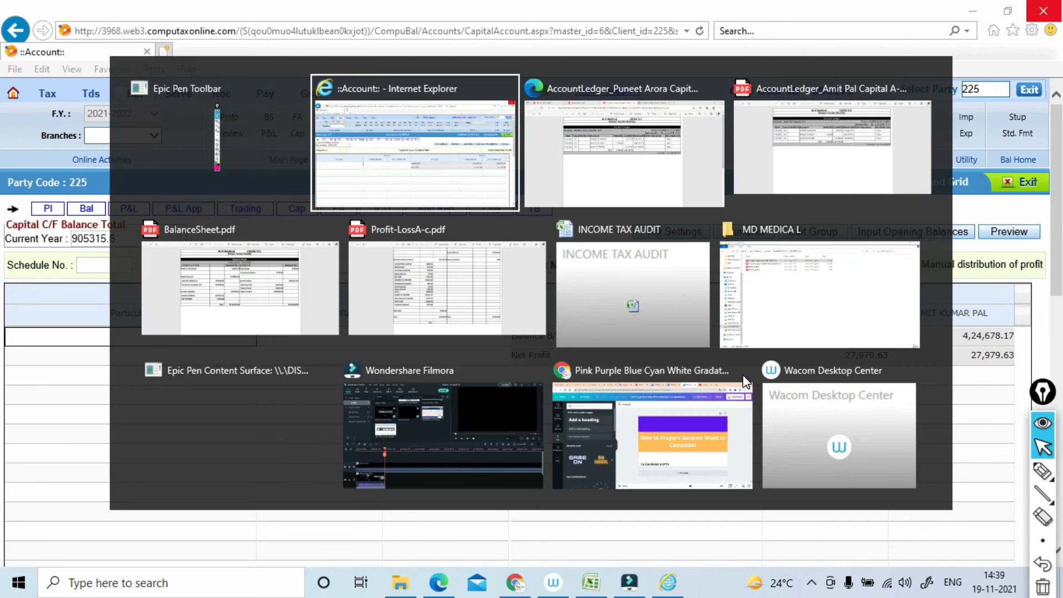
key(alt+Tab)
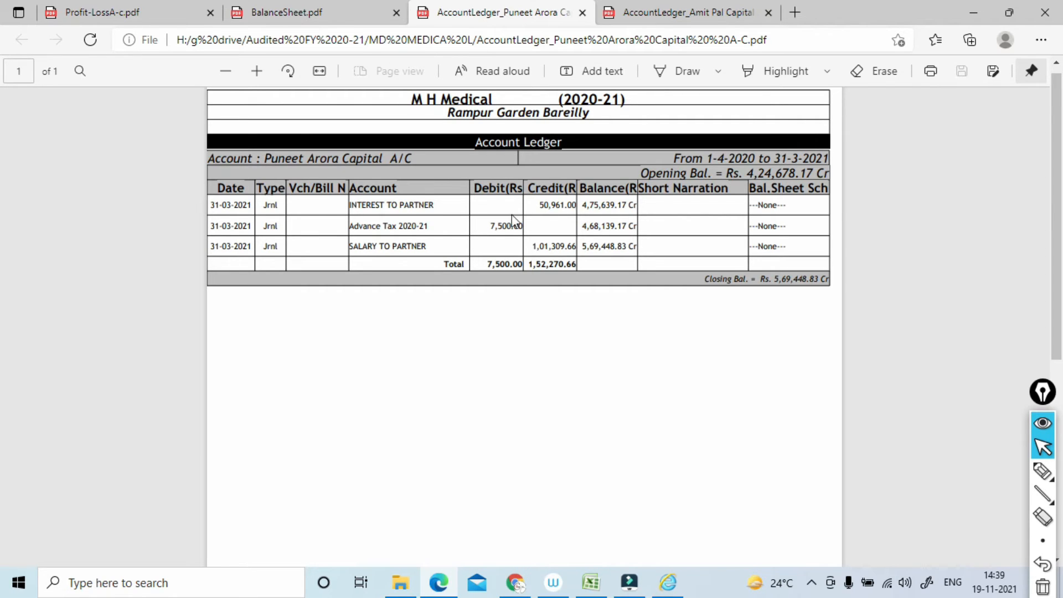
click(669, 2)
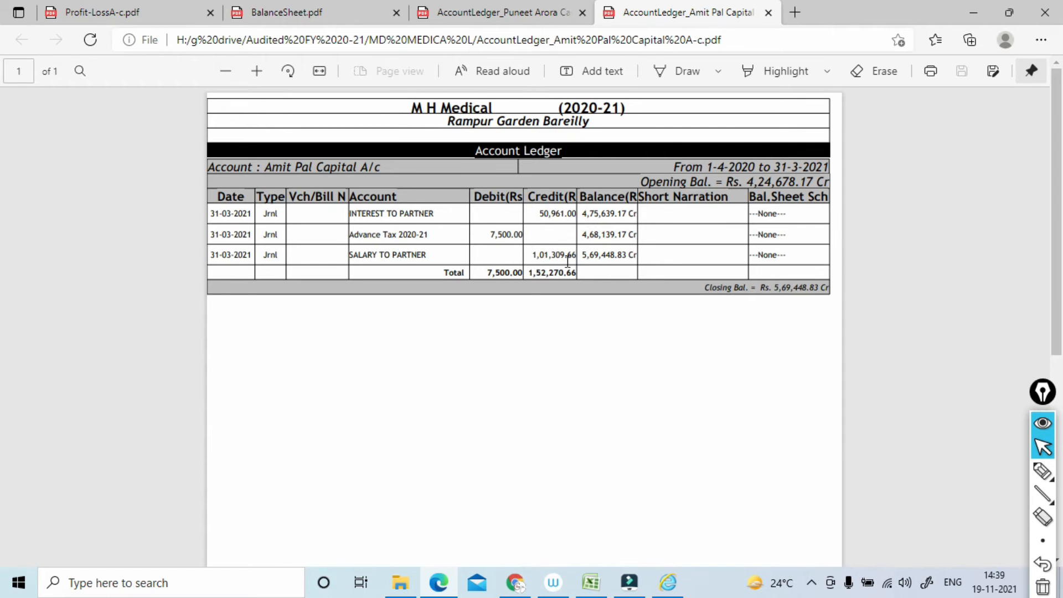
click(520, 21)
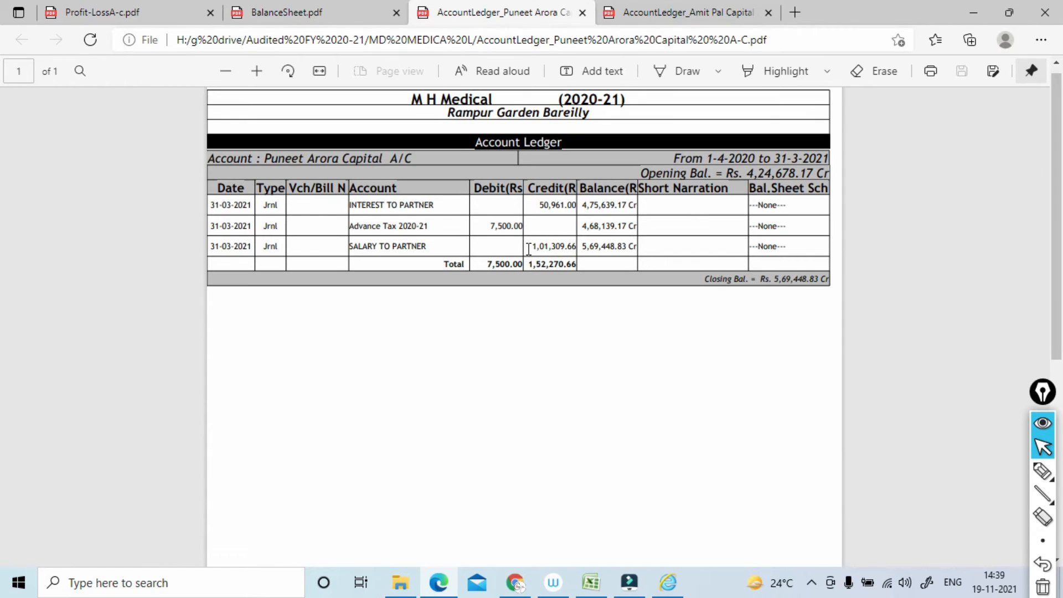
click(648, 17)
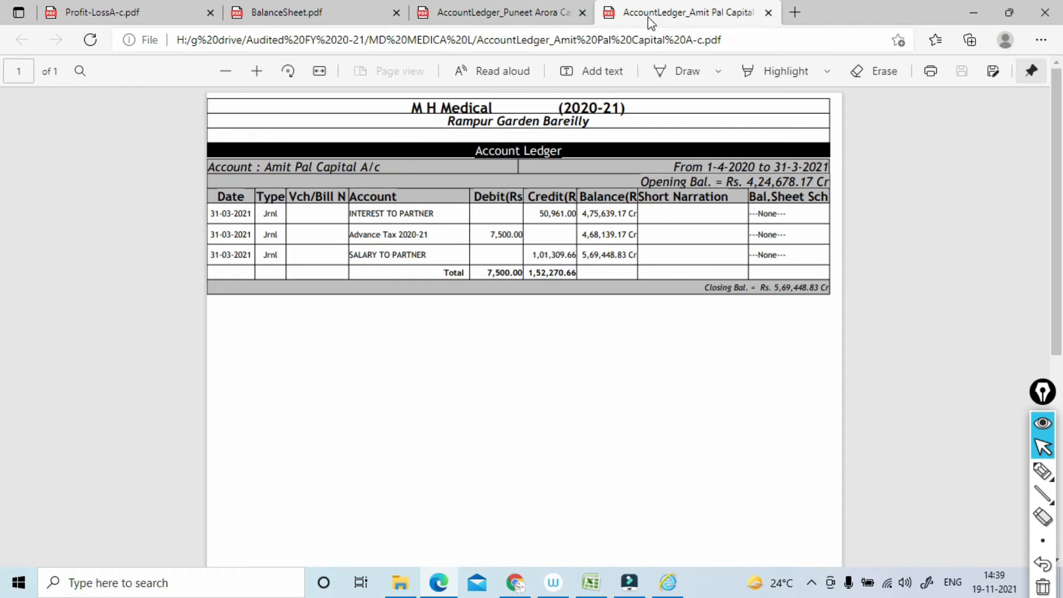
Back in CompuBal, add a Salary to partners entry below Net Profit on the credit side of the Capital Account.
key(alt+Tab)
key(alt+Tab)
key(alt+Tab)
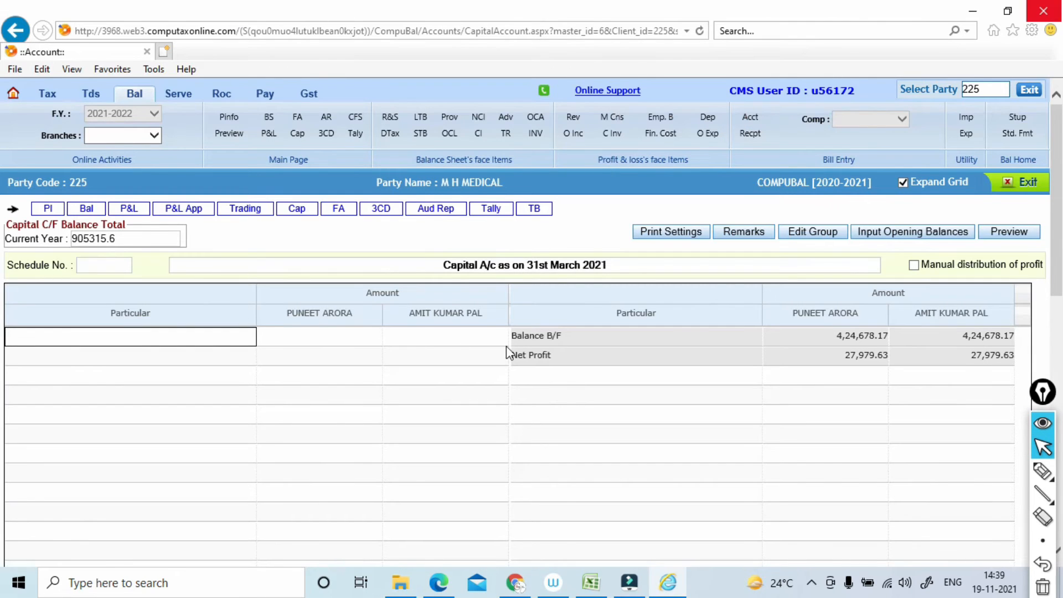
click(545, 380)
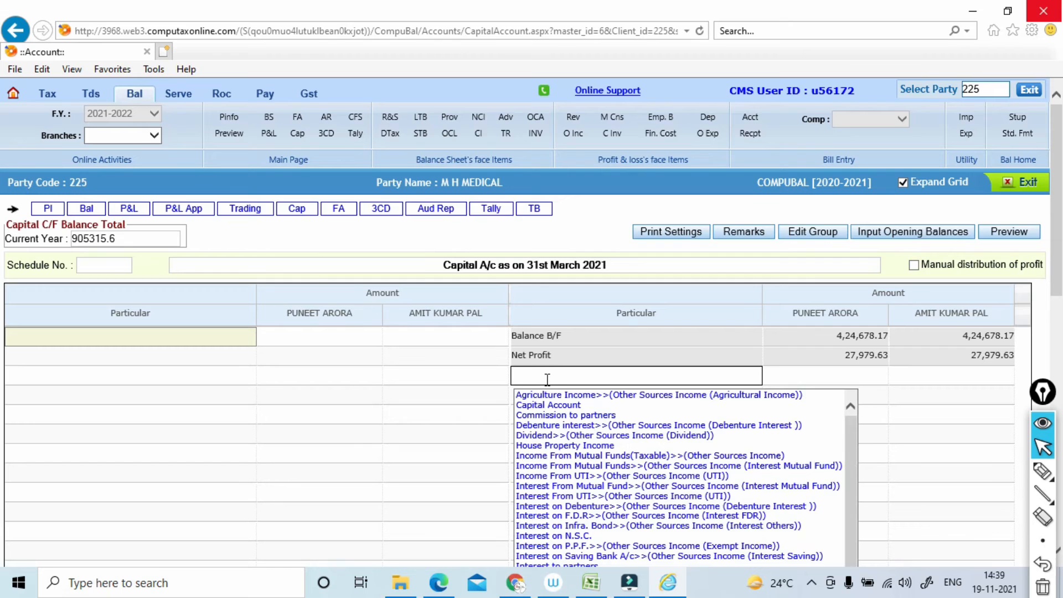
text(Salary )
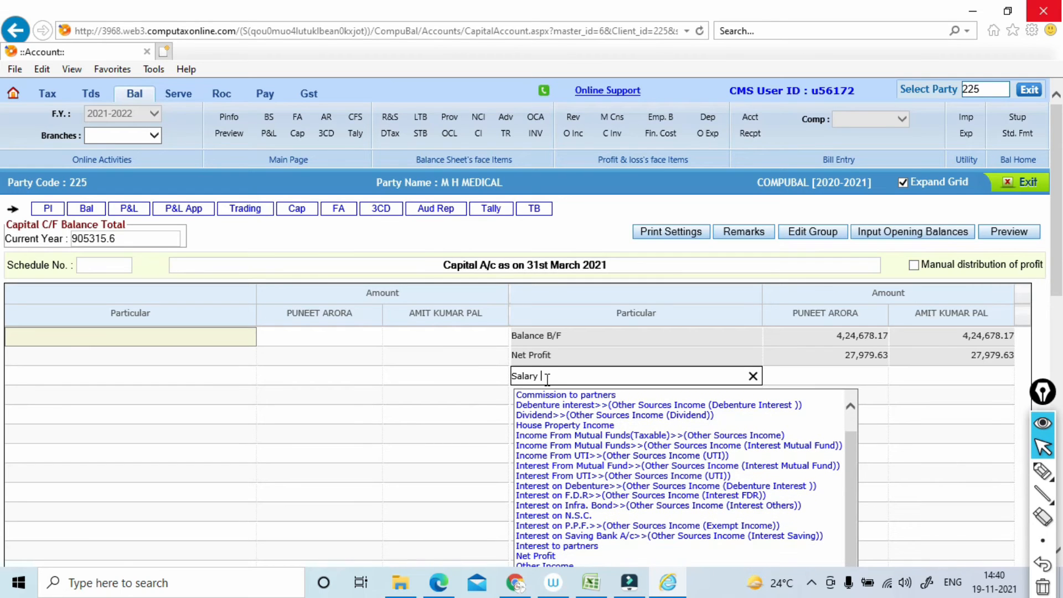
text(to Partner)
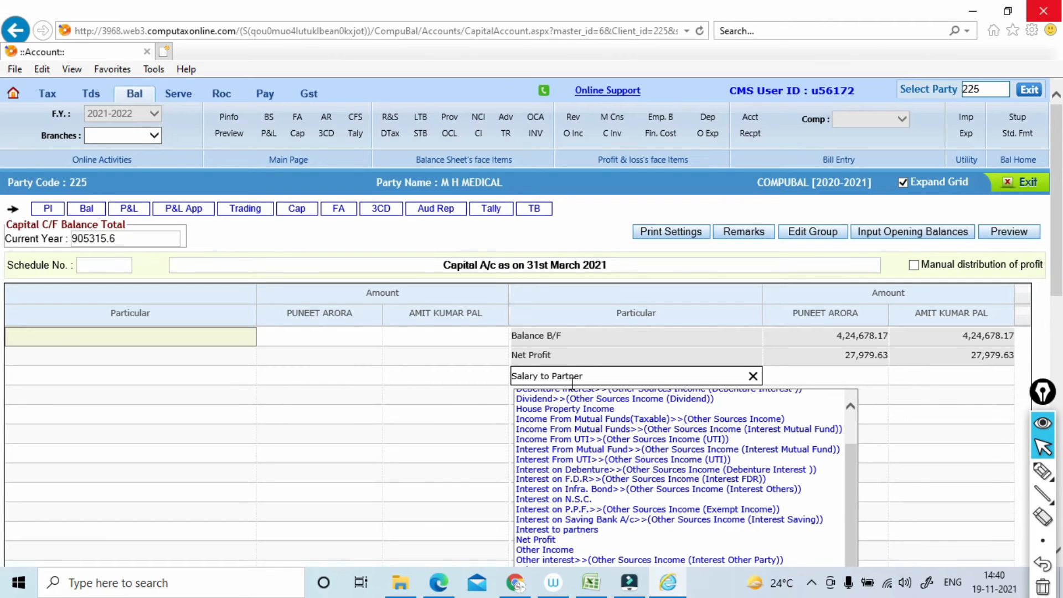
key(Return)
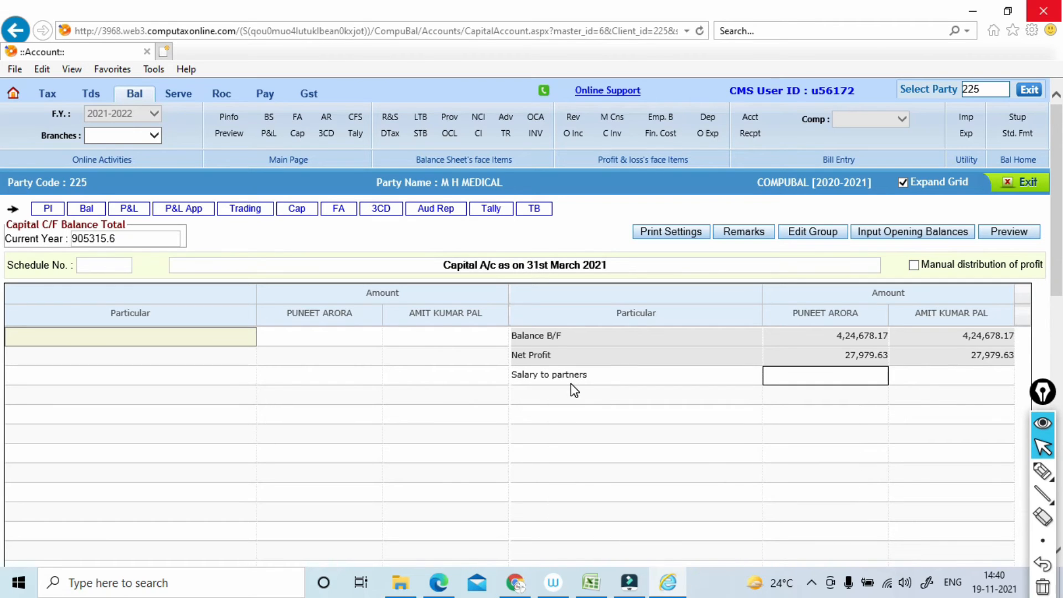
Re-enter the salary row's particular by choosing the suggested Salary to partners, and activate the first partner's amount cell.
click(603, 376)
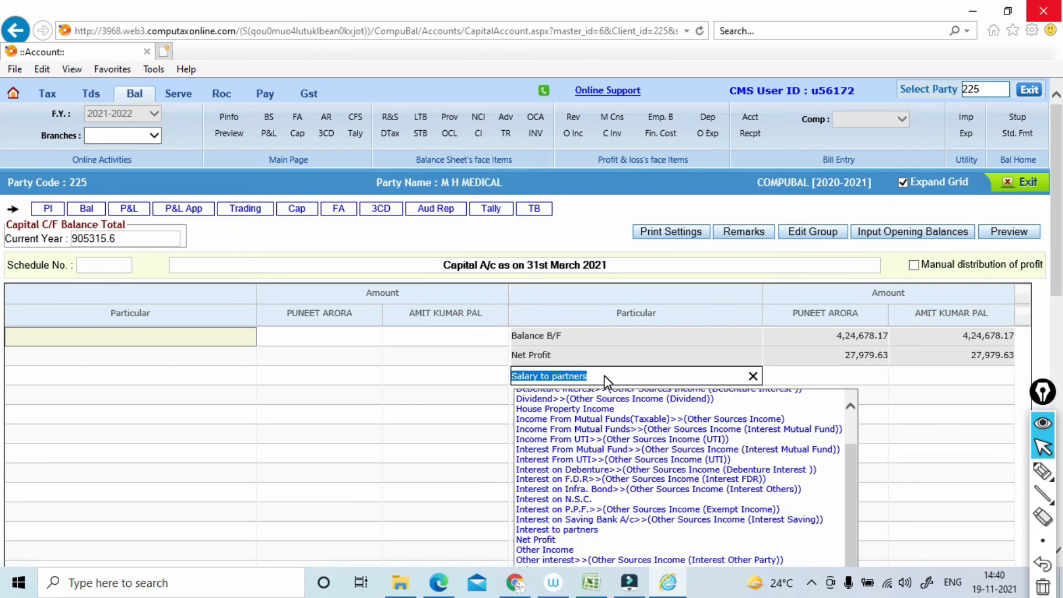
text(Salary to)
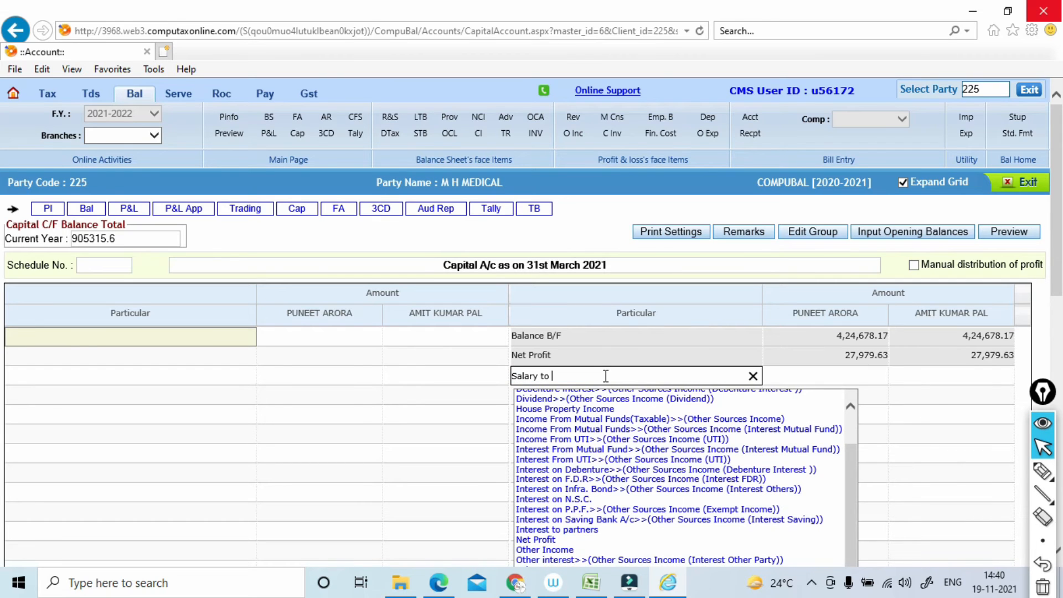
text( Partner)
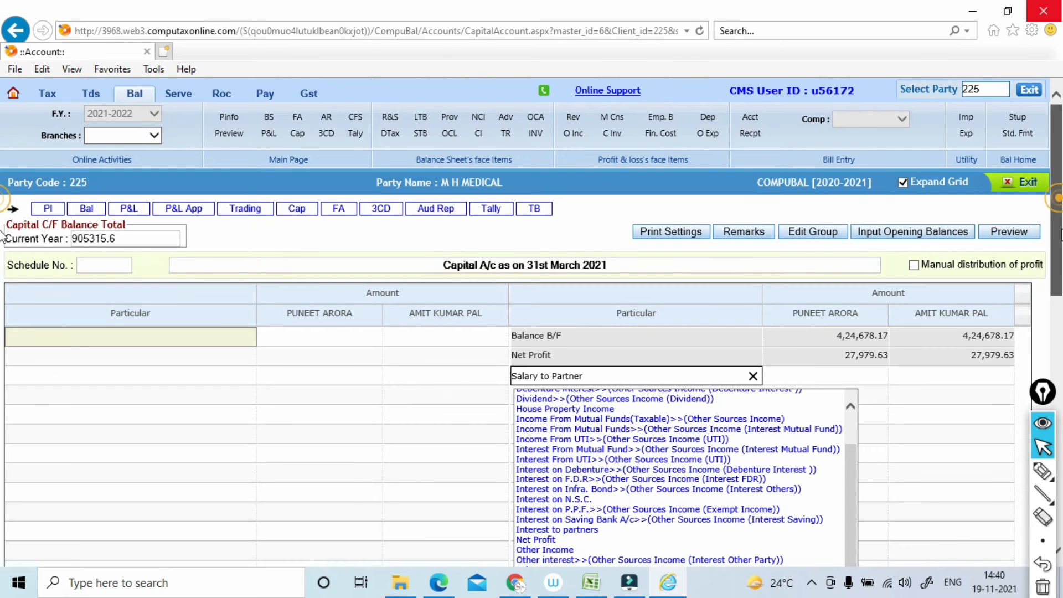
scroll(1059, 205, down, 5)
click(850, 371)
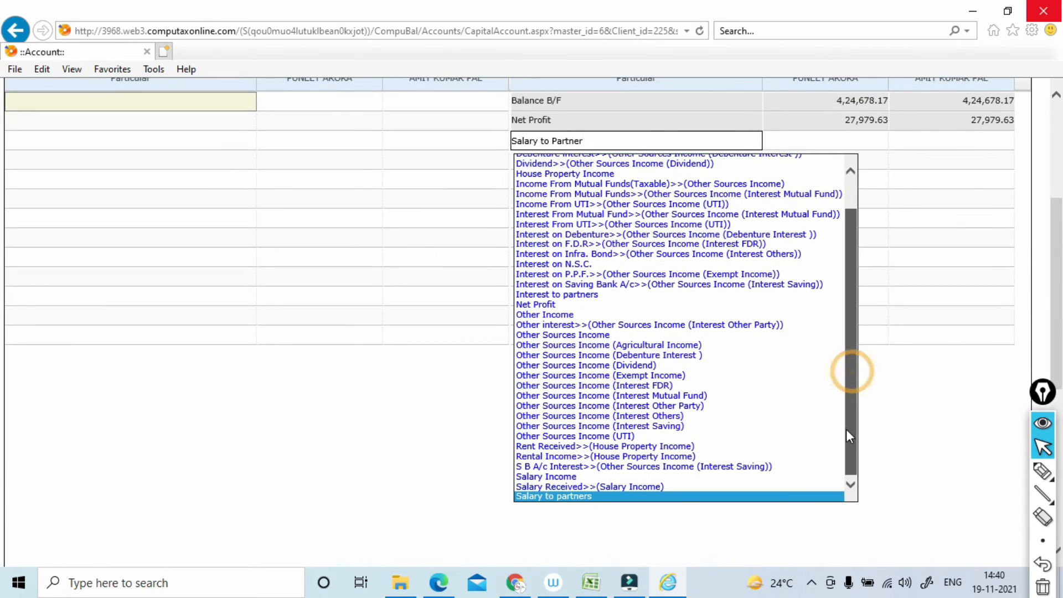
click(562, 497)
click(839, 138)
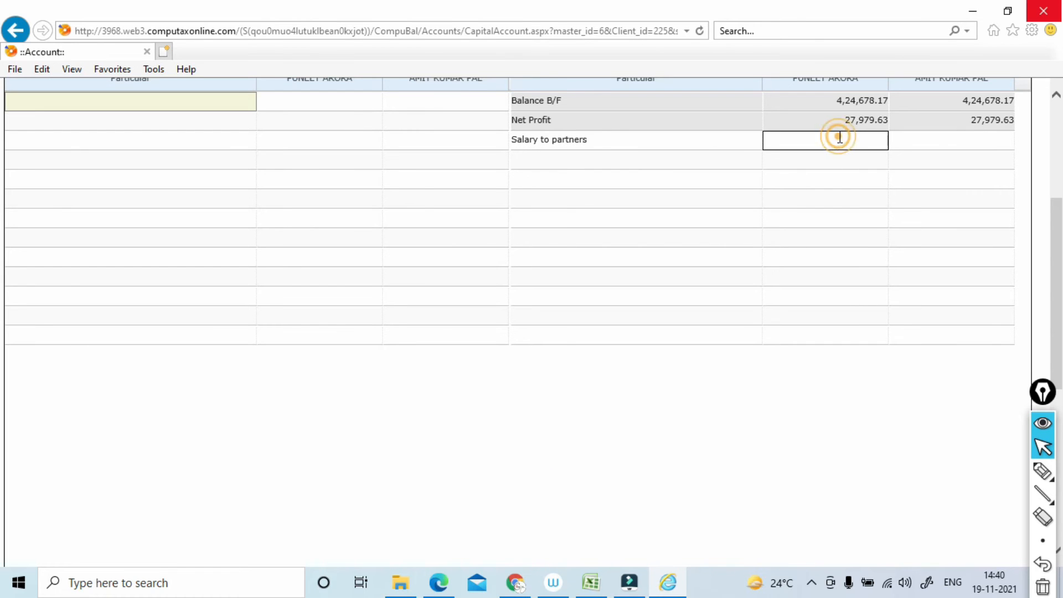
Look up the salary in the partner's ledger PDF and enter 101309.66 for both partners in the Salary to partners row.
key(alt+Tab)
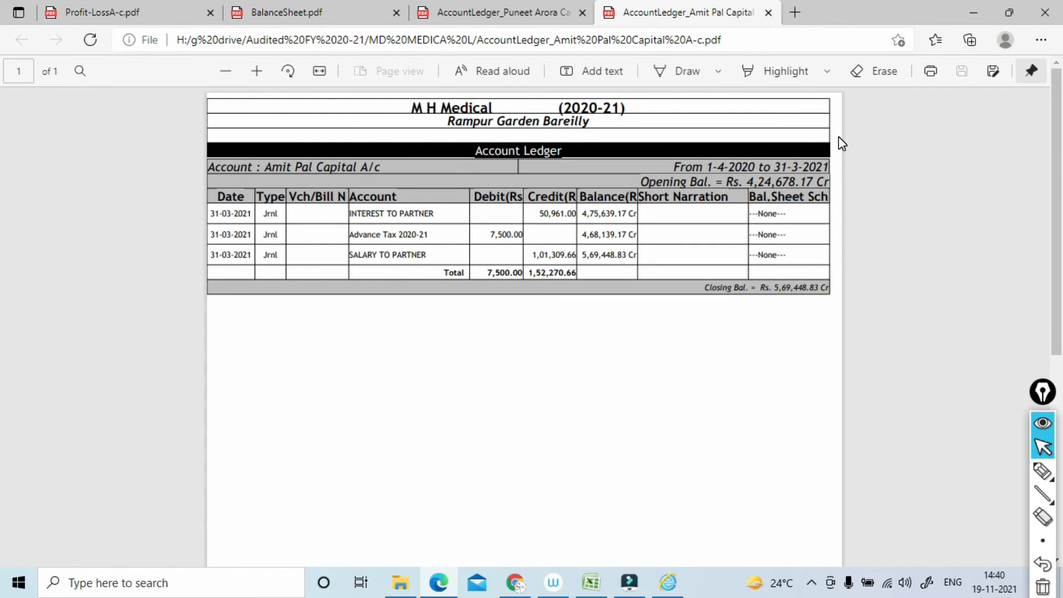
key(alt+Tab)
text(101309.66)
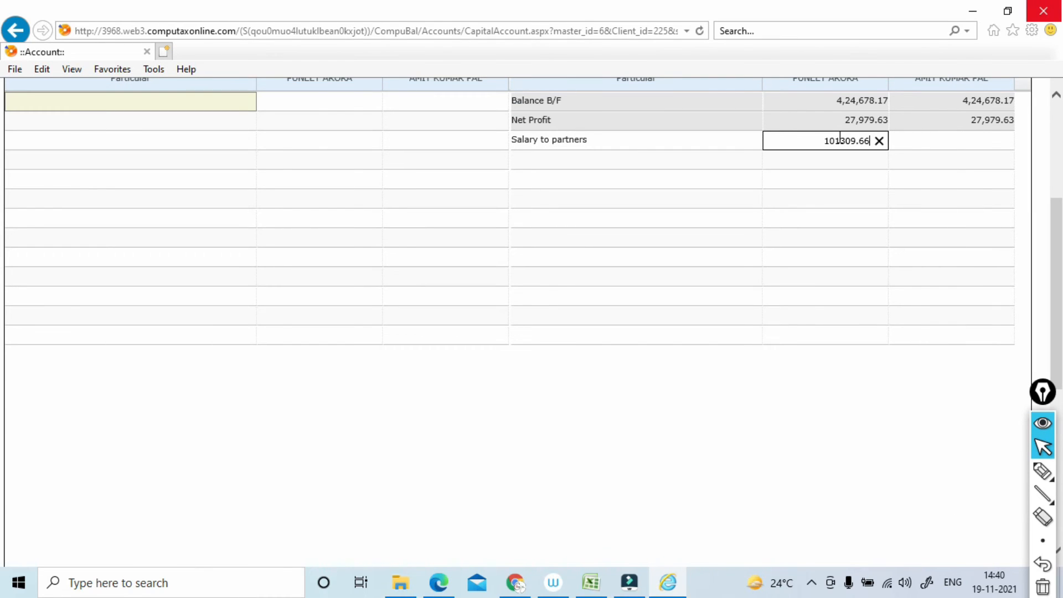
key(Tab)
text(1,01,309.66)
key(Tab)
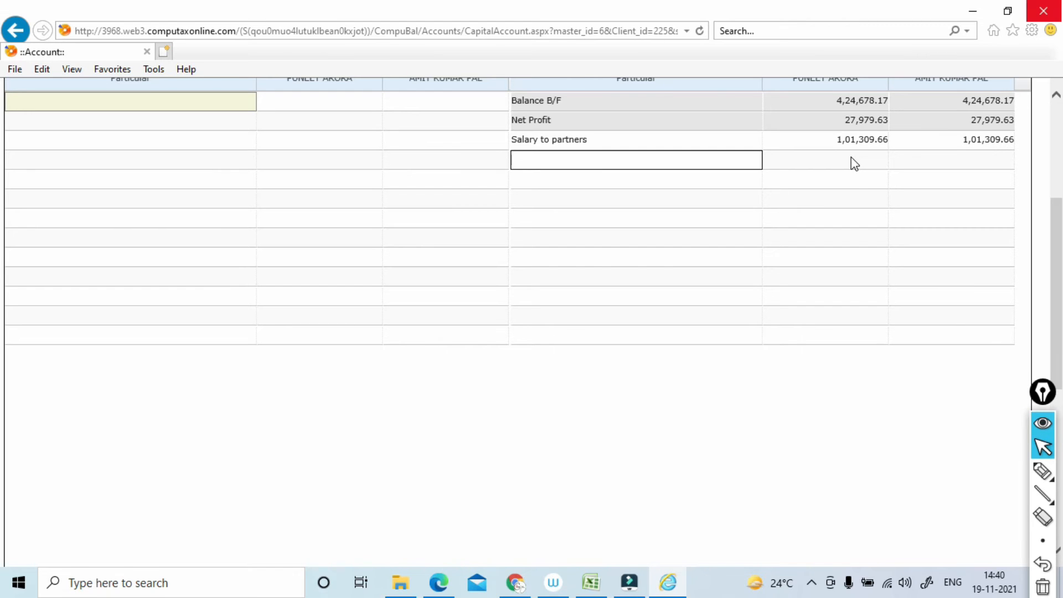
Add an Interest to partners row below the salary and enter the ledger PDF's 50961 for both partners.
text(Interest )
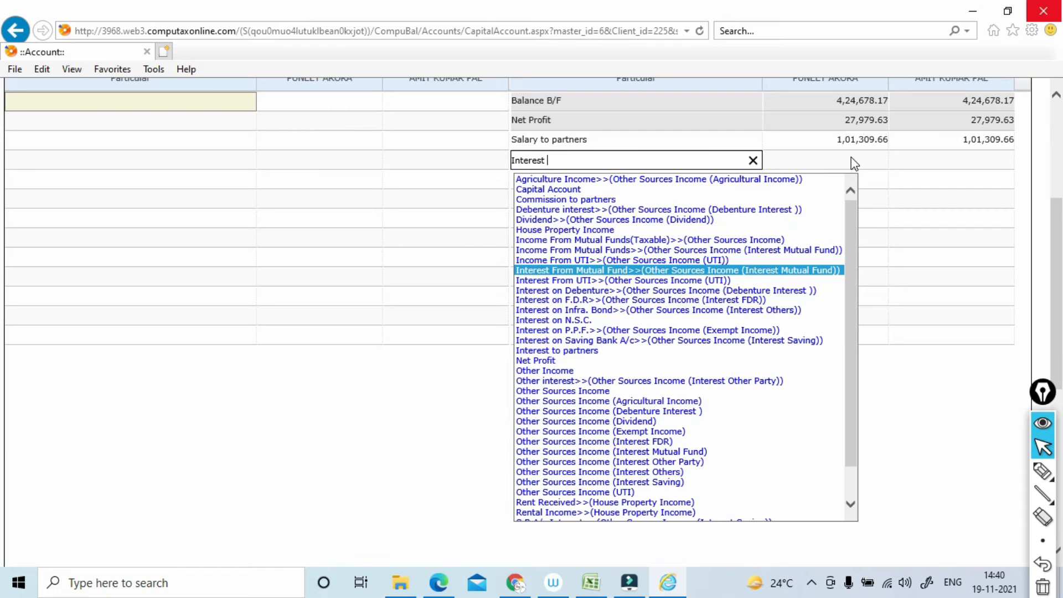
text(to)
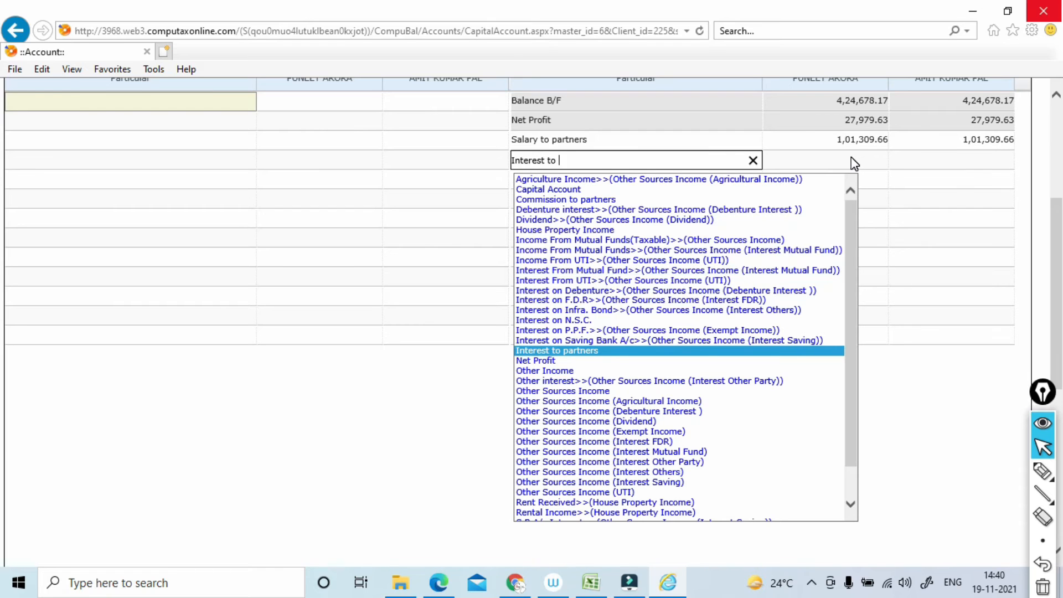
click(852, 160)
key(alt+Tab)
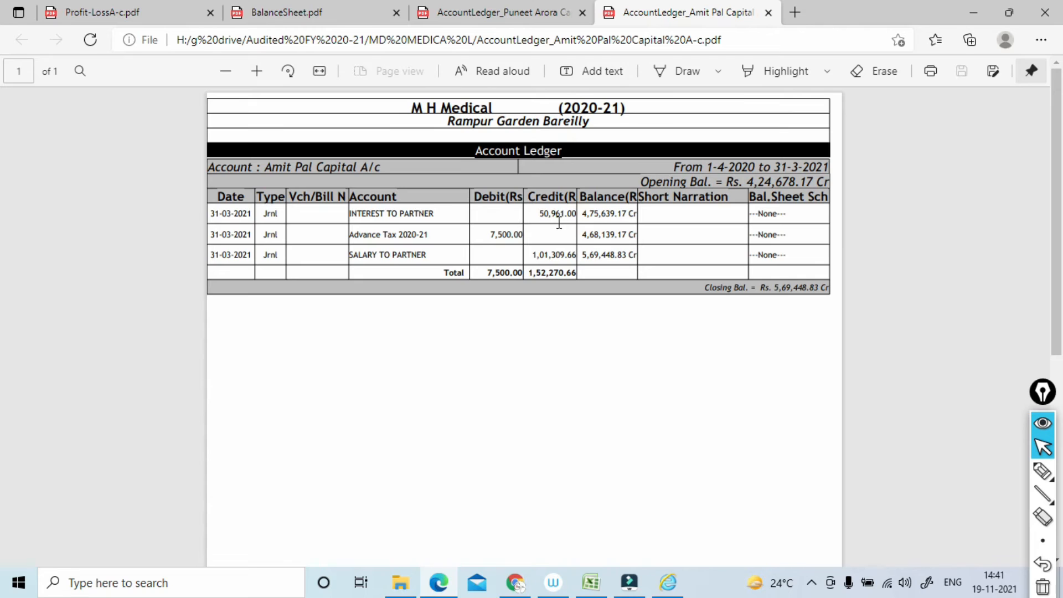
key(alt+Tab)
text(50961)
key(Tab)
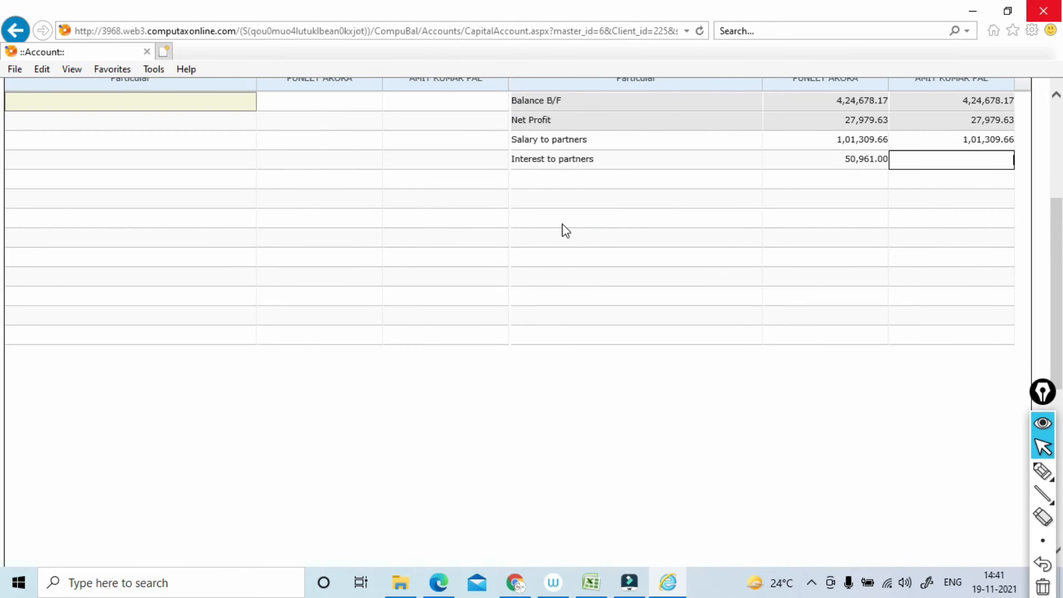
text(50961)
key(Tab)
Add Advance Tax as the first debit-side particular of the Capital Account, assigning the new ledger to the Drawings group.
scroll(2, 235, up, 4)
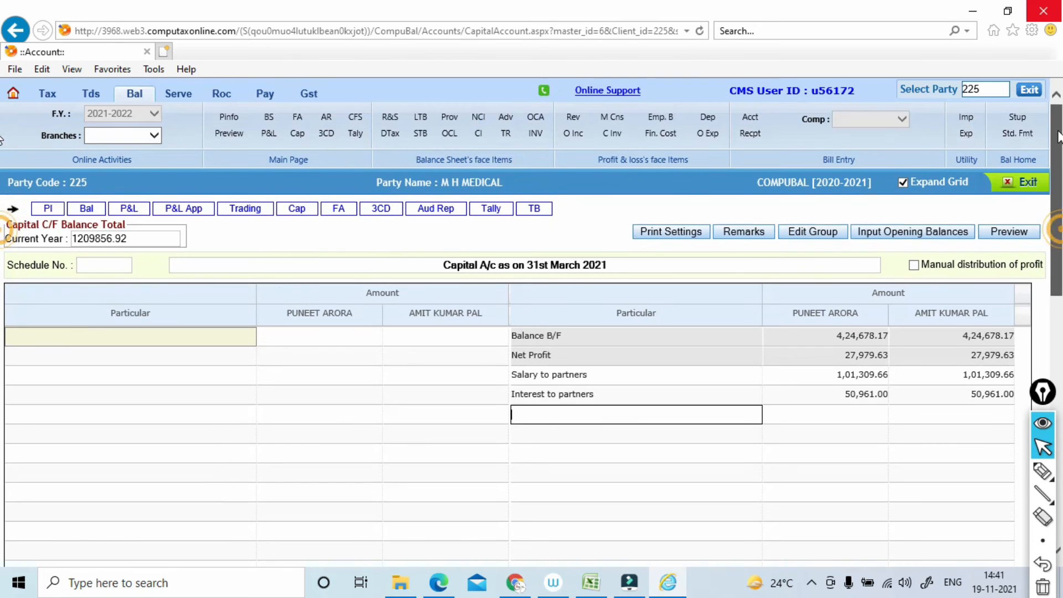
click(113, 330)
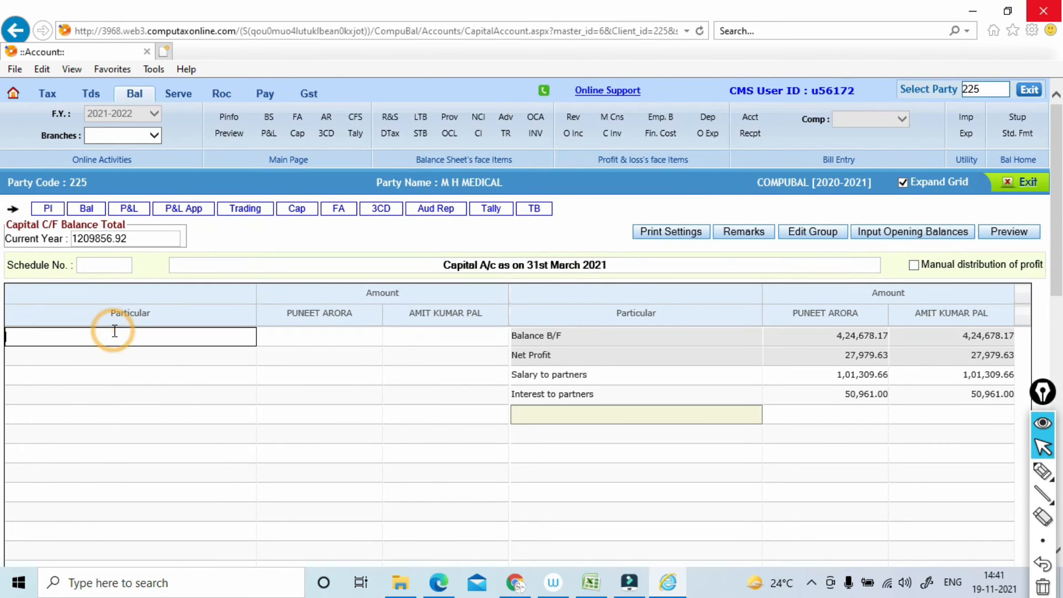
key(alt+Tab)
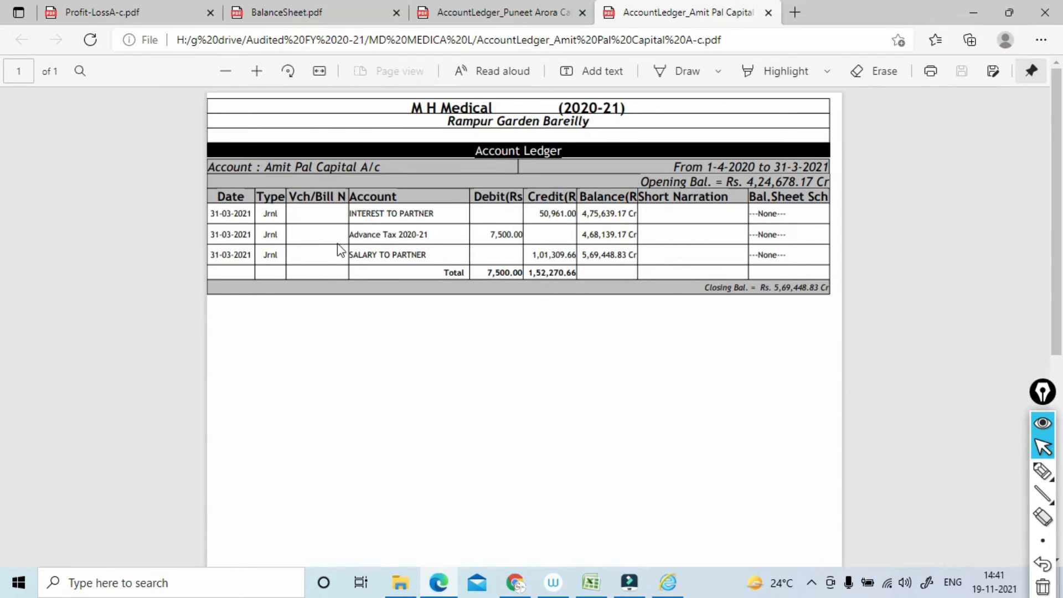
key(alt+Tab)
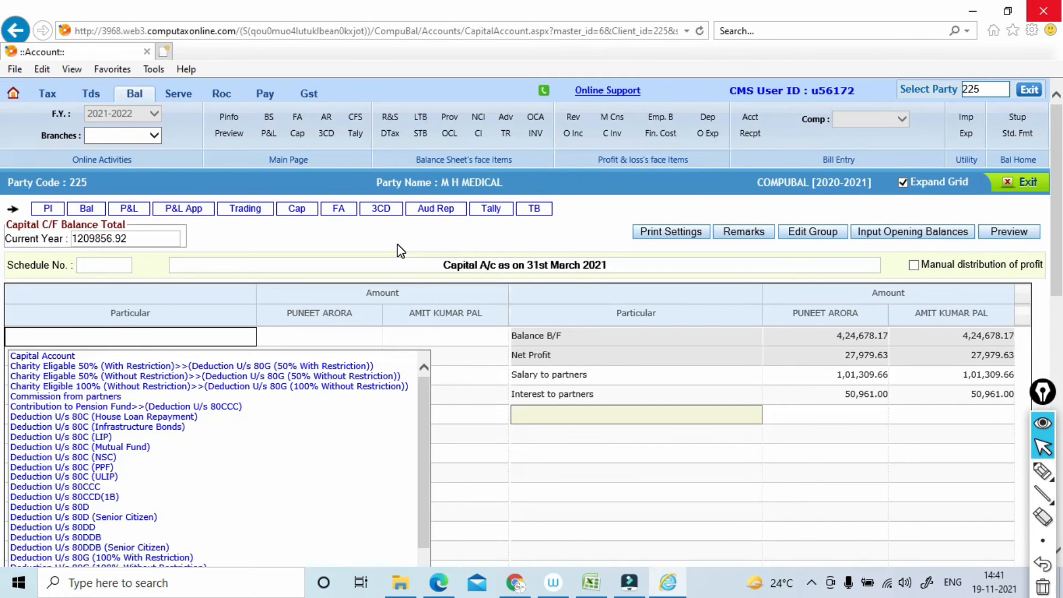
text(Advanc)
text(Tax)
key(Return)
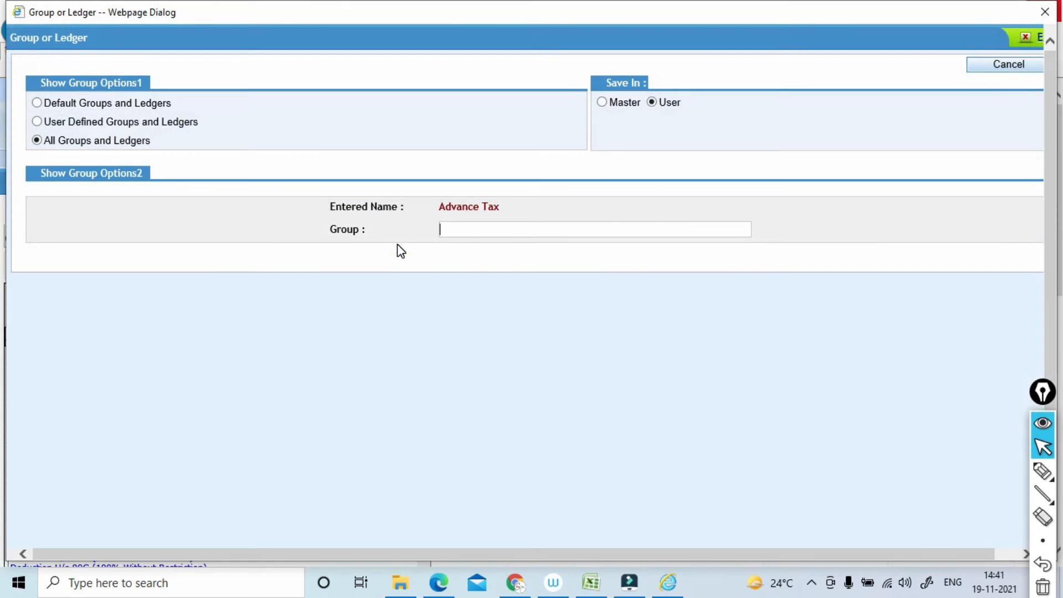
text(C)
key(BackSpace)
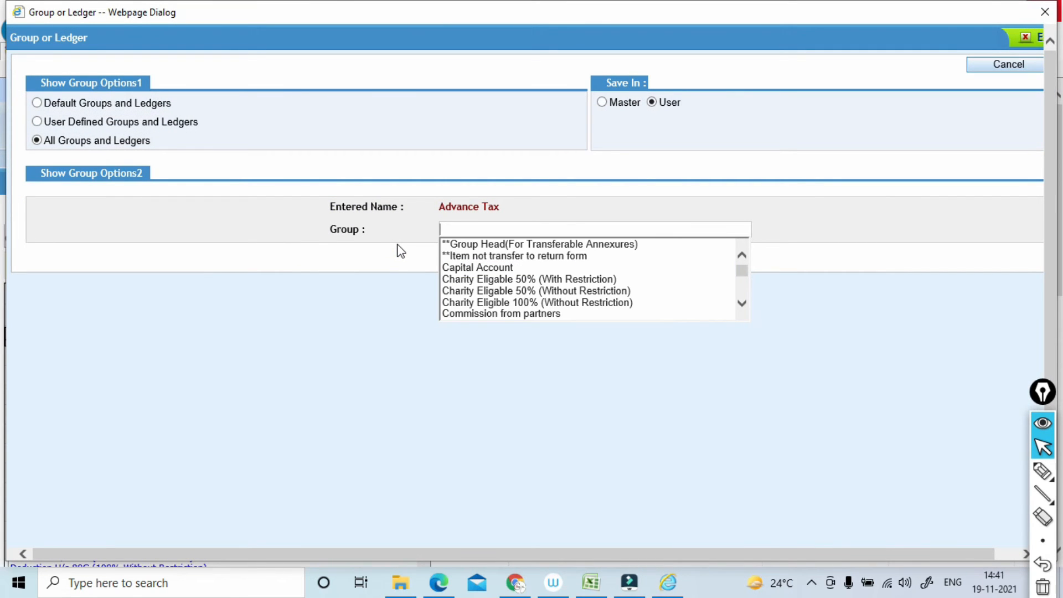
text(d)
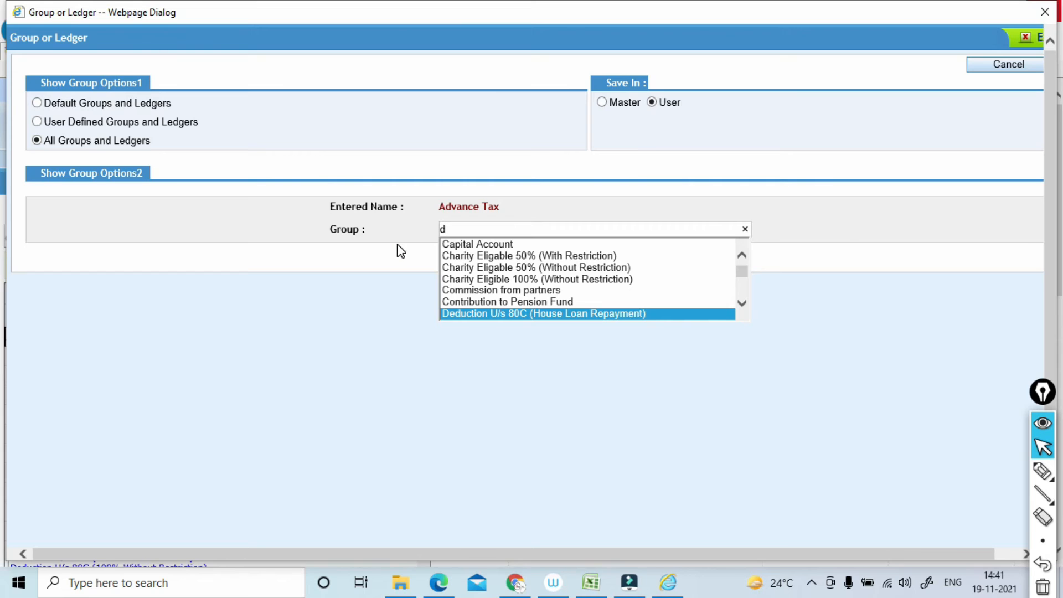
text(ra)
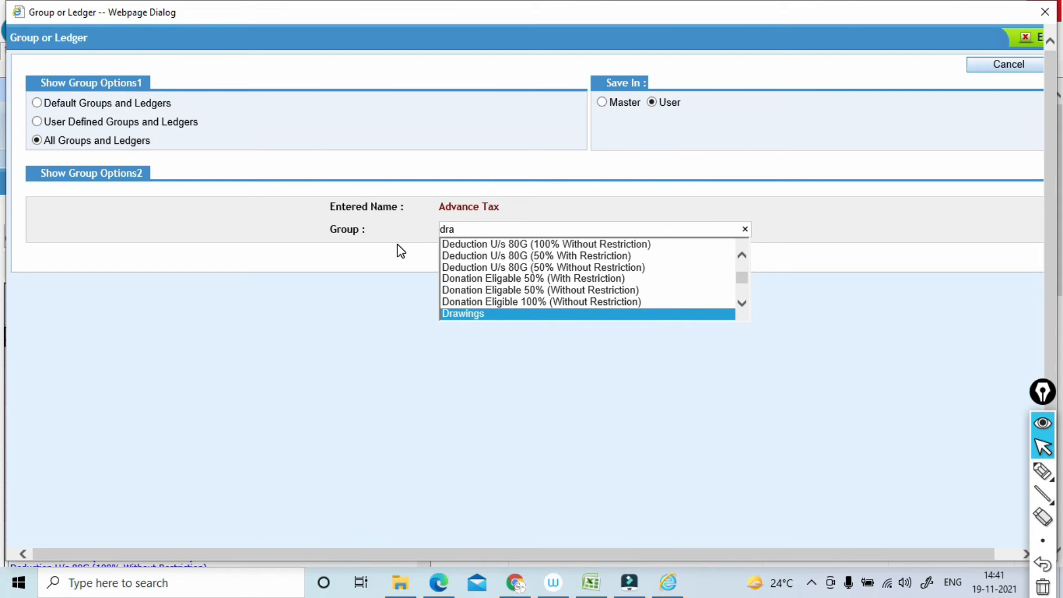
key(Return)
key(Tab)
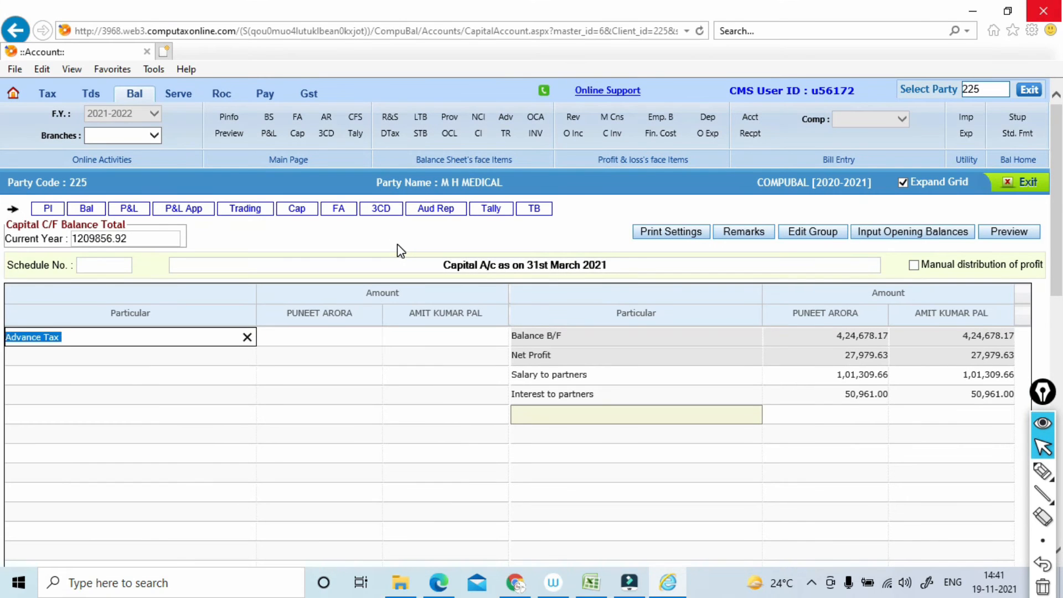
Check the advance tax in the ledger PDF and enter 7500 for both partners in the Advance Tax row.
key(alt+Tab)
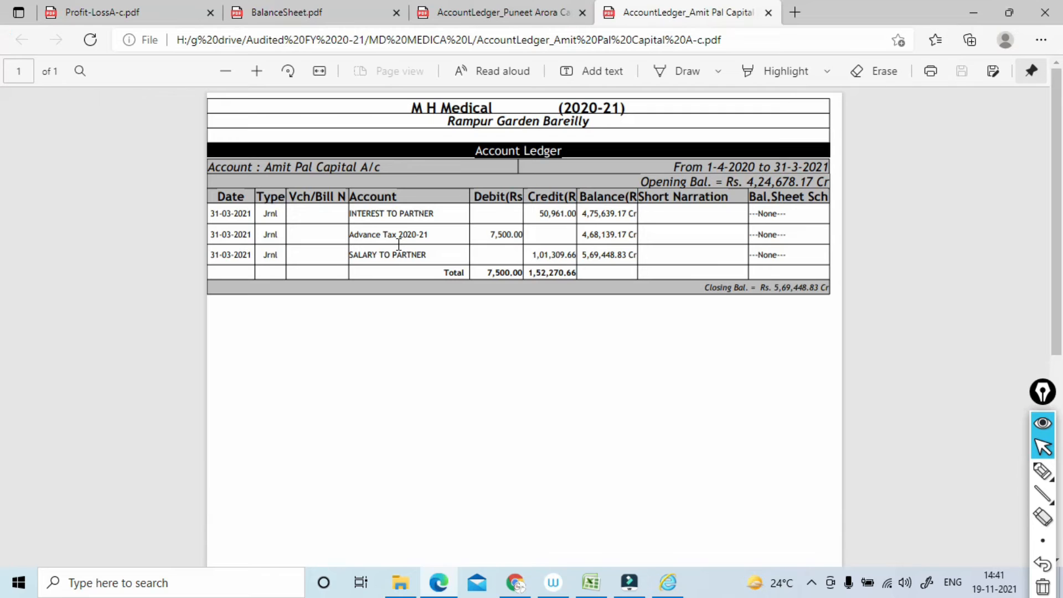
key(alt+Tab)
text(7,500)
key(Tab)
text(750)
key(Tab)
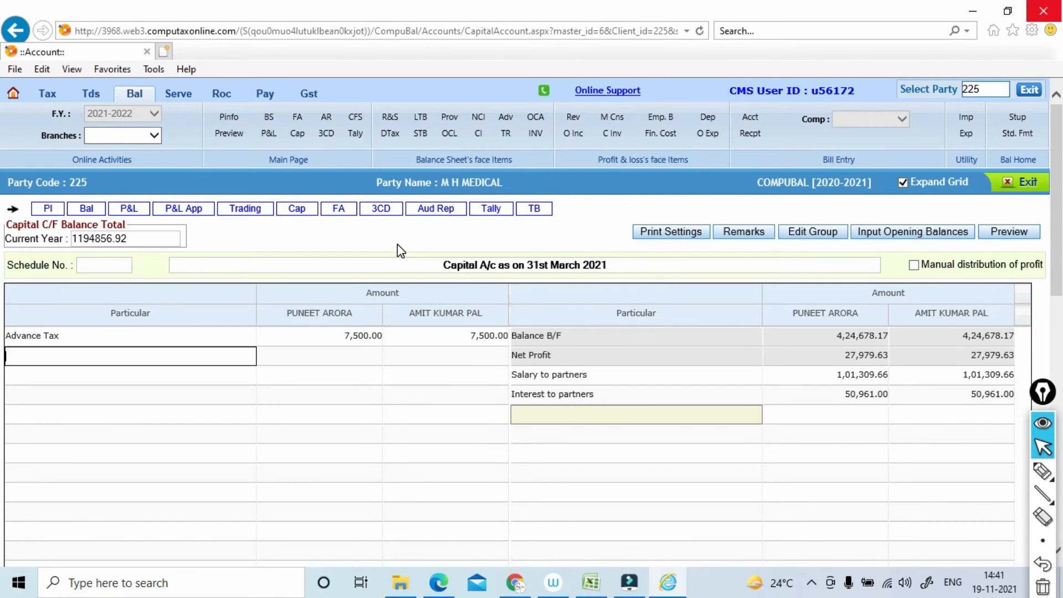
Move the Epic Pen toolbar aside and compare the Capital Account's Balance C/F with the closing balance in the partner's ledger PDF.
click(1044, 393)
drag(1046, 400, 1054, 434)
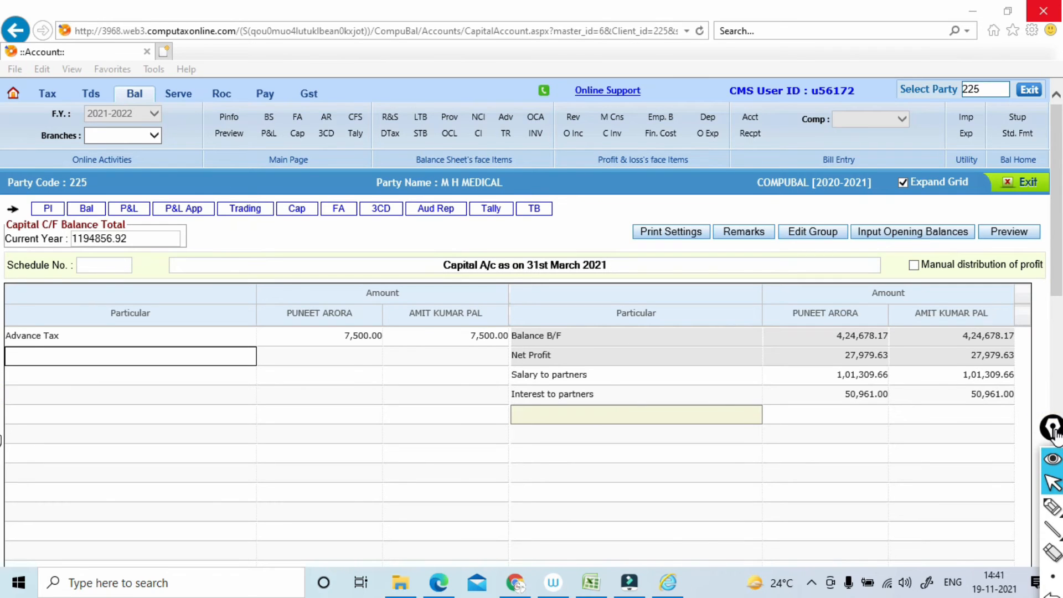
drag(1061, 237, 1061, 276)
scroll(2, 282, down, 10)
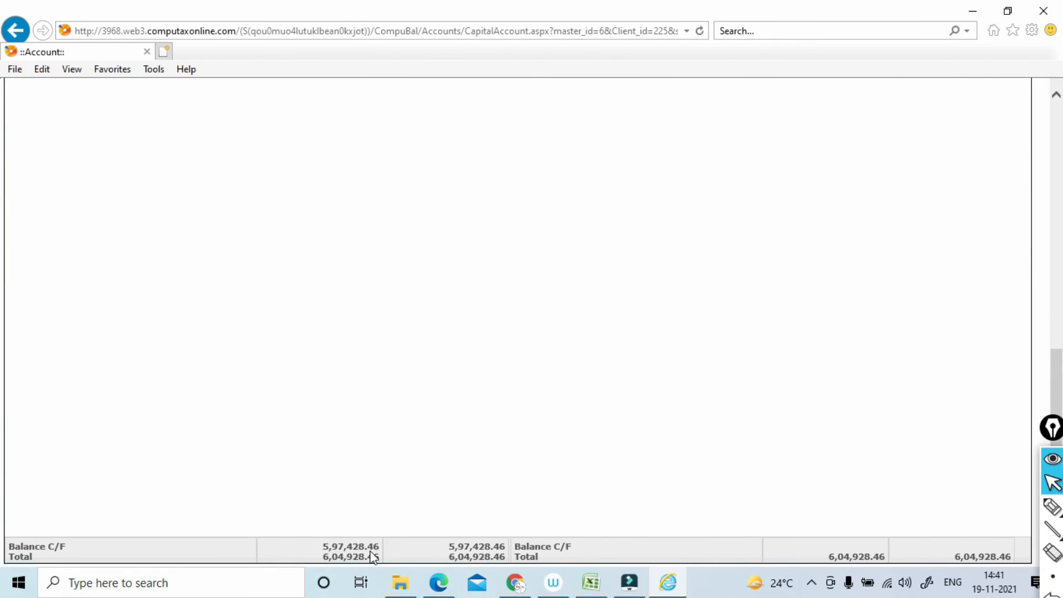
key(alt+Tab)
key(alt+Tab)
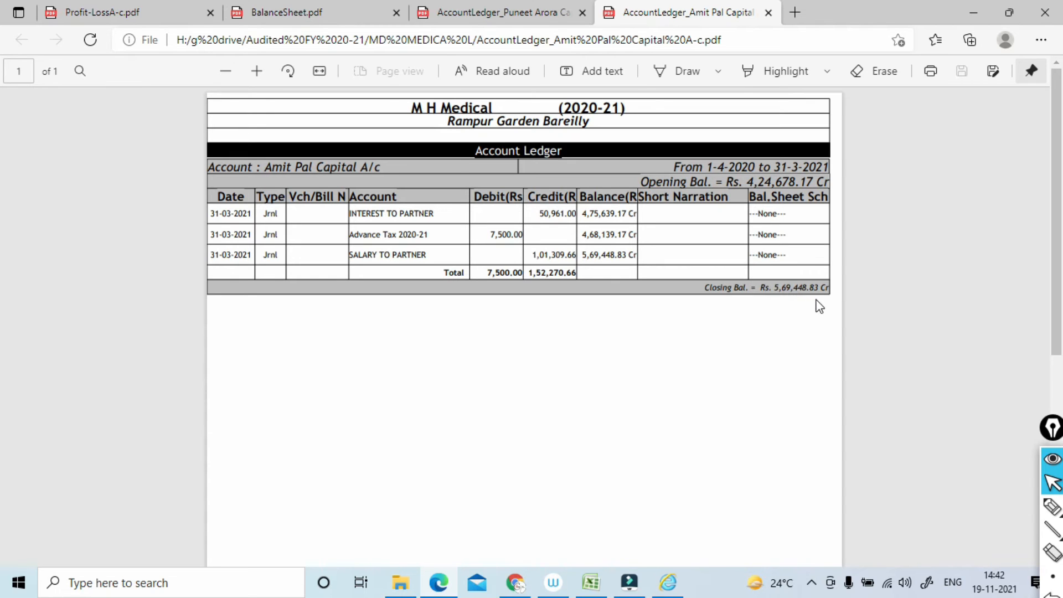
key(alt+Tab)
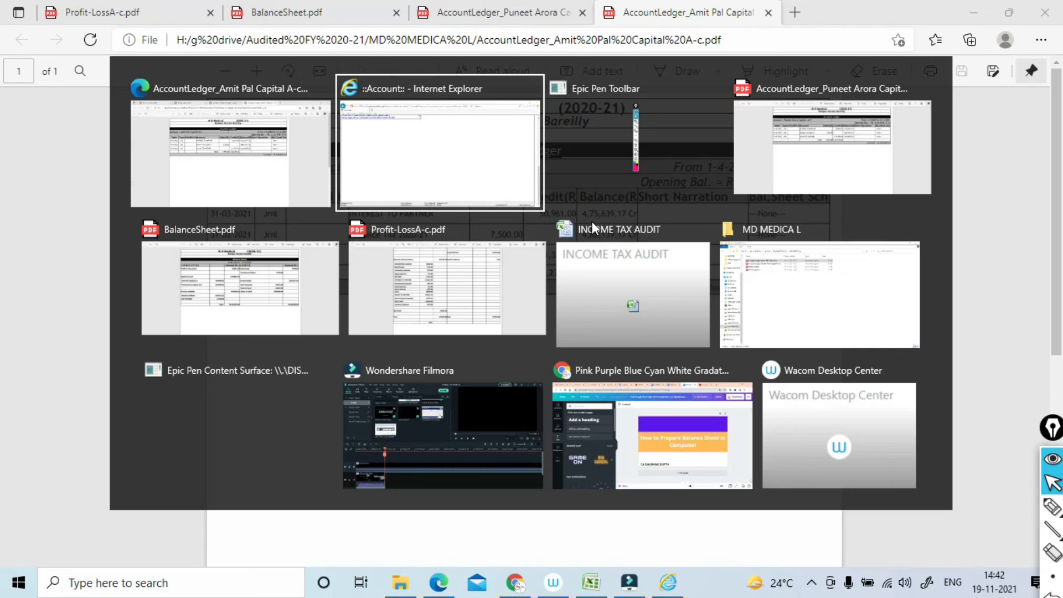
key(alt+Tab)
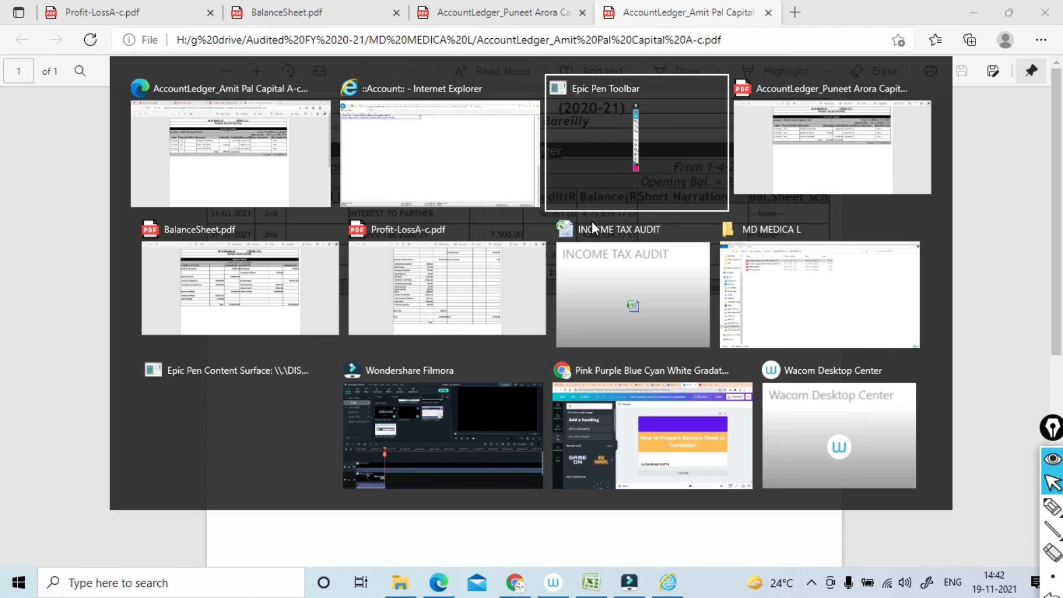
key(alt+shift+Tab)
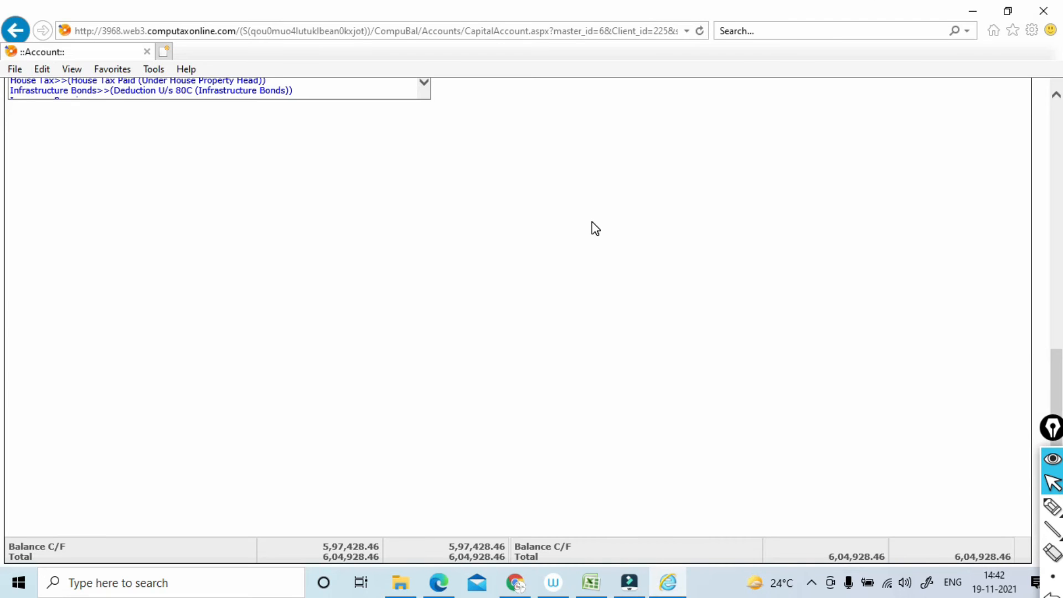
Check the opening balances against the ledger PDF and compare the partners' closing capital with the BalanceSheet PDF's profit and capital figures.
scroll(3, 324, up, 10)
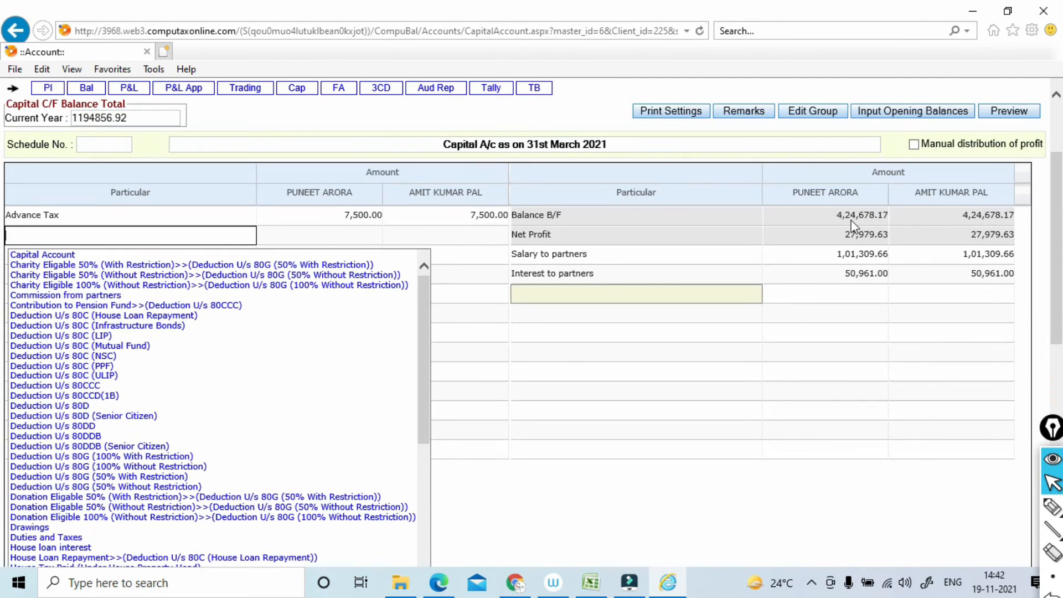
key(alt+Tab)
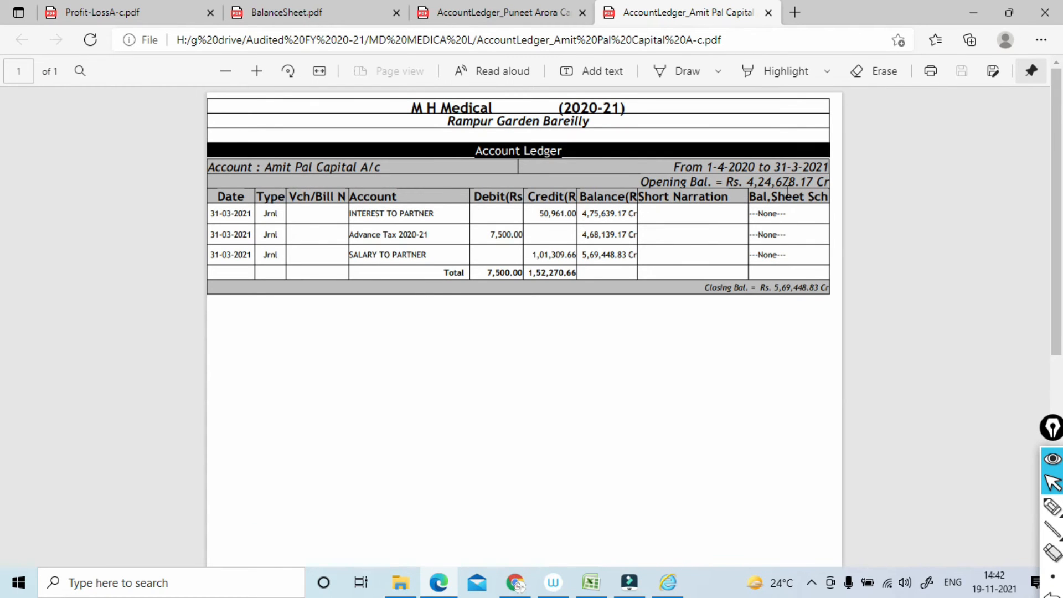
key(alt+Tab)
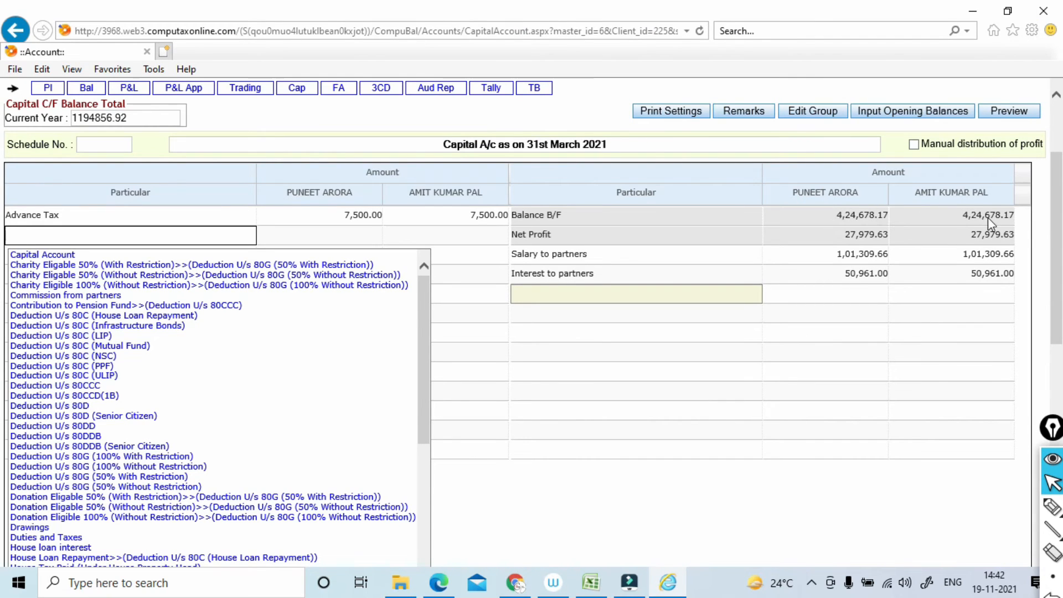
key(alt+Tab)
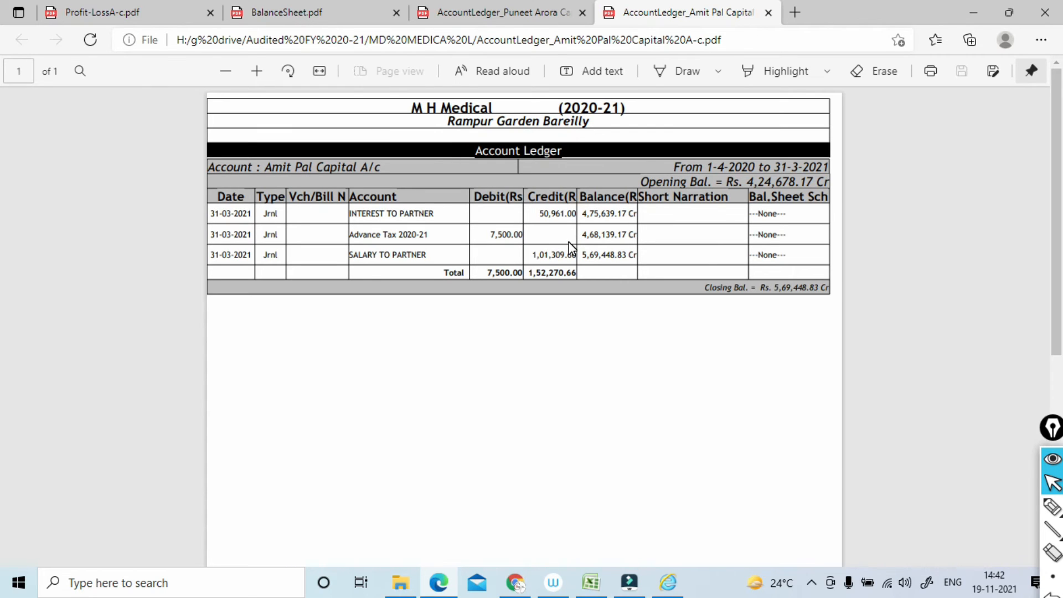
click(301, 14)
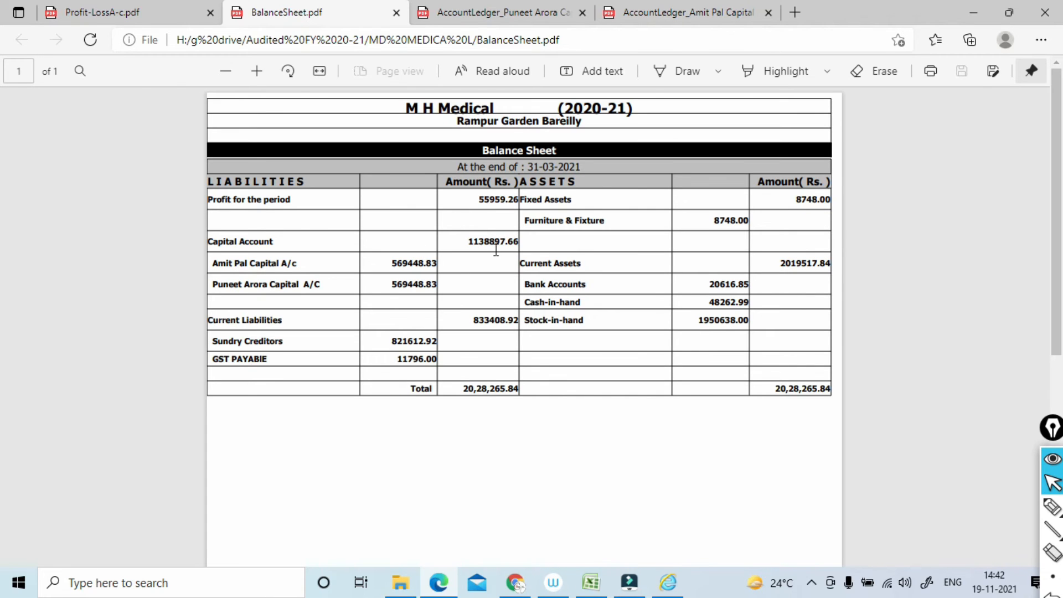
key(alt+Tab)
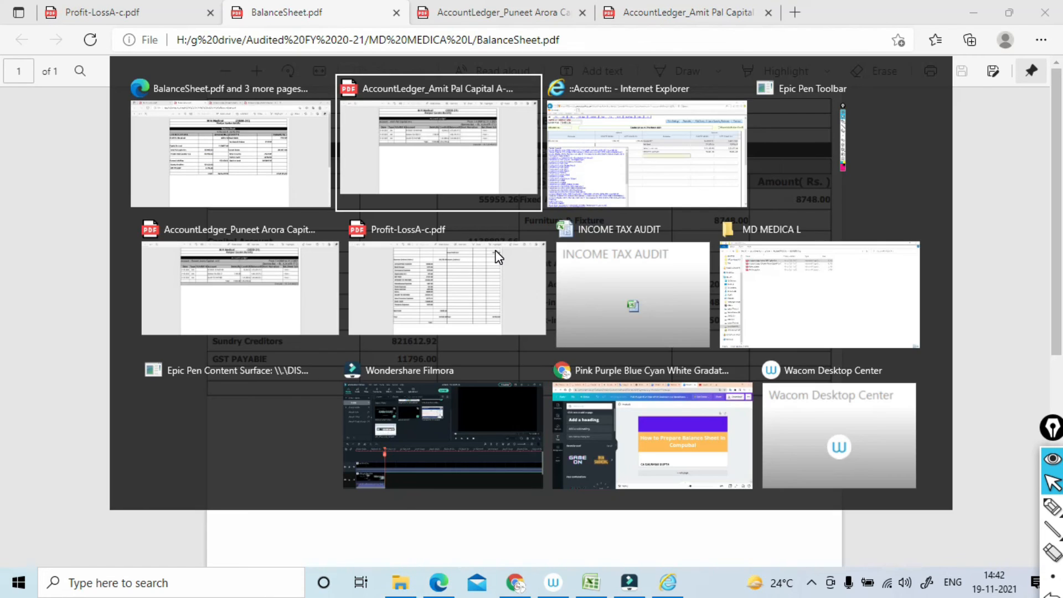
key(alt+Tab)
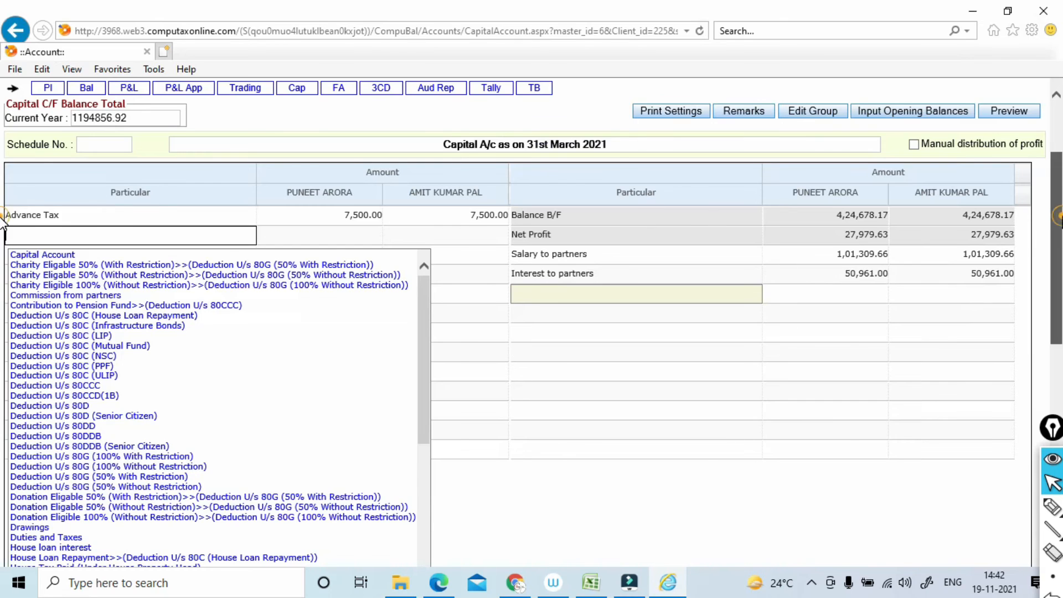
scroll(912, 269, down, 2)
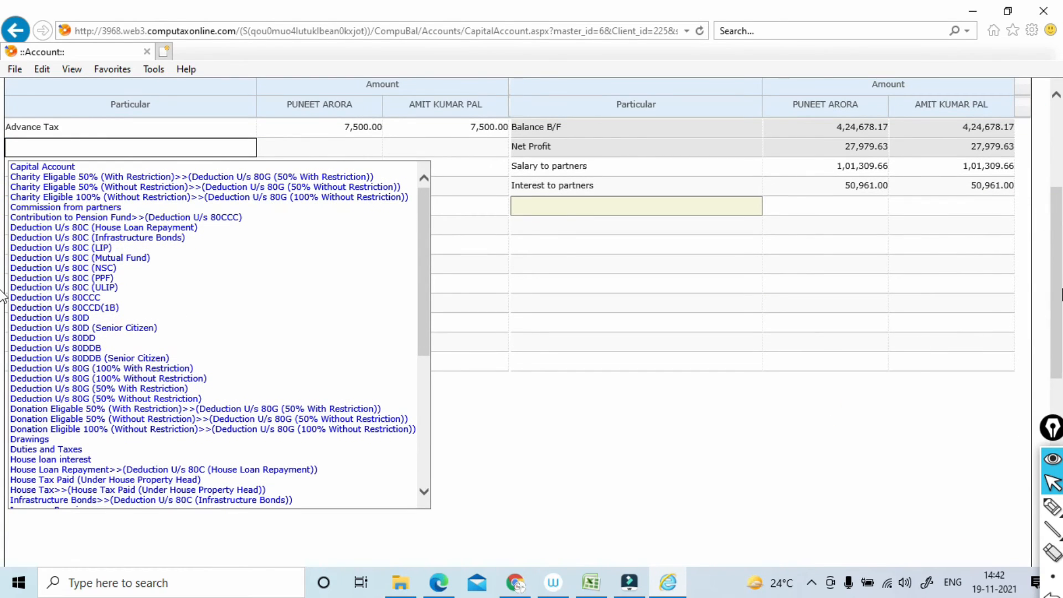
scroll(532, 299, down, 9)
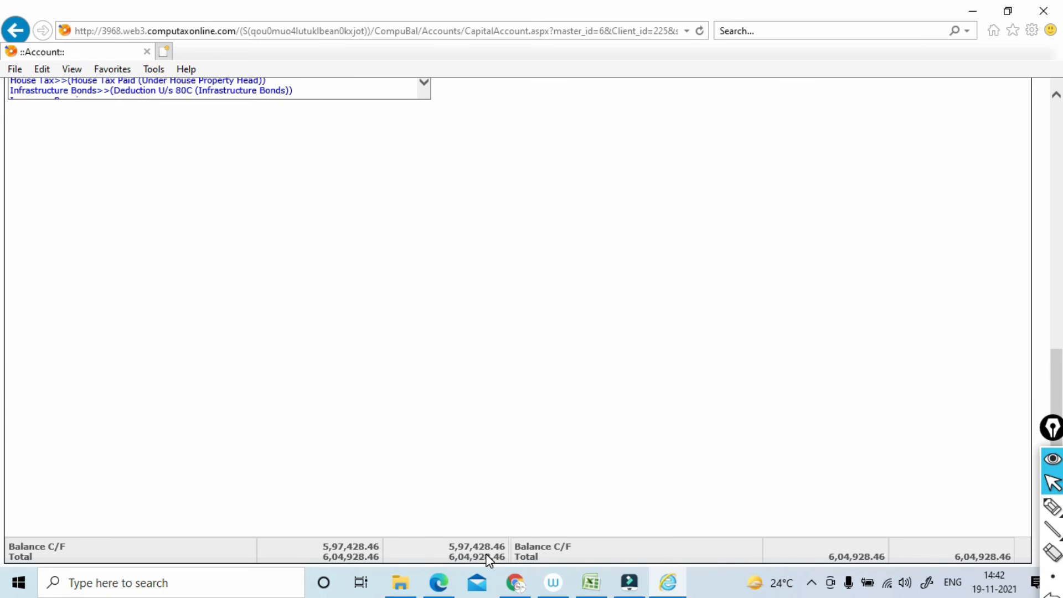
Switch to the INCOME TAX AUDIT workbook in Excel and start a formula in D17 with the Capital Account's Balance C/F, 597428.46.
key(alt+Tab)
key(alt+Tab)
key(alt+Tab)
key(alt+Tab)
key(alt+Tab)
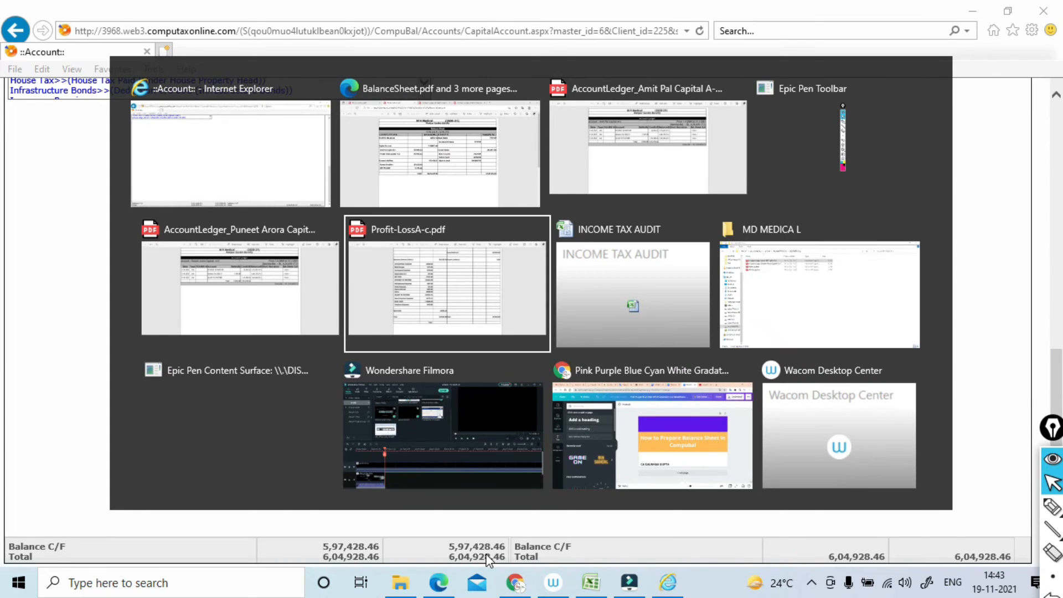
key(alt+Tab)
click(186, 400)
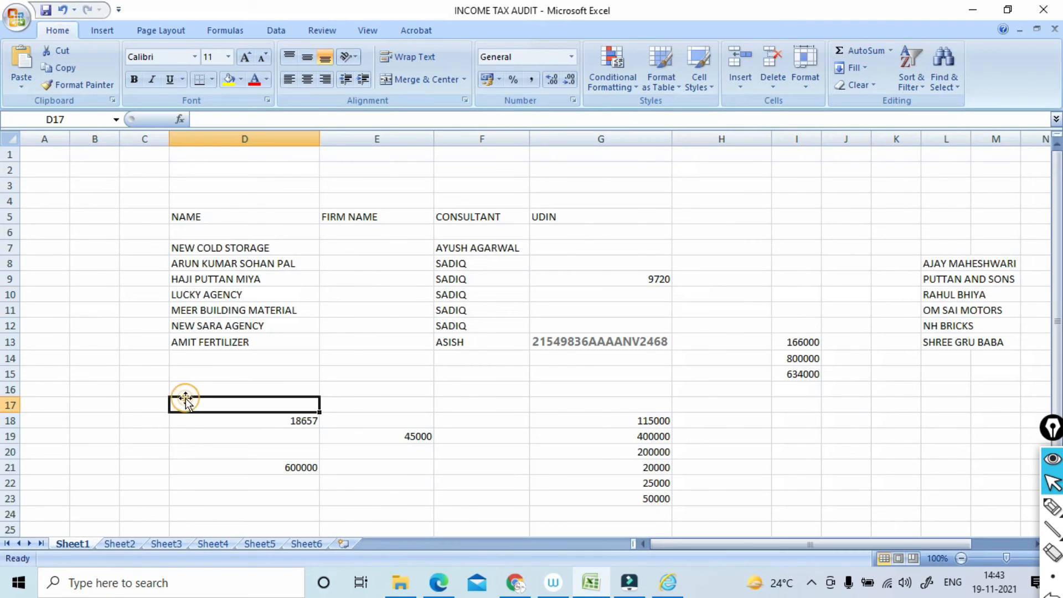
text(=597)
key(alt+Tab)
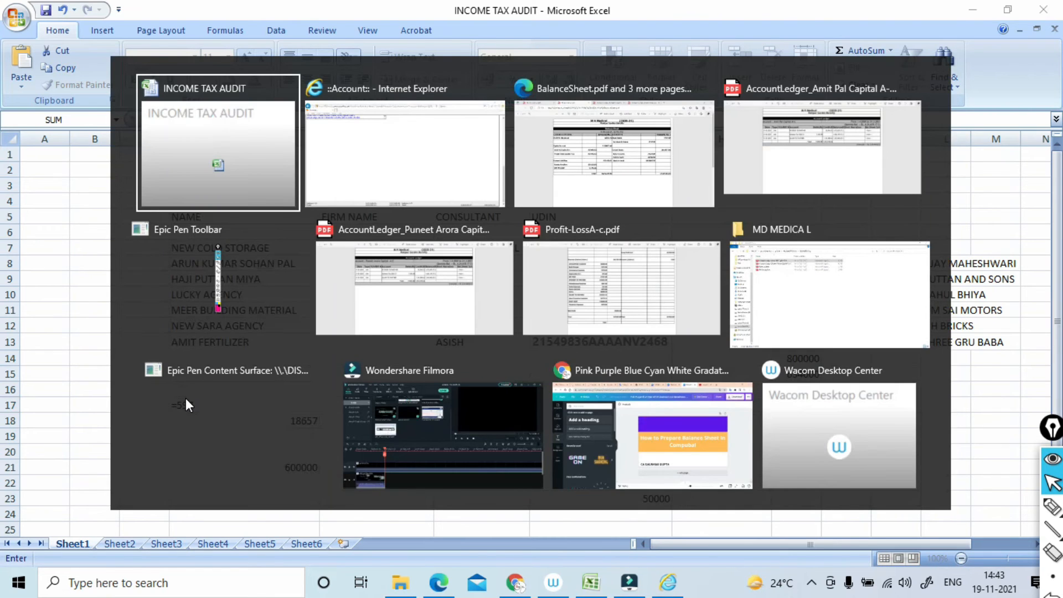
key(alt+Tab)
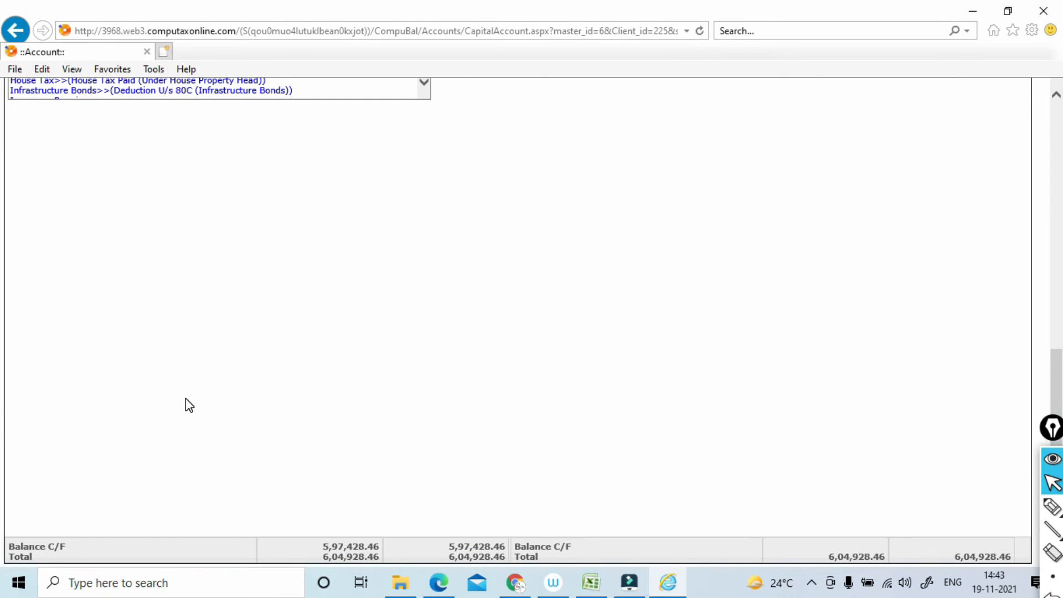
key(alt+Tab)
text(4)
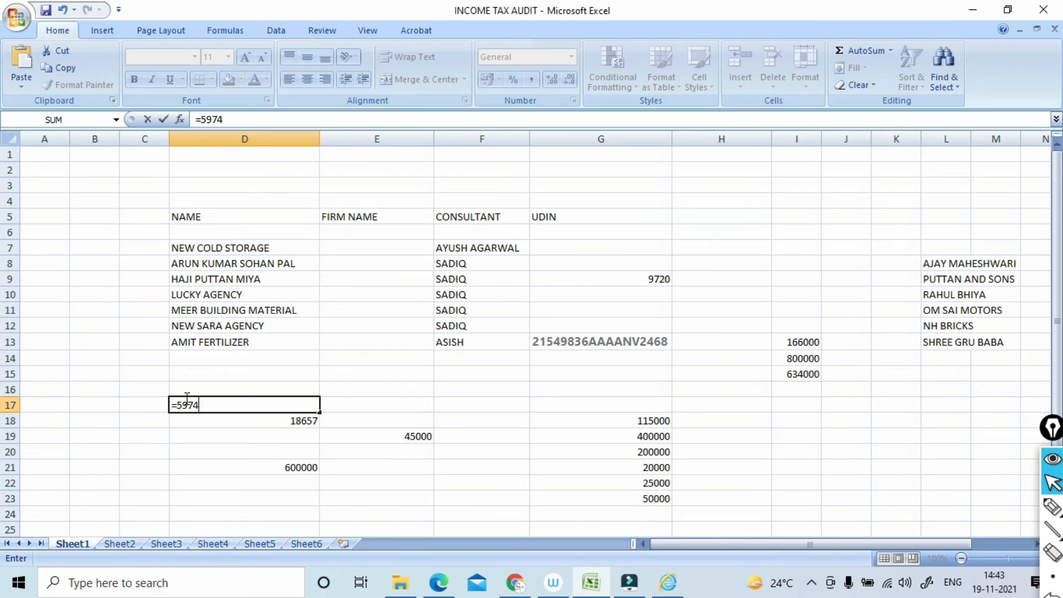
text(28.4)
key(BackSpace)
key(BackSpace)
text(46)
key(alt+Tab)
key(alt+Tab)
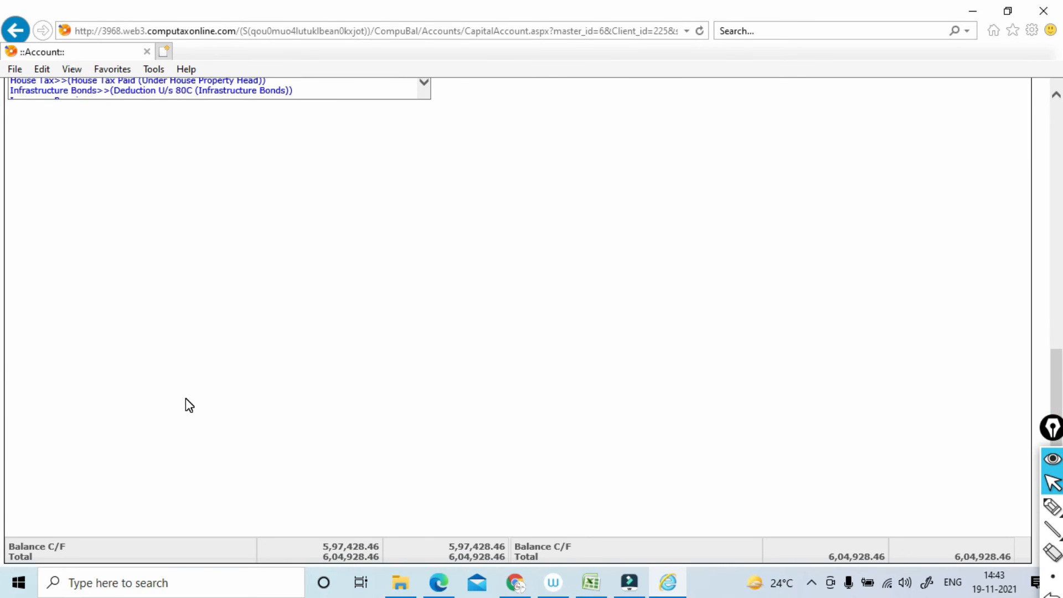
Look up the partner's net profit share in the Capital Account and complete the D17 formula by subtracting 27979.63.
drag(1060, 362, 1060, 182)
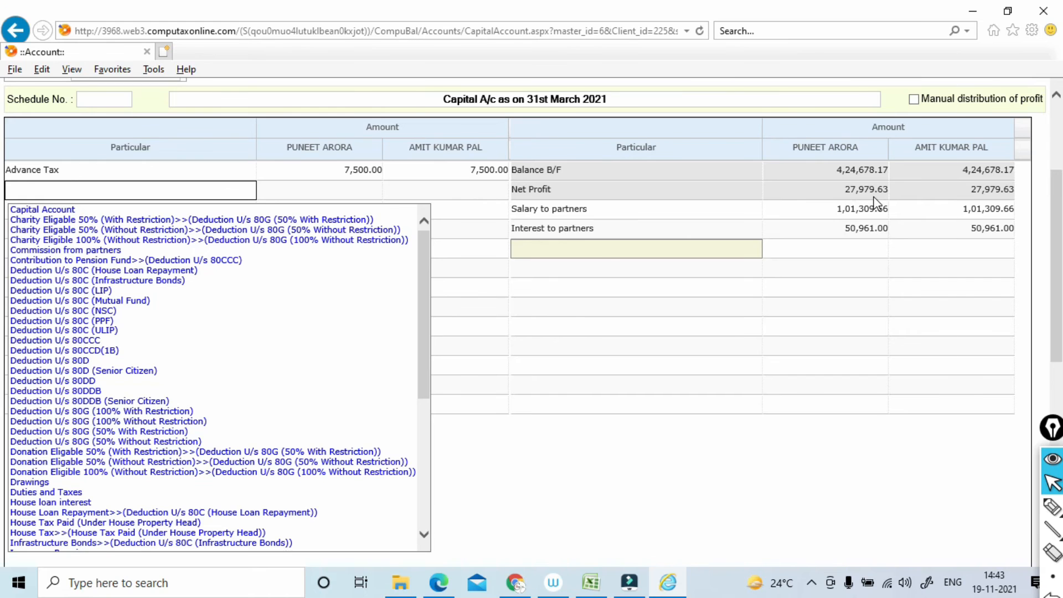
key(alt+Tab)
text(27)
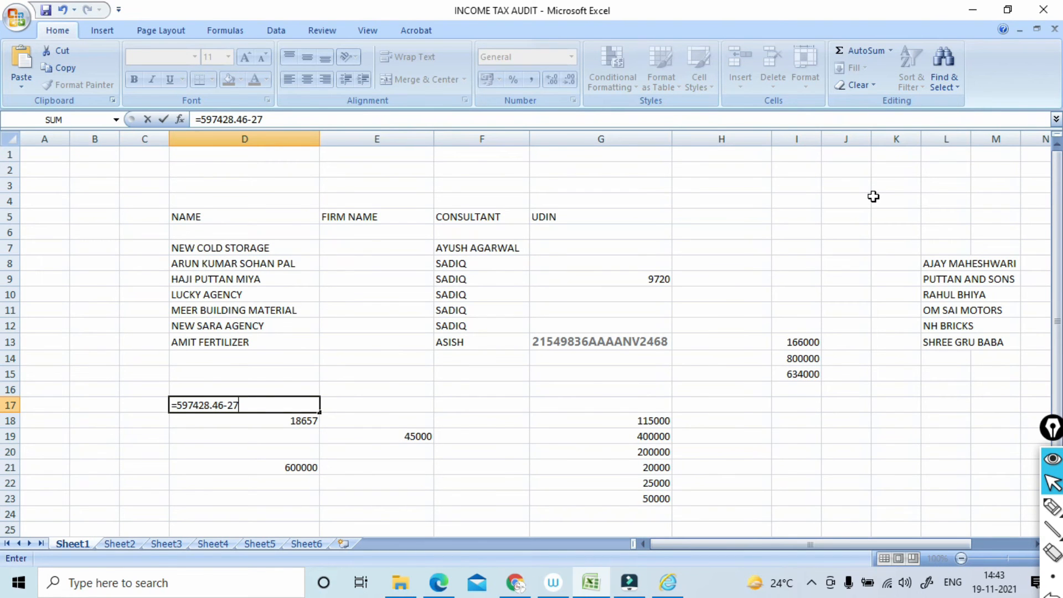
text(979.63)
key(Return)
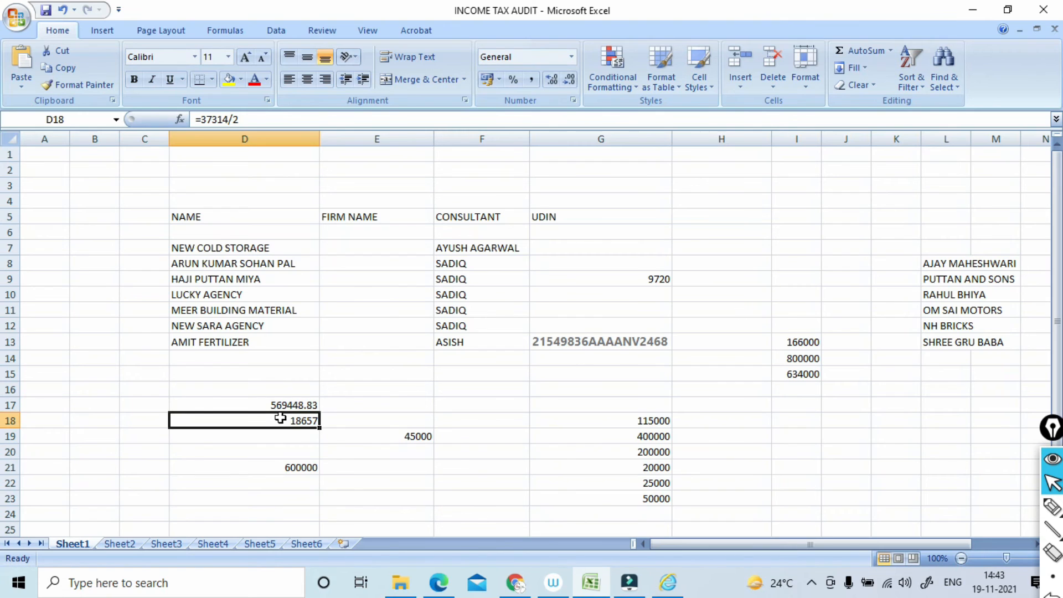
Compare the D17 result with the closing balance in the first partner's ledger PDF and review the Capital Account's Balance C/F.
key(alt+Tab)
key(alt+Tab)
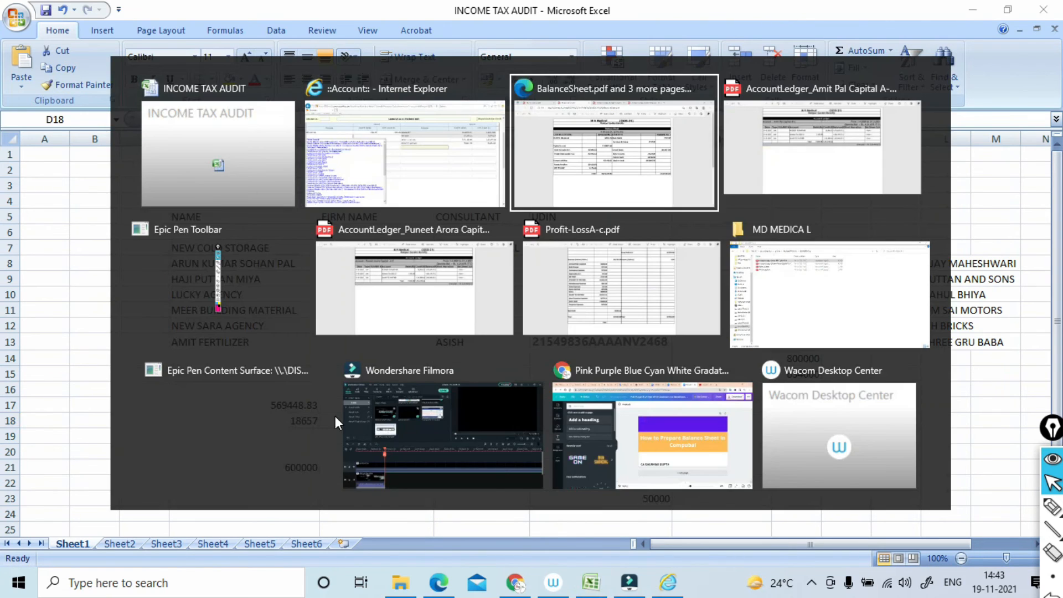
click(487, 18)
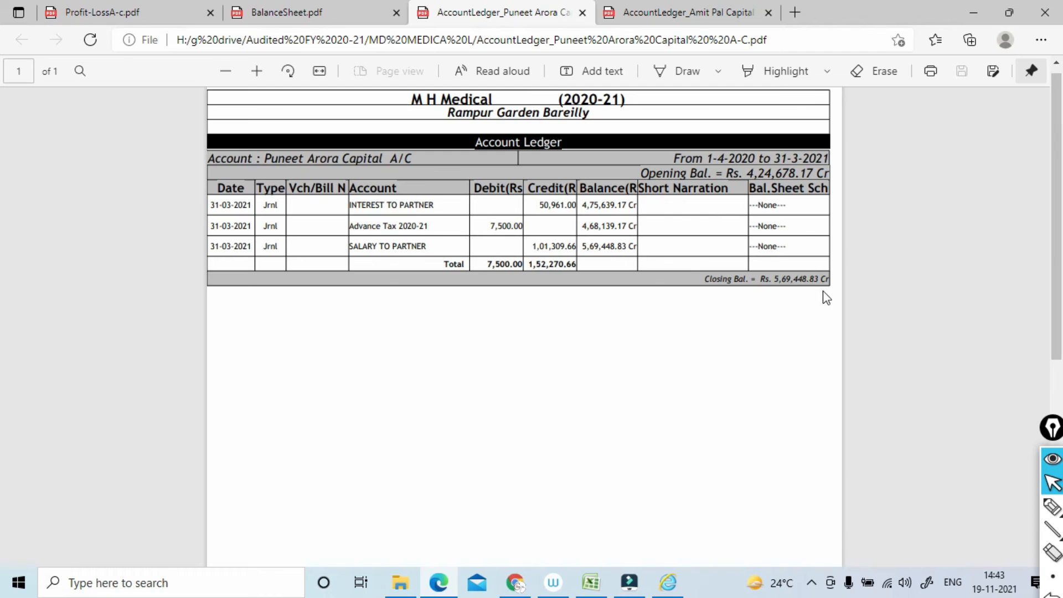
key(alt+Tab)
key(alt+Tab)
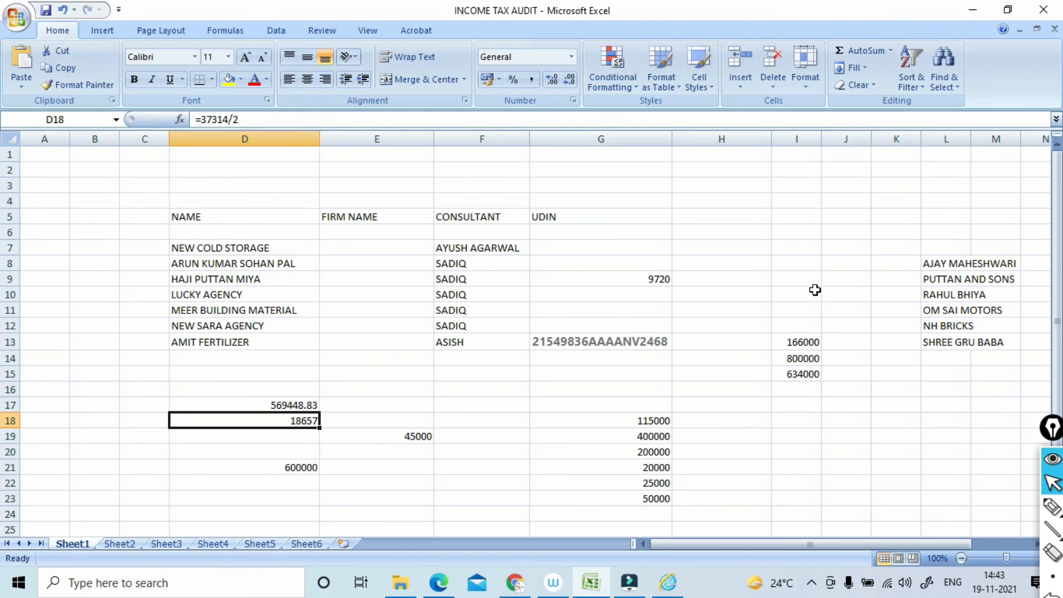
key(alt+Tab)
key(Tab)
key(Tab)
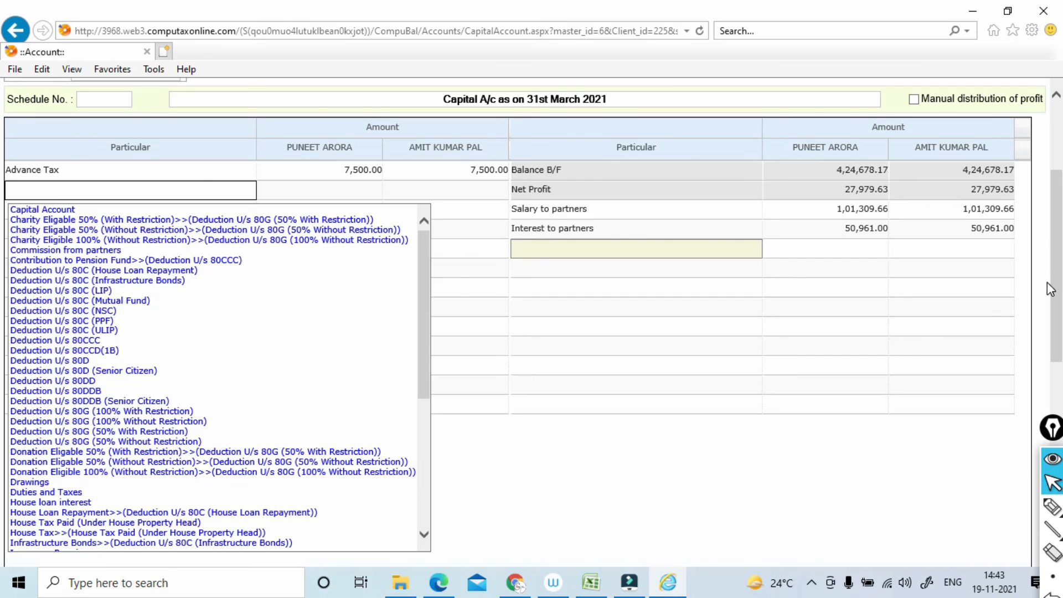
scroll(1050, 288, down, 8)
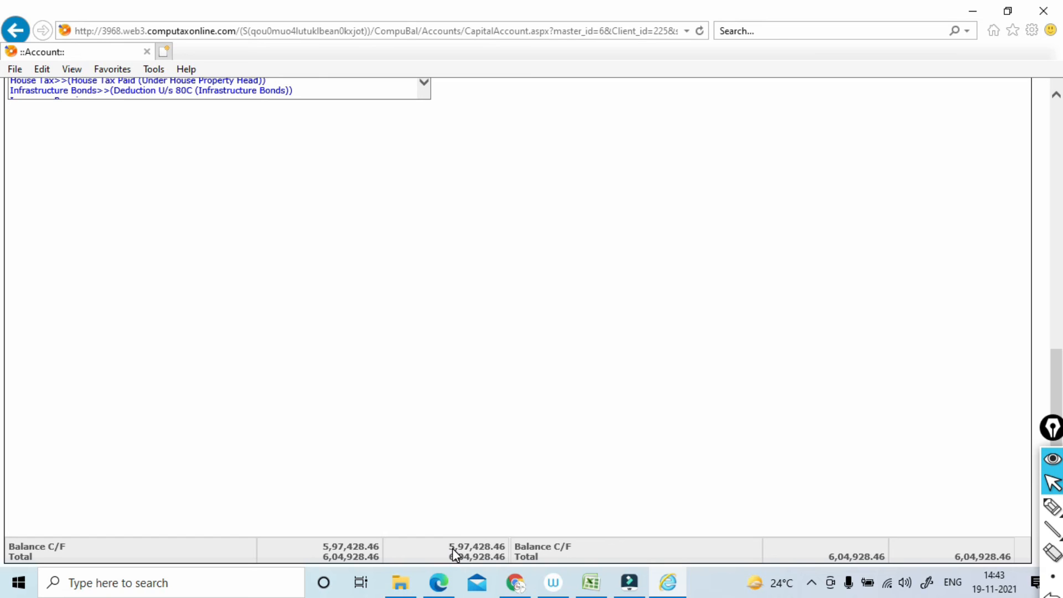
Exit the Capital Account and open the Balance Sheet from the Financial Statement entries.
drag(1061, 356, 1062, 70)
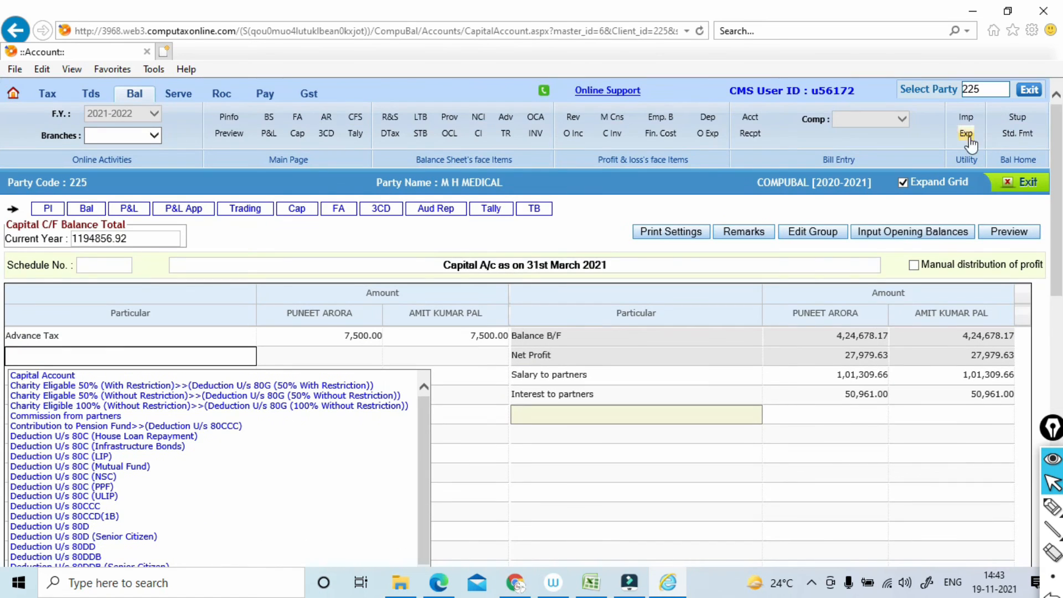
click(1024, 189)
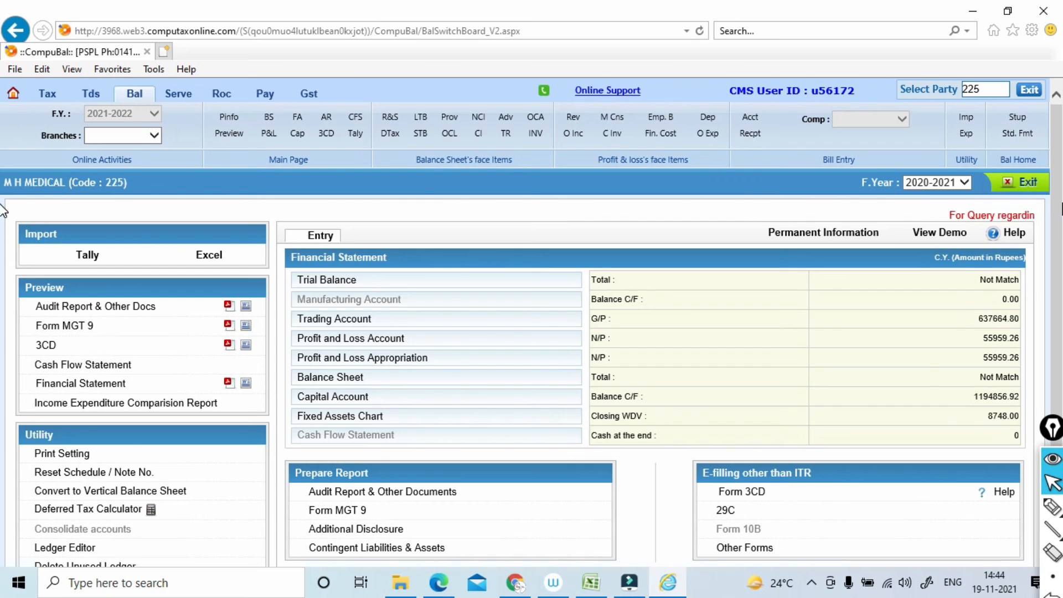
scroll(1055, 313, down, 3)
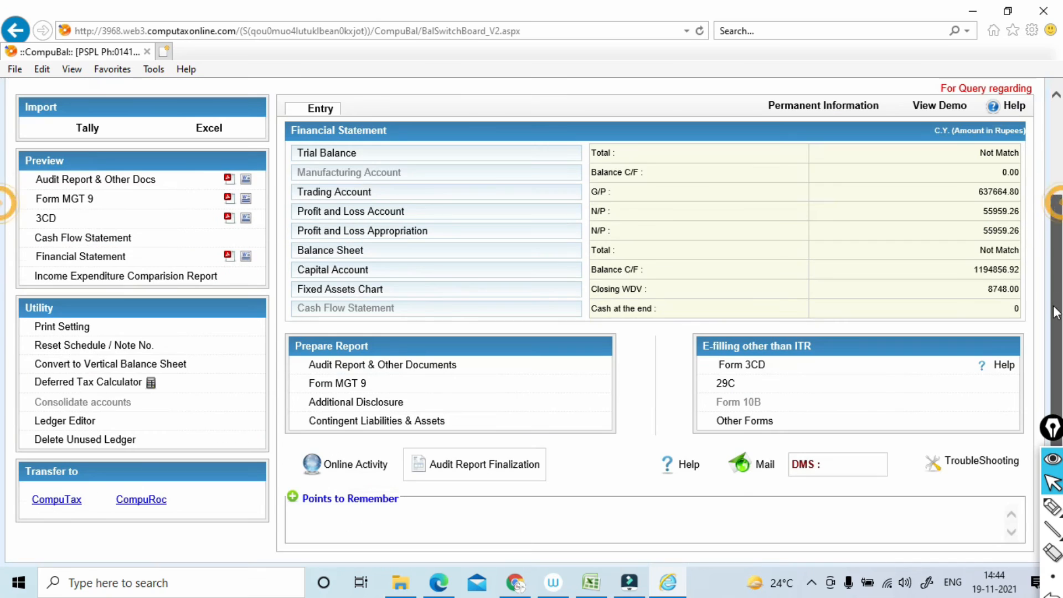
click(340, 256)
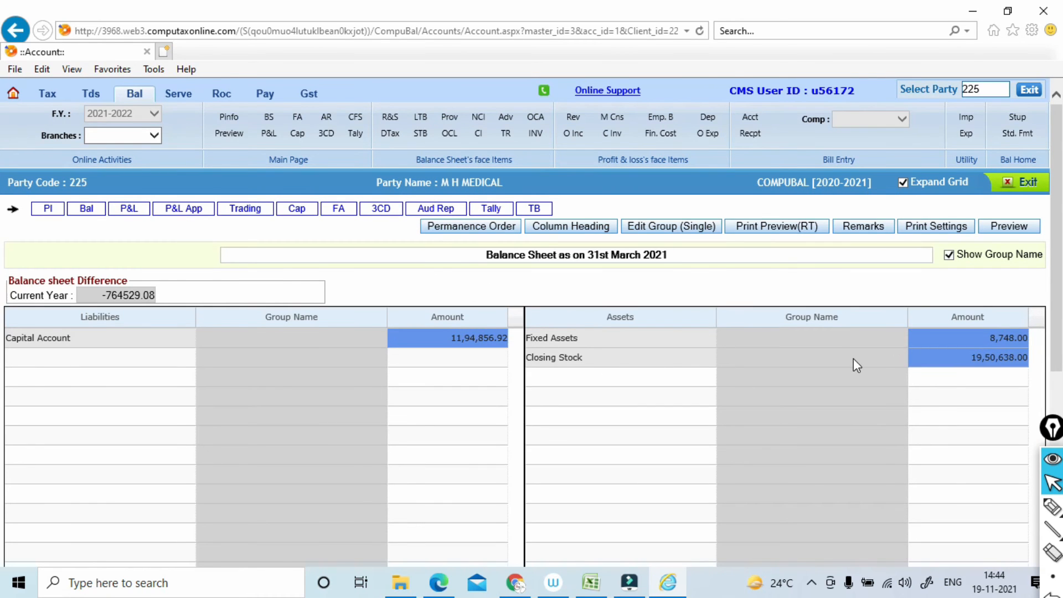
Check the current liabilities in the BalanceSheet PDF and add Sundry Creditors Others under Capital Account in the Balance Sheet's liabilities.
key(alt+Tab)
key(alt+Tab)
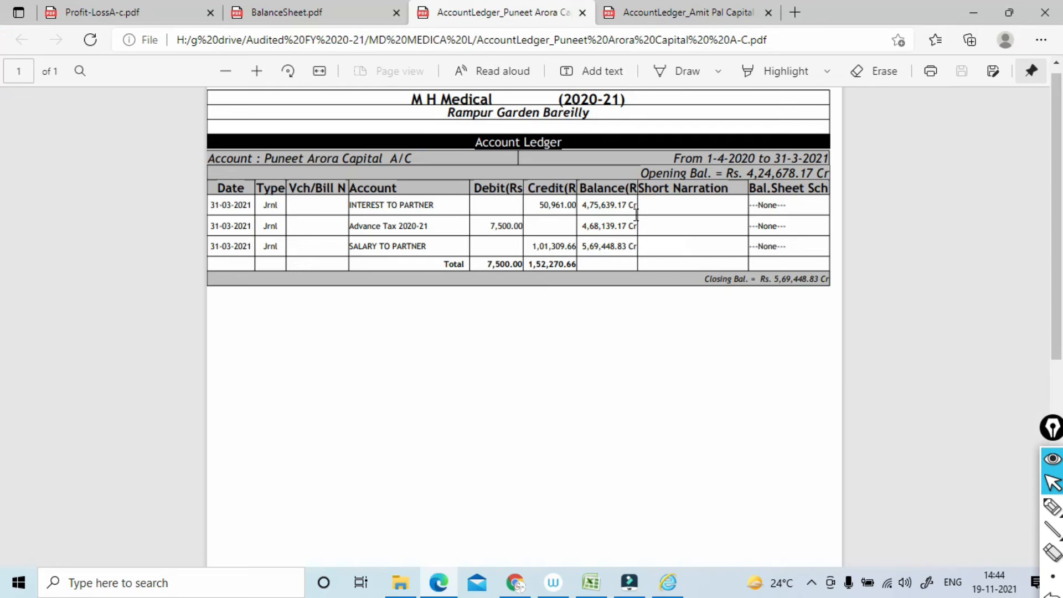
click(312, 21)
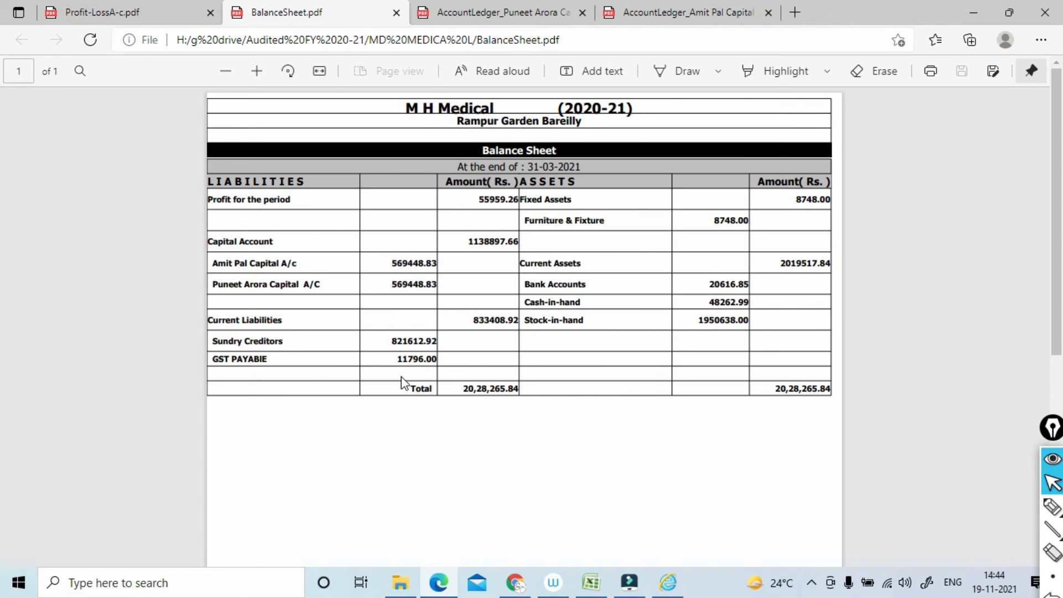
key(alt+Tab)
key(Tab)
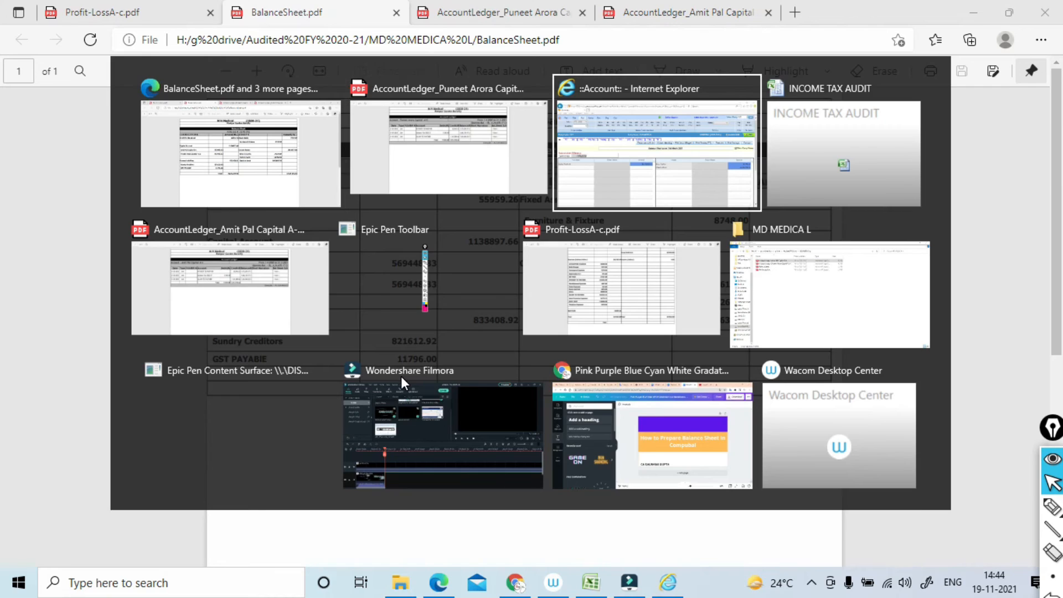
click(64, 358)
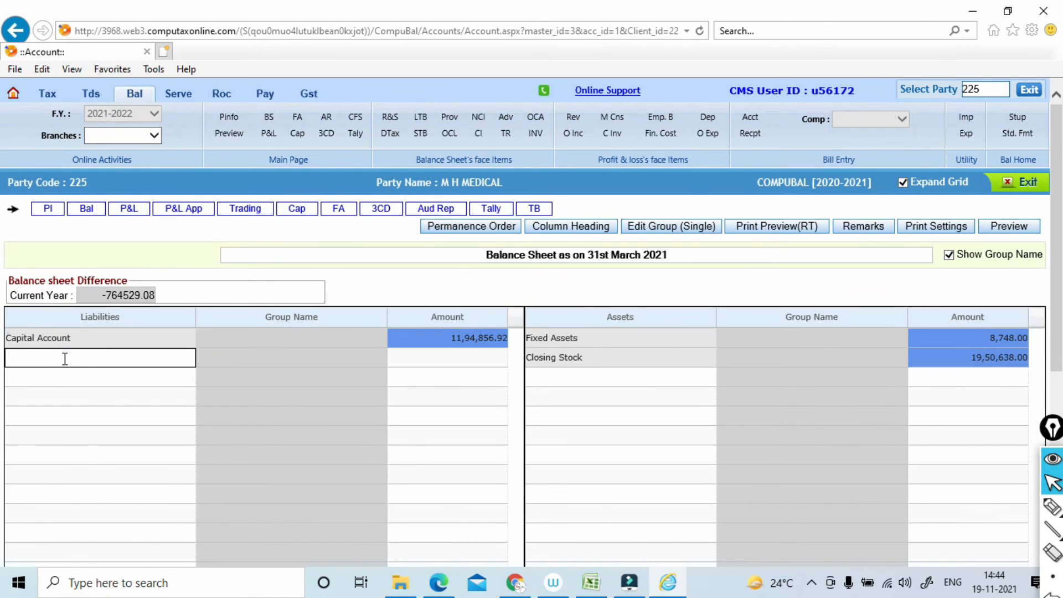
text(Sundry Cre)
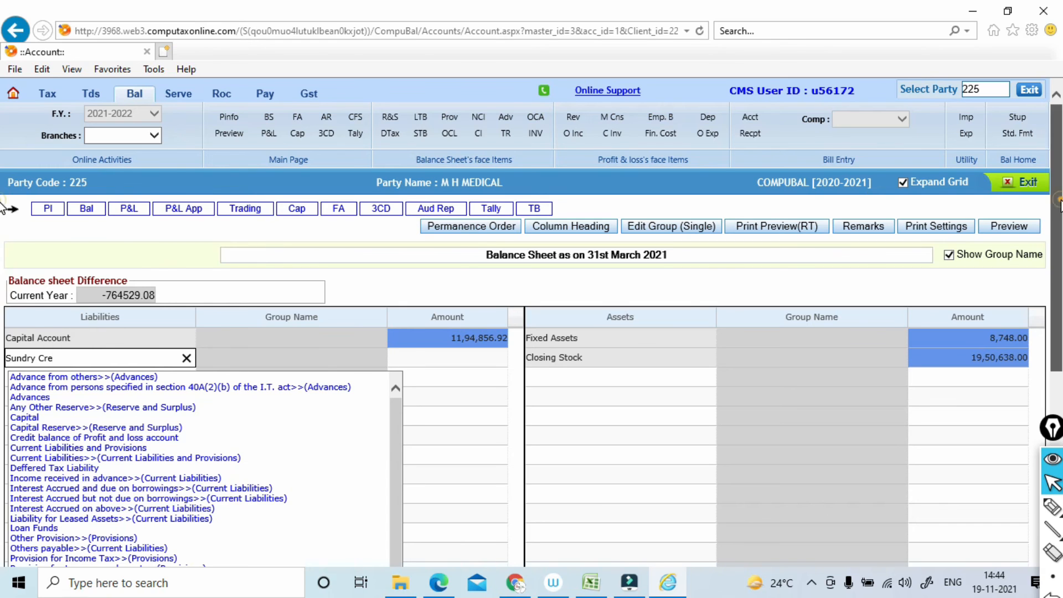
drag(1059, 197, 1057, 356)
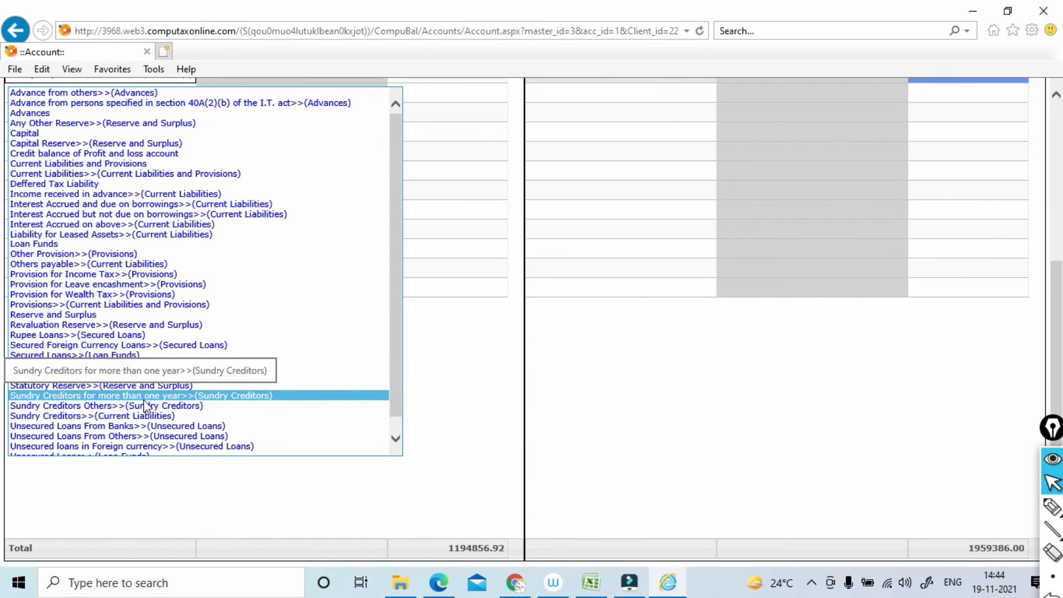
click(77, 407)
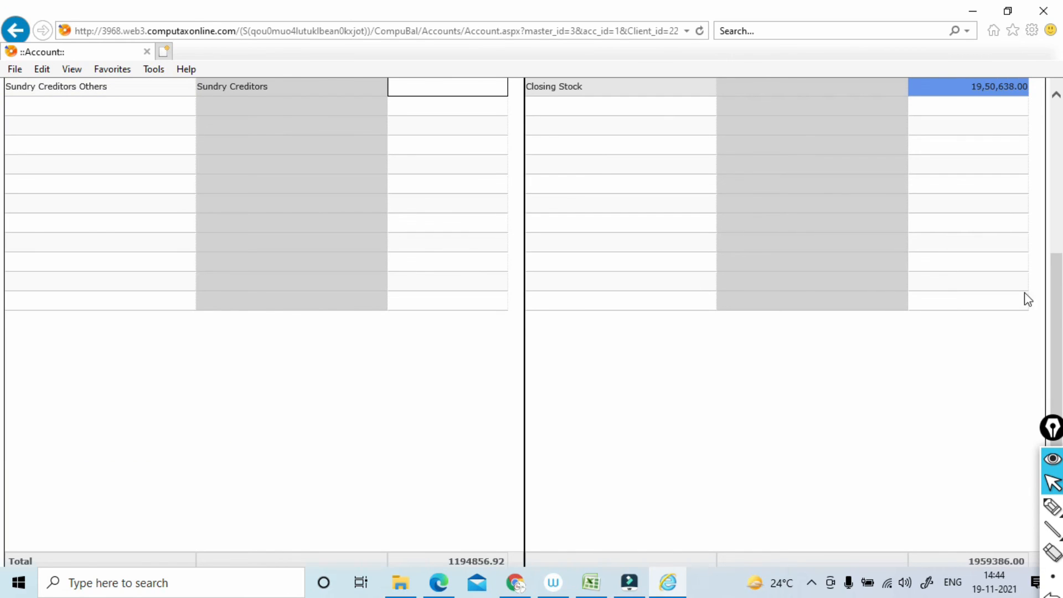
Look up the sundry creditors figure in the BalanceSheet PDF and enter 821612.92 as the Sundry Creditors Others amount.
scroll(3, 262, up, 2)
key(alt+Tab)
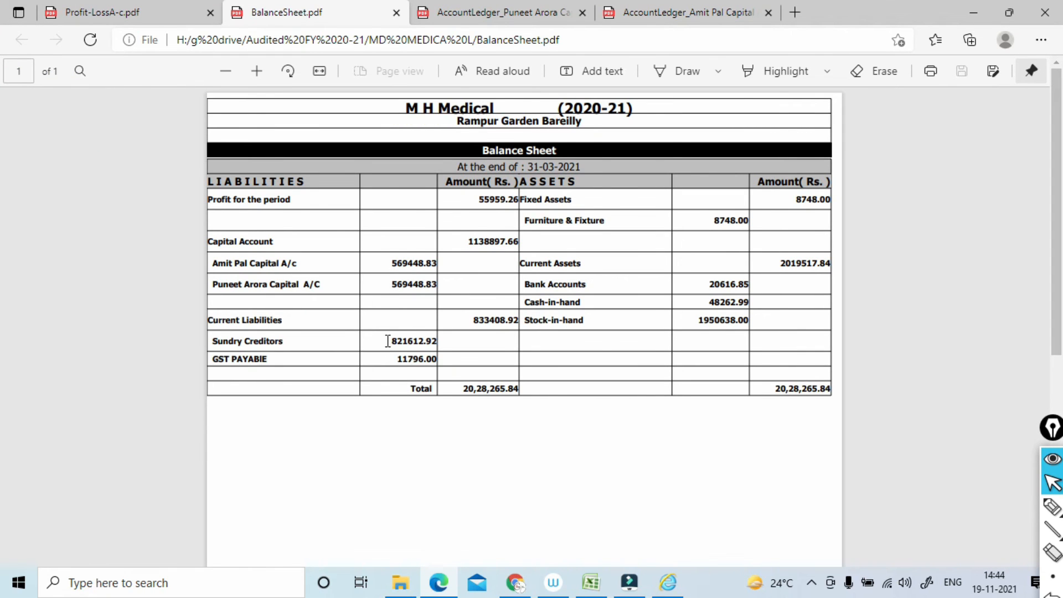
scroll(408, 349, up, 3)
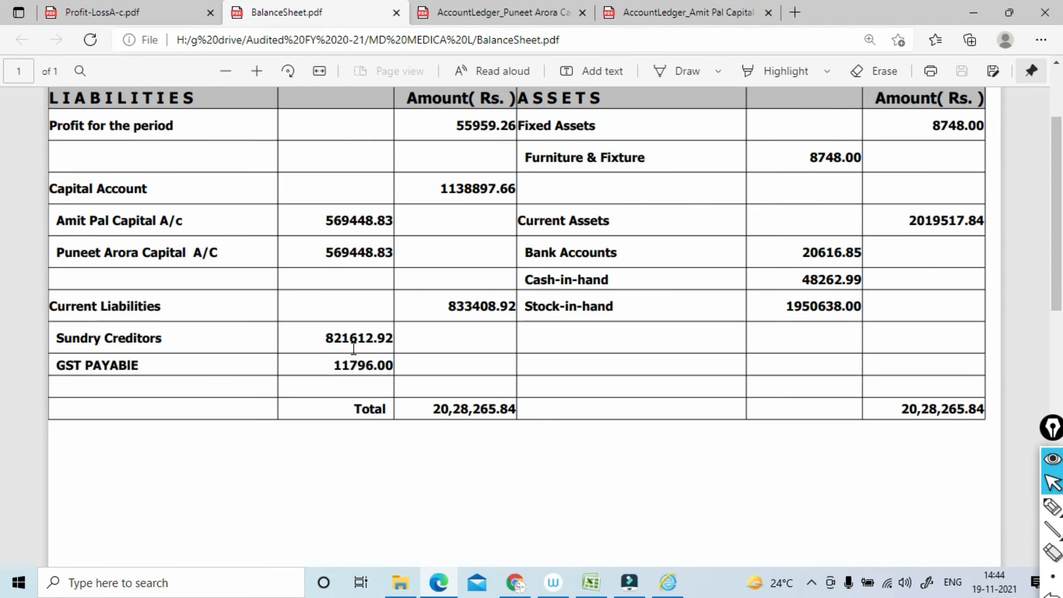
key(alt+Tab)
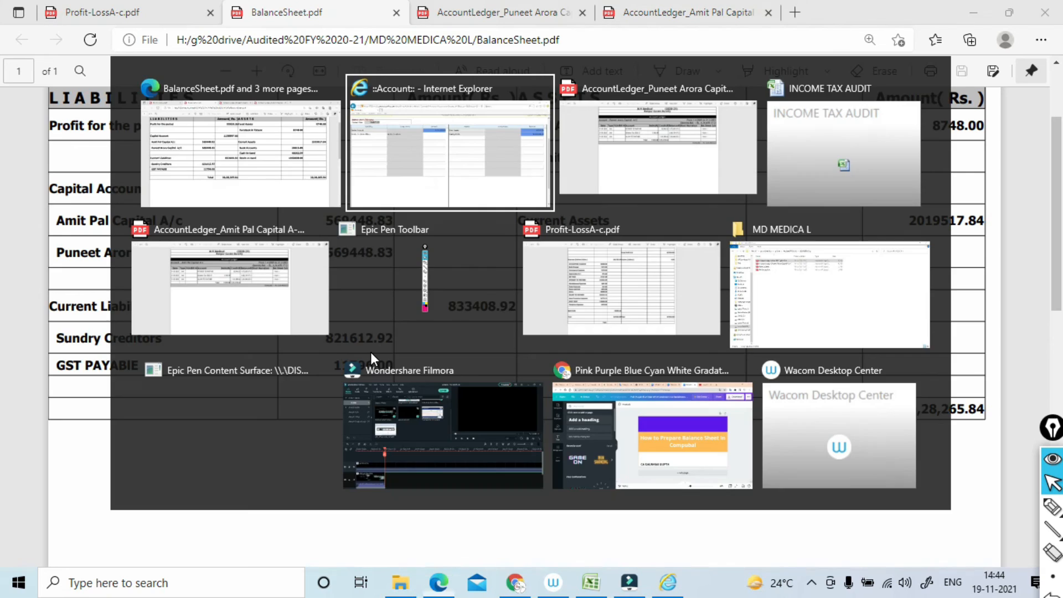
text(8)
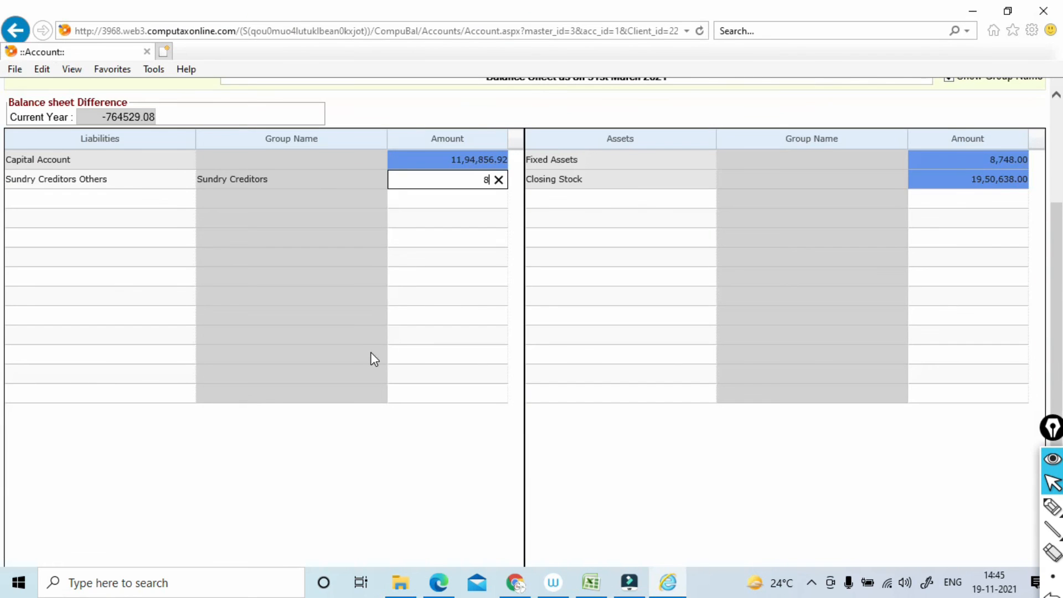
text(21612.92)
key(Return)
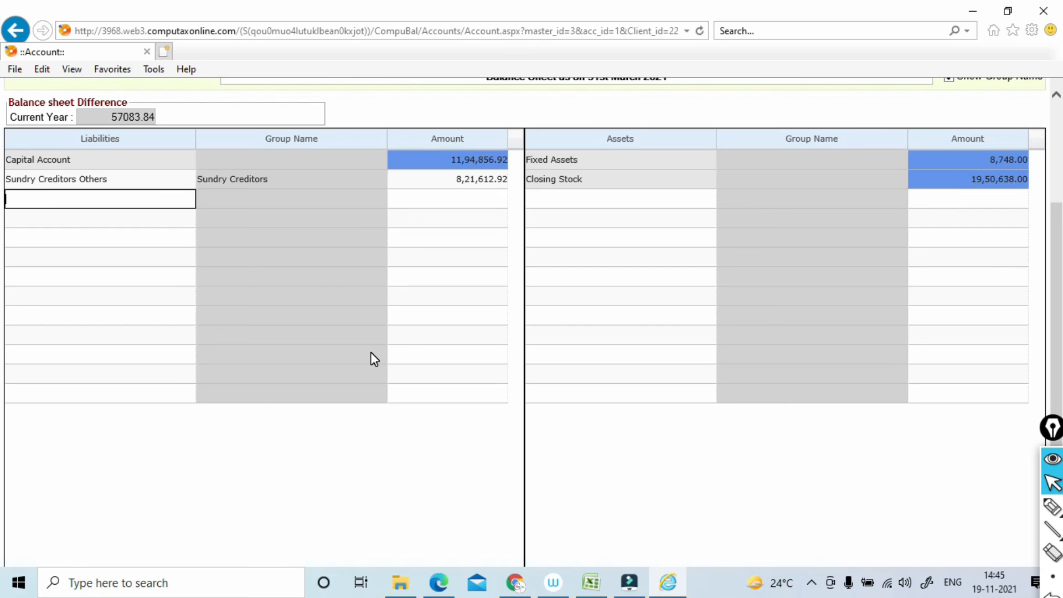
Check the BalanceSheet PDF's next liability and add GST Payable to the Balance Sheet's liabilities under the Current Liabilities group.
key(alt+Tab)
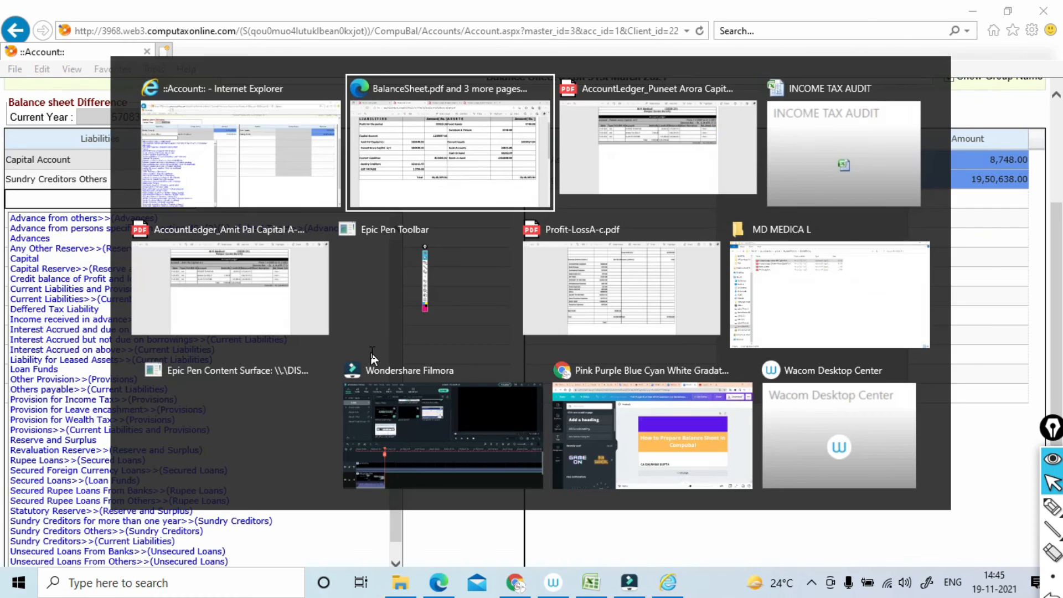
key(alt+Tab)
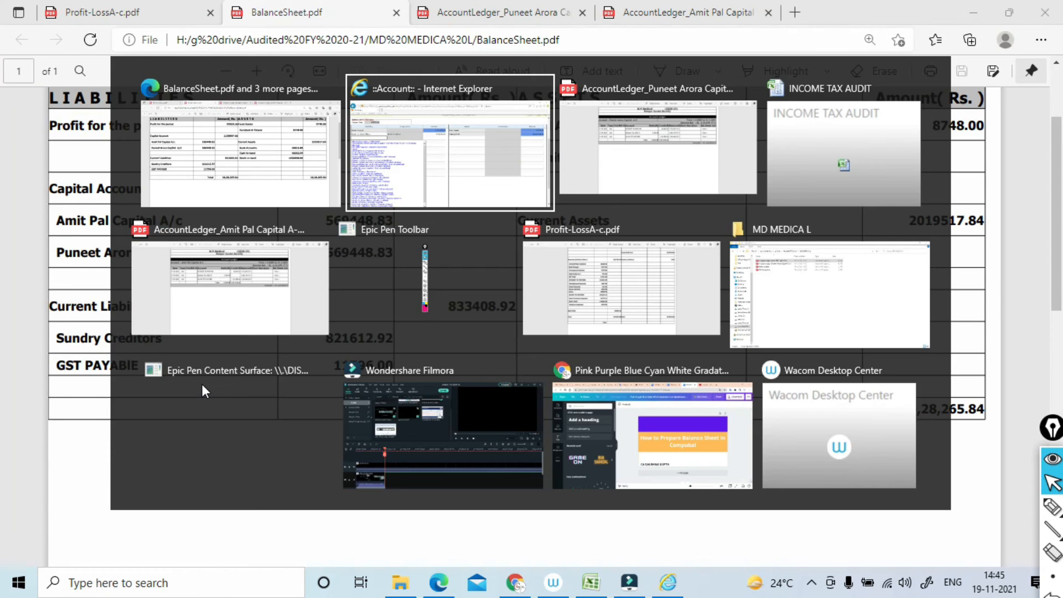
text(GST Pay)
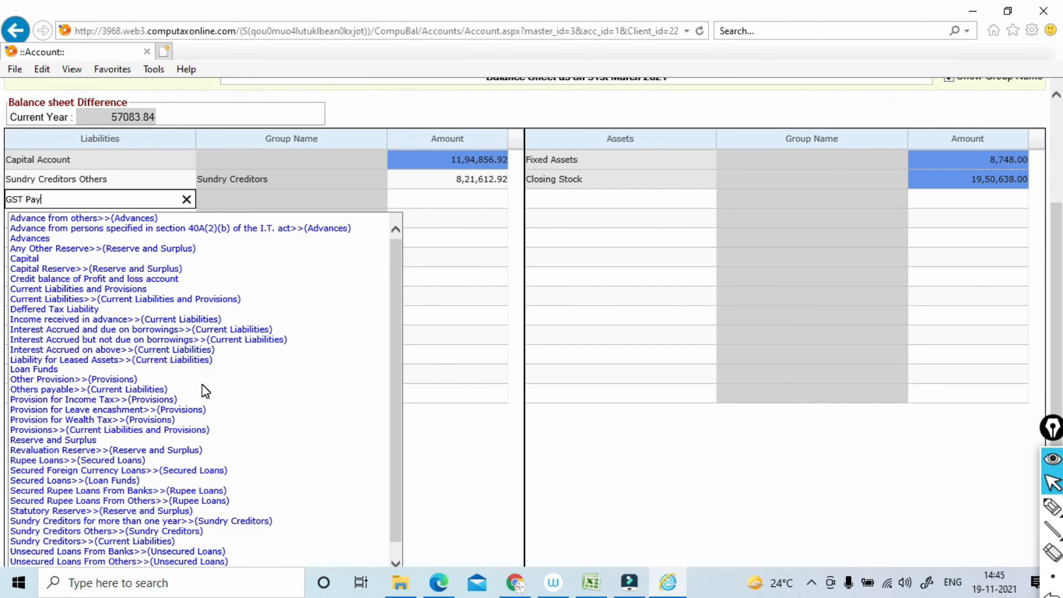
text(able)
key(Return)
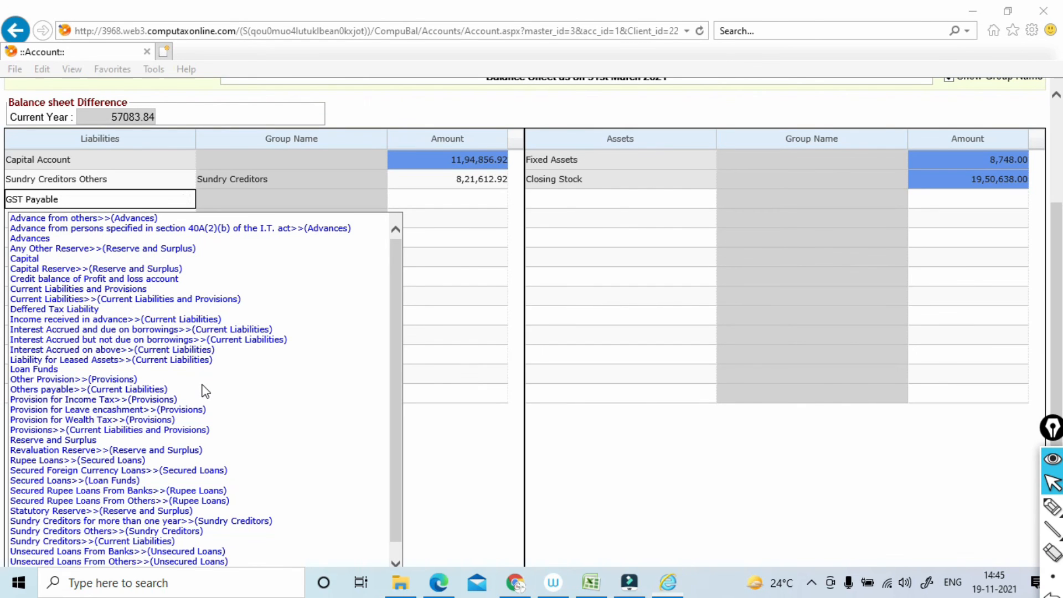
text(o)
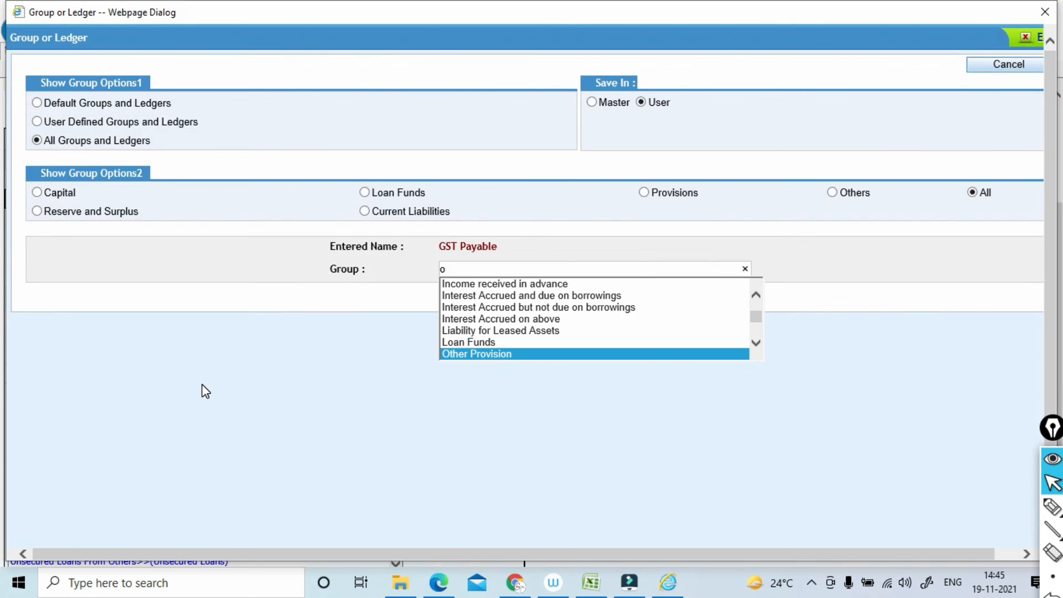
key(BackSpace)
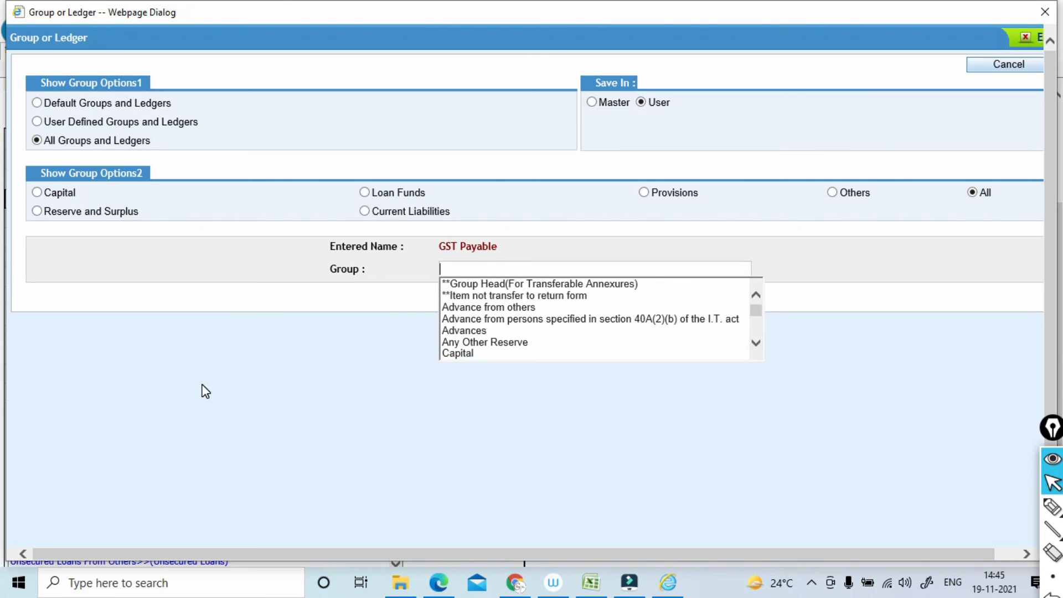
text(curr)
key(Return)
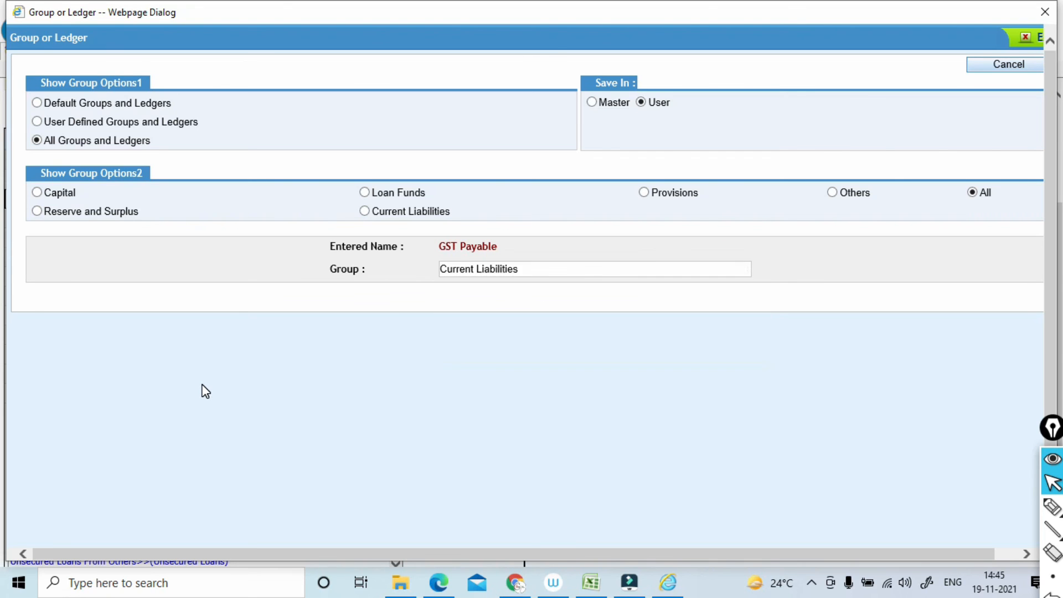
key(Return)
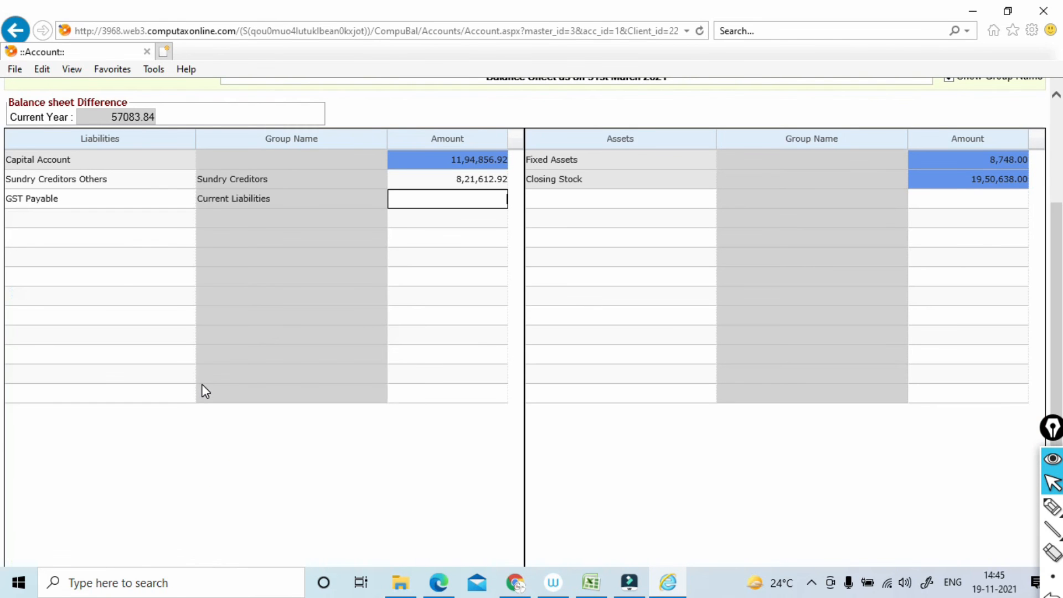
Look up the GST payable figure in the BalanceSheet PDF and enter 11796 as Others payable in the GST Payable annexure, then exit it.
key(alt+Tab)
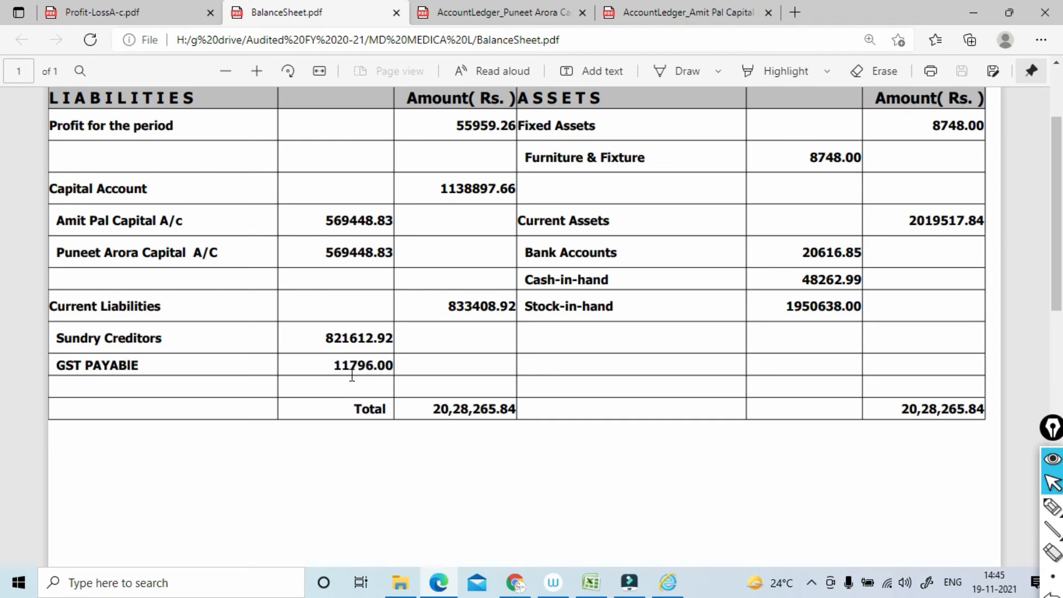
key(alt+Tab)
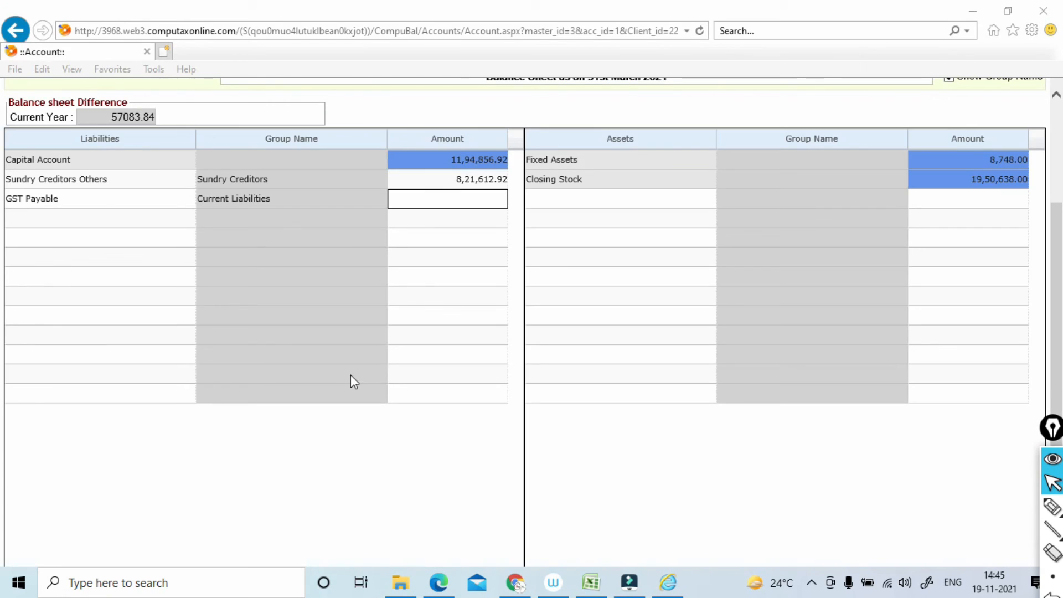
text(6)
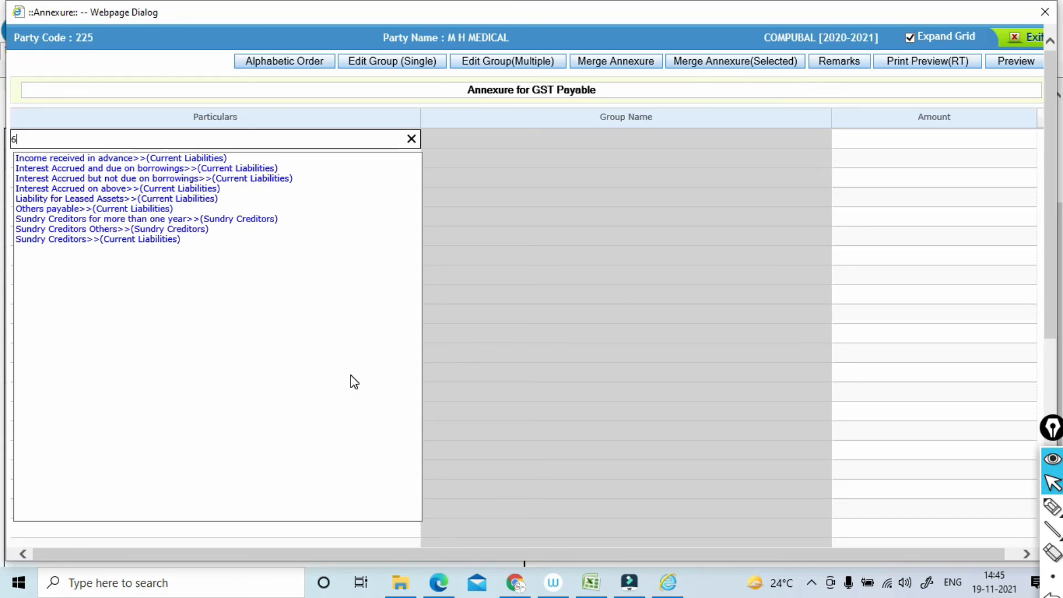
key(BackSpace)
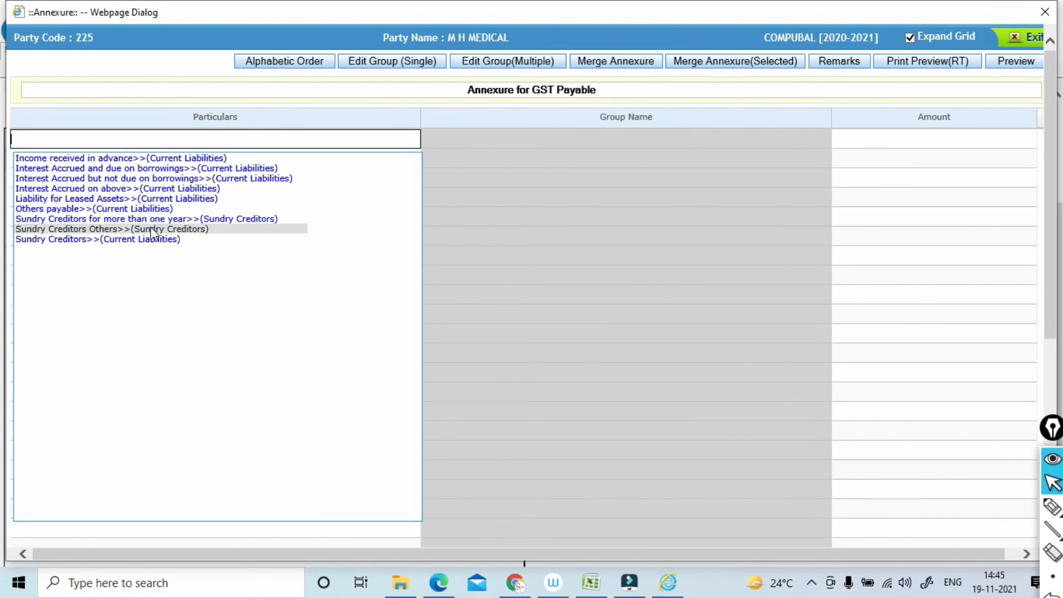
click(127, 210)
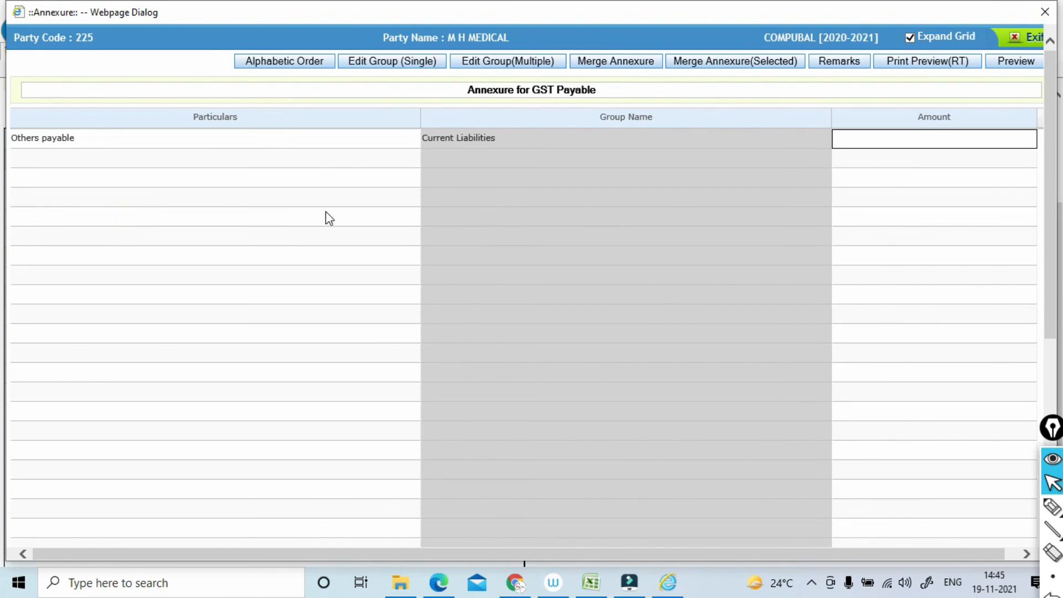
text(11,796)
key(Return)
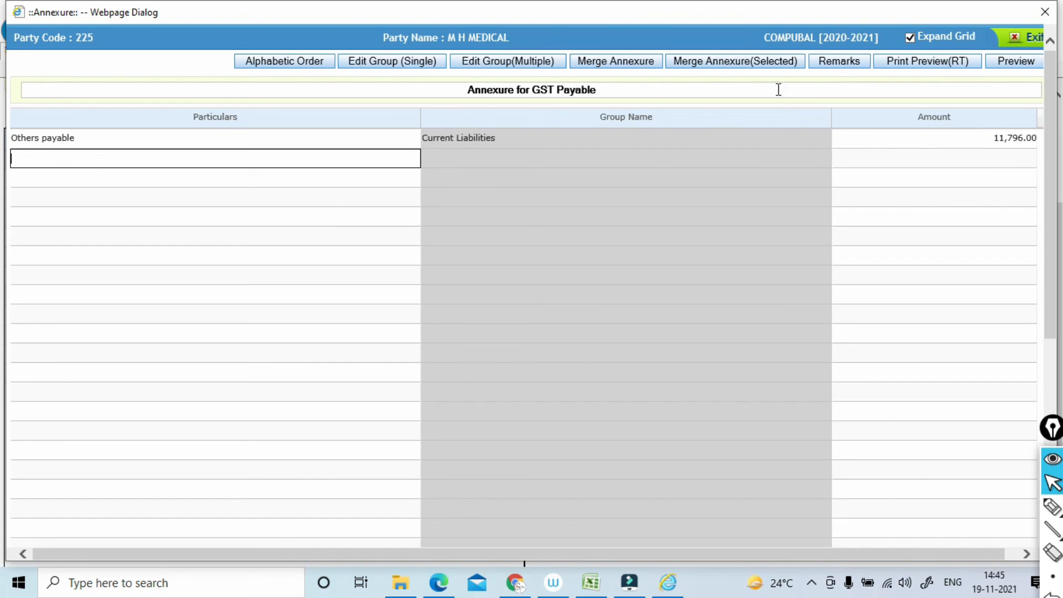
click(1030, 42)
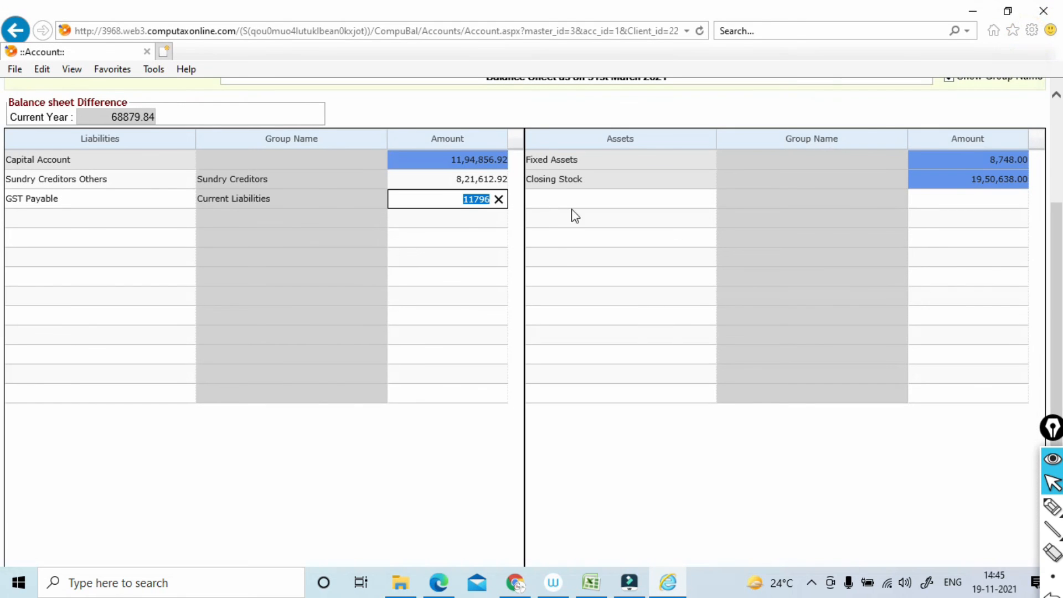
Compare the liabilities total with the BalanceSheet PDF and add Cash at Bank under Closing Stock in the Balance Sheet's assets.
click(394, 430)
drag(1061, 247, 1058, 382)
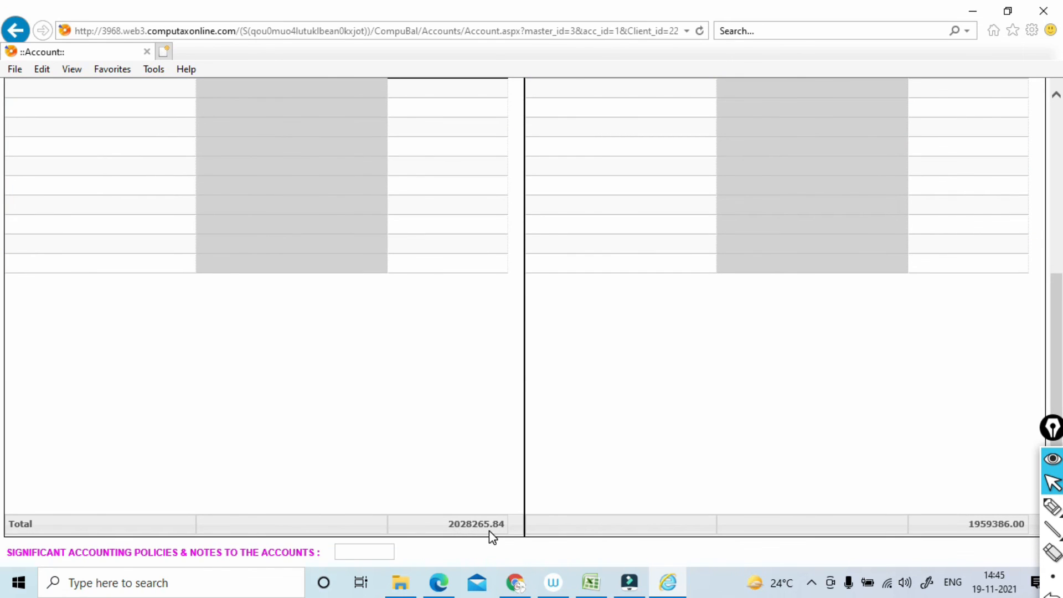
key(alt+Tab)
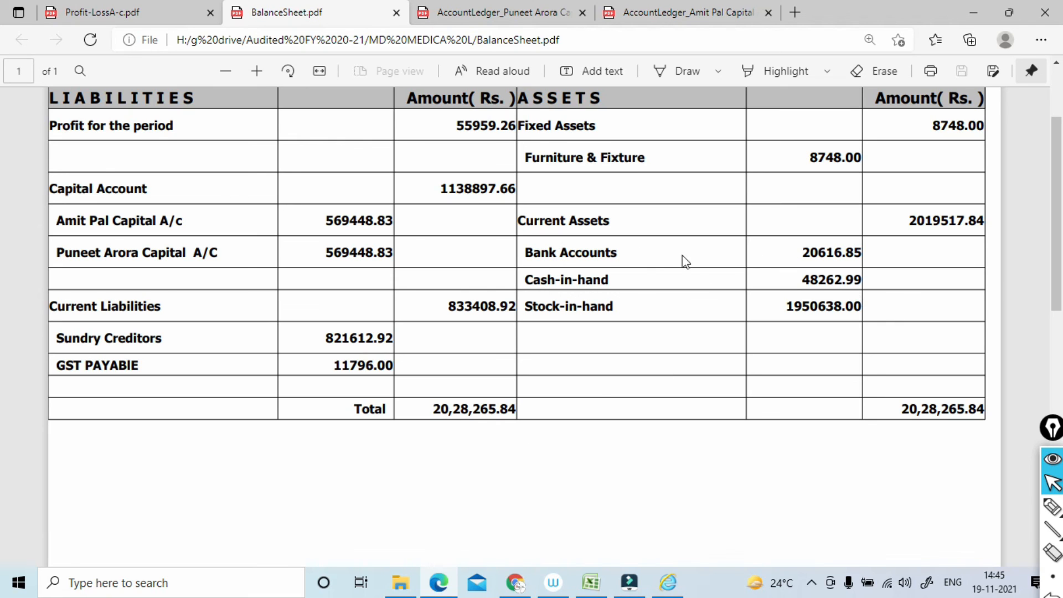
key(alt+Tab)
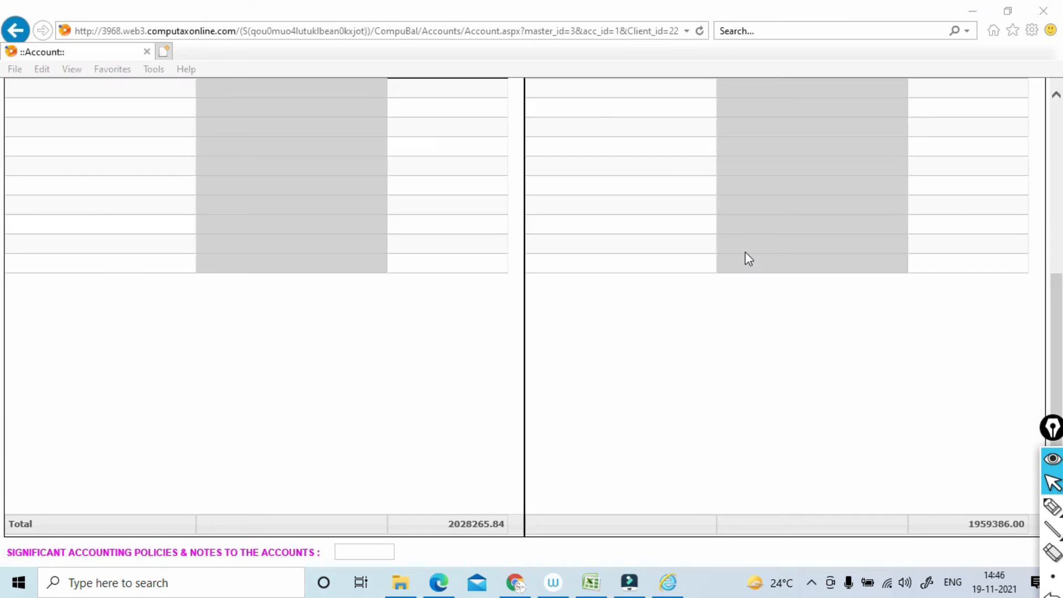
drag(1053, 304, 1055, 140)
click(549, 371)
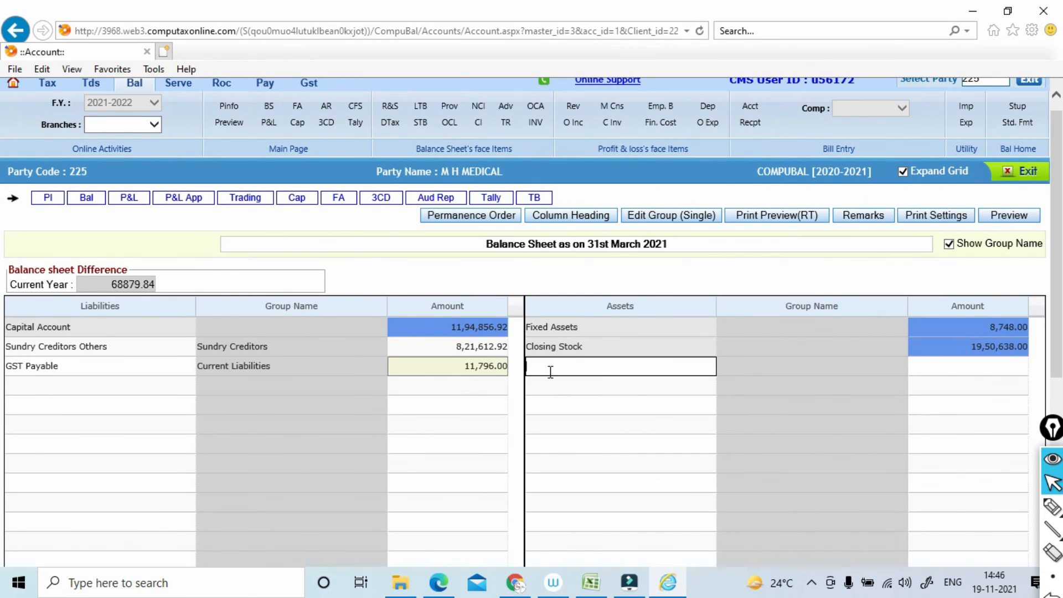
text(ca)
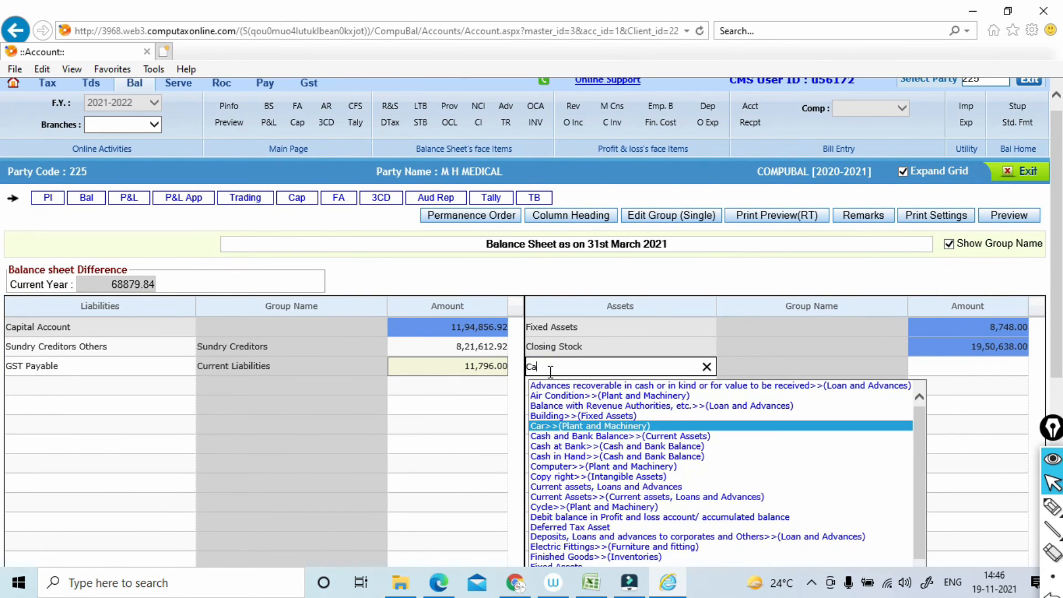
text(sh)
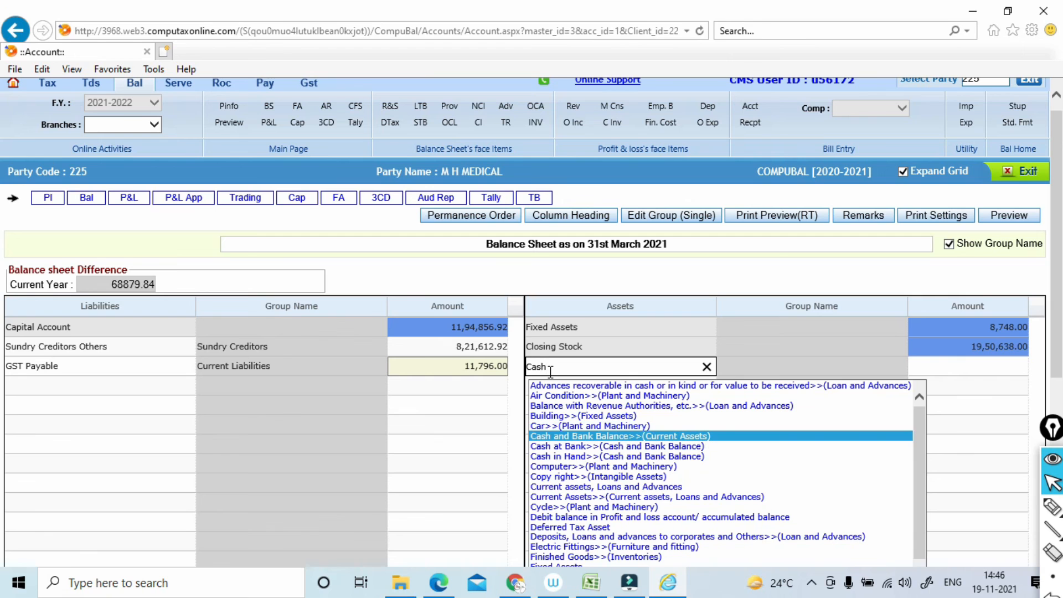
key(Down)
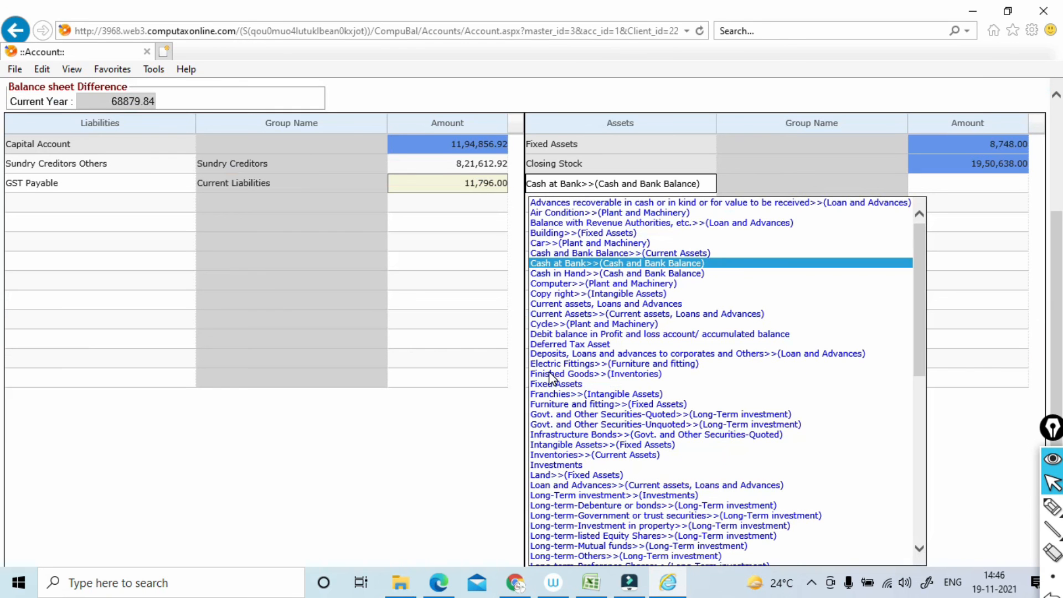
key(Return)
Look up the bank accounts figure in the BalanceSheet PDF and enter 20616.85 as the Cash at Bank amount.
key(alt+Tab)
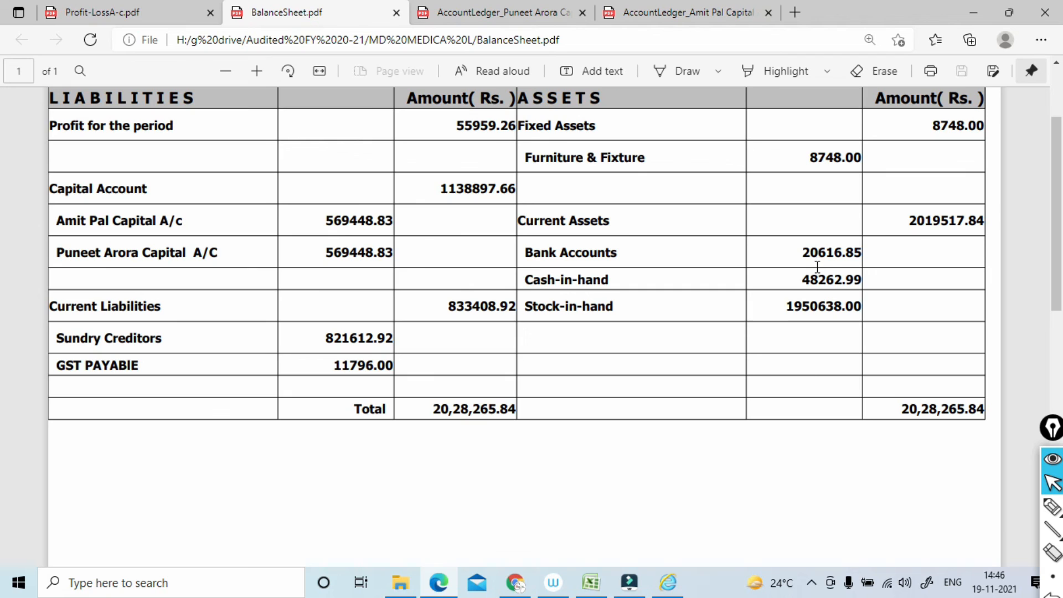
key(alt+Tab)
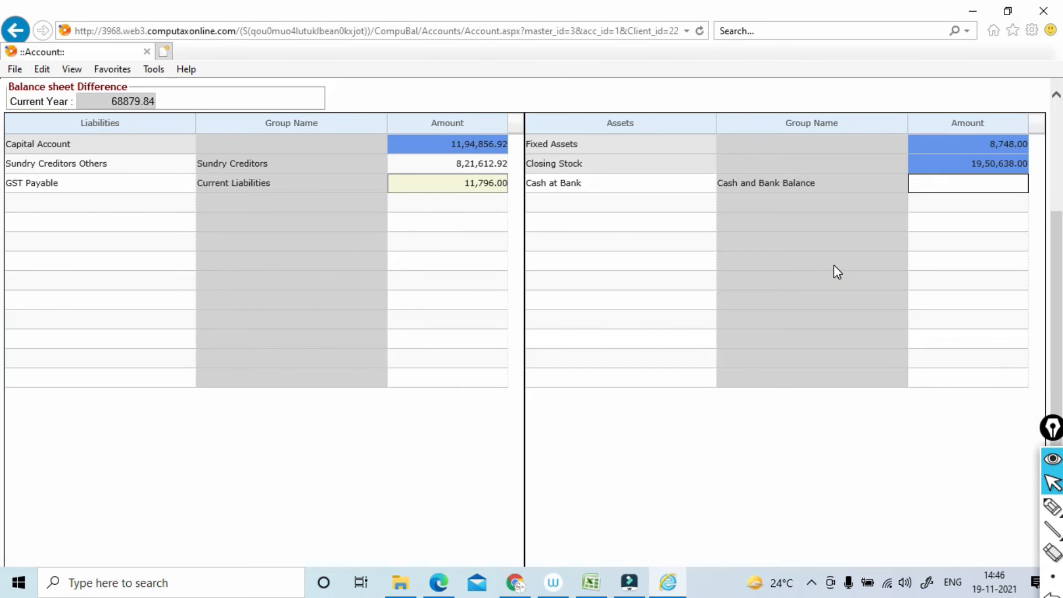
text(20616.85)
key(Return)
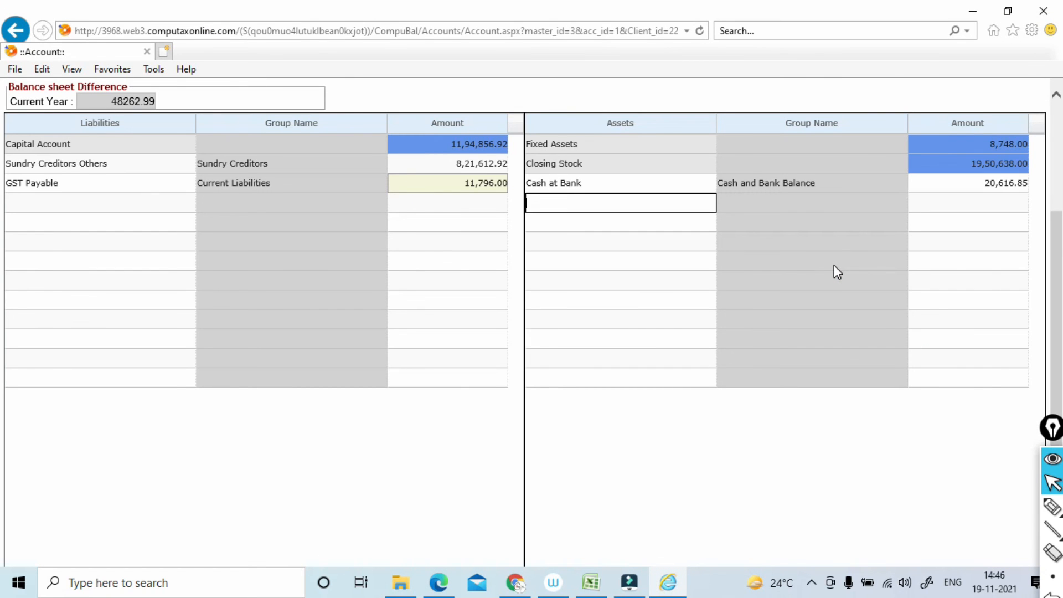
Add Cash in Hand to the assets with 48262.99 from the BalanceSheet PDF, and check the totals of both sides.
text(cash)
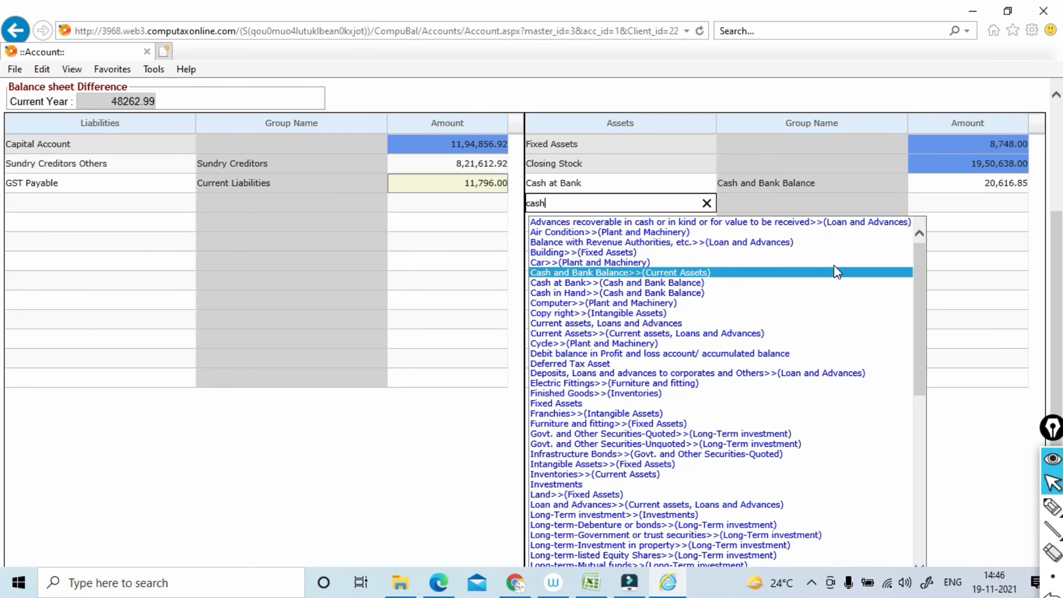
key(Down)
key(Down)
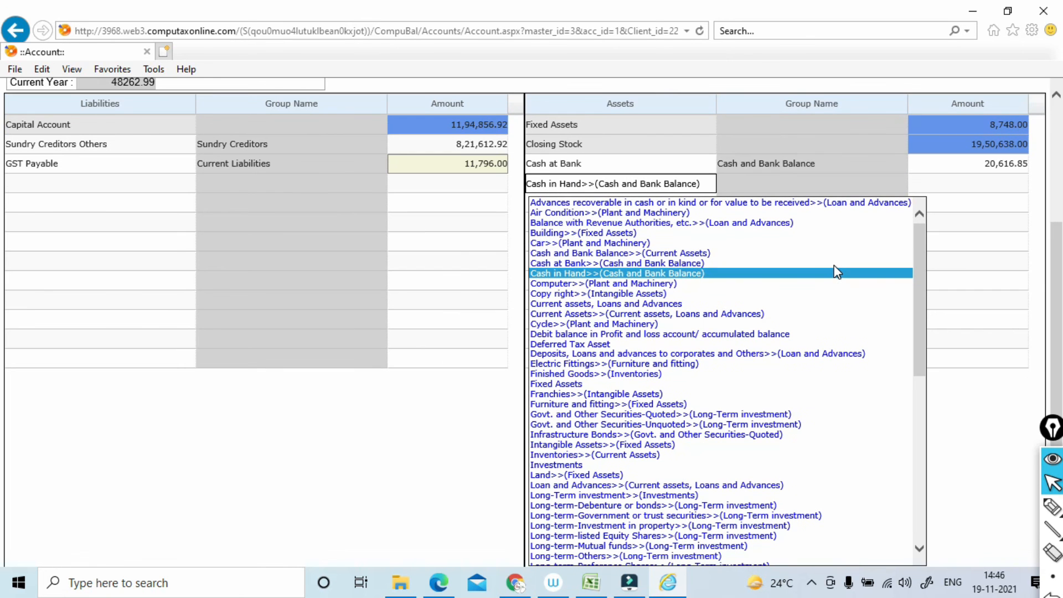
key(Return)
key(alt+Tab)
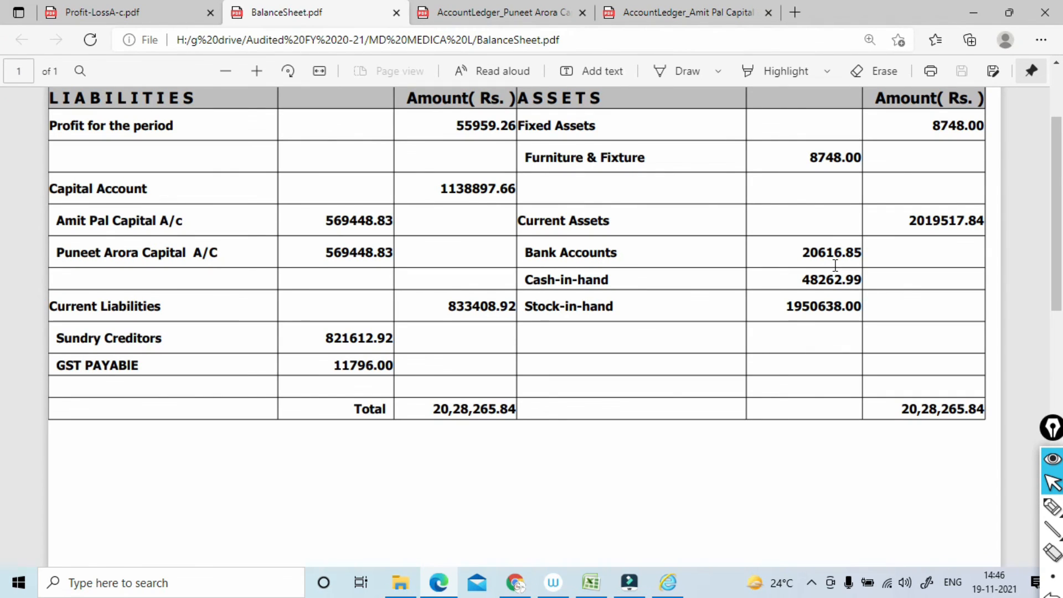
key(alt+Tab)
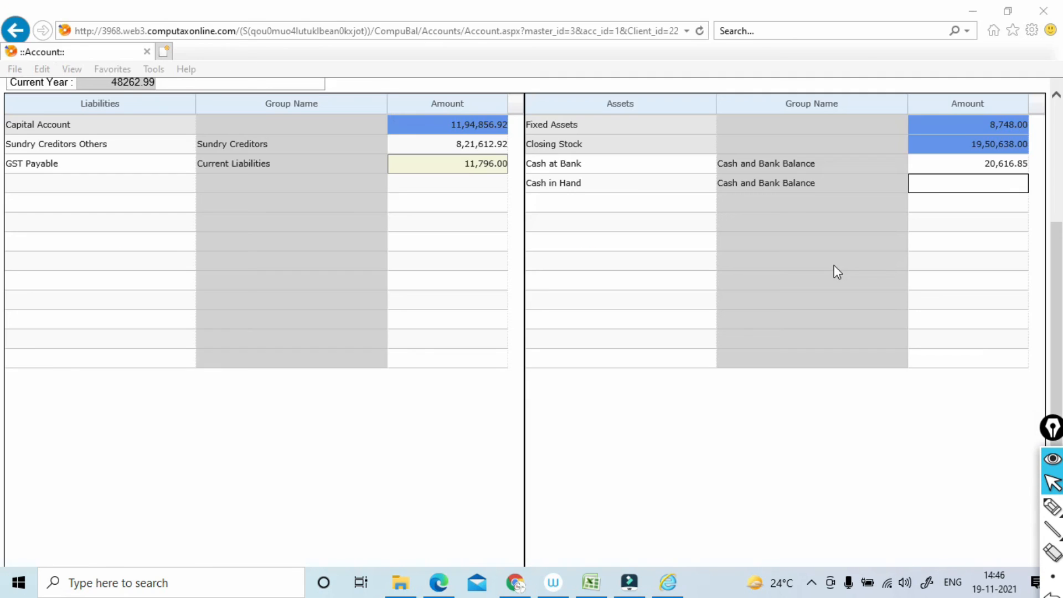
text(48,262.)
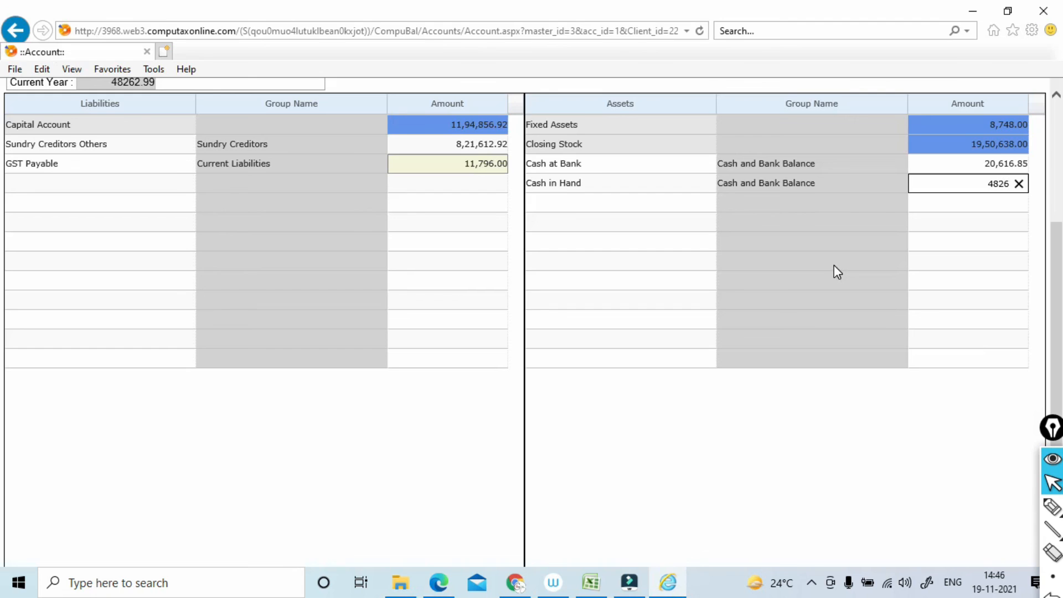
text(99)
key(Return)
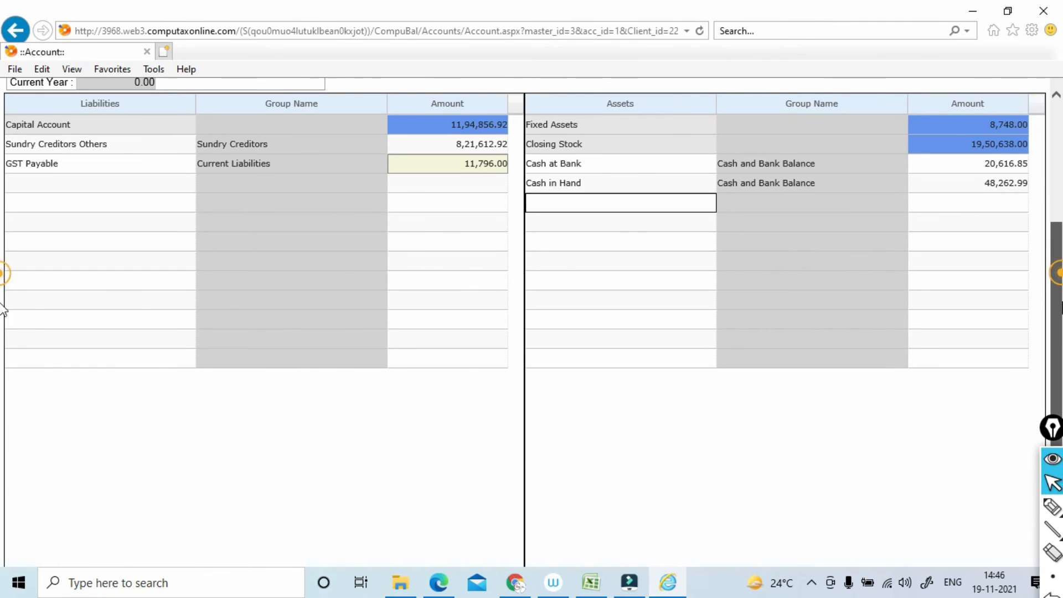
scroll(816, 493, down, 3)
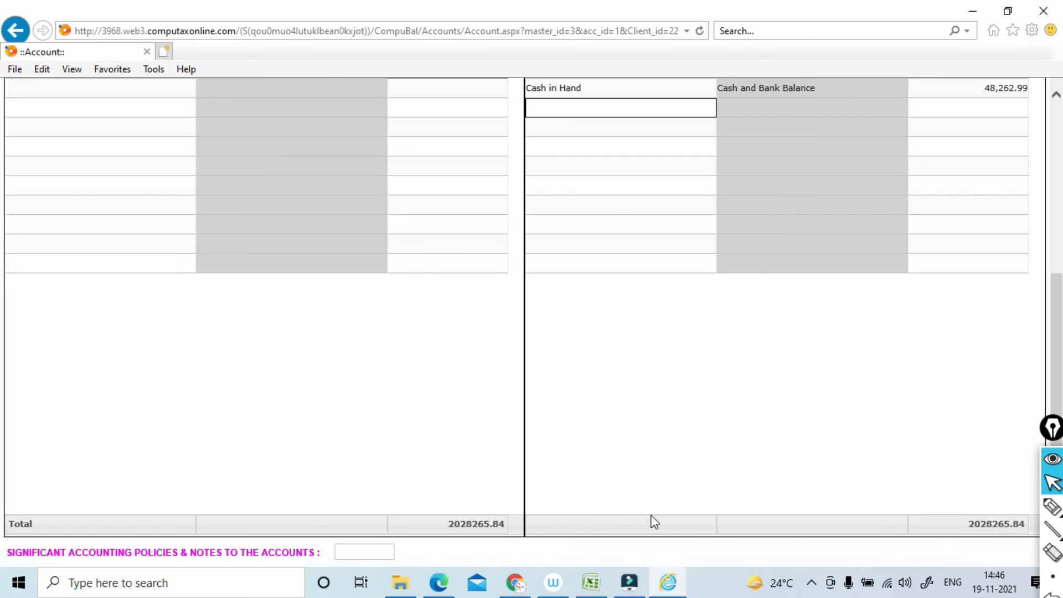
scroll(3, 310, up, 6)
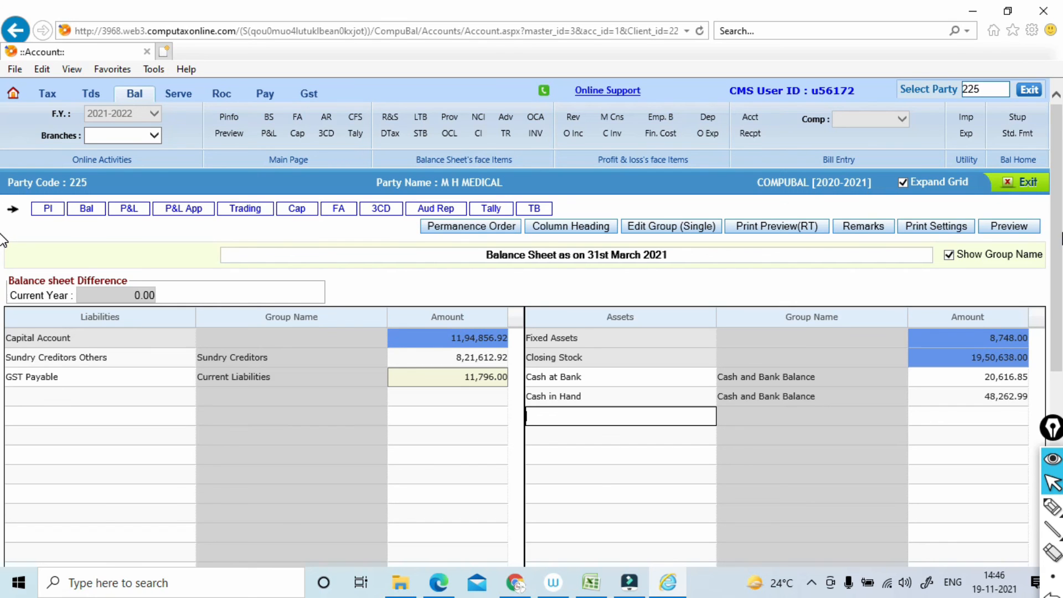
drag(1052, 436, 968, 148)
click(967, 221)
mouse_move(629, 268)
mouse_down()
mouse_move(620, 286)
mouse_move(637, 264)
mouse_move(676, 254)
mouse_move(649, 239)
mouse_up()
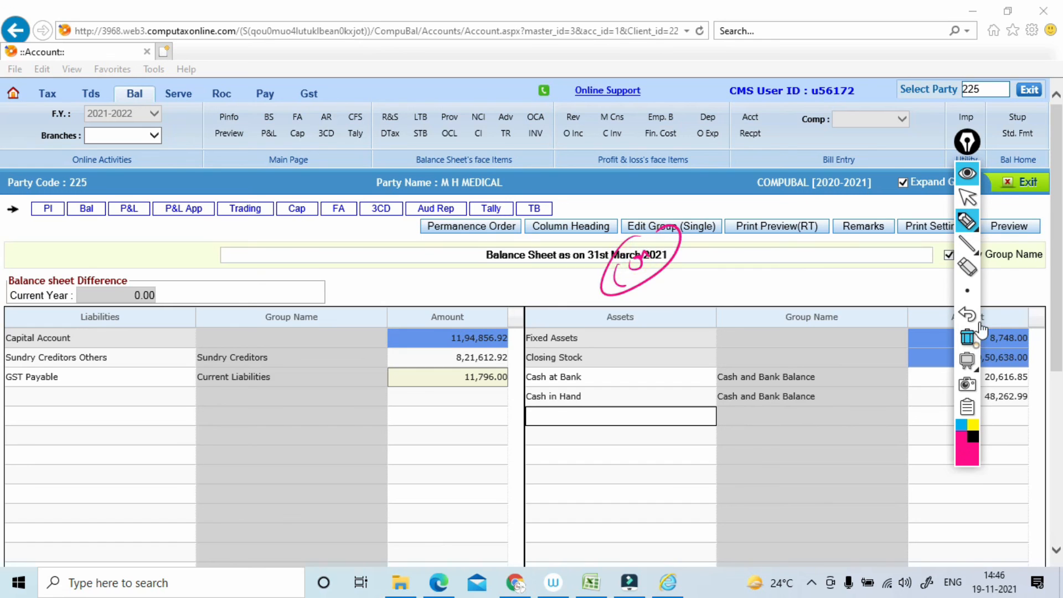
click(968, 336)
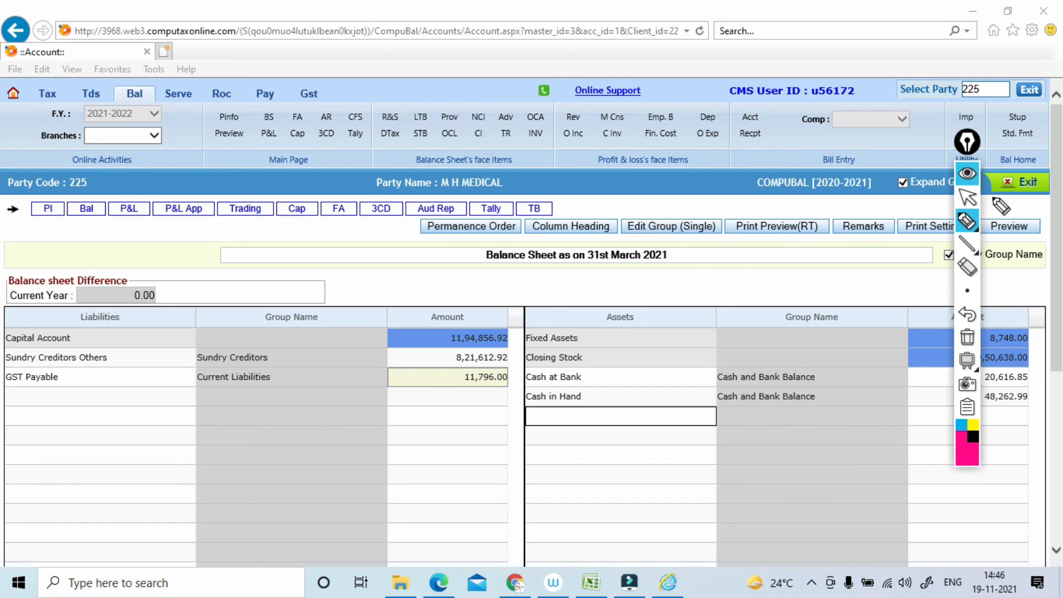
Exit the completed Balance Sheet and collapse the annotation toolbar clear of the financial statement summary.
click(967, 197)
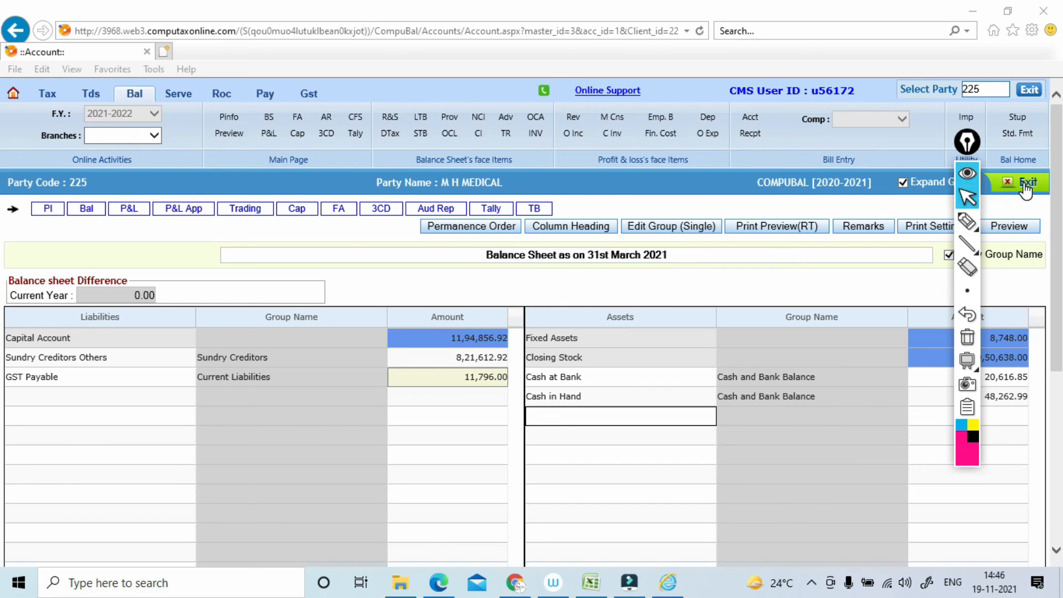
click(1026, 187)
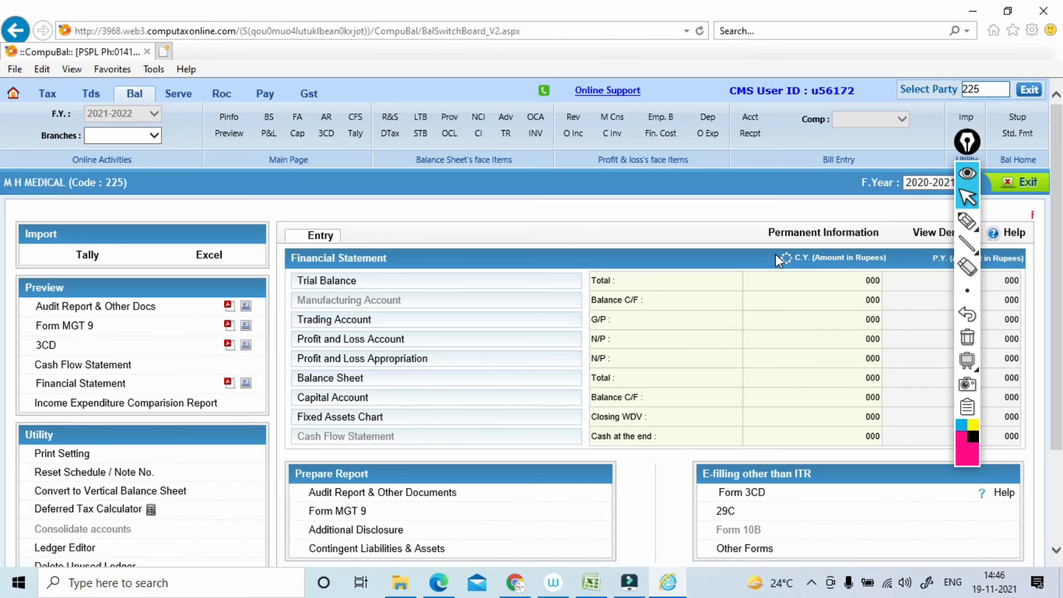
mouse_move(968, 139)
mouse_down()
mouse_move(1060, 191)
mouse_move(1061, 247)
mouse_up()
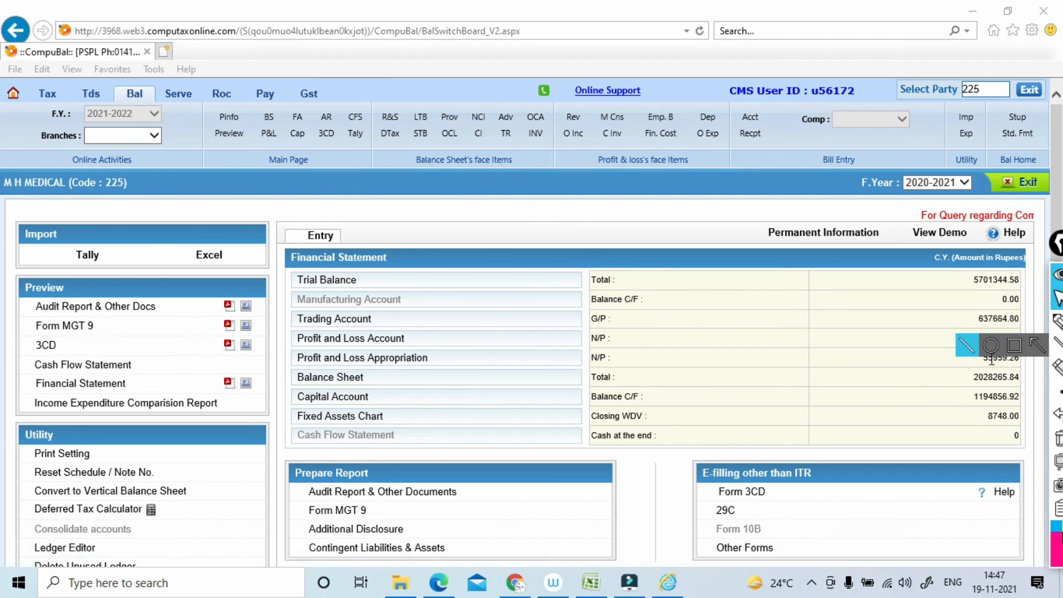
click(1060, 275)
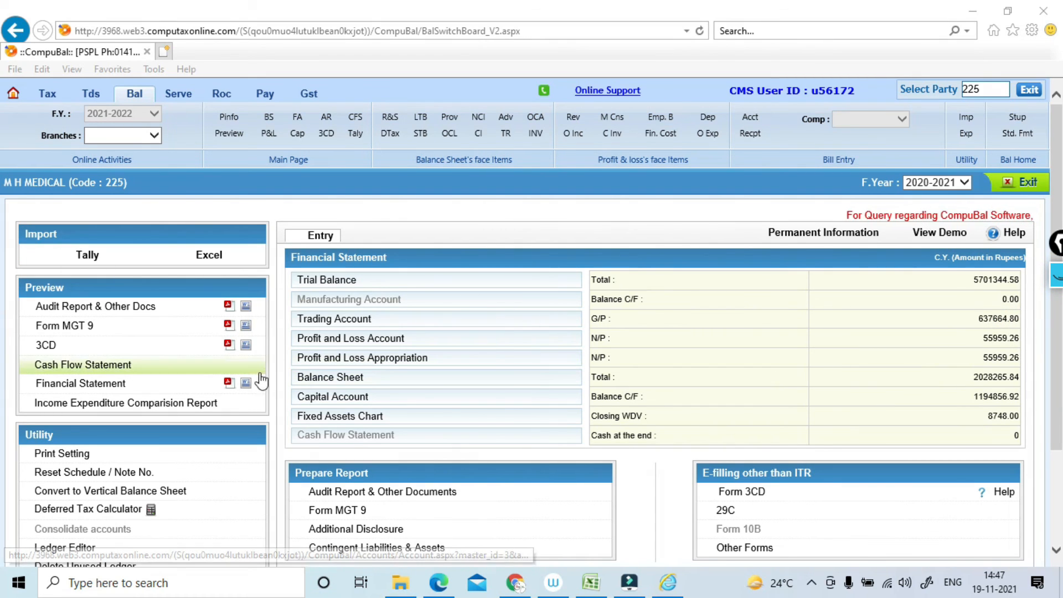
Request the Financial Statement PDF, resolve the signing date error by setting the footer print date to 19/11/2021, and exit to generate the PDF.
click(228, 383)
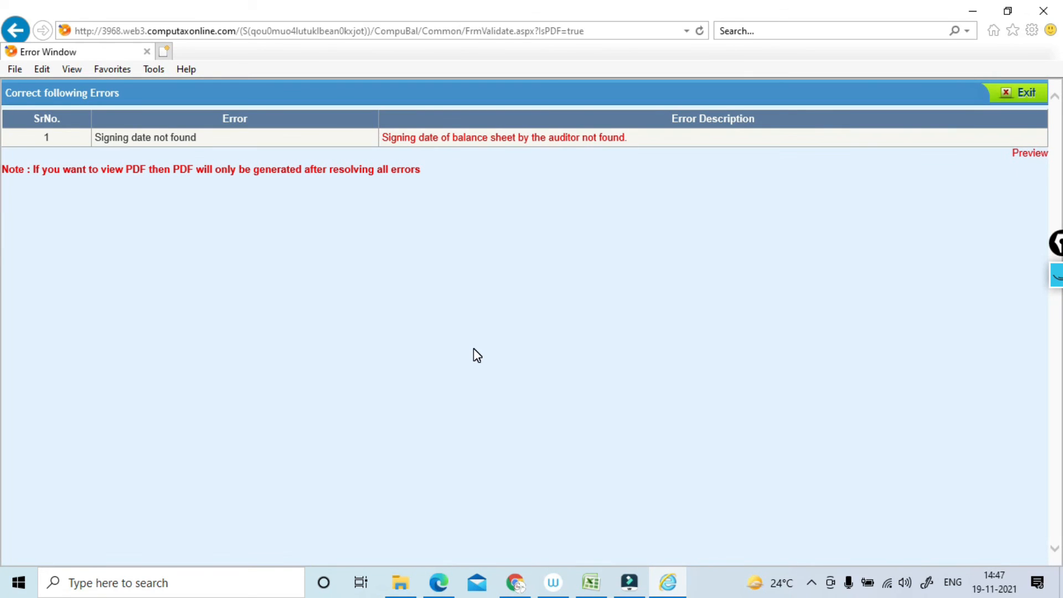
click(453, 139)
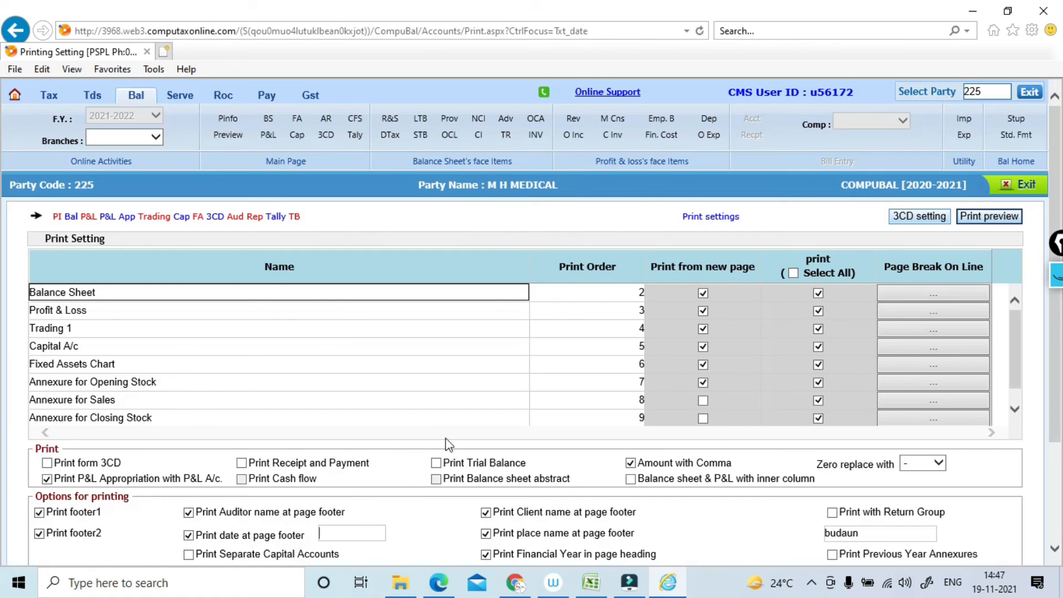
text(19/11/2021)
click(417, 522)
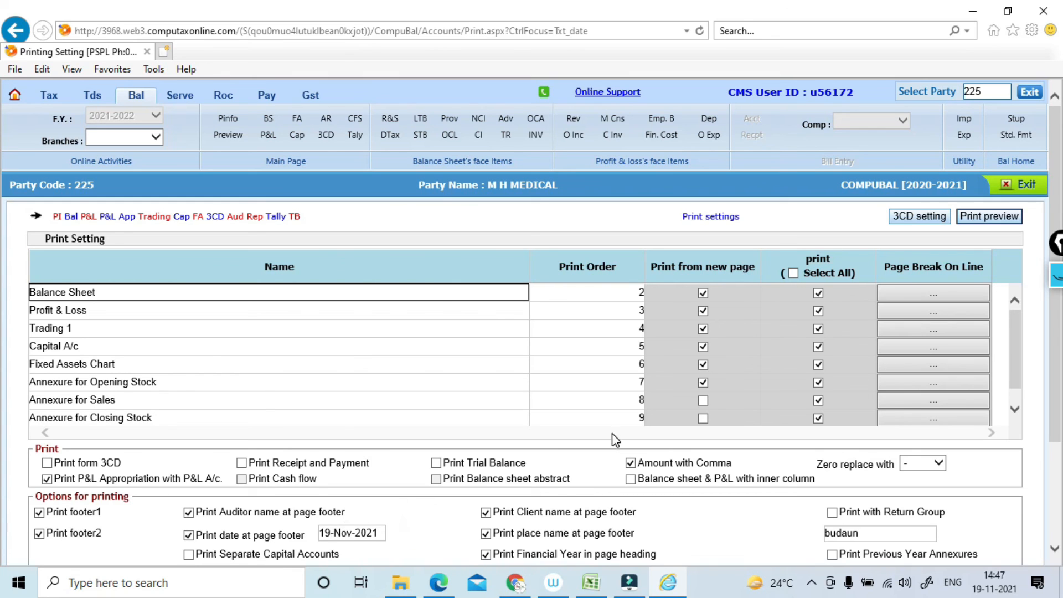
click(1026, 186)
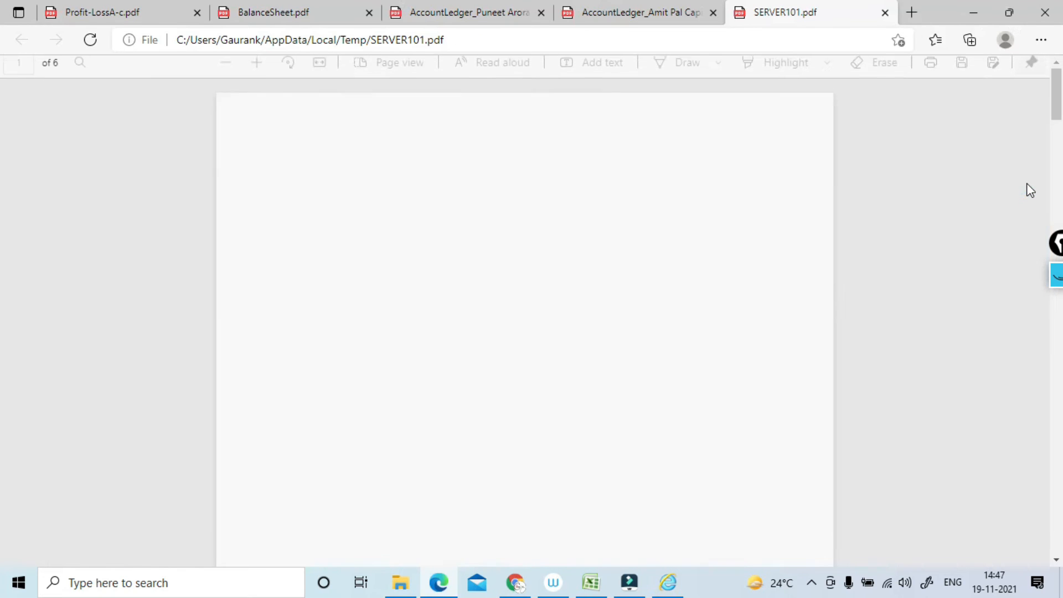
Move the annotation toolbar beside the Balance Sheet in the generated PDF, expand it and choose the pen for marking up the page.
drag(1042, 222, 883, 114)
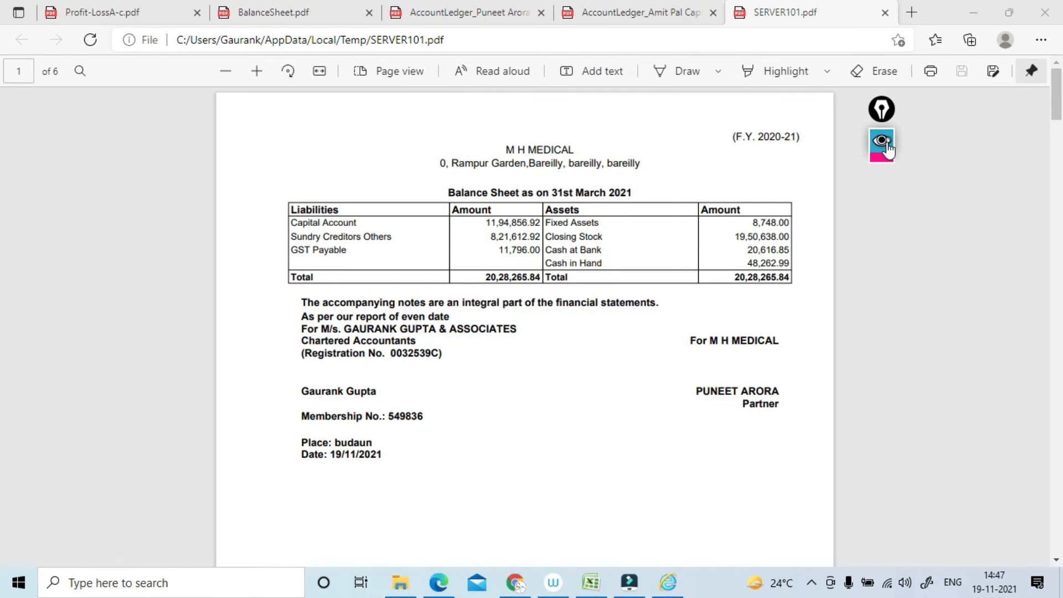
click(888, 147)
click(887, 188)
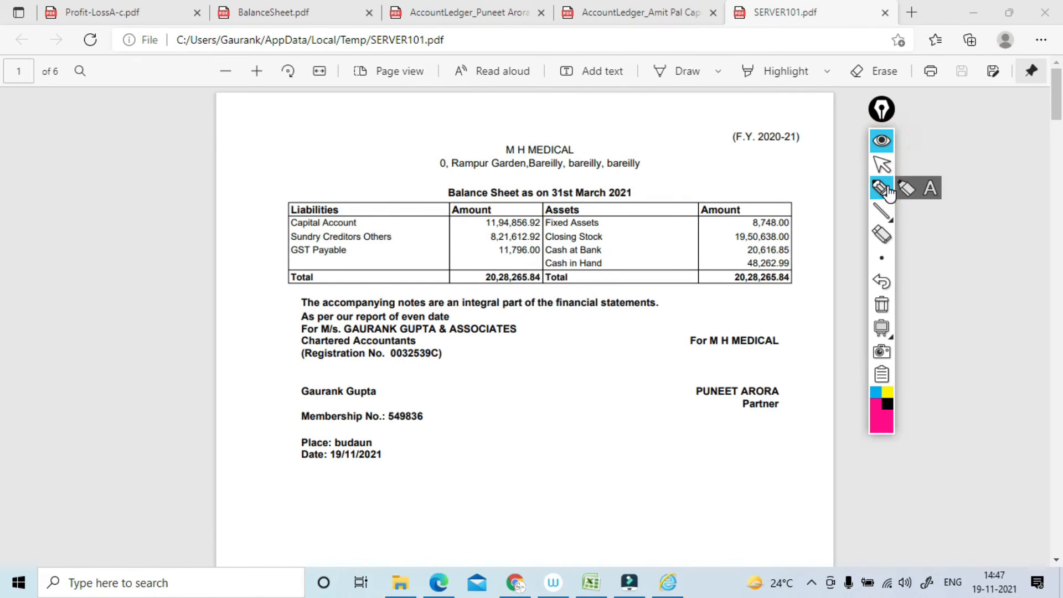